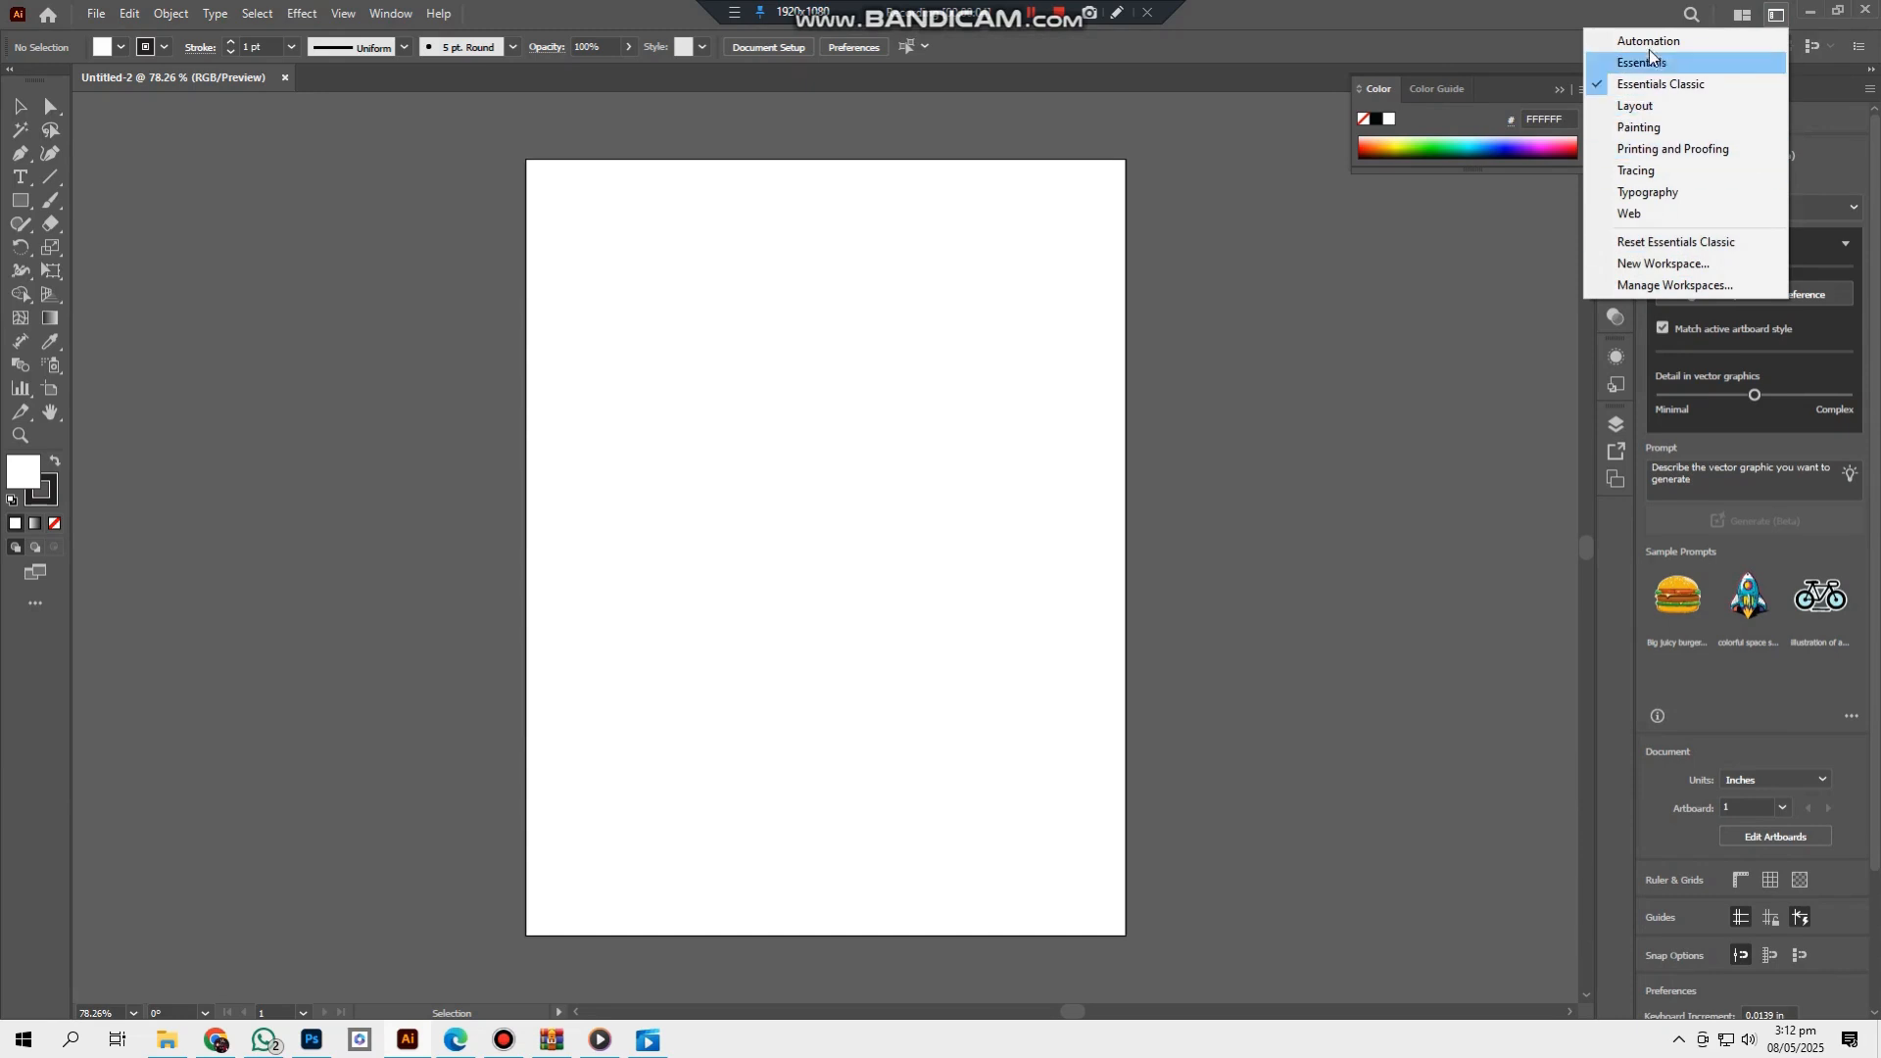
click(955, 411)
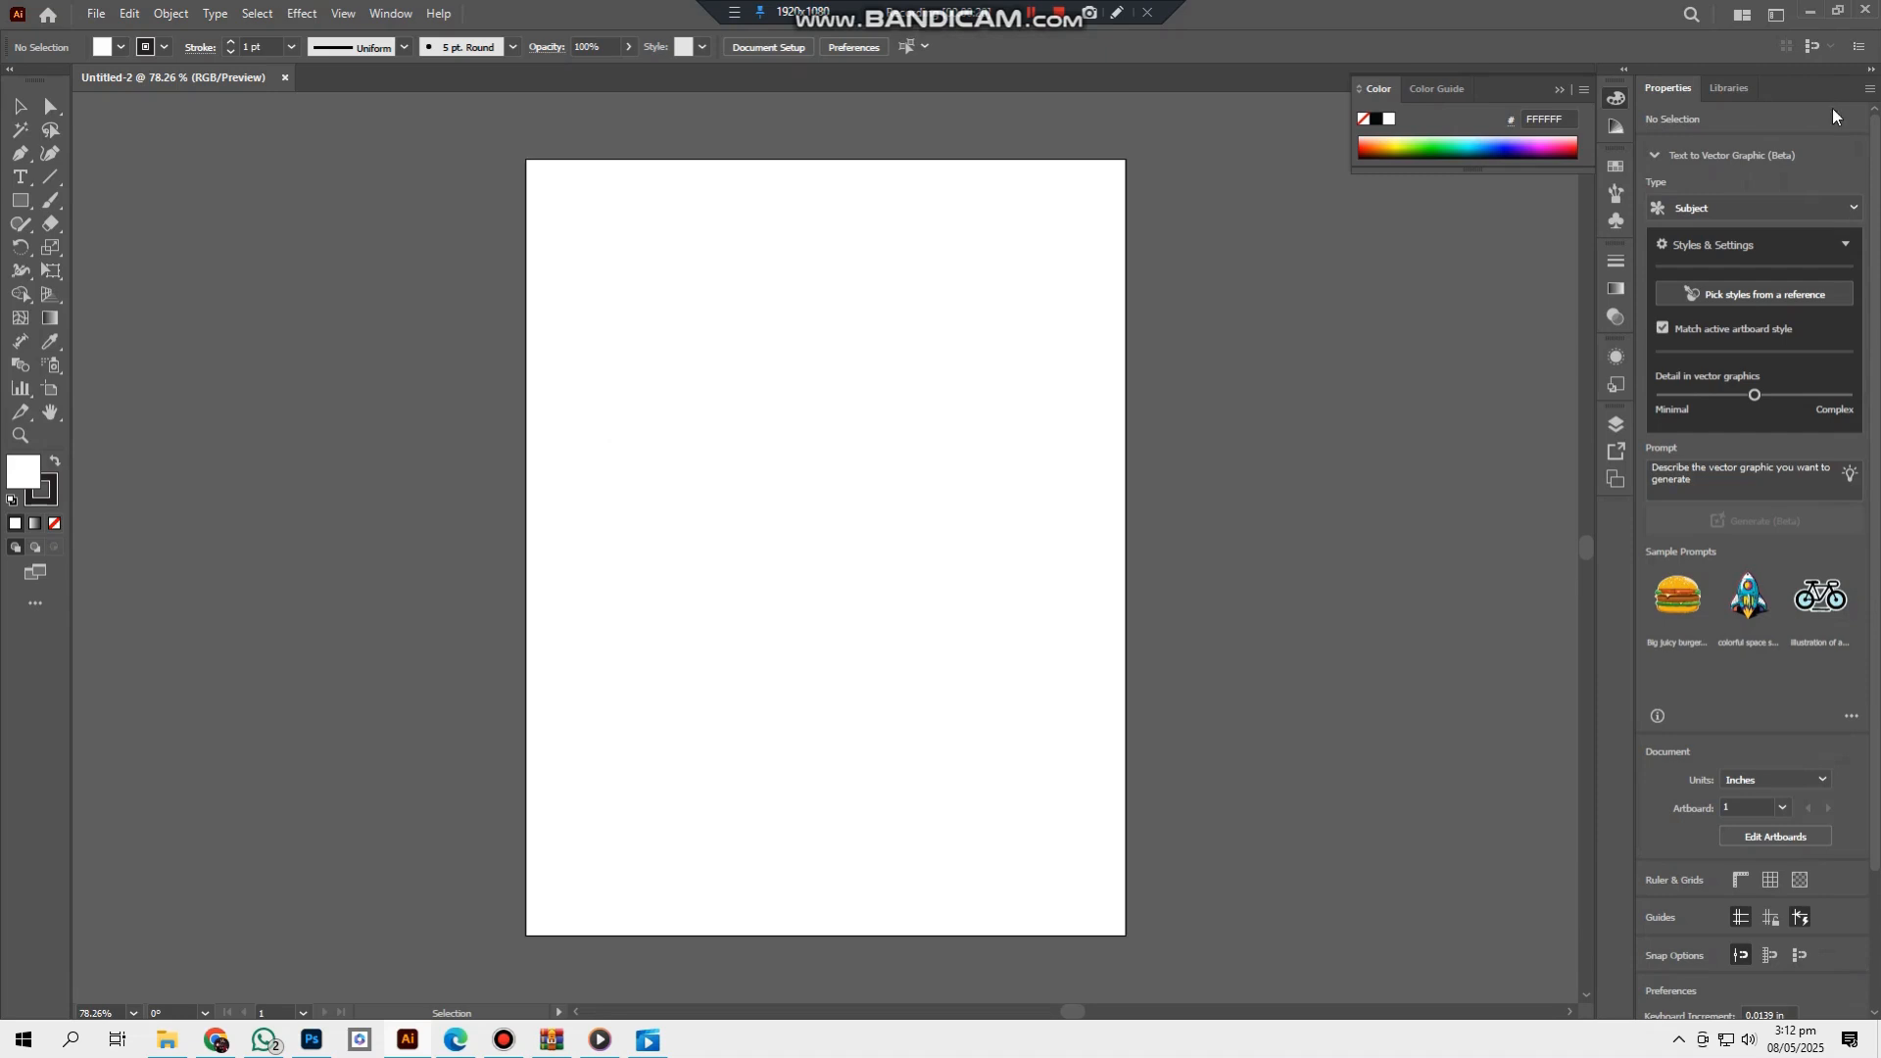
click(410, 15)
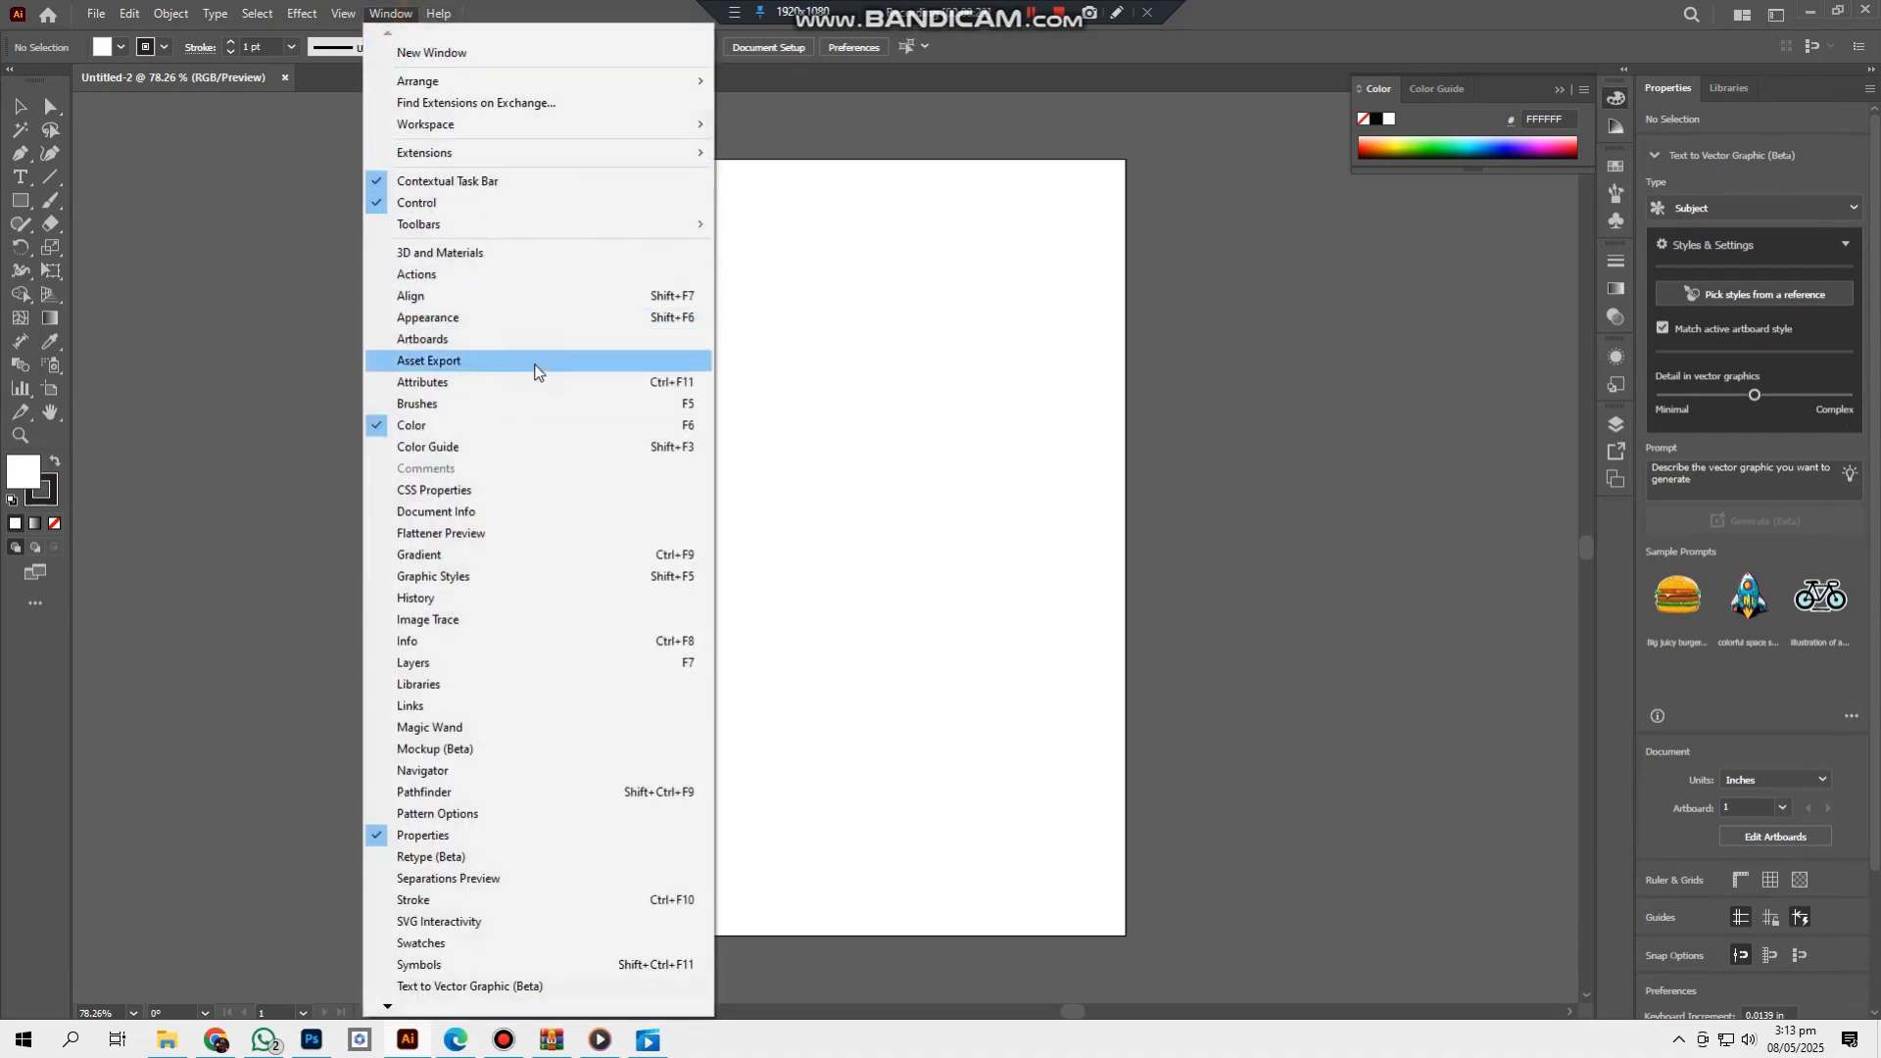
click(537, 403)
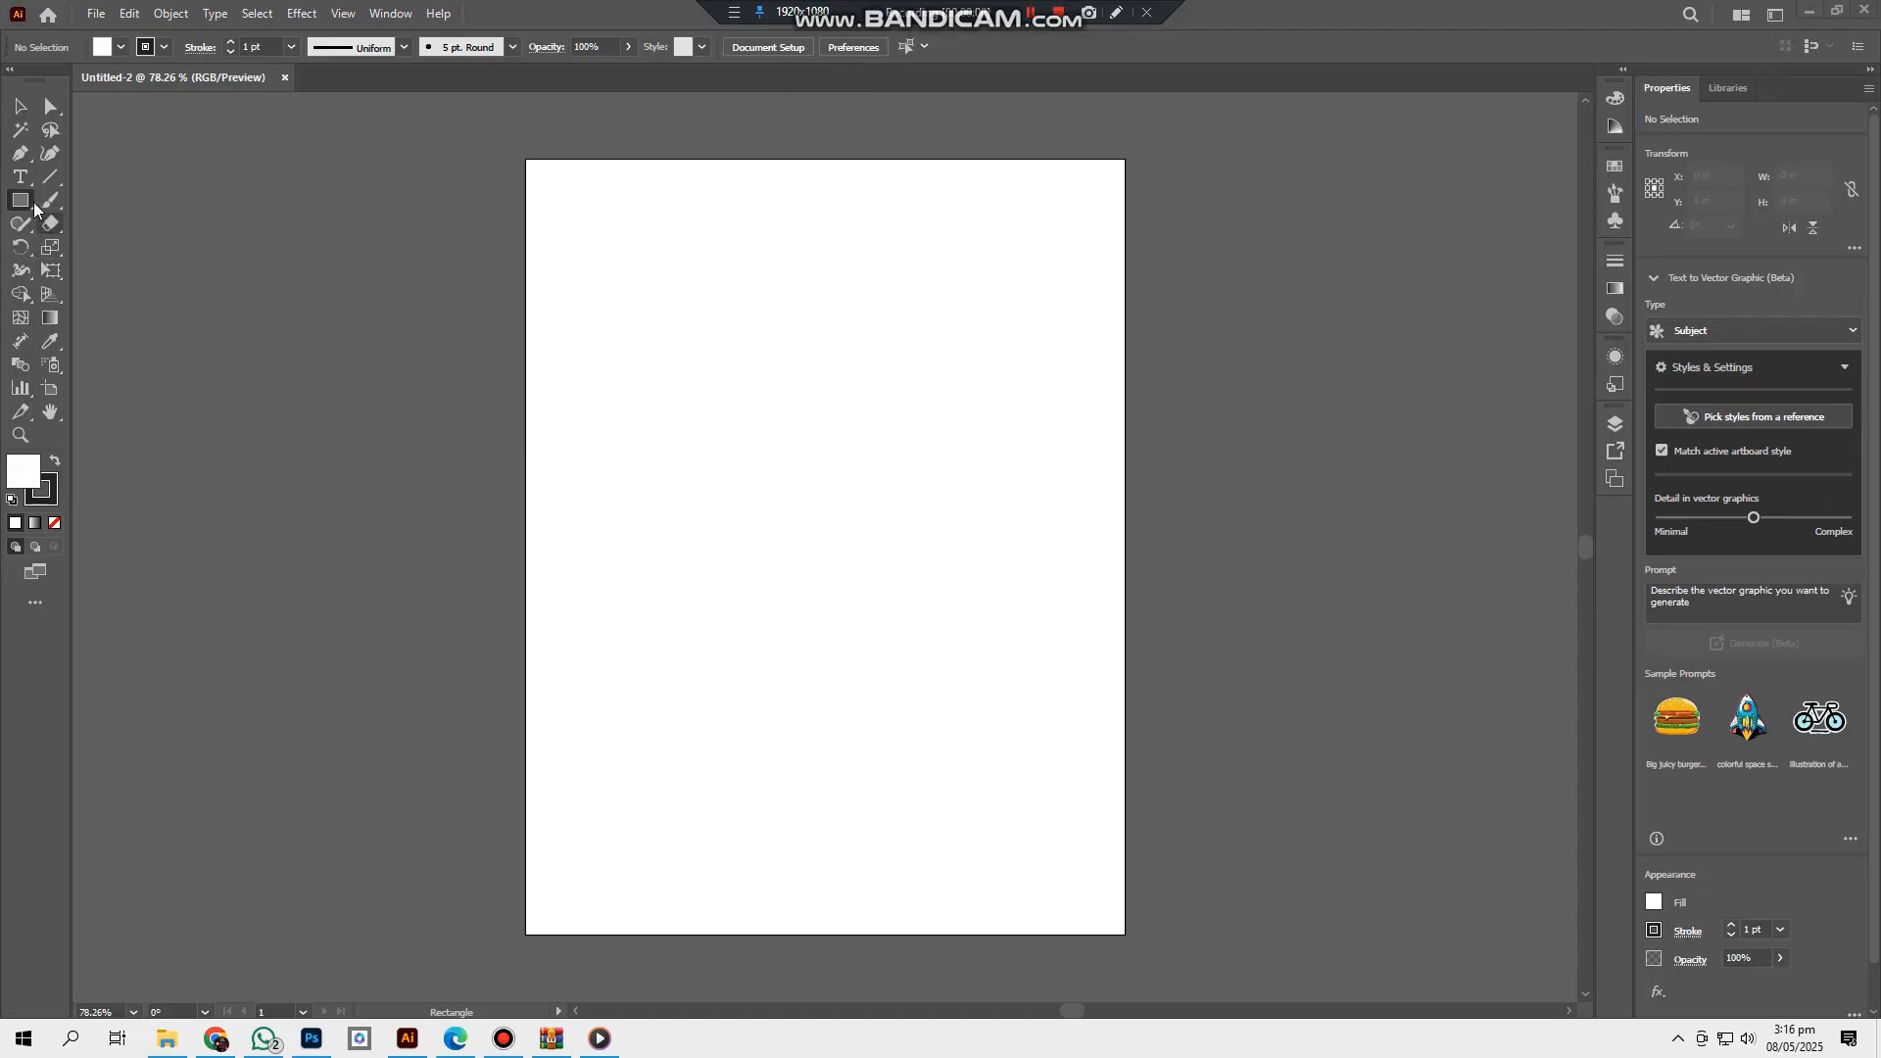
Step: Draw a square about 1.6 in wide and two 1.75 × 0.83 in rectangles, creating the second rectangle from entered dimensions
click(22, 201)
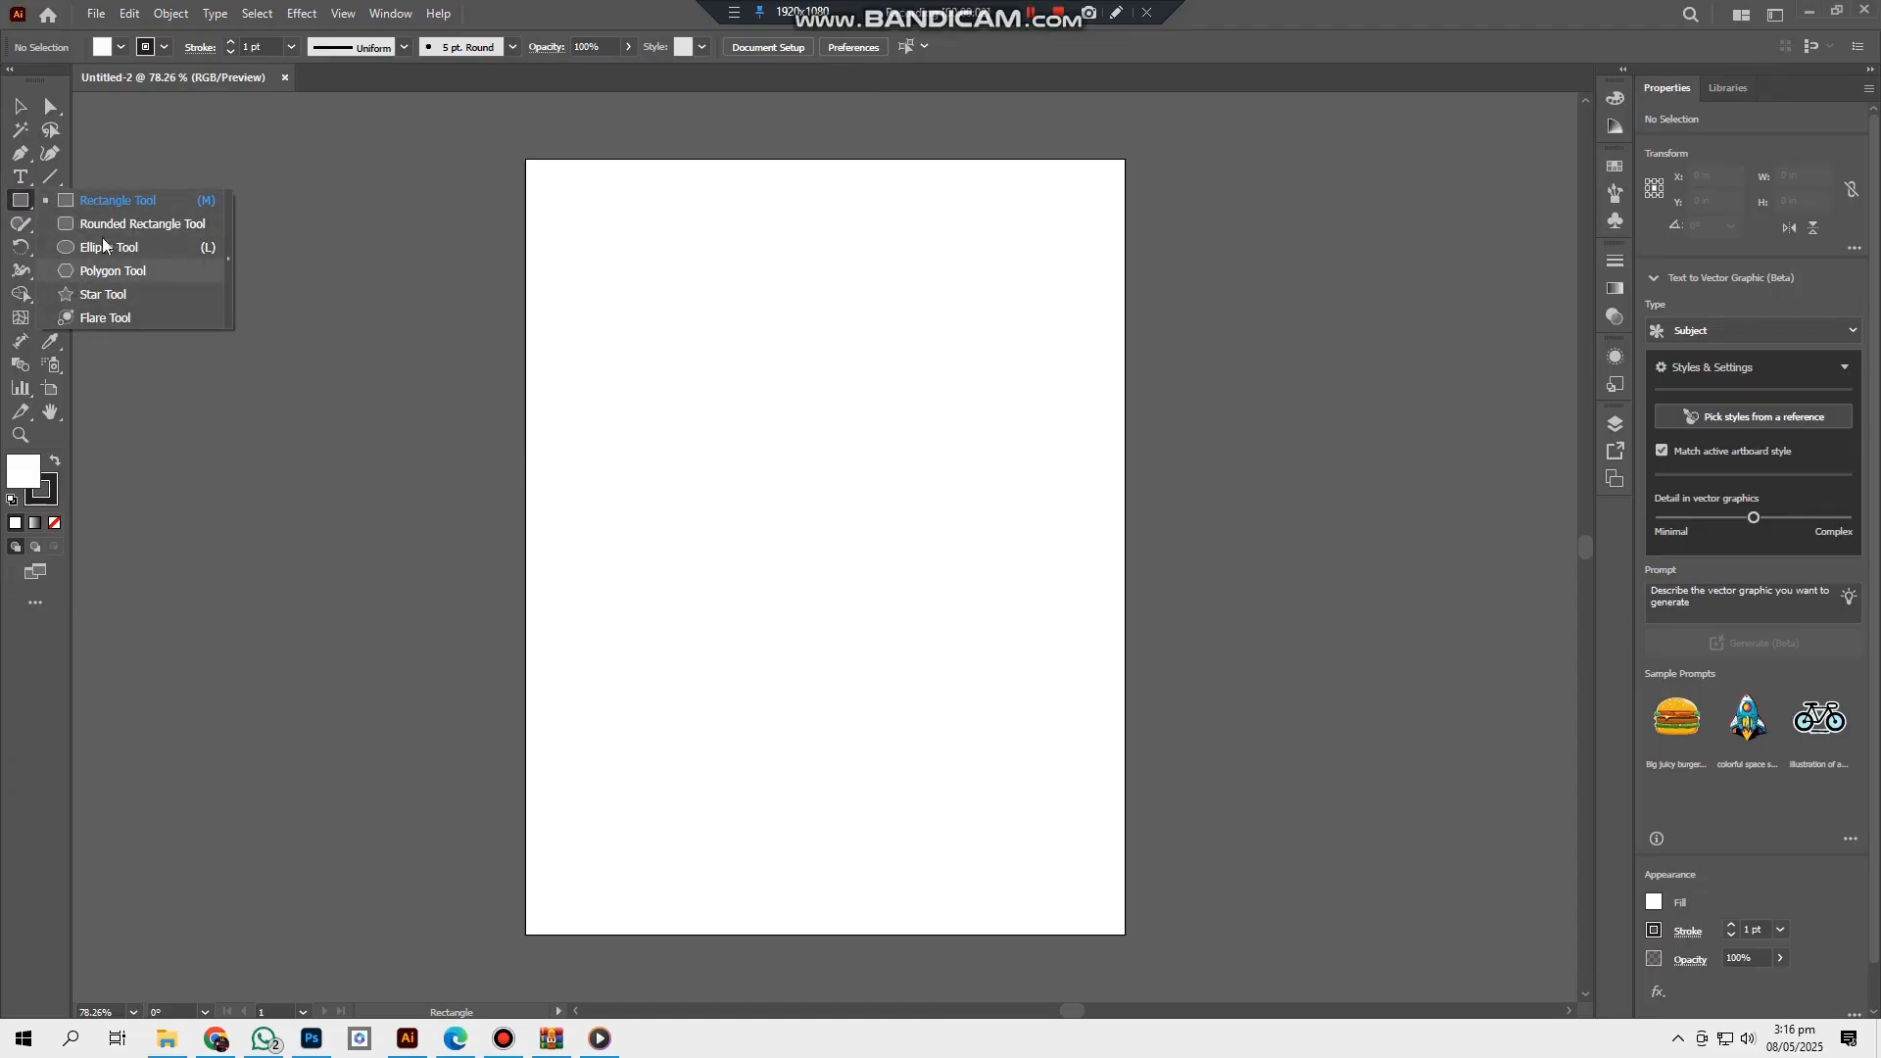
click(121, 206)
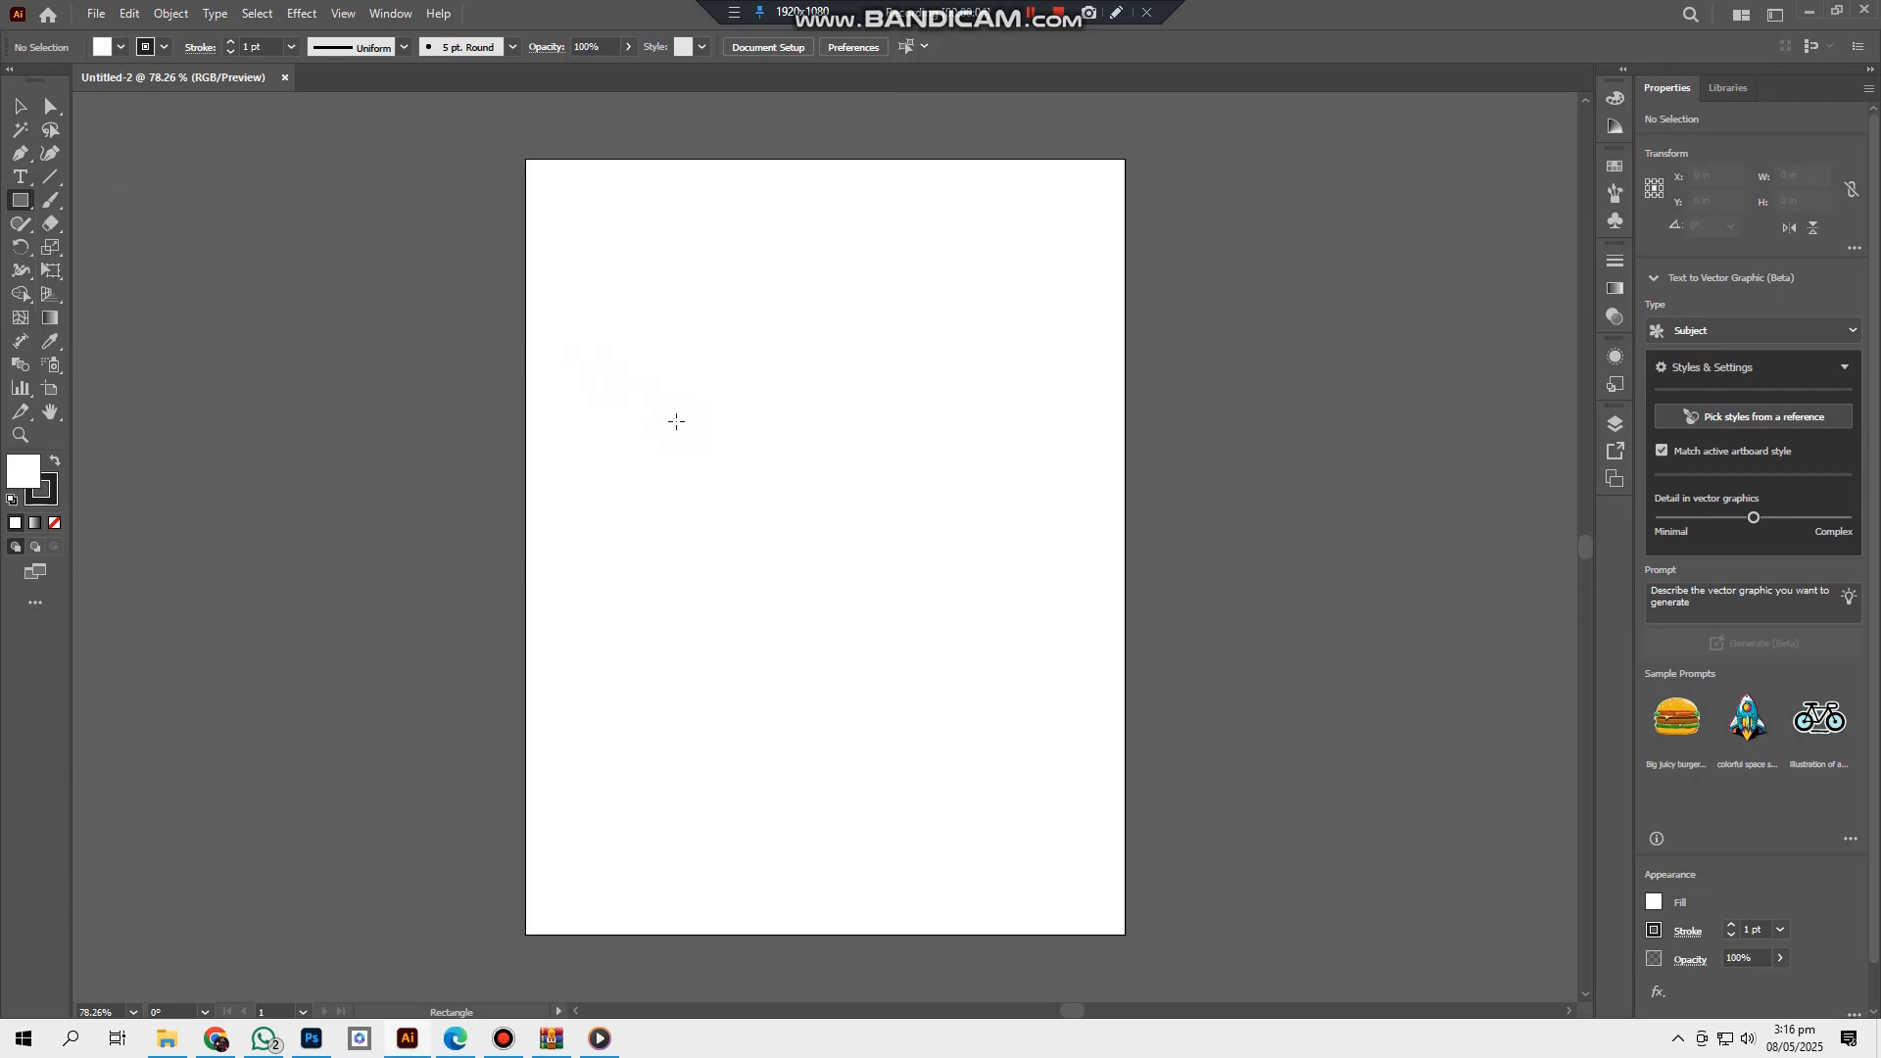
drag(688, 429, 802, 544)
mouse_move(814, 312)
mouse_down()
mouse_move(839, 398)
mouse_move(939, 371)
mouse_up()
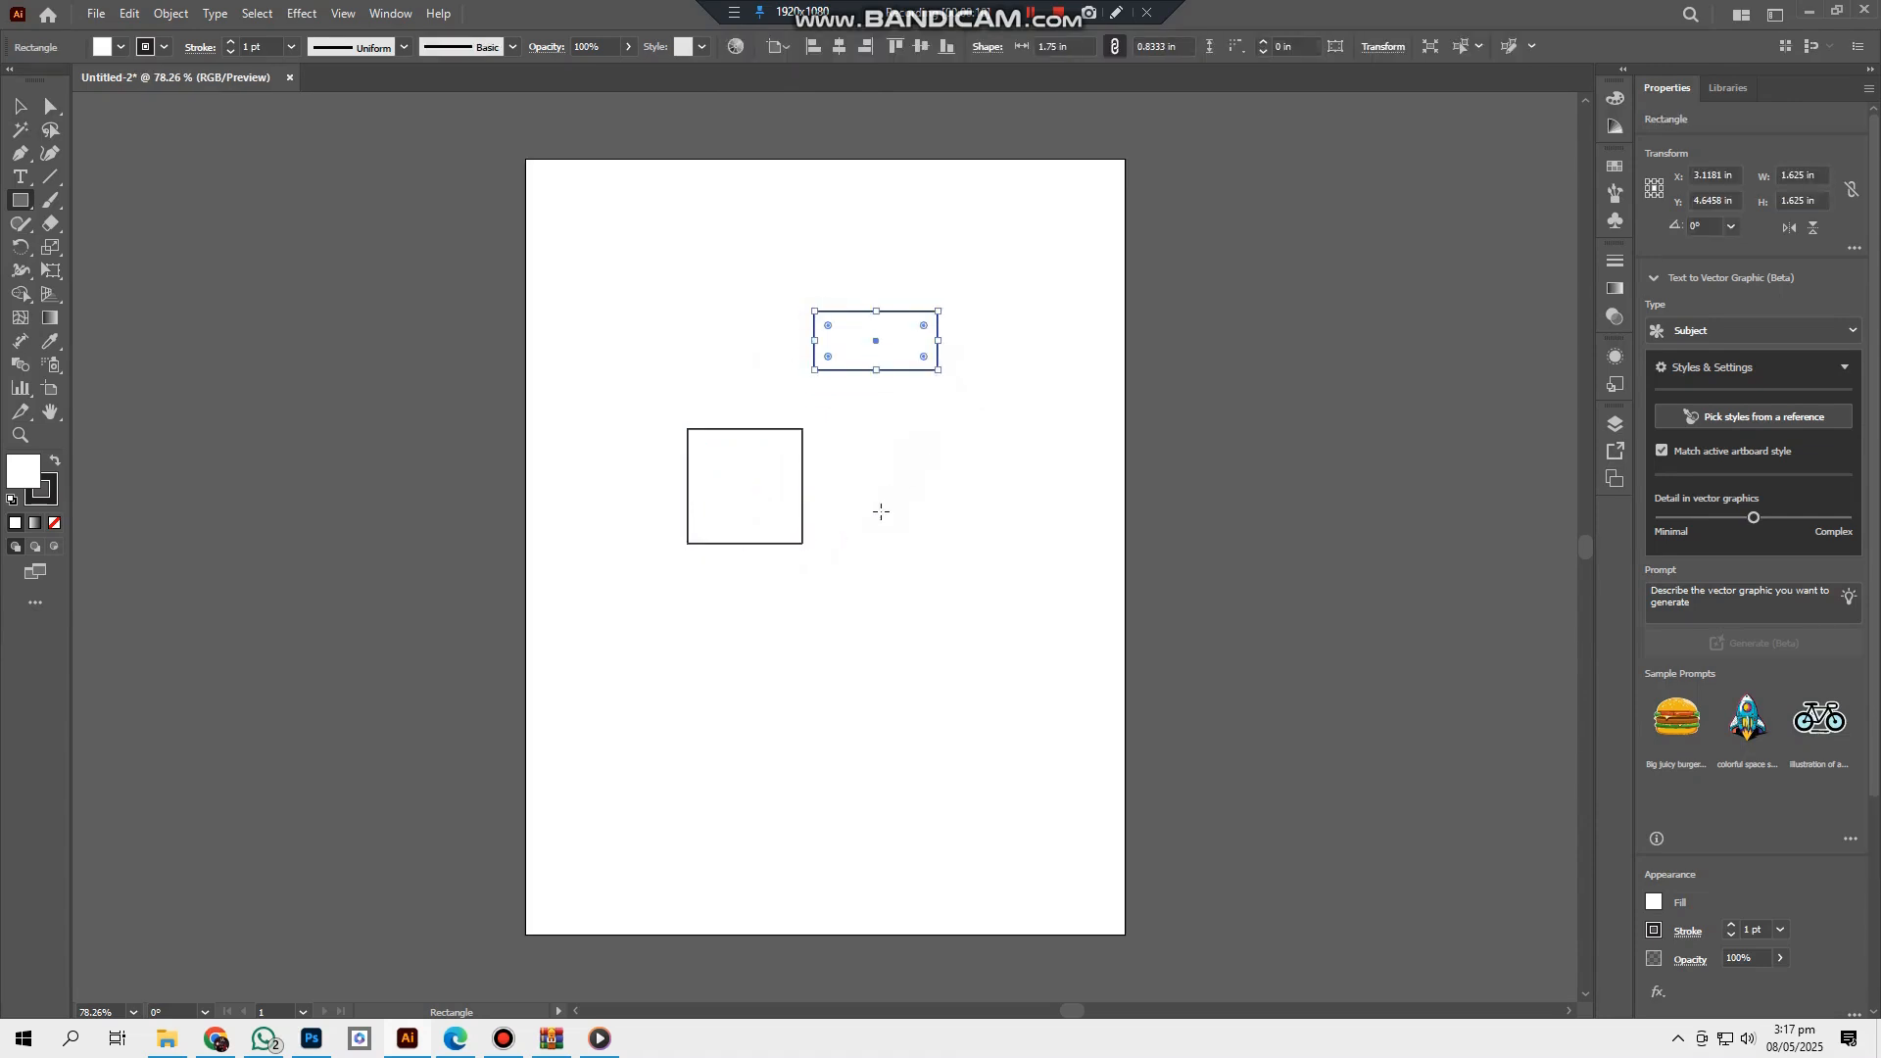
click(866, 497)
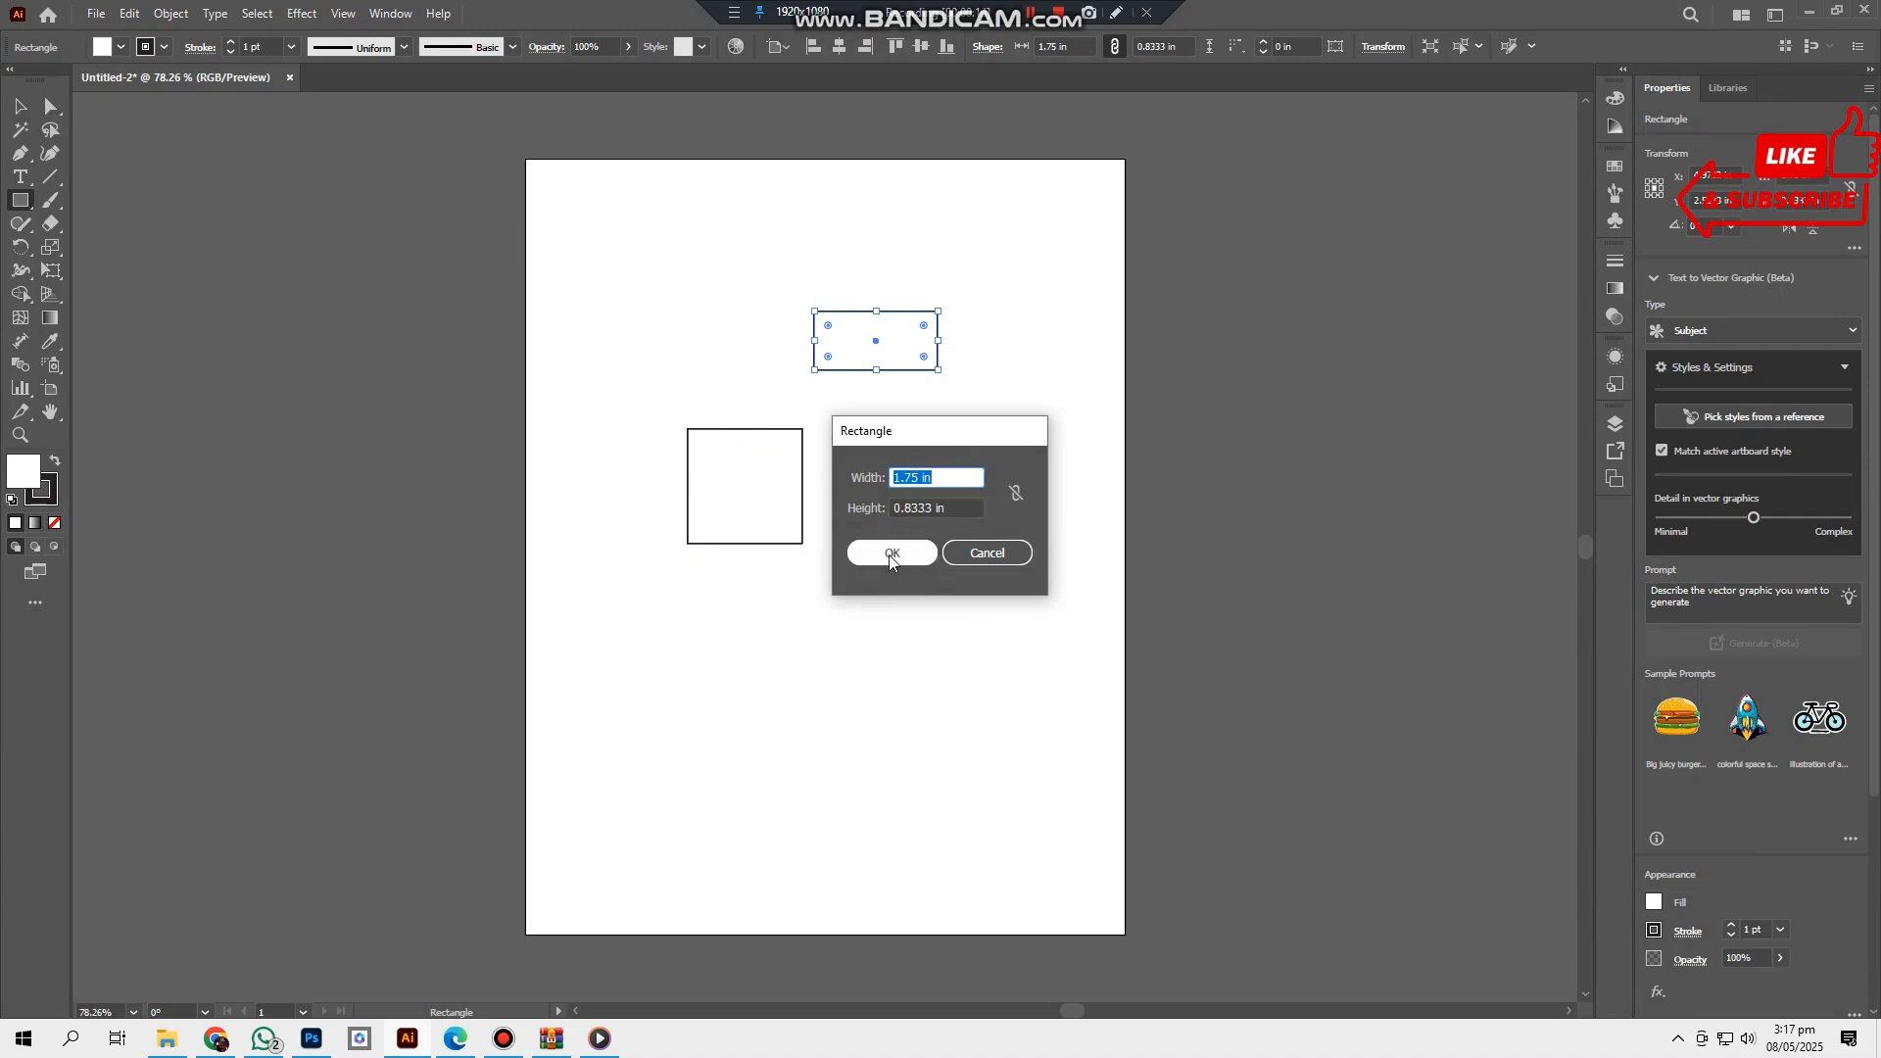
click(893, 556)
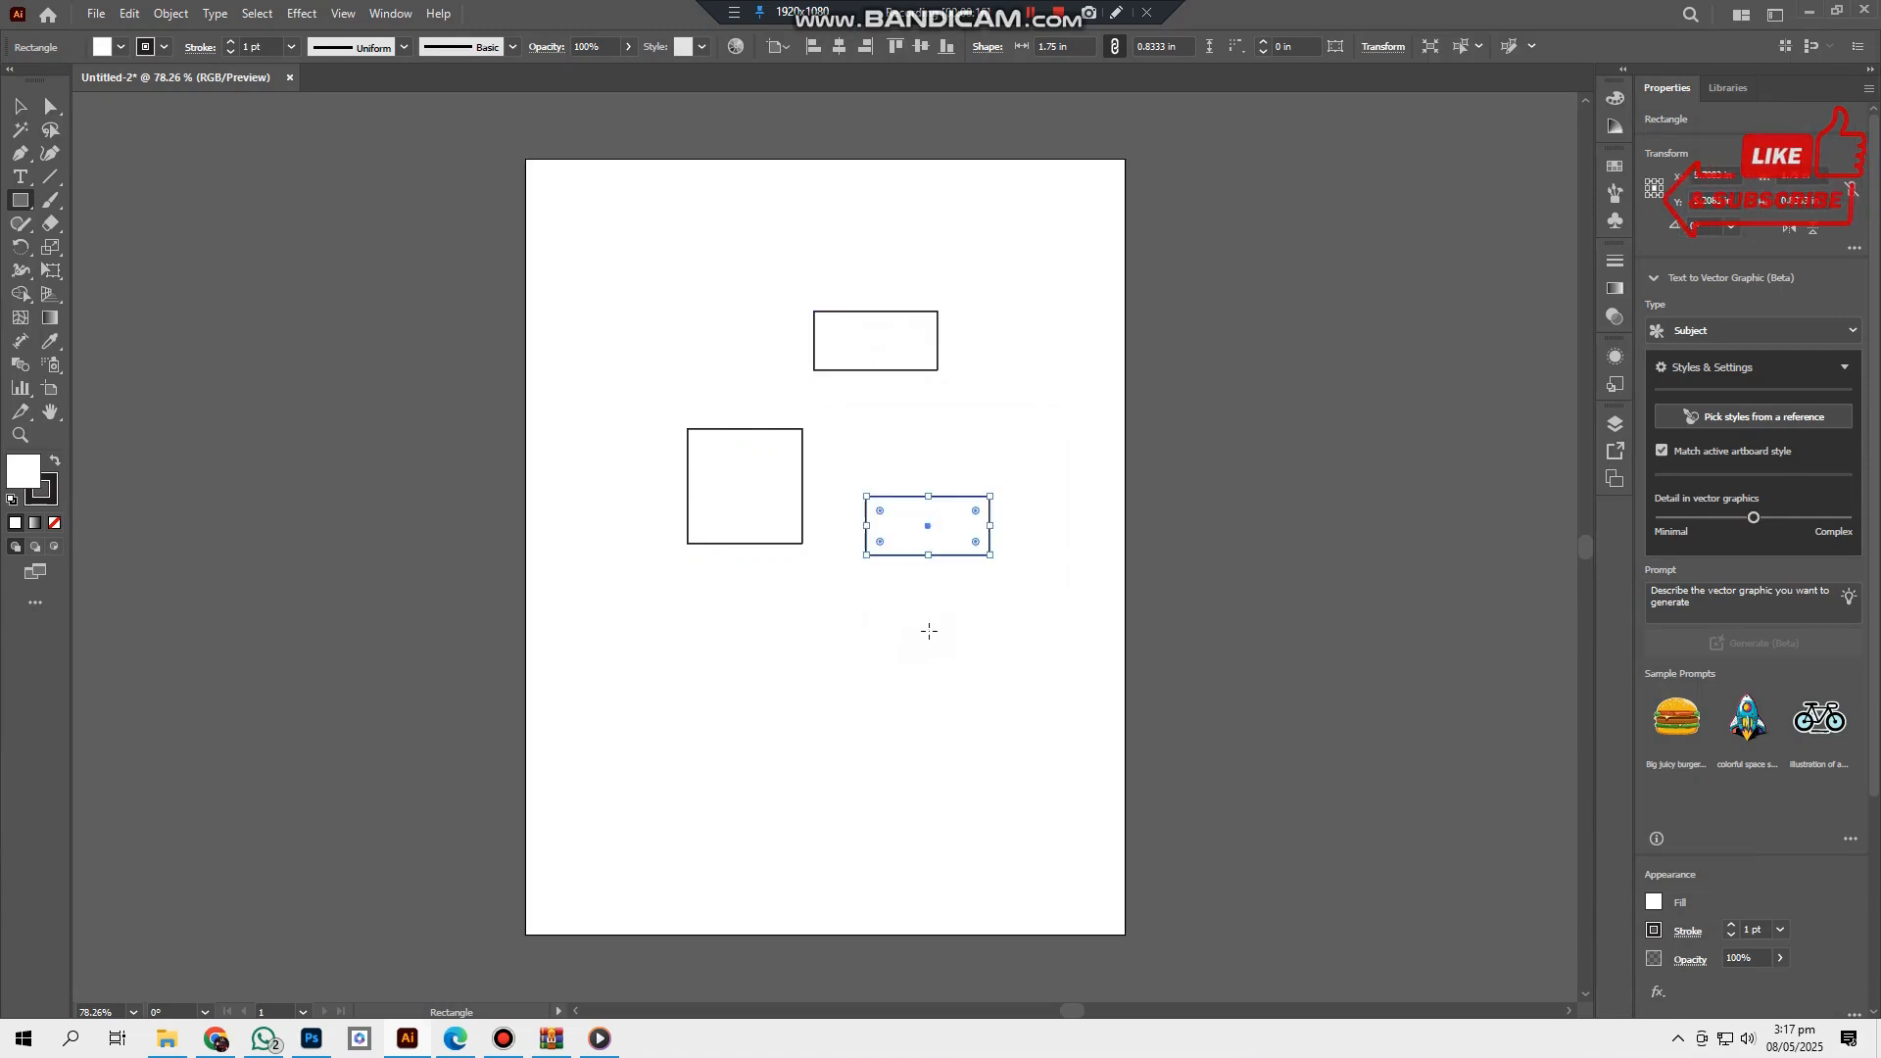
Step: Draw a wide ellipse just below the square and a circle about 1.83 in across below the rectangles
right_click(28, 204)
click(89, 243)
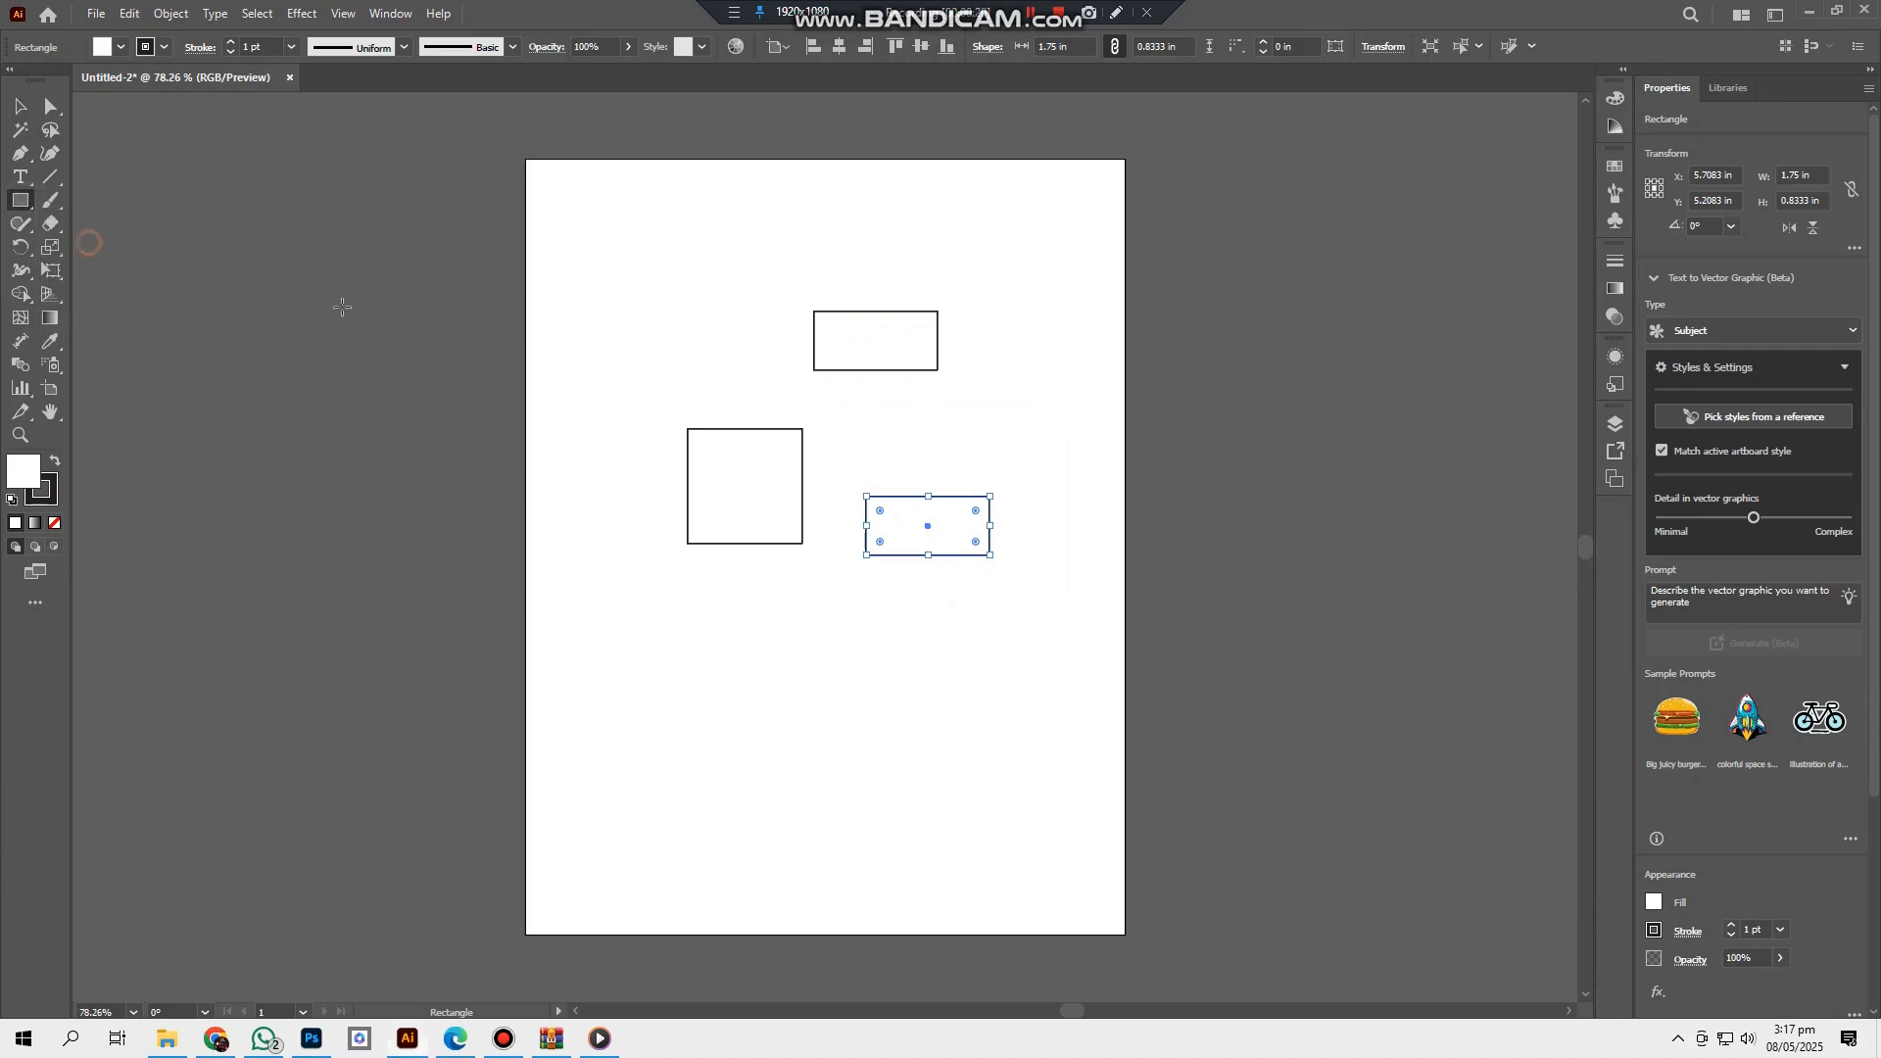
mouse_move(584, 536)
mouse_down()
mouse_move(688, 642)
mouse_move(762, 642)
mouse_move(949, 697)
mouse_move(1025, 778)
mouse_up()
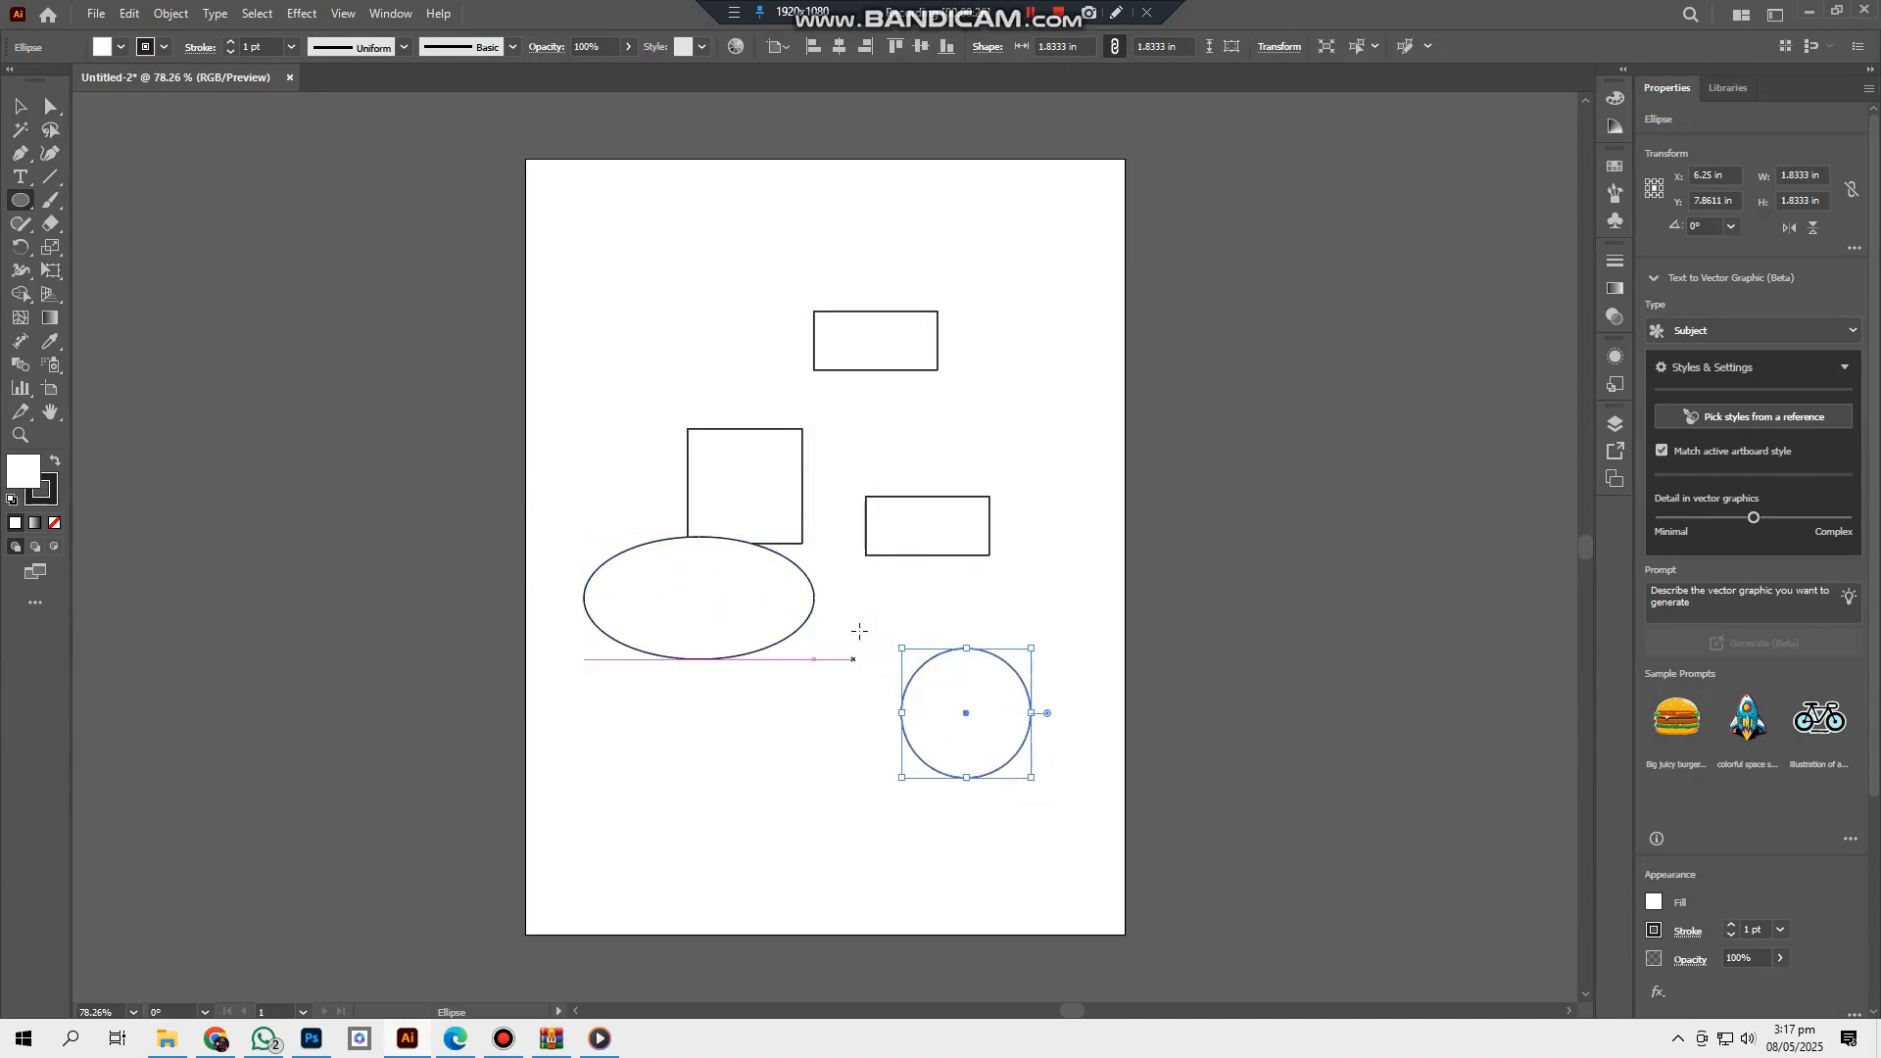
Step: Distort the circle into an irregular shape by pulling the direction handles of its top, left and bottom anchor points with Direct Selection
click(51, 106)
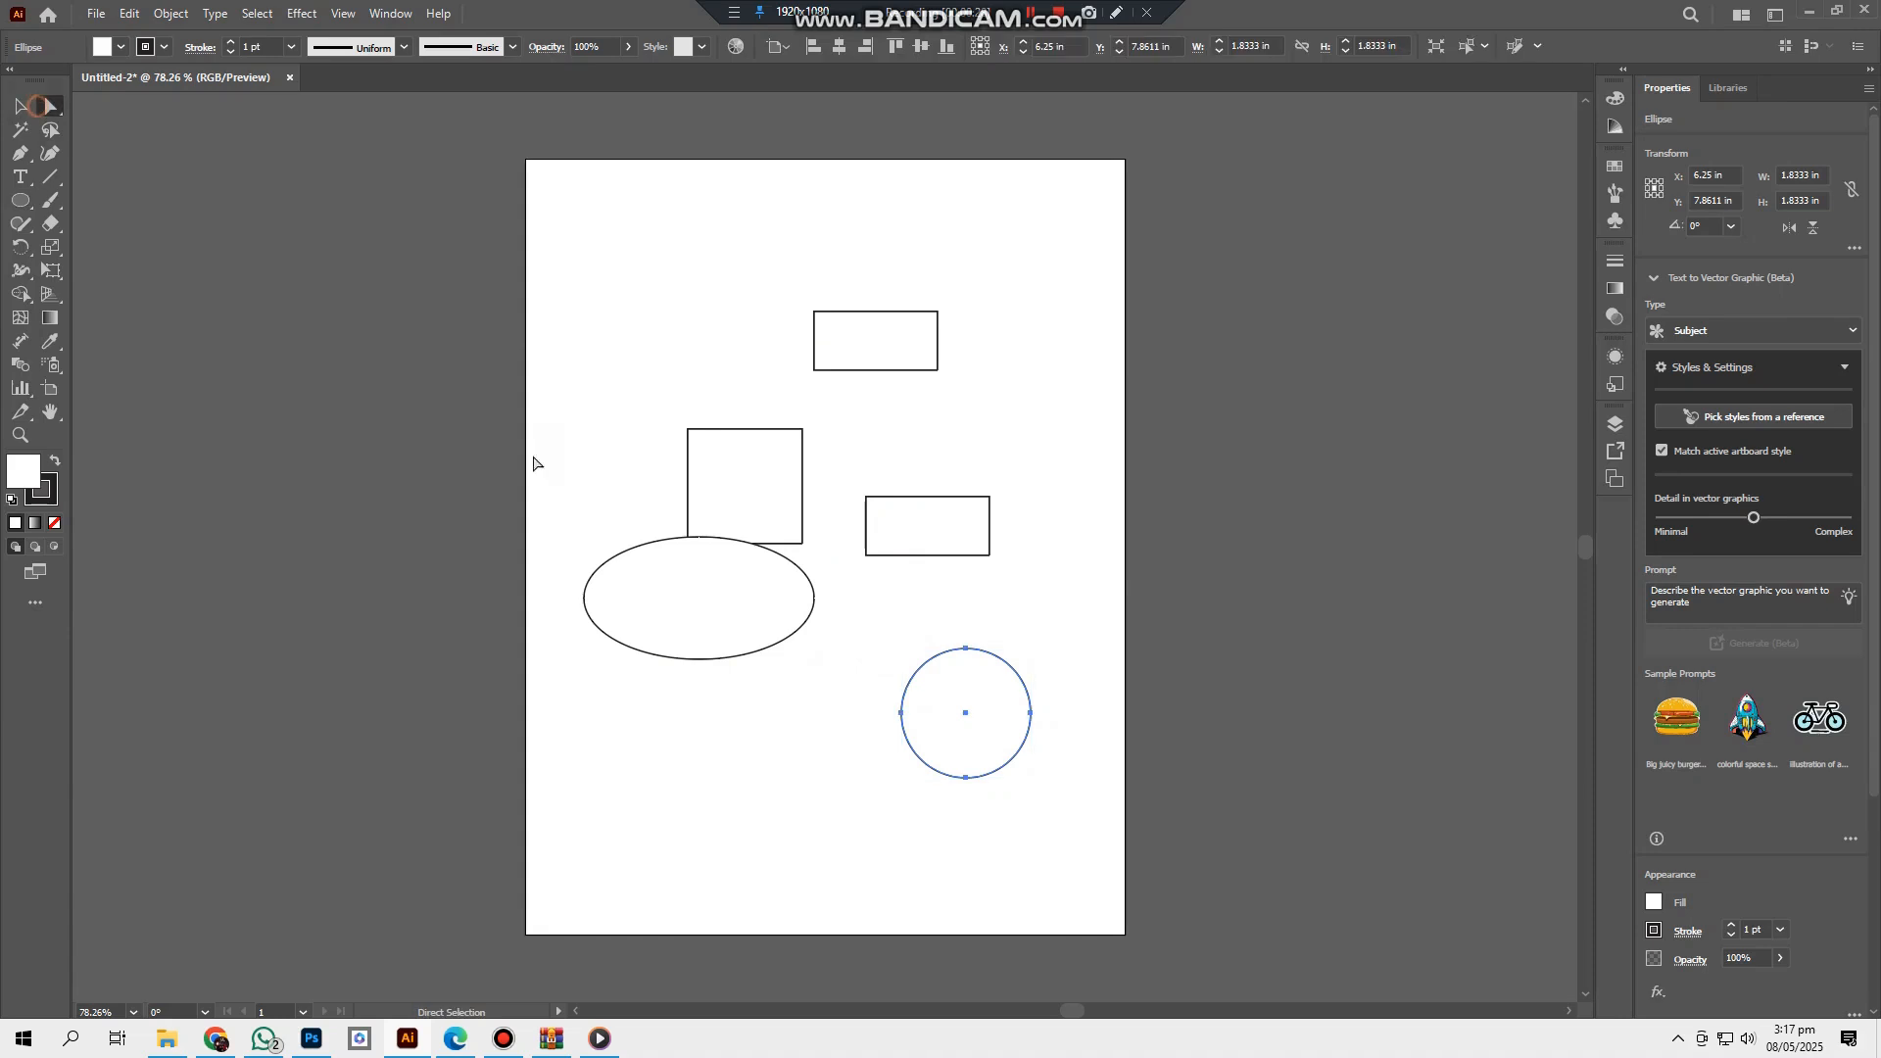
click(967, 649)
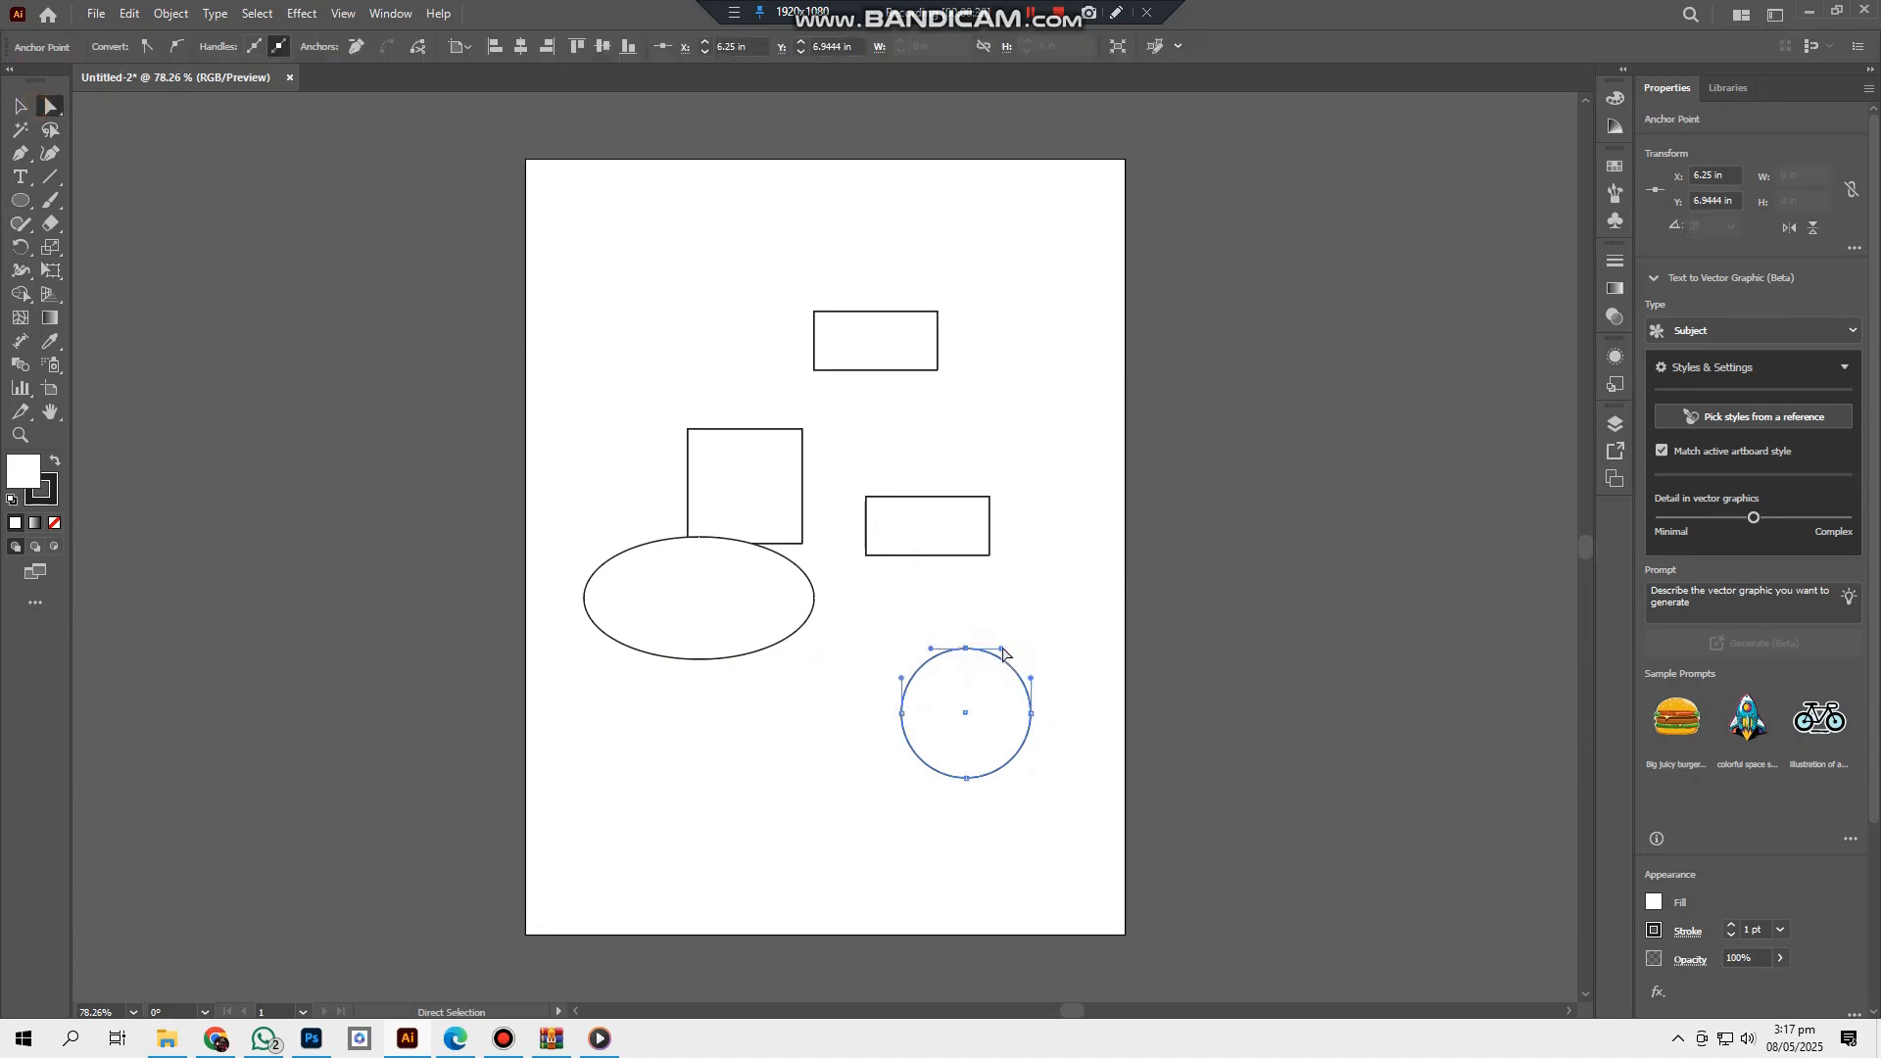
mouse_move(1001, 649)
mouse_down()
mouse_move(1000, 673)
mouse_move(989, 641)
mouse_move(1040, 663)
mouse_move(1012, 680)
mouse_move(1009, 639)
mouse_up()
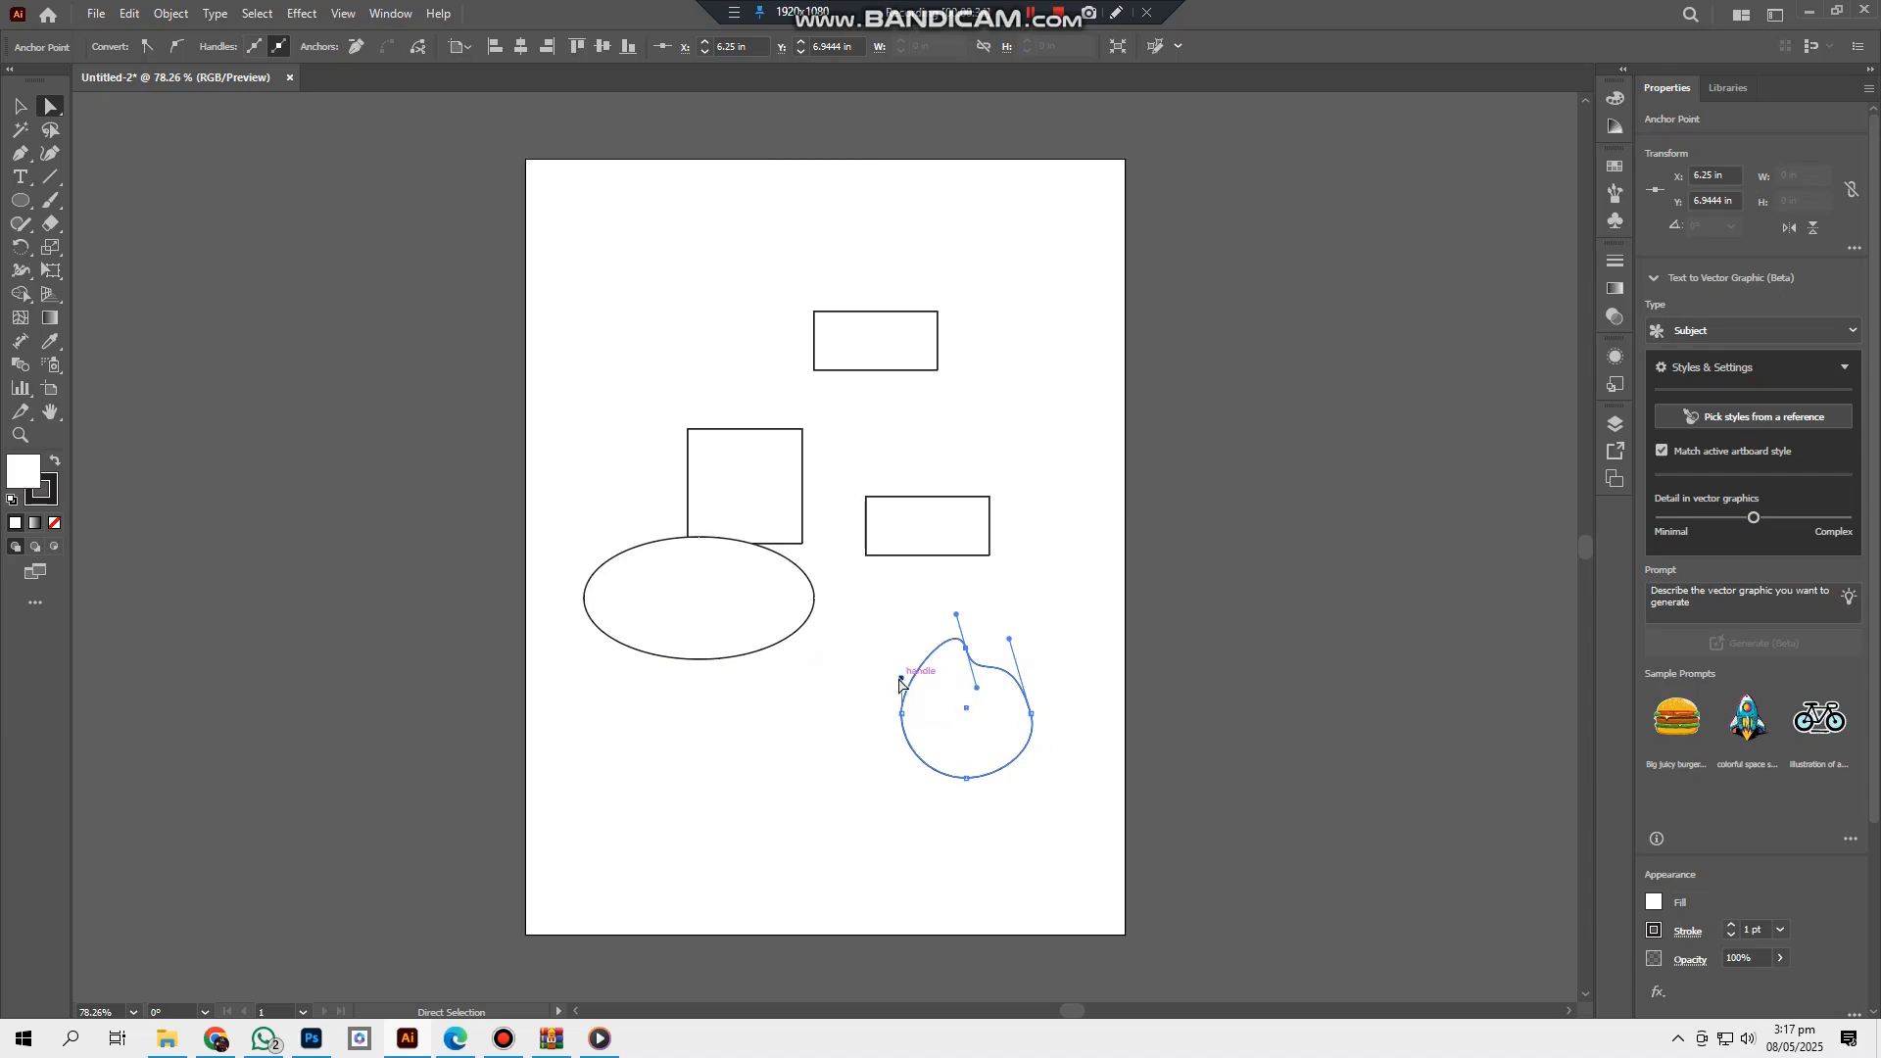
drag(901, 678, 845, 712)
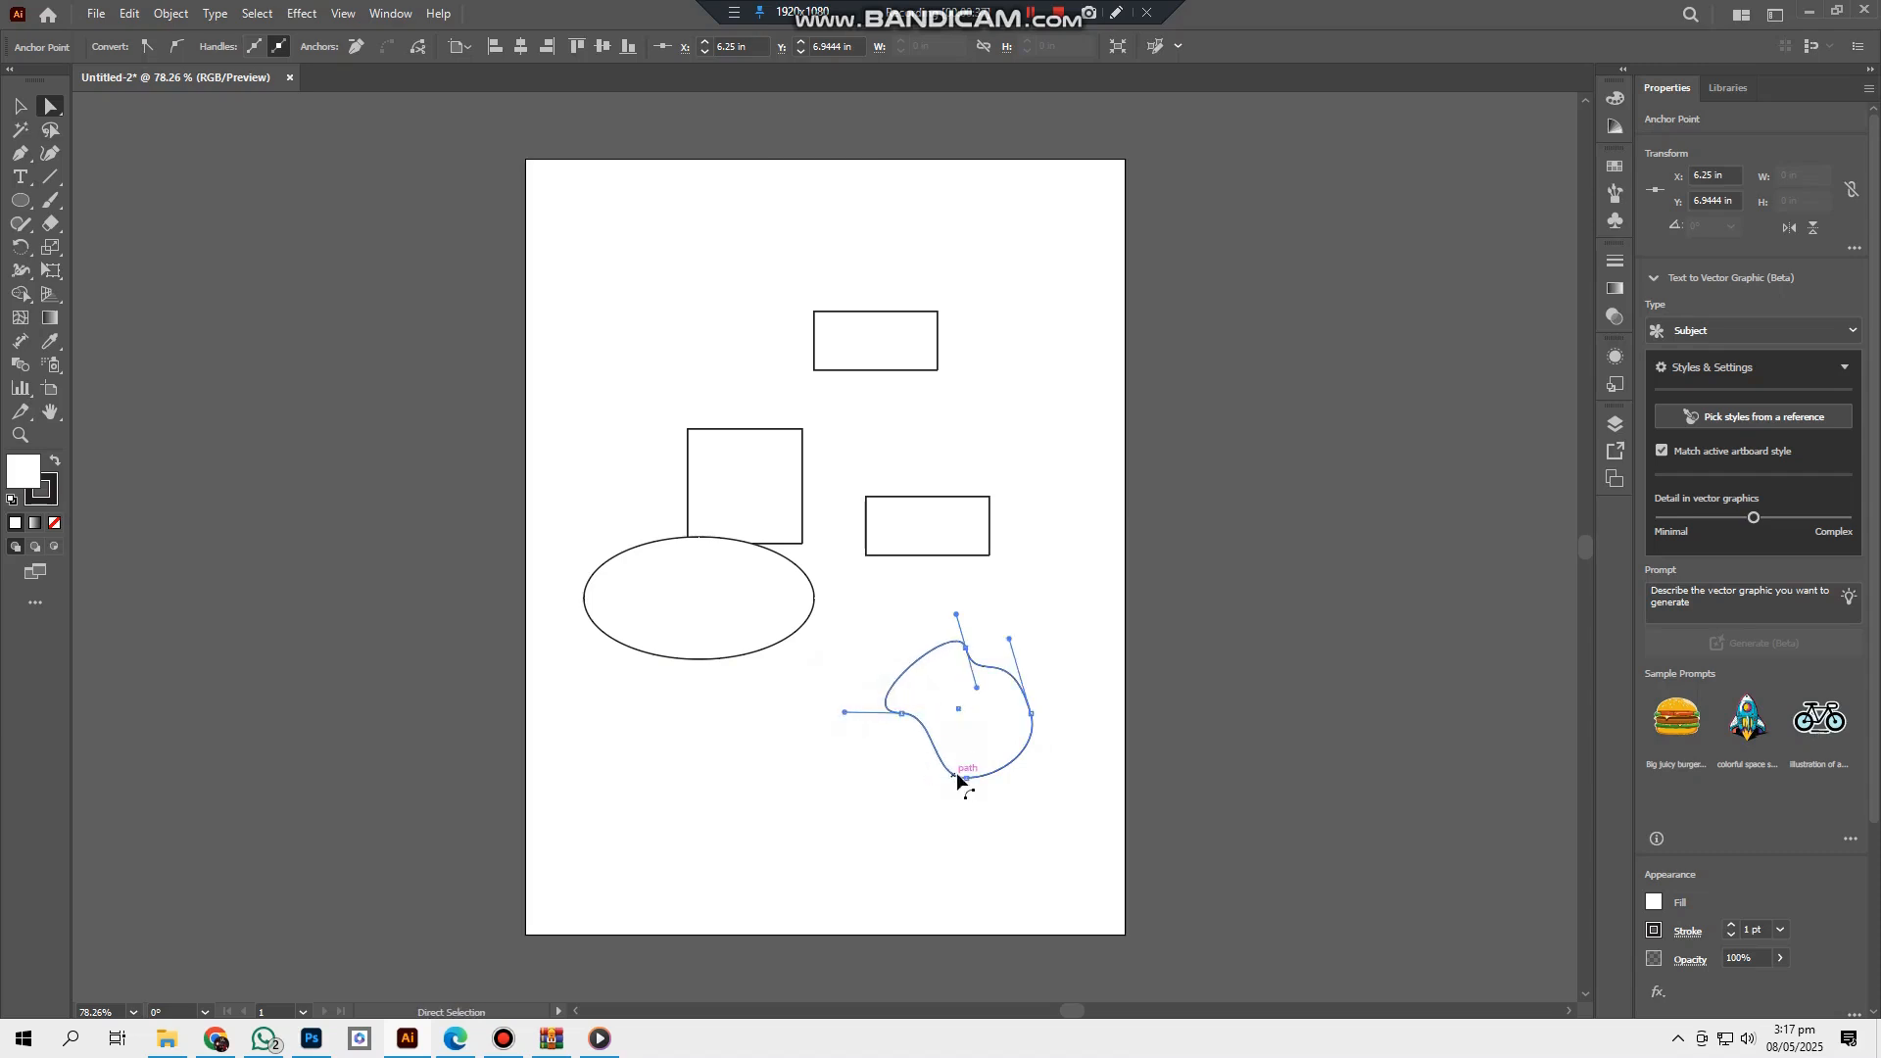
click(964, 779)
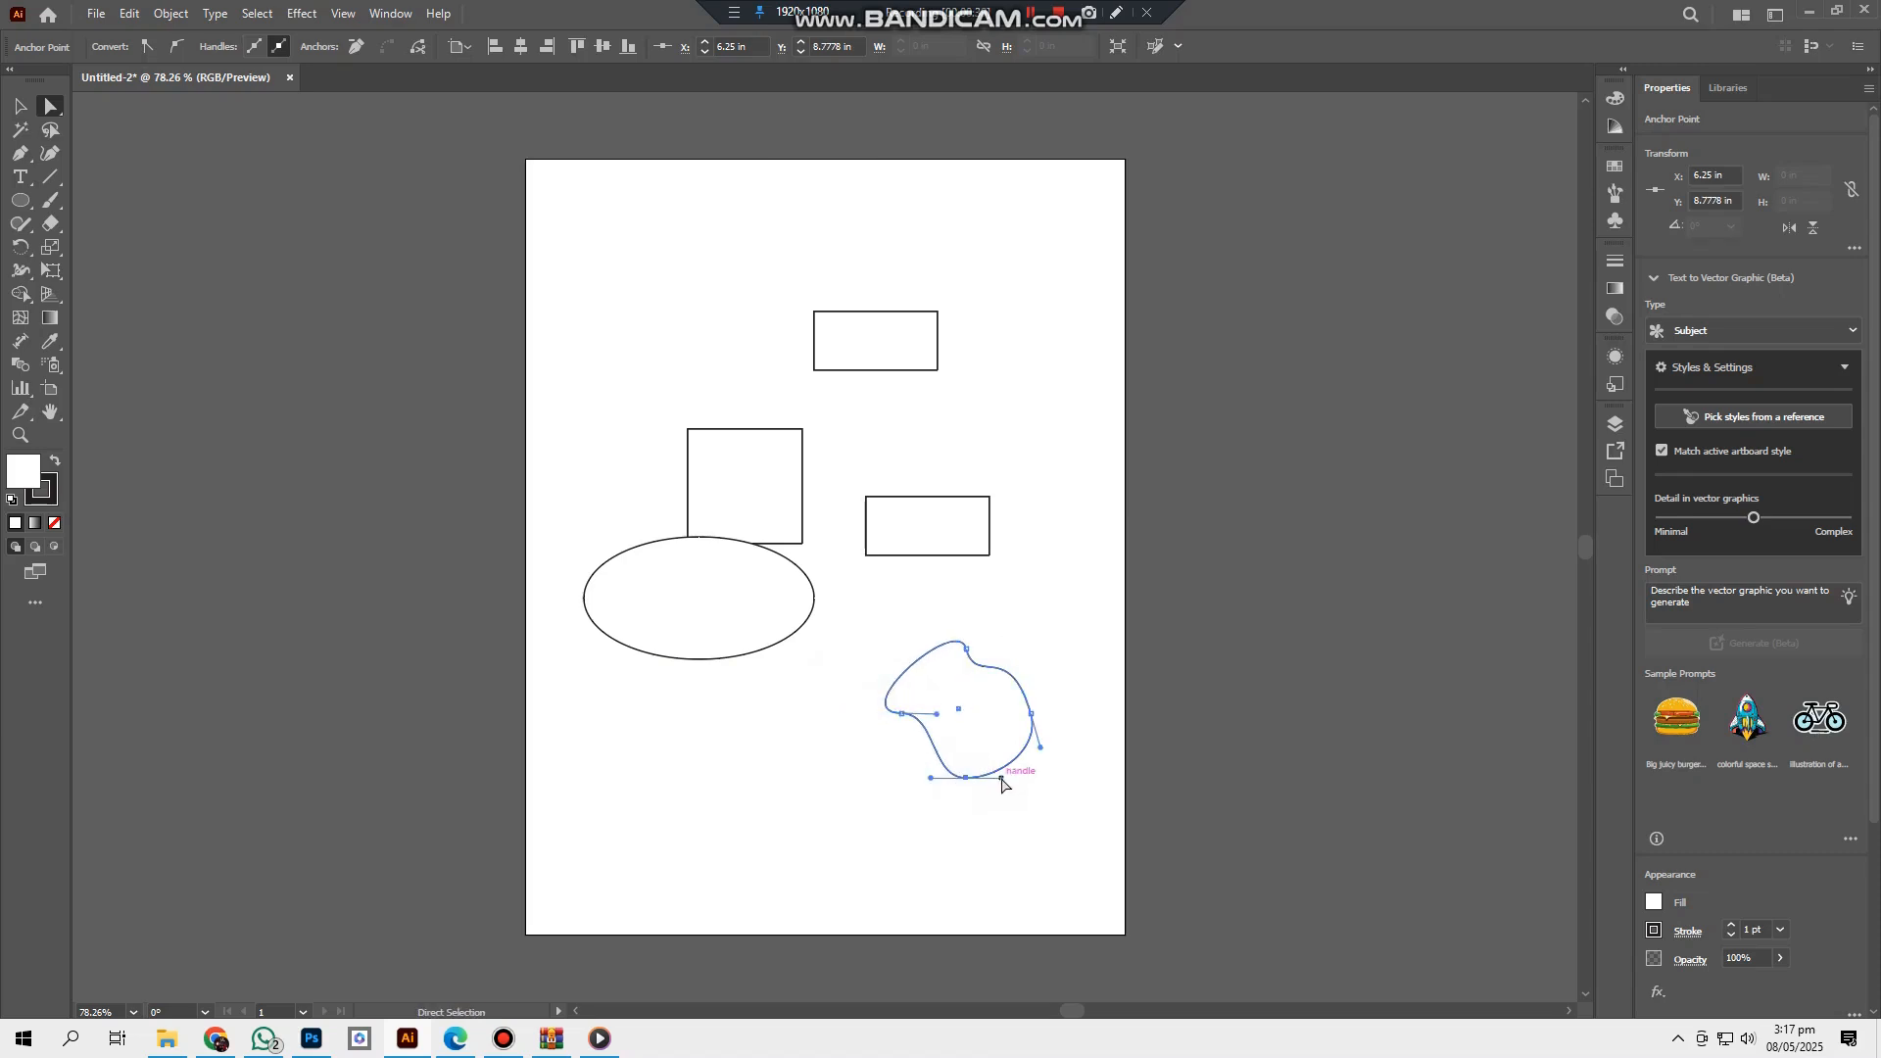
drag(1001, 779, 963, 598)
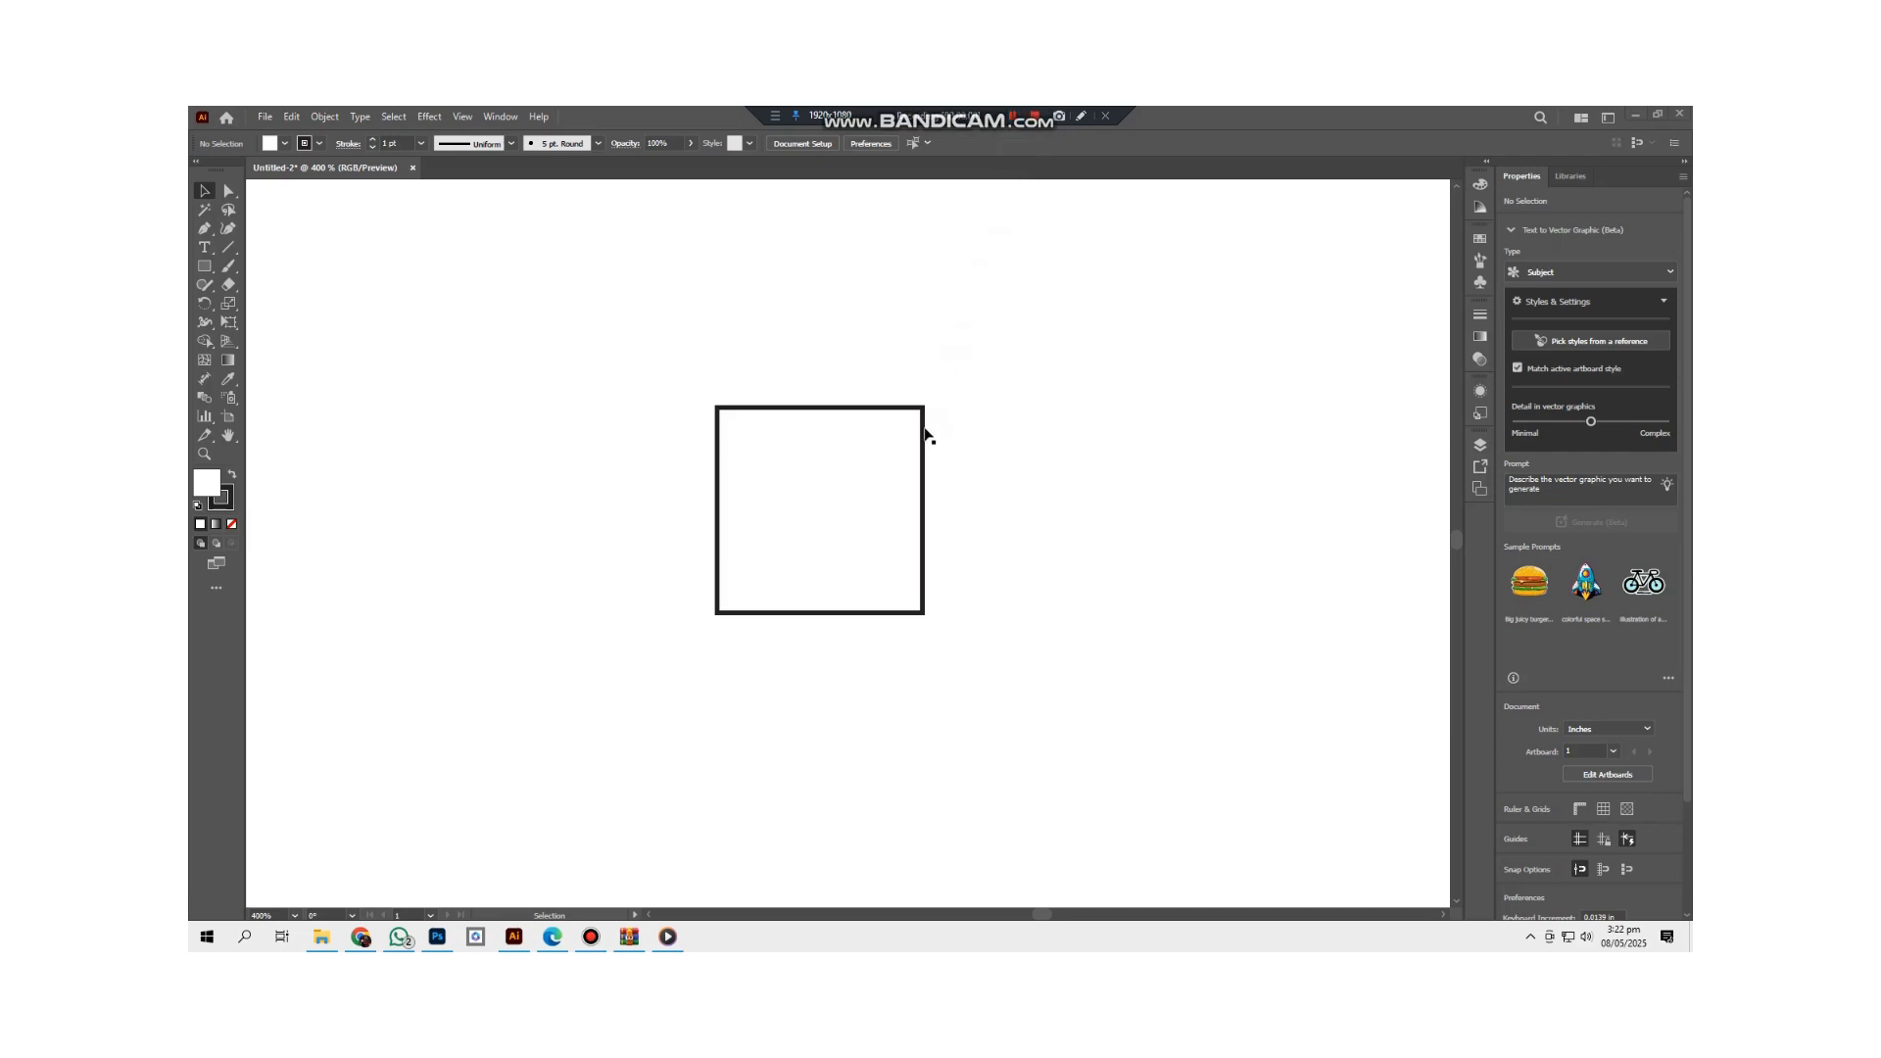
Step: Move the whole square sideways to the left, scale it down to about 0.625 in and rotate it to 120°
click(923, 423)
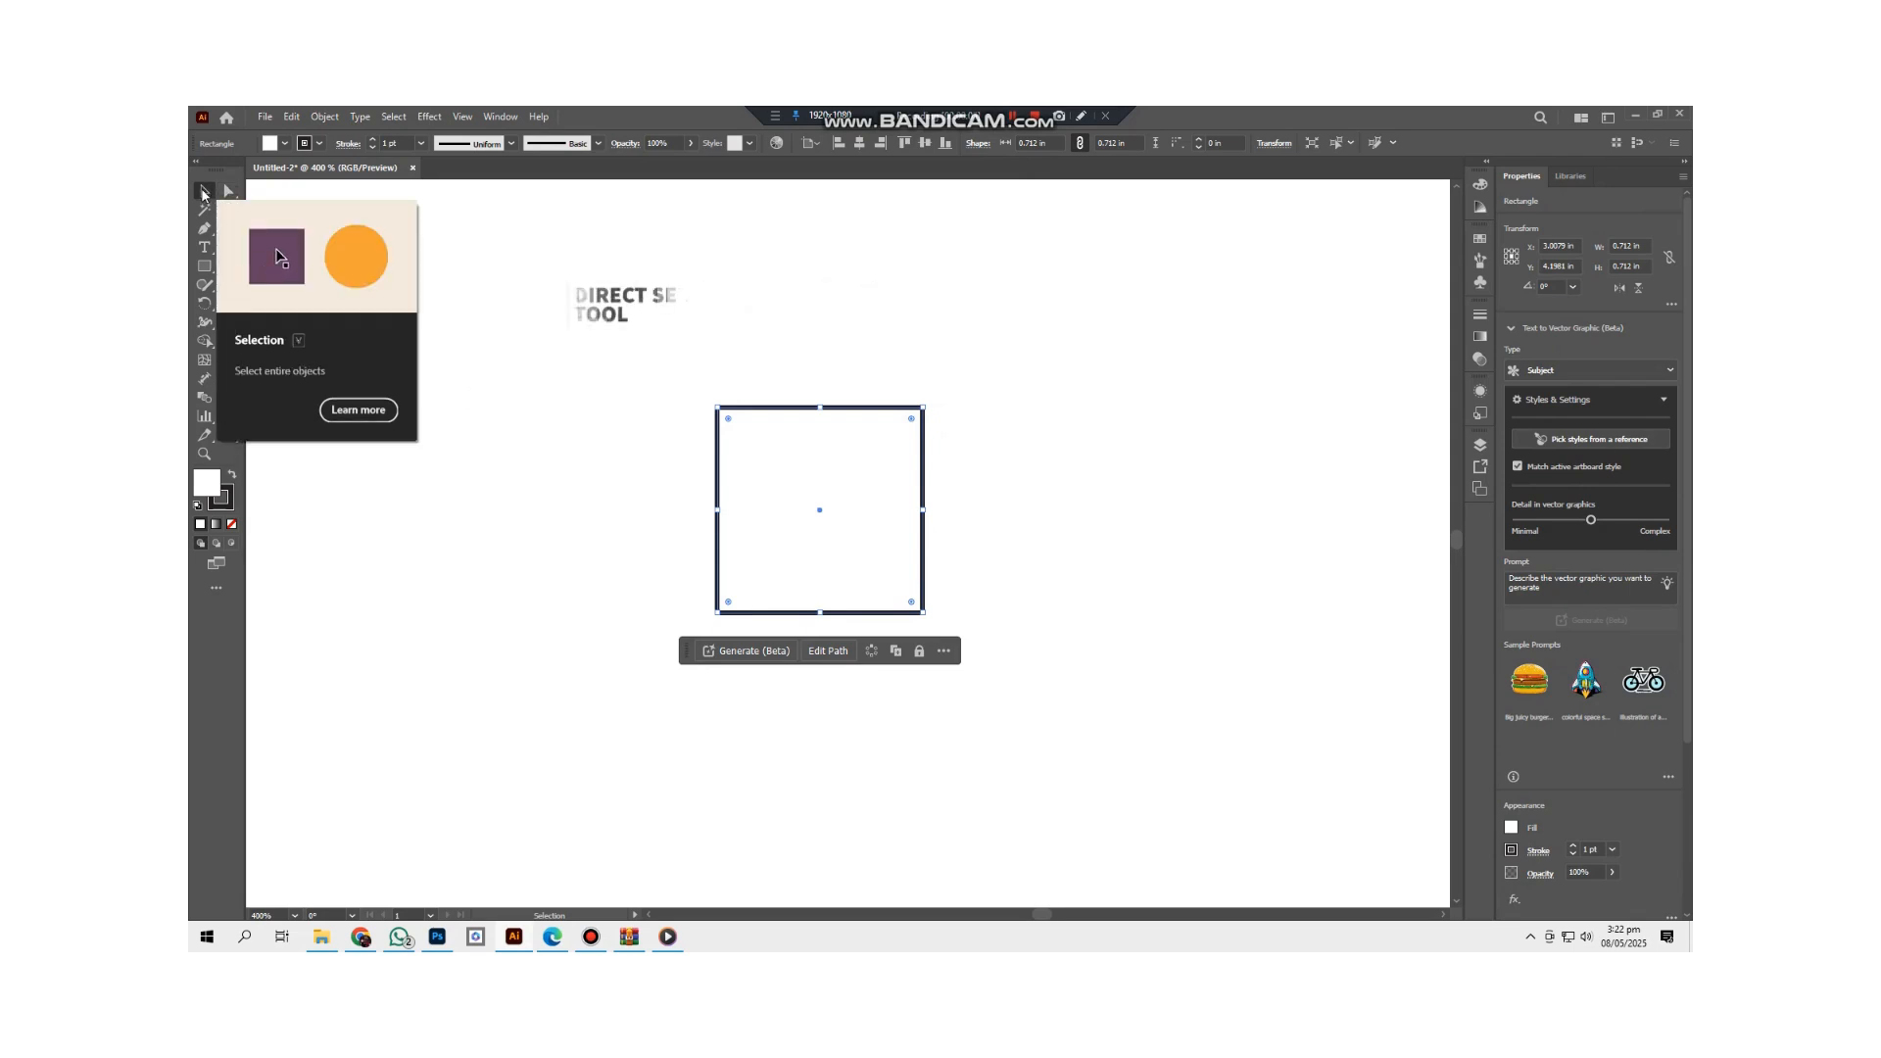
click(213, 198)
click(206, 191)
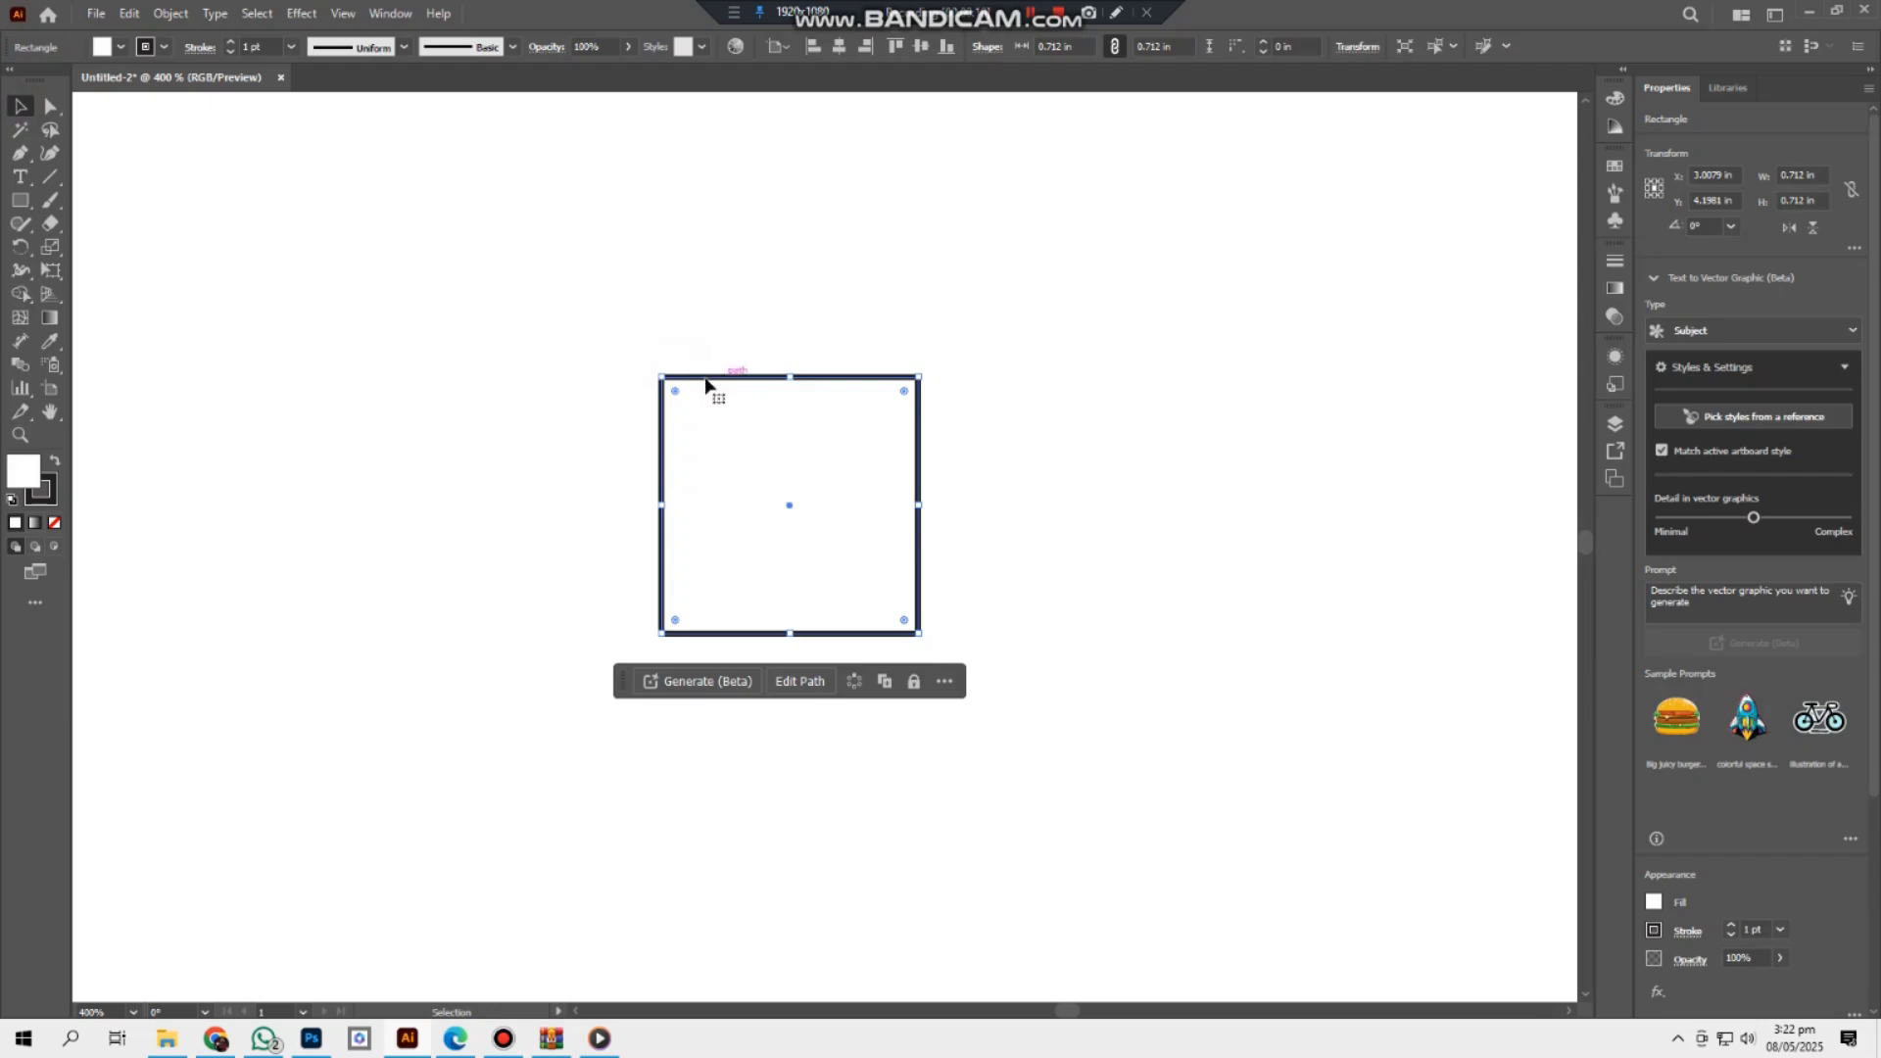
drag(706, 385, 609, 385)
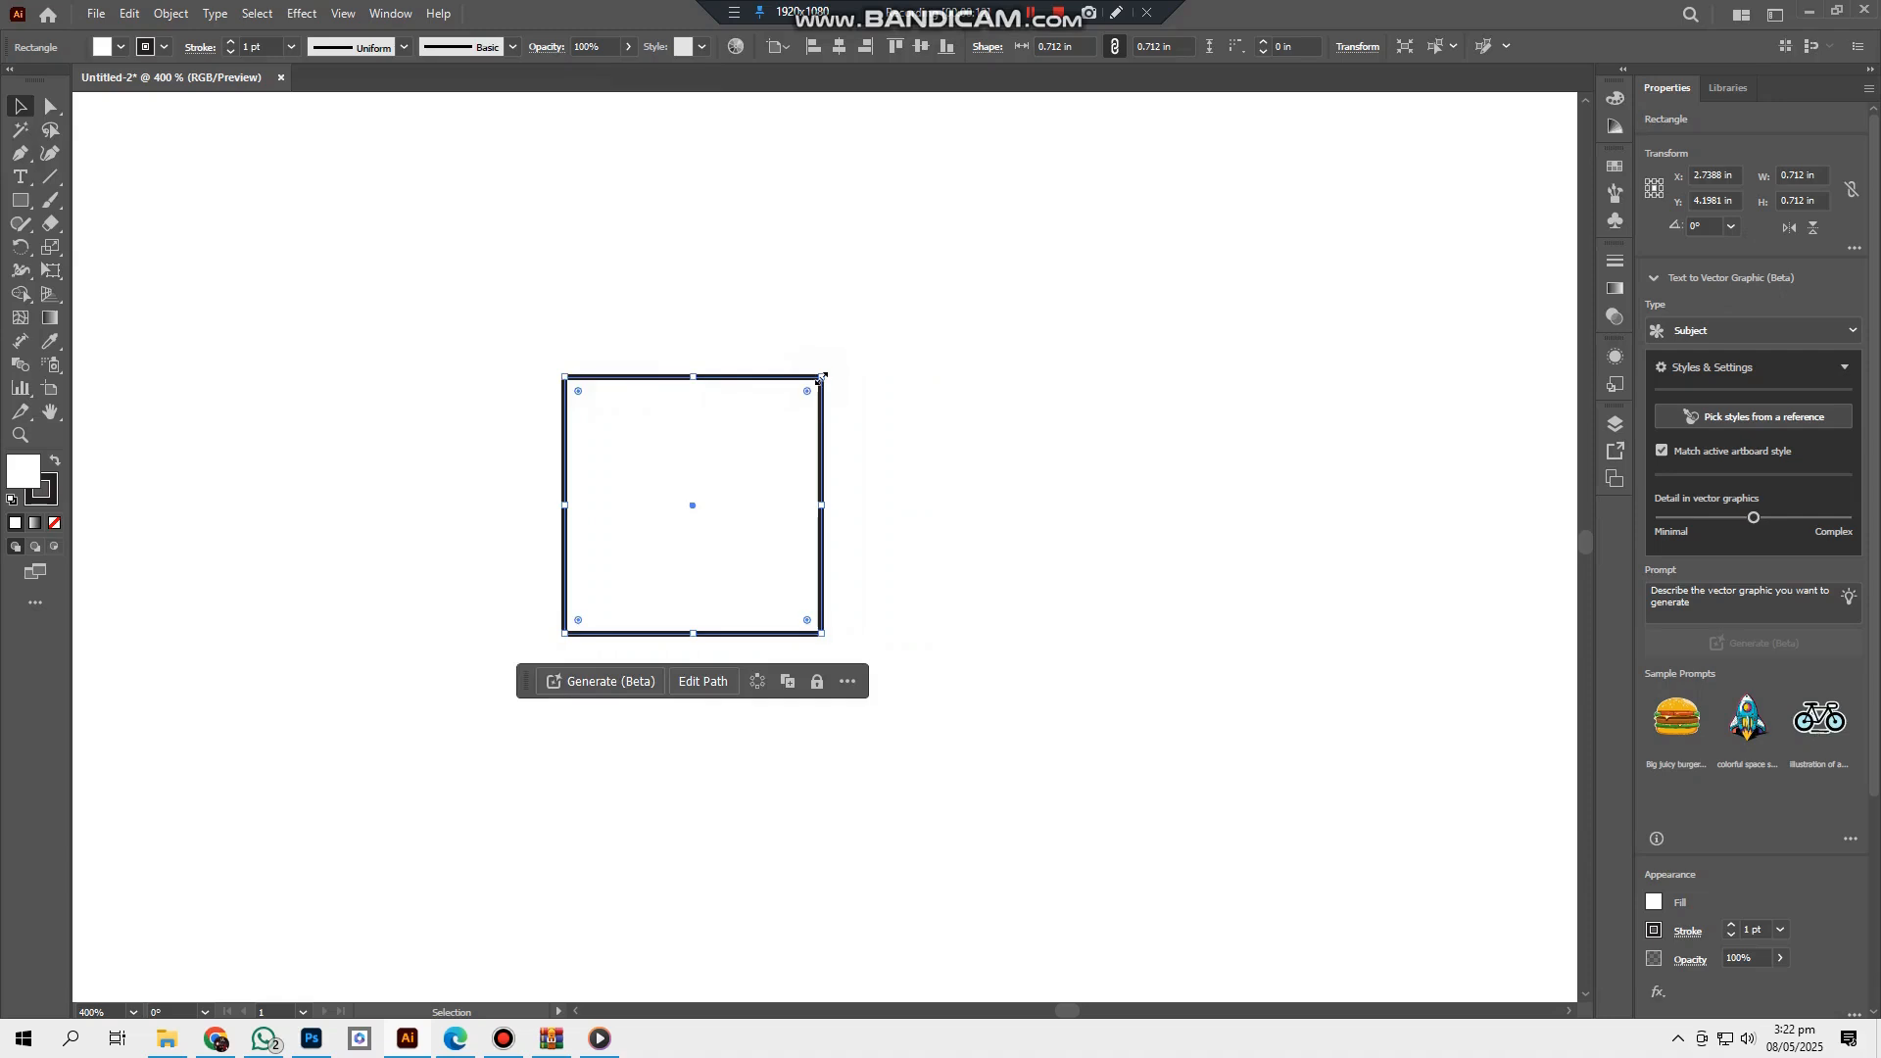
drag(819, 378, 646, 496)
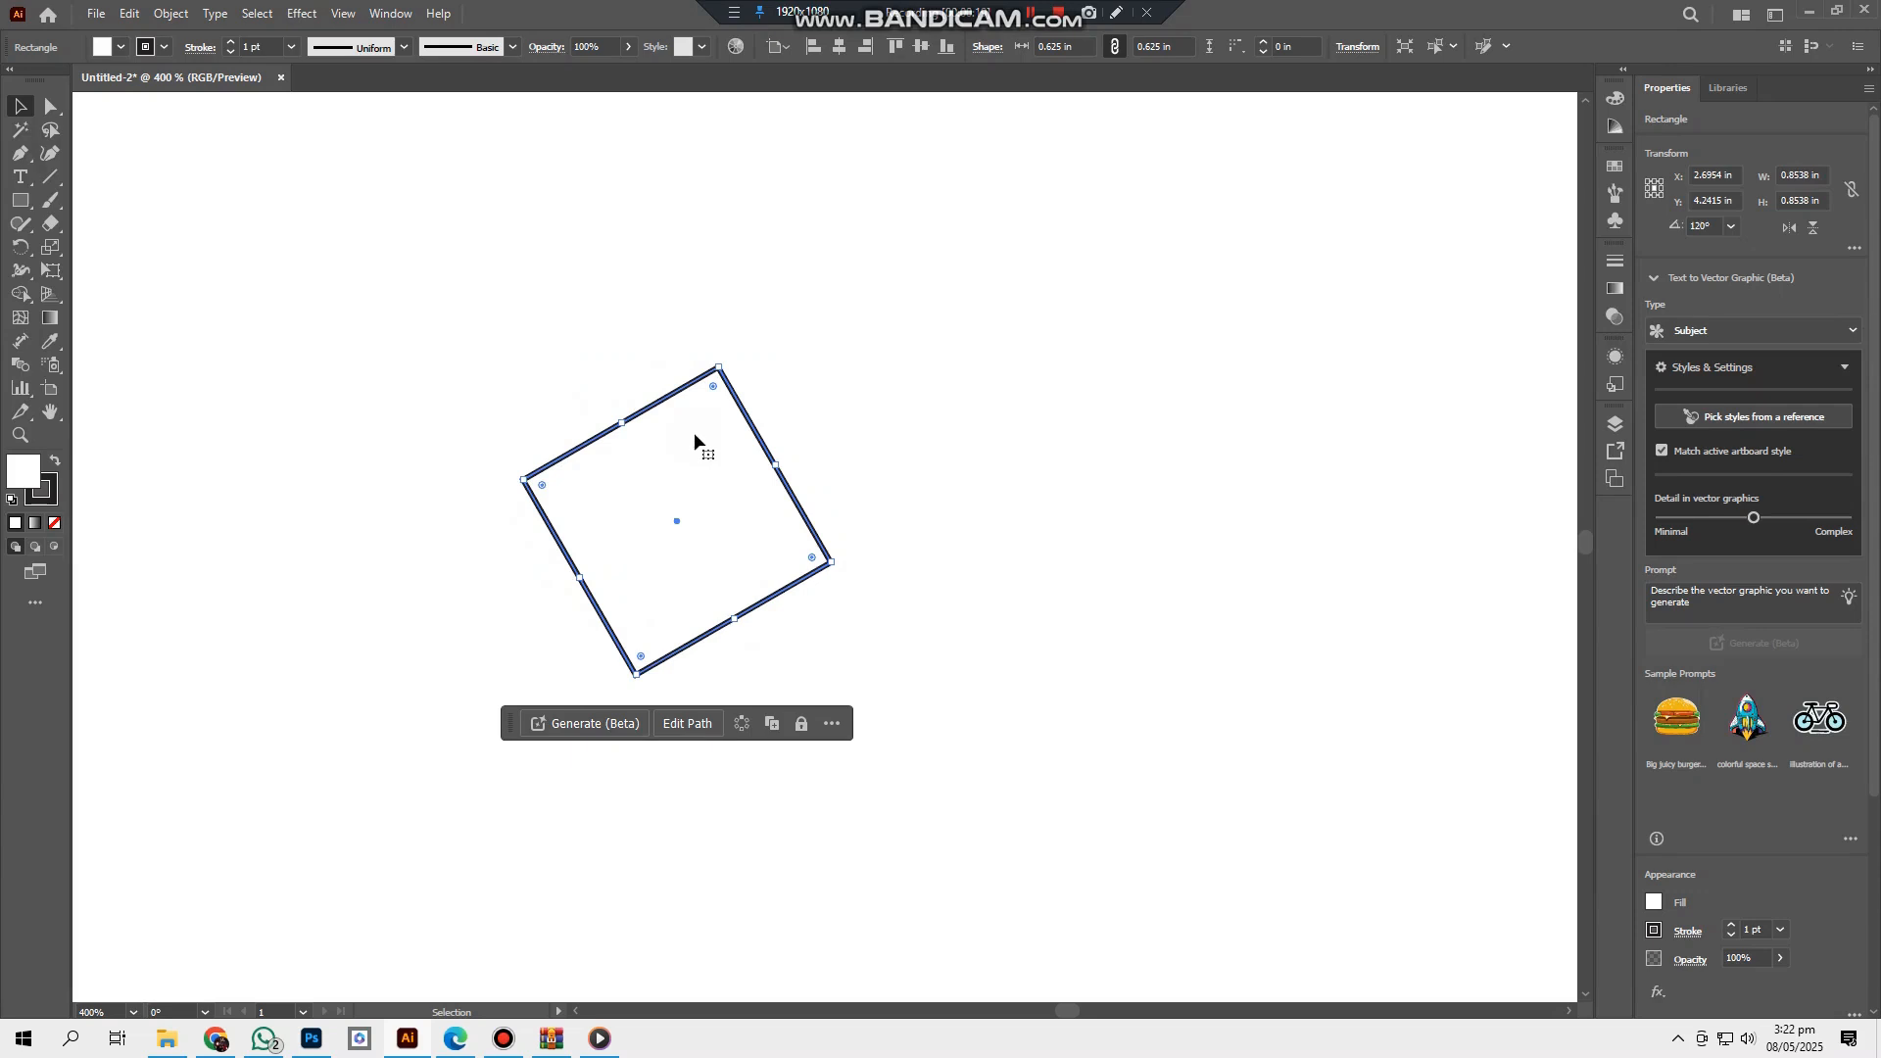
mouse_move(716, 391)
mouse_down()
mouse_move(696, 517)
mouse_move(739, 393)
mouse_move(688, 583)
mouse_move(745, 400)
mouse_move(711, 370)
mouse_up()
Step: Set the rotated square's stroke weight to 4 pt and try the magenta and None swatches as its stroke colour
click(230, 43)
click(230, 44)
click(231, 44)
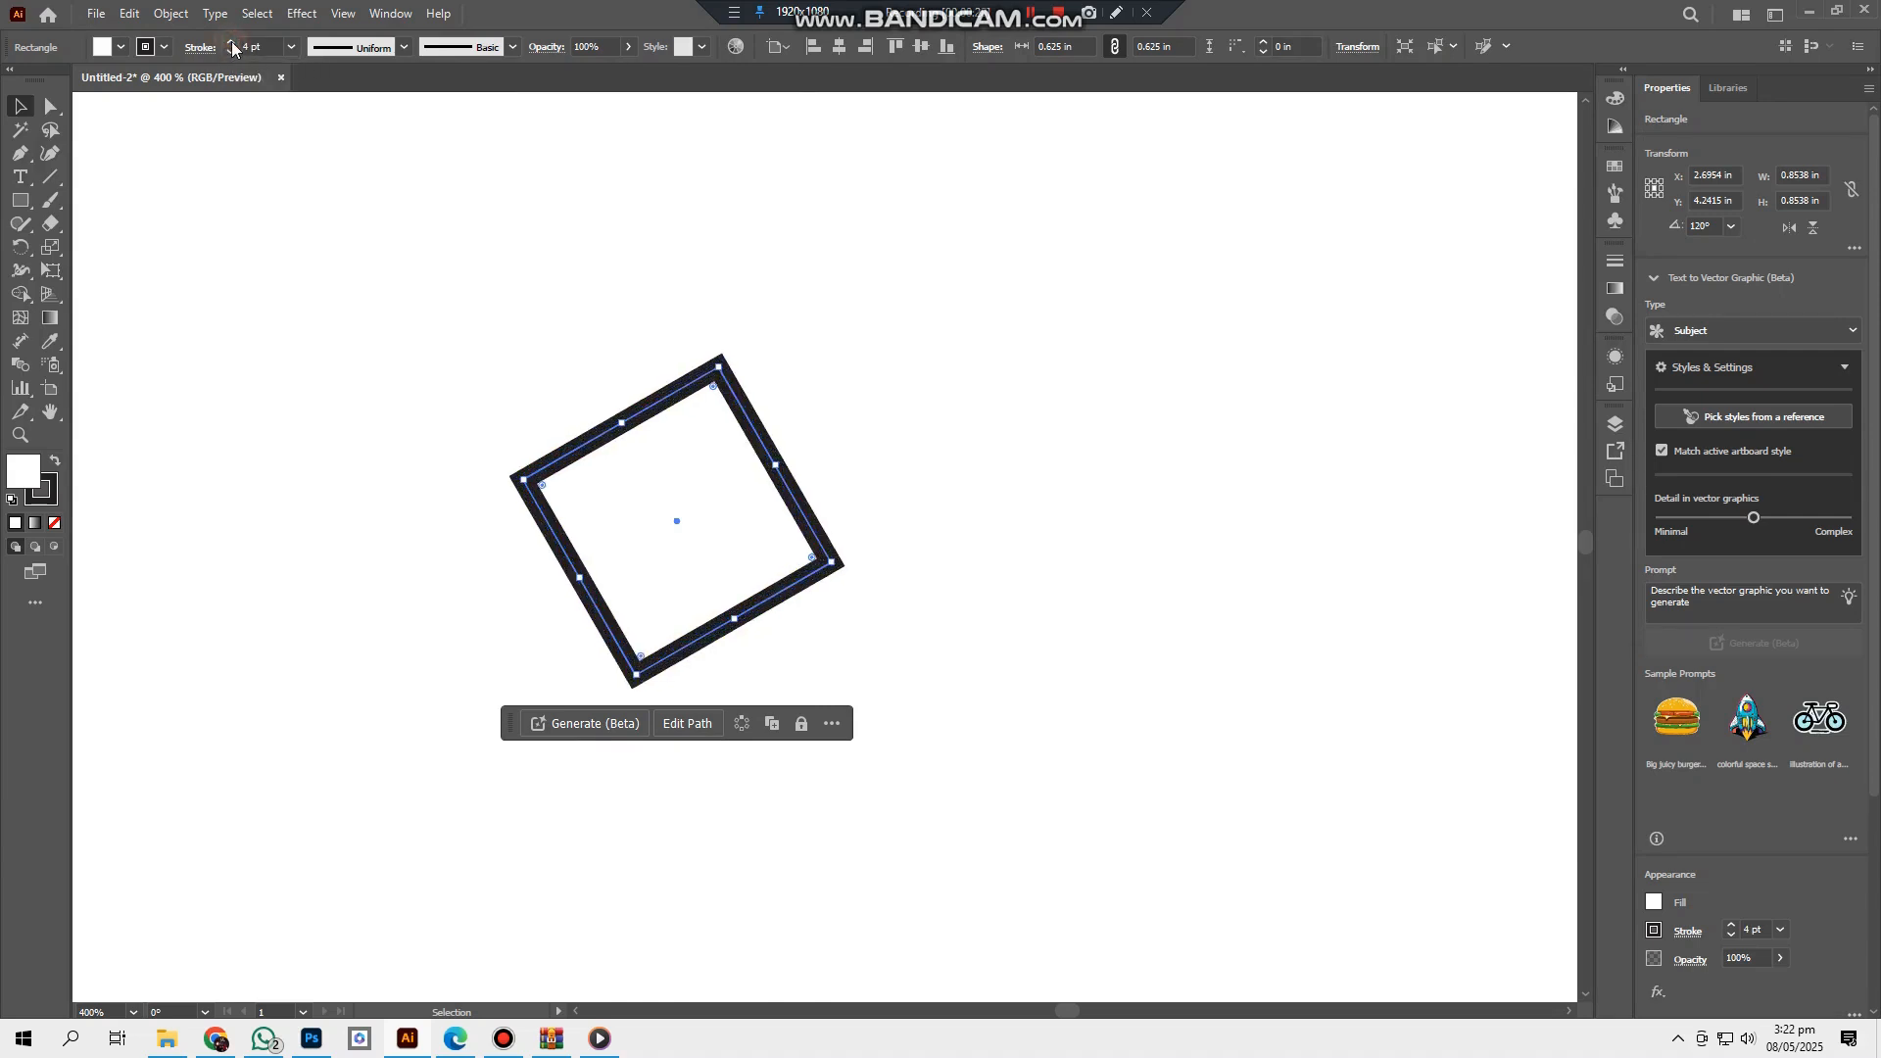
click(147, 47)
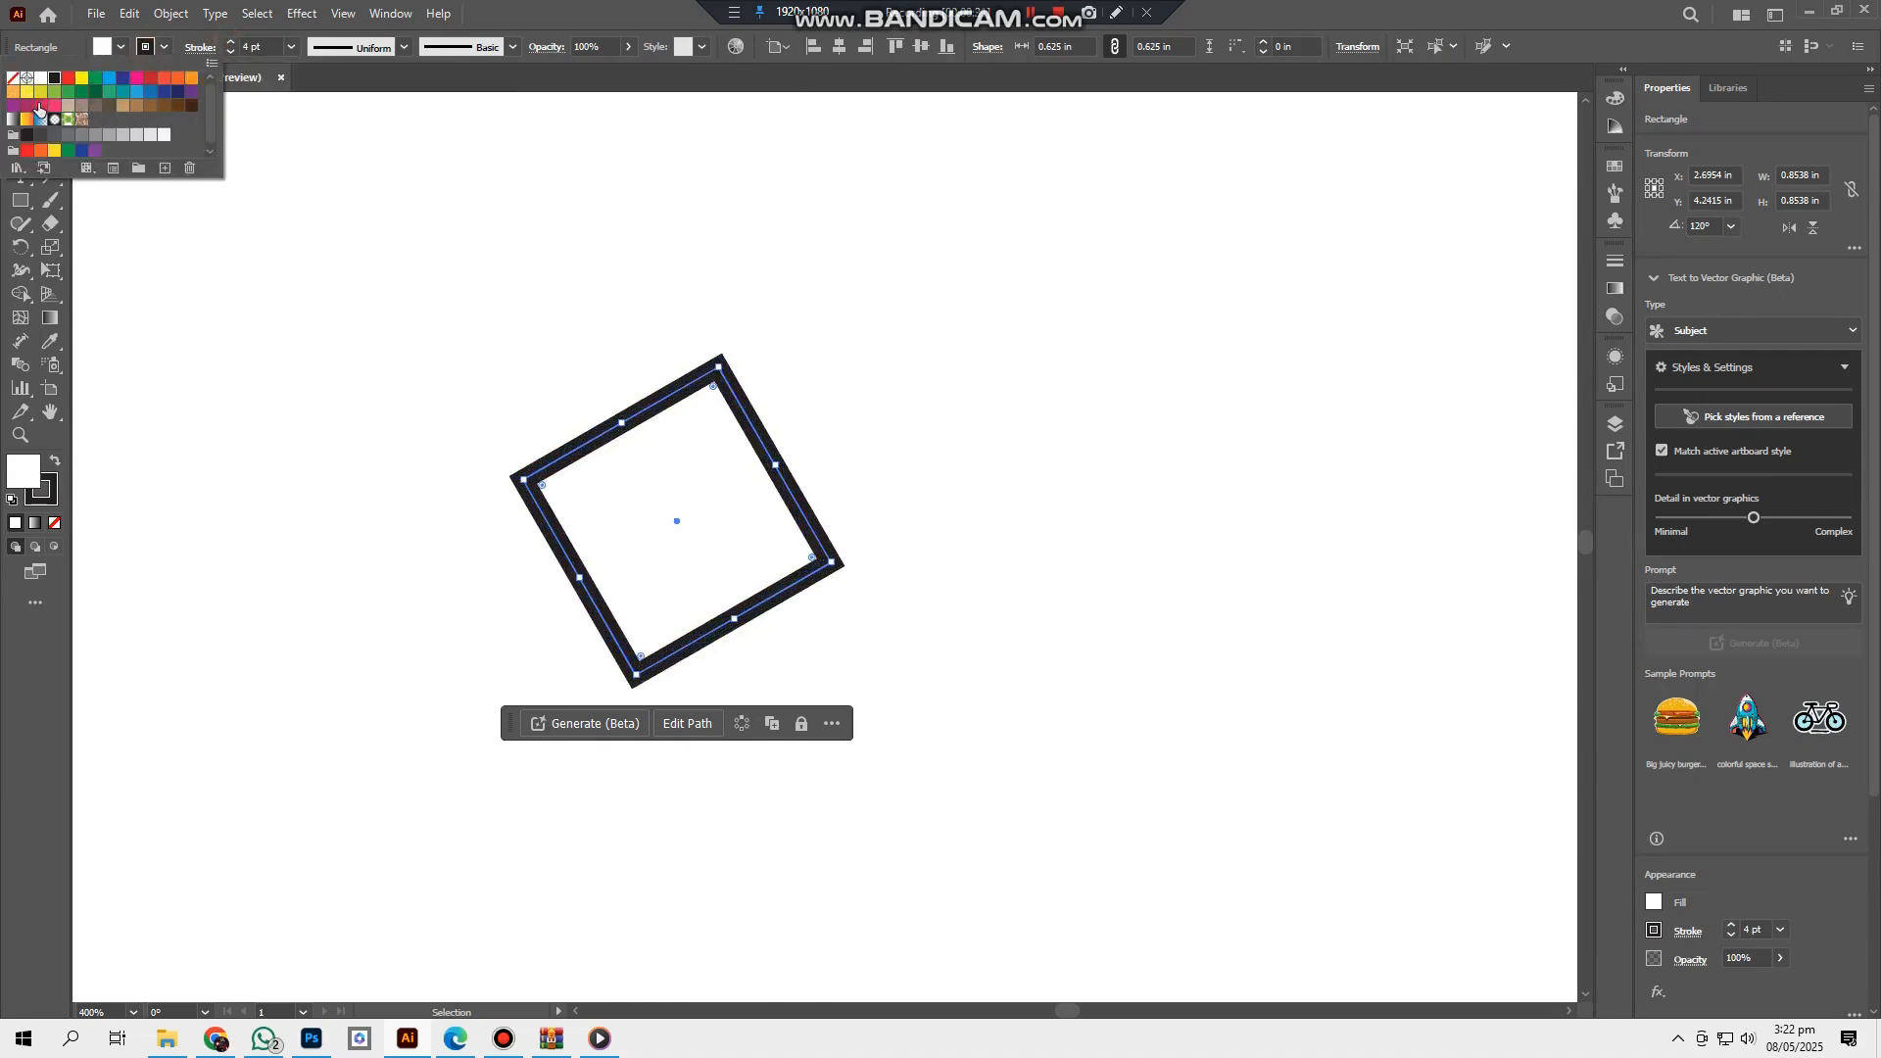
click(40, 105)
click(14, 79)
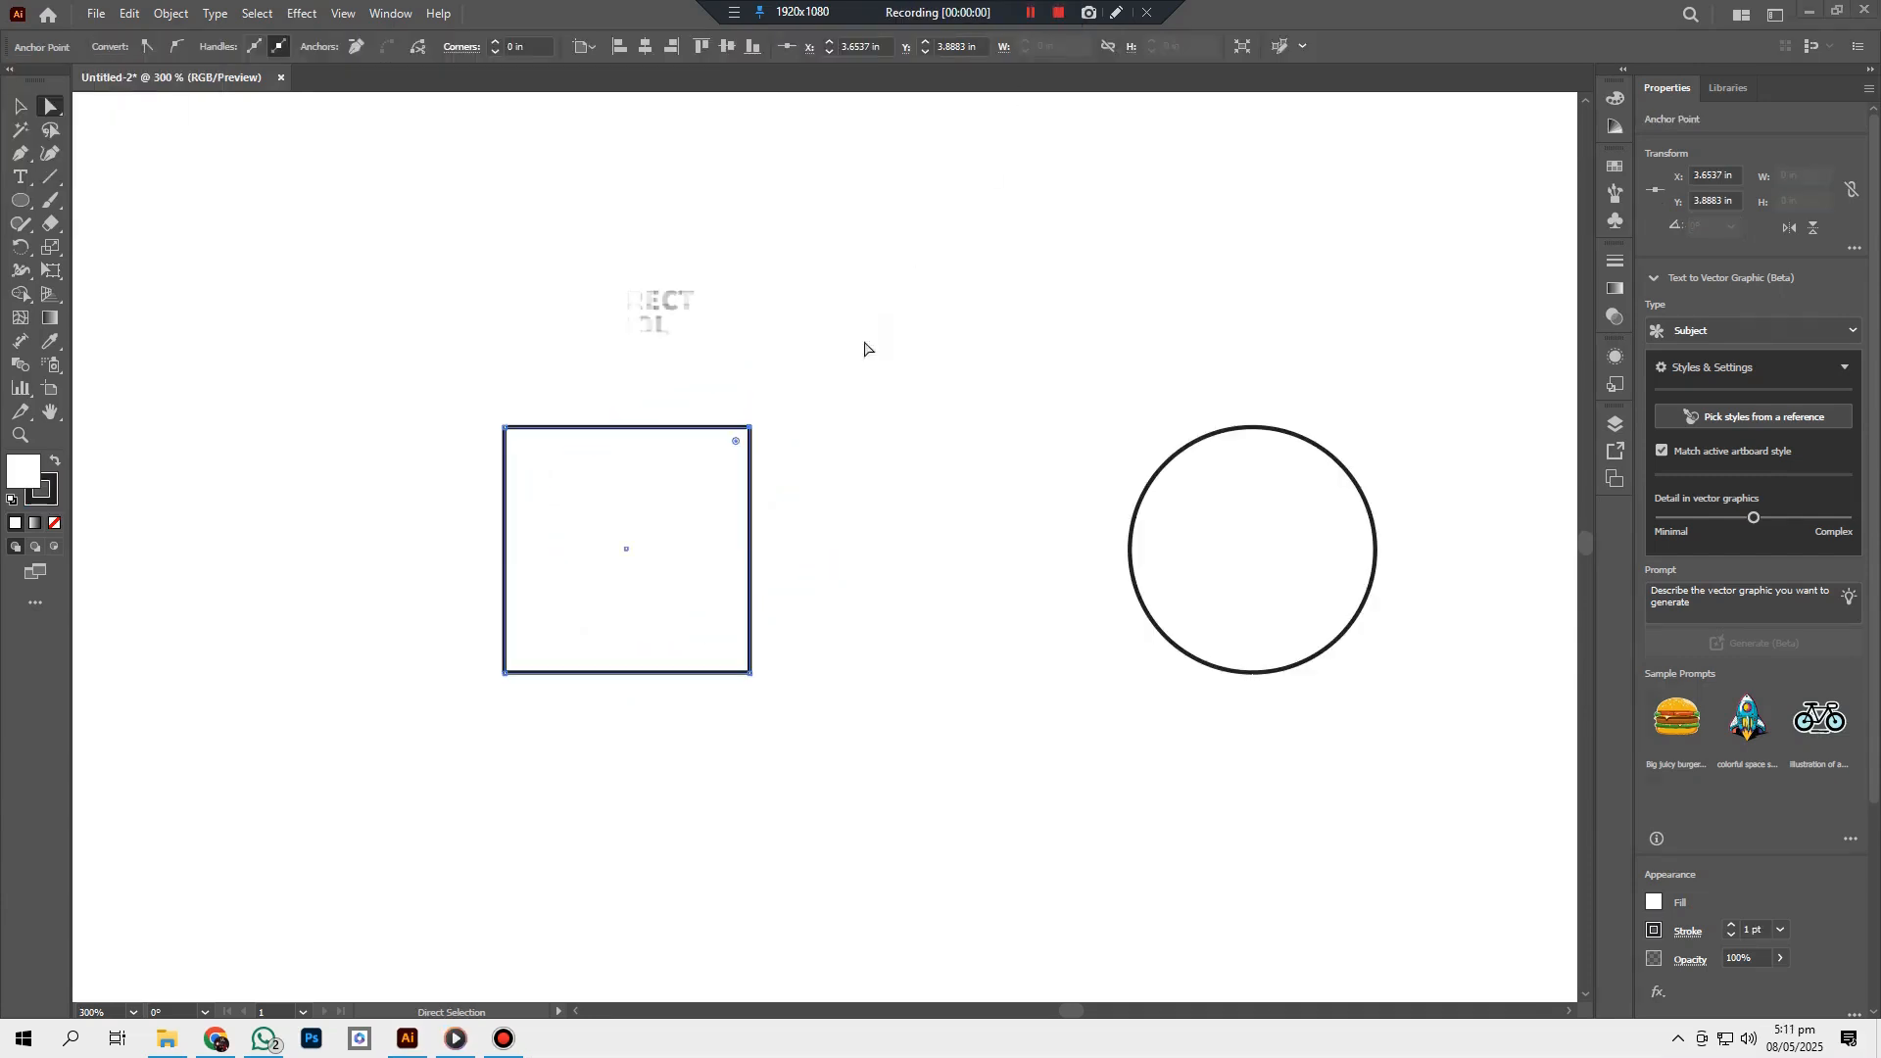
Step: Pull the square's top-right anchor point up and outward to about X 4.07 in, Y 3.63 in with Direct Selection
key(a)
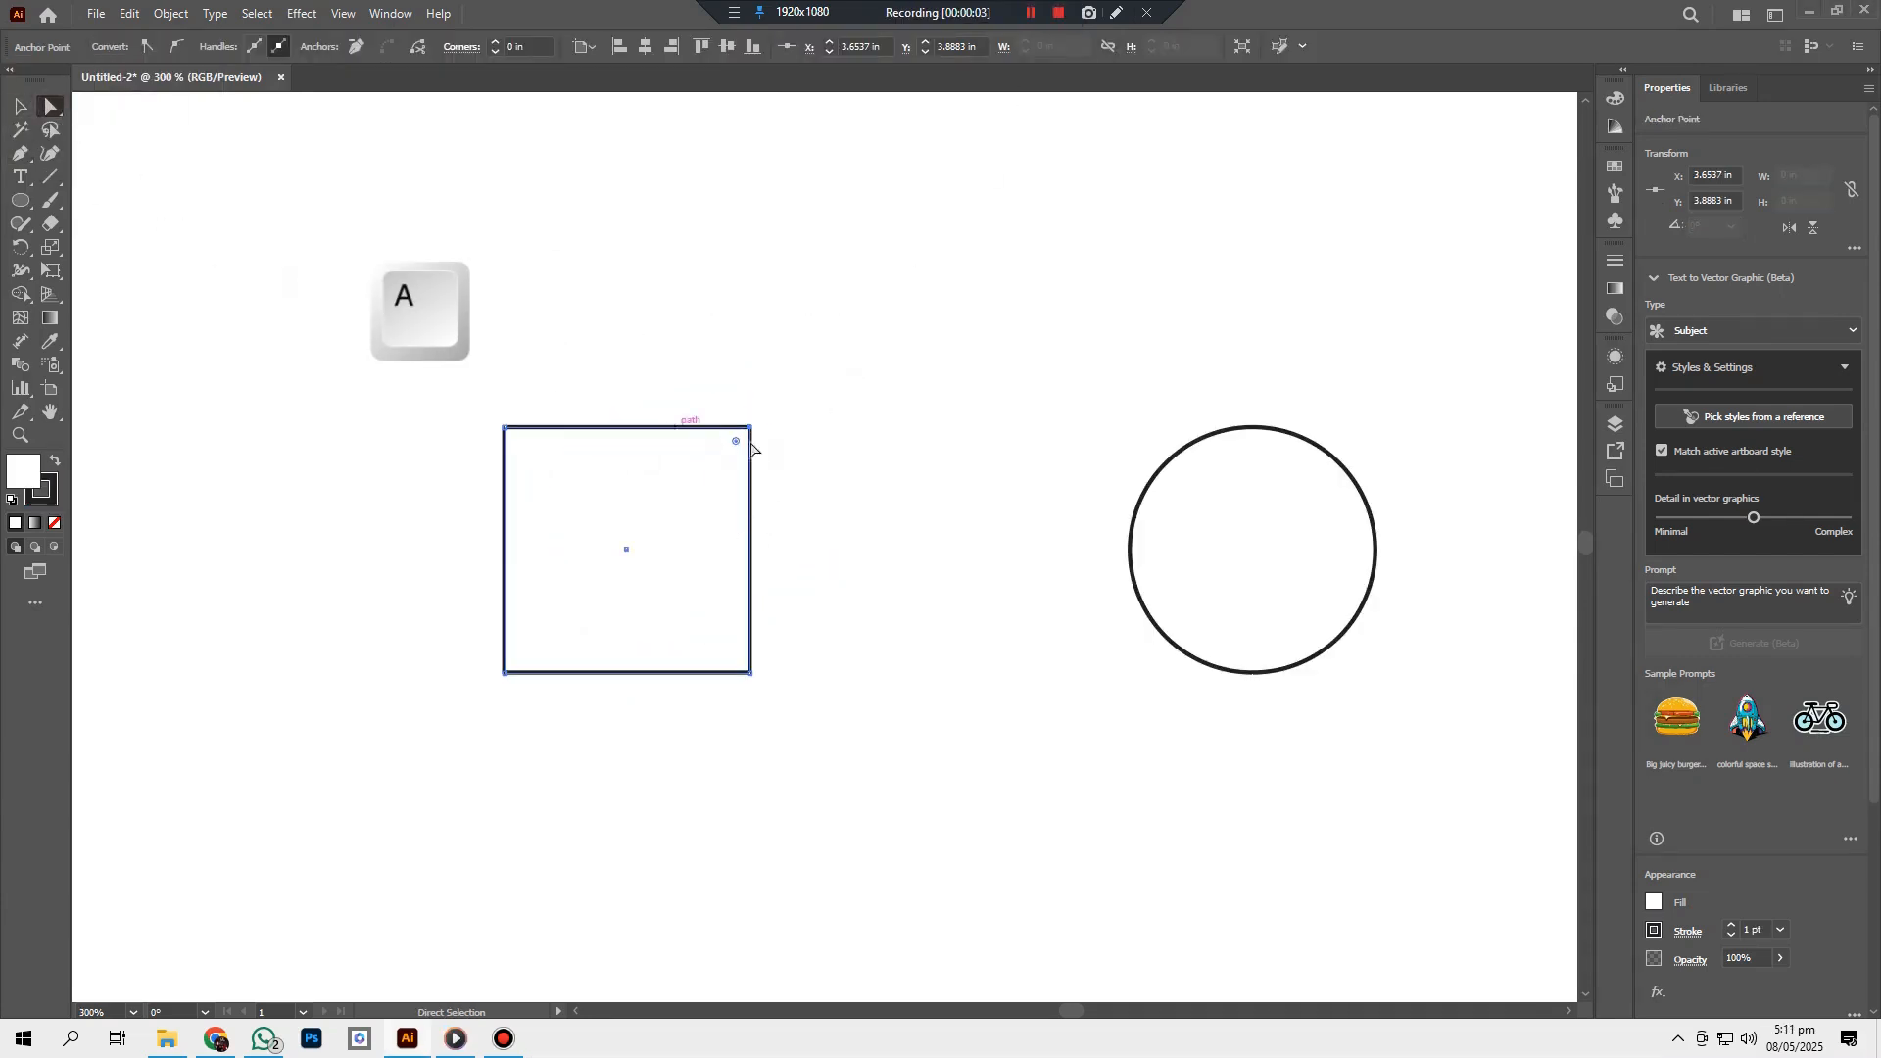
click(504, 428)
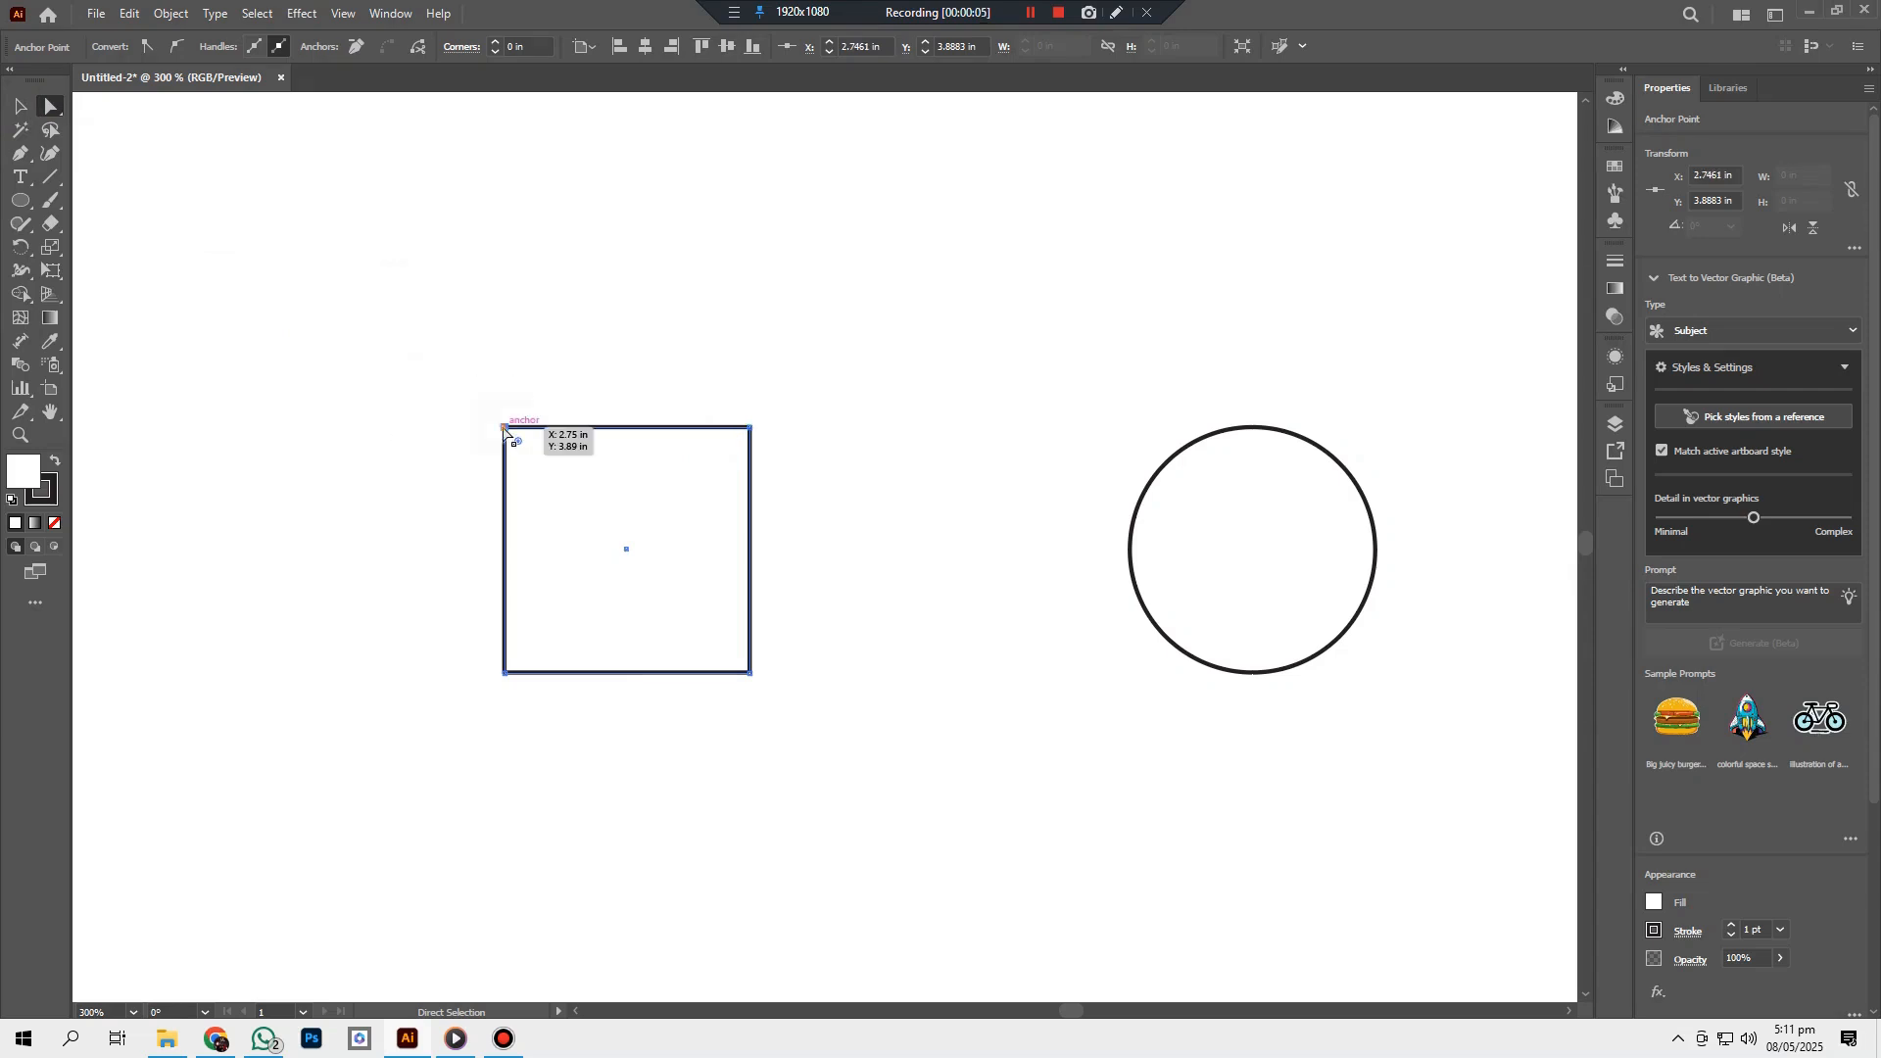
drag(441, 366, 823, 490)
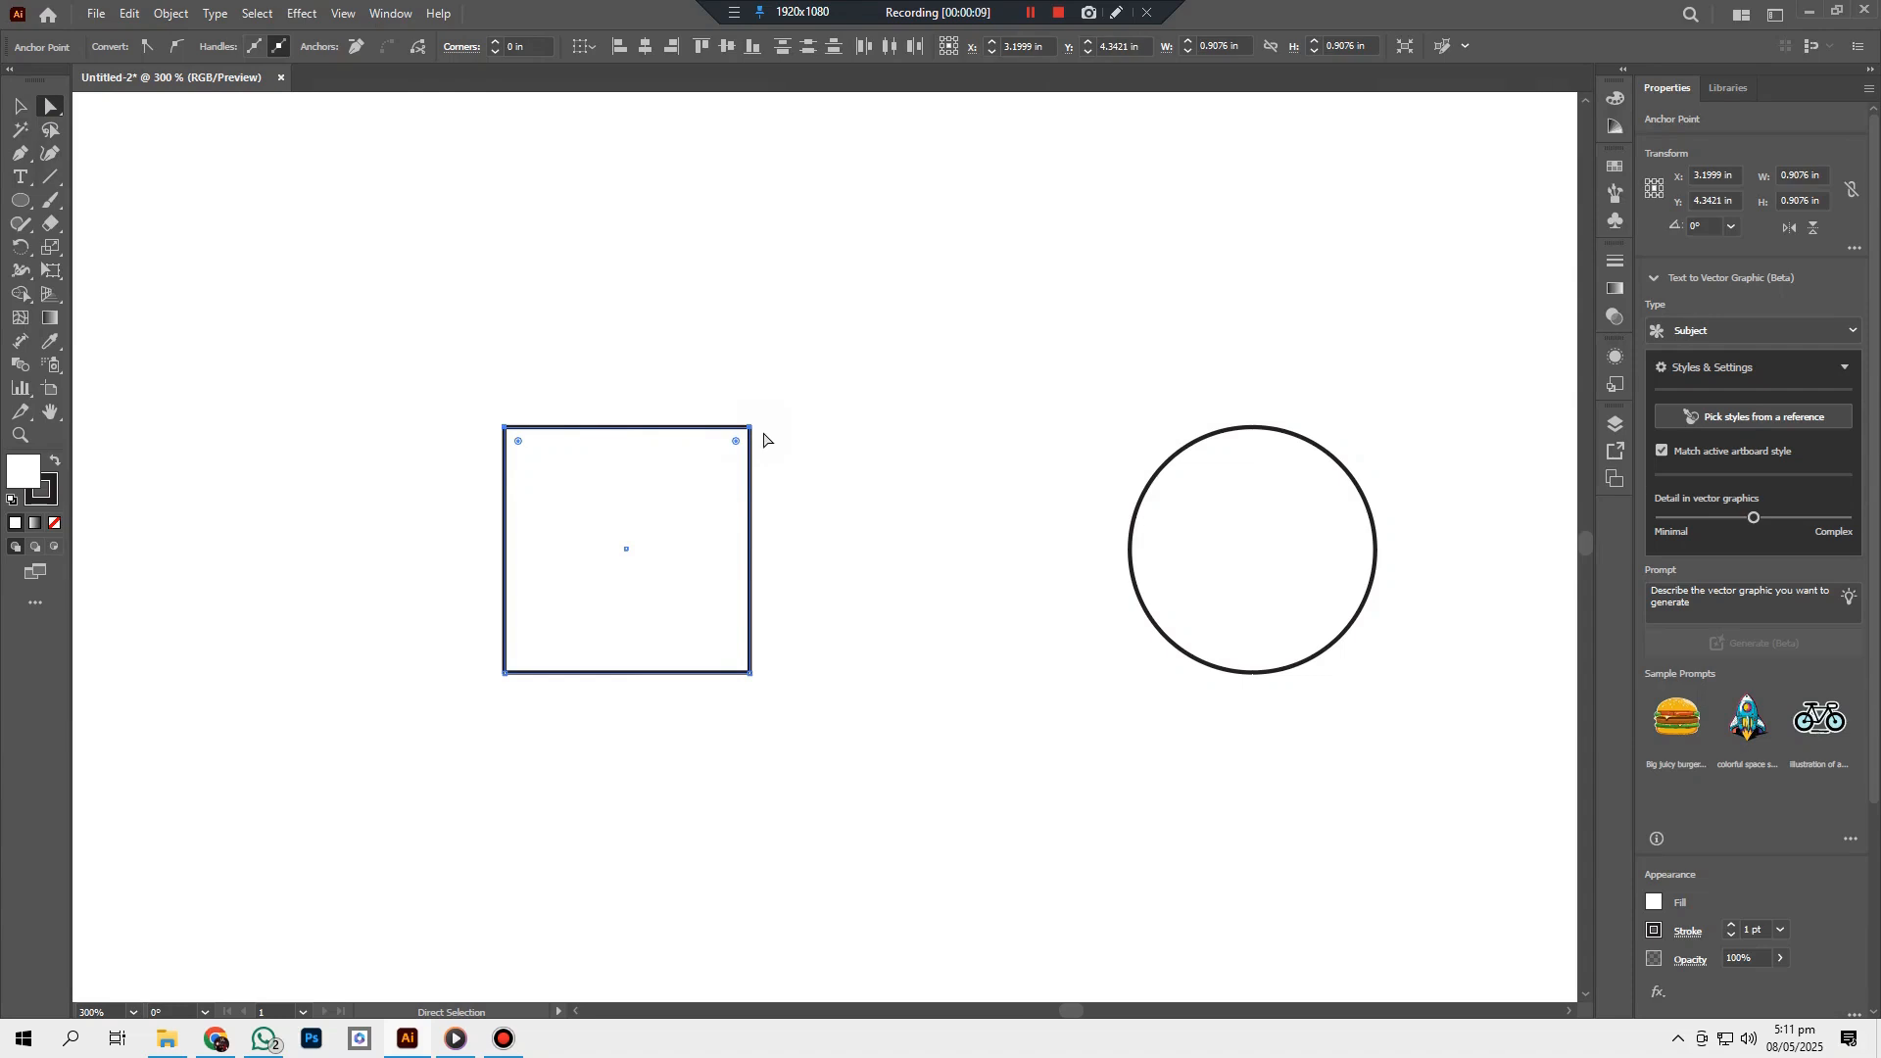
drag(750, 428, 865, 364)
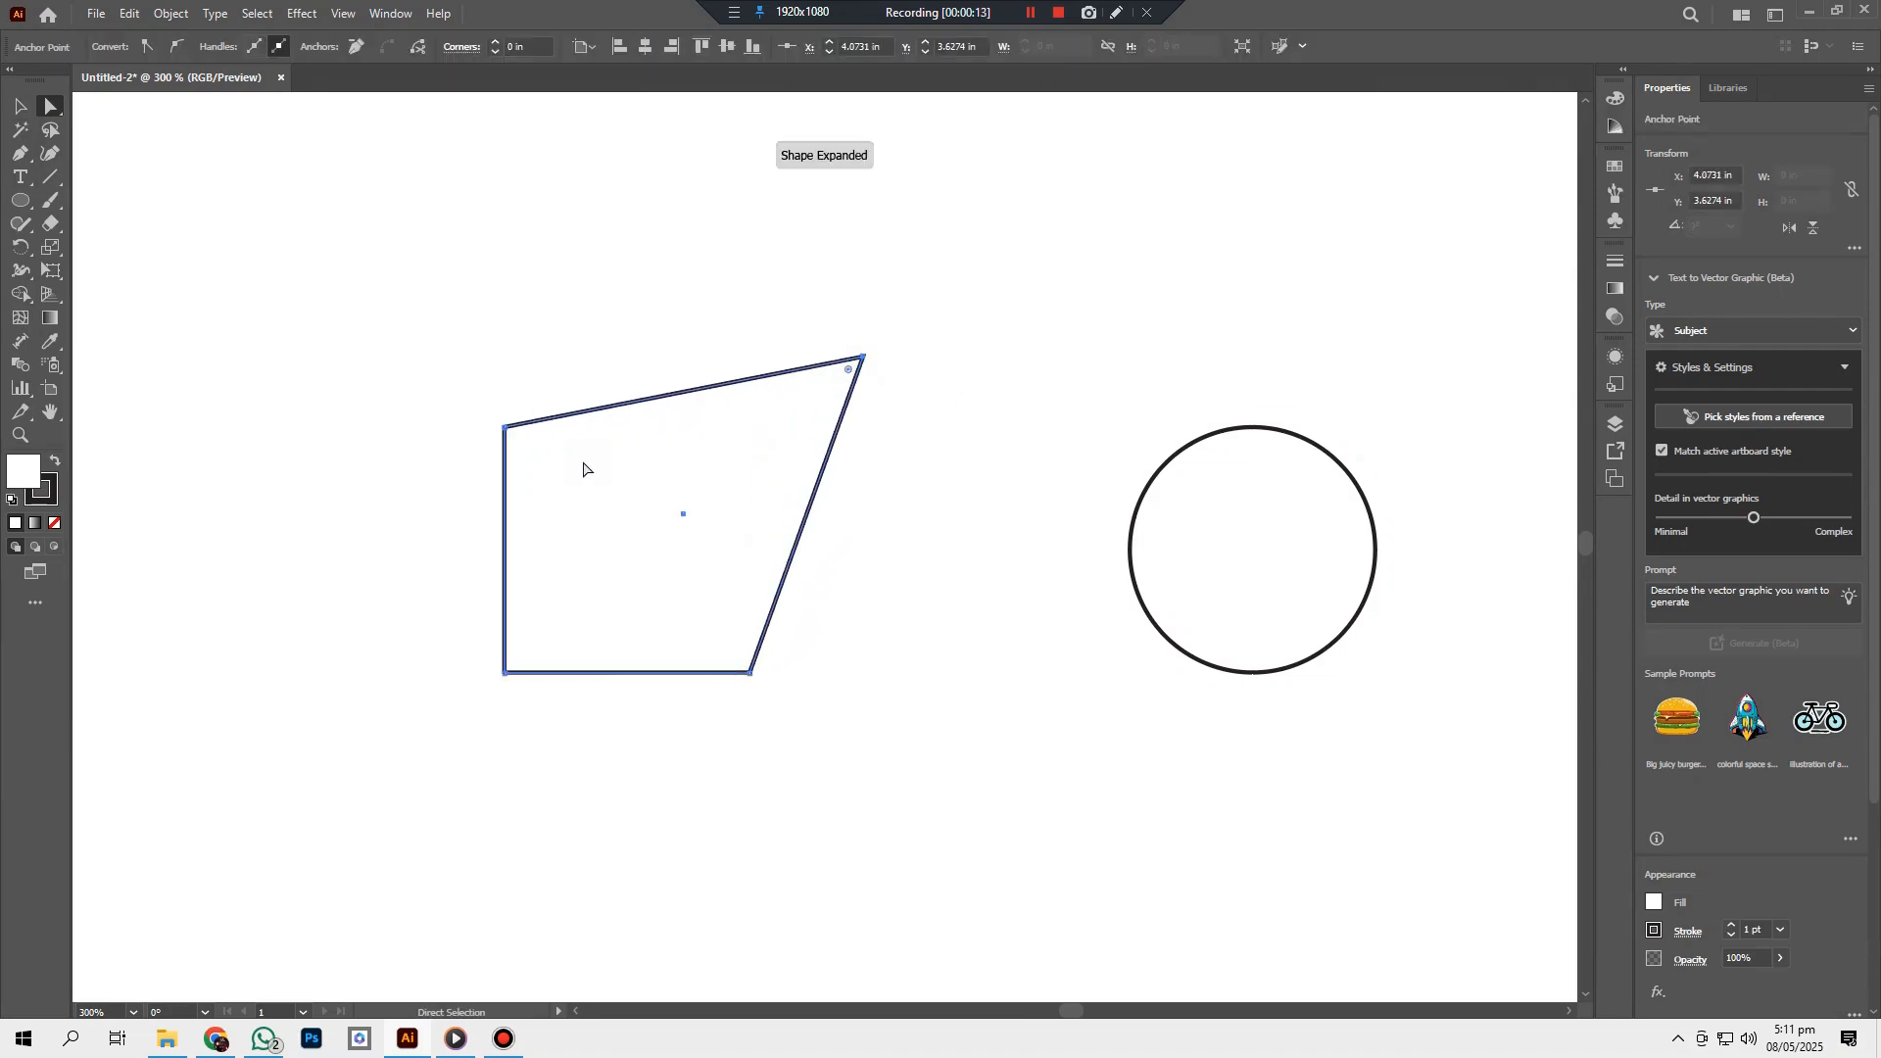
Step: Round the distorted square's top-left corner with a large radius and its top-right corner with a radius of about 0.216 in
click(506, 429)
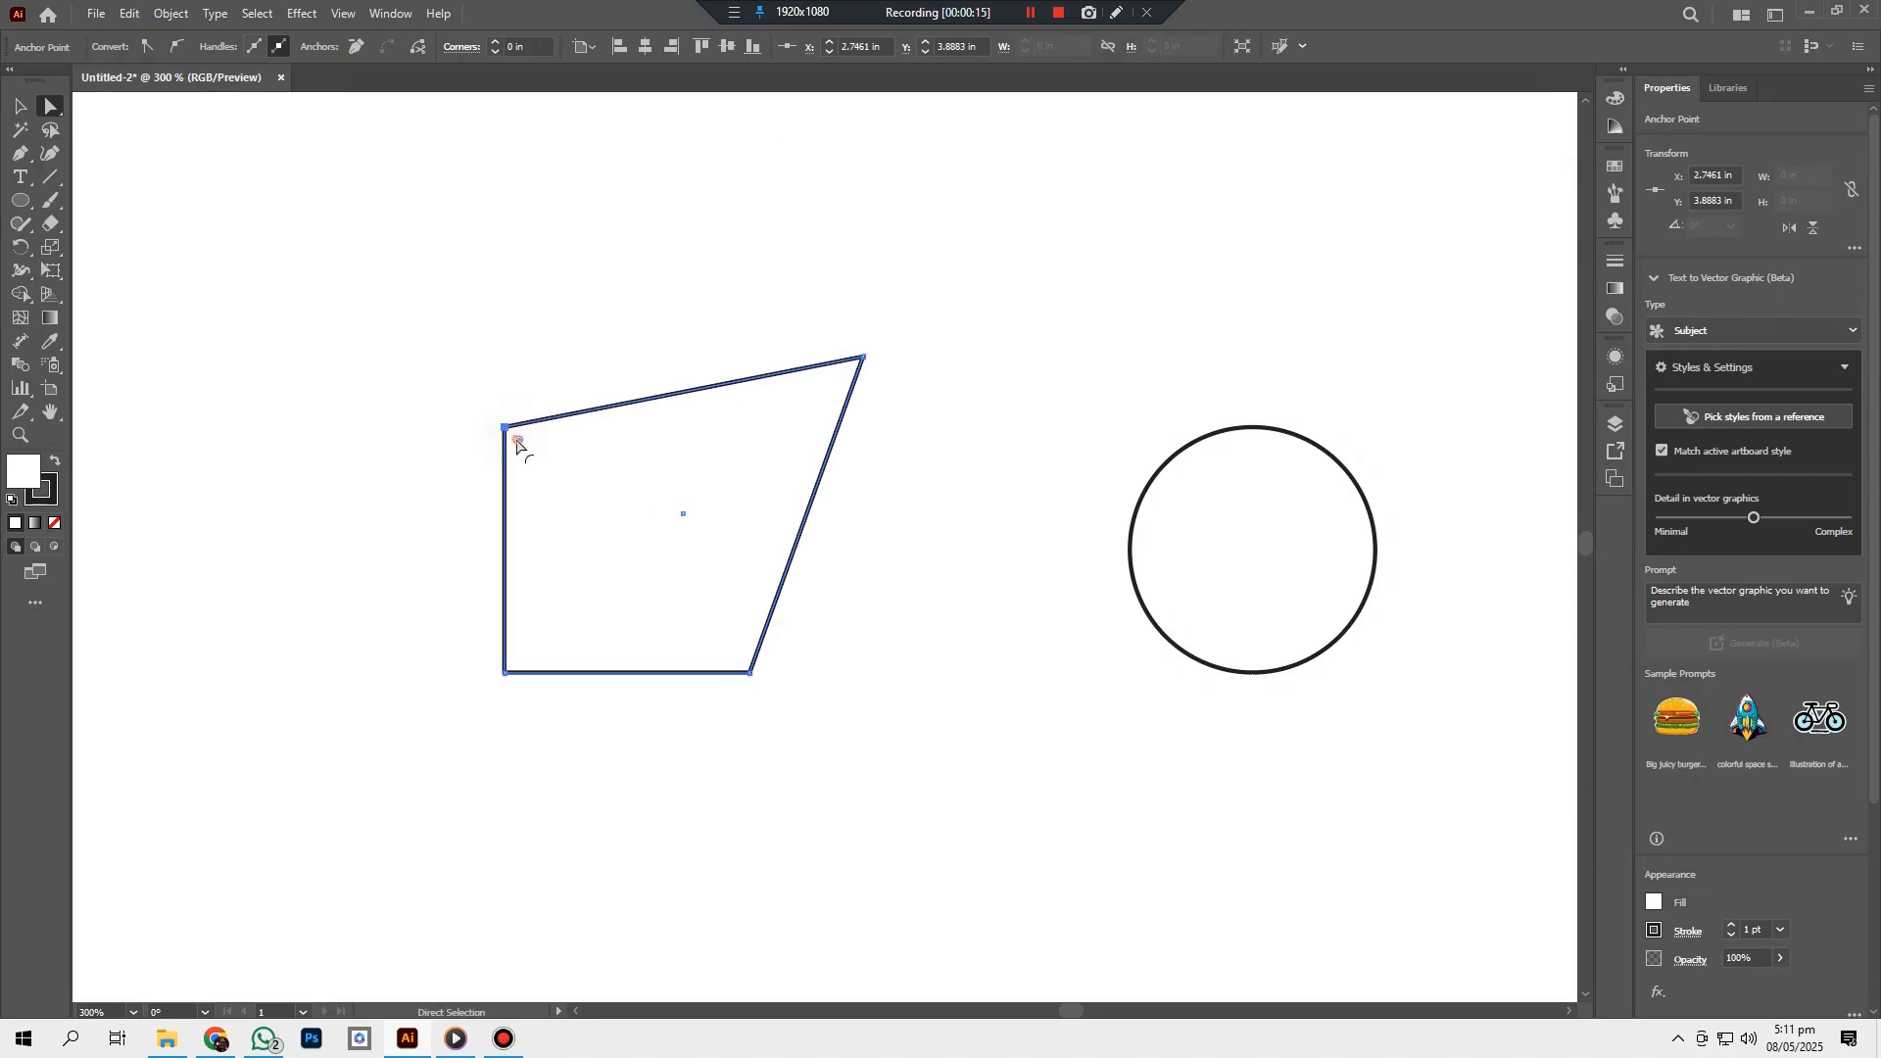
drag(519, 439, 654, 550)
click(863, 359)
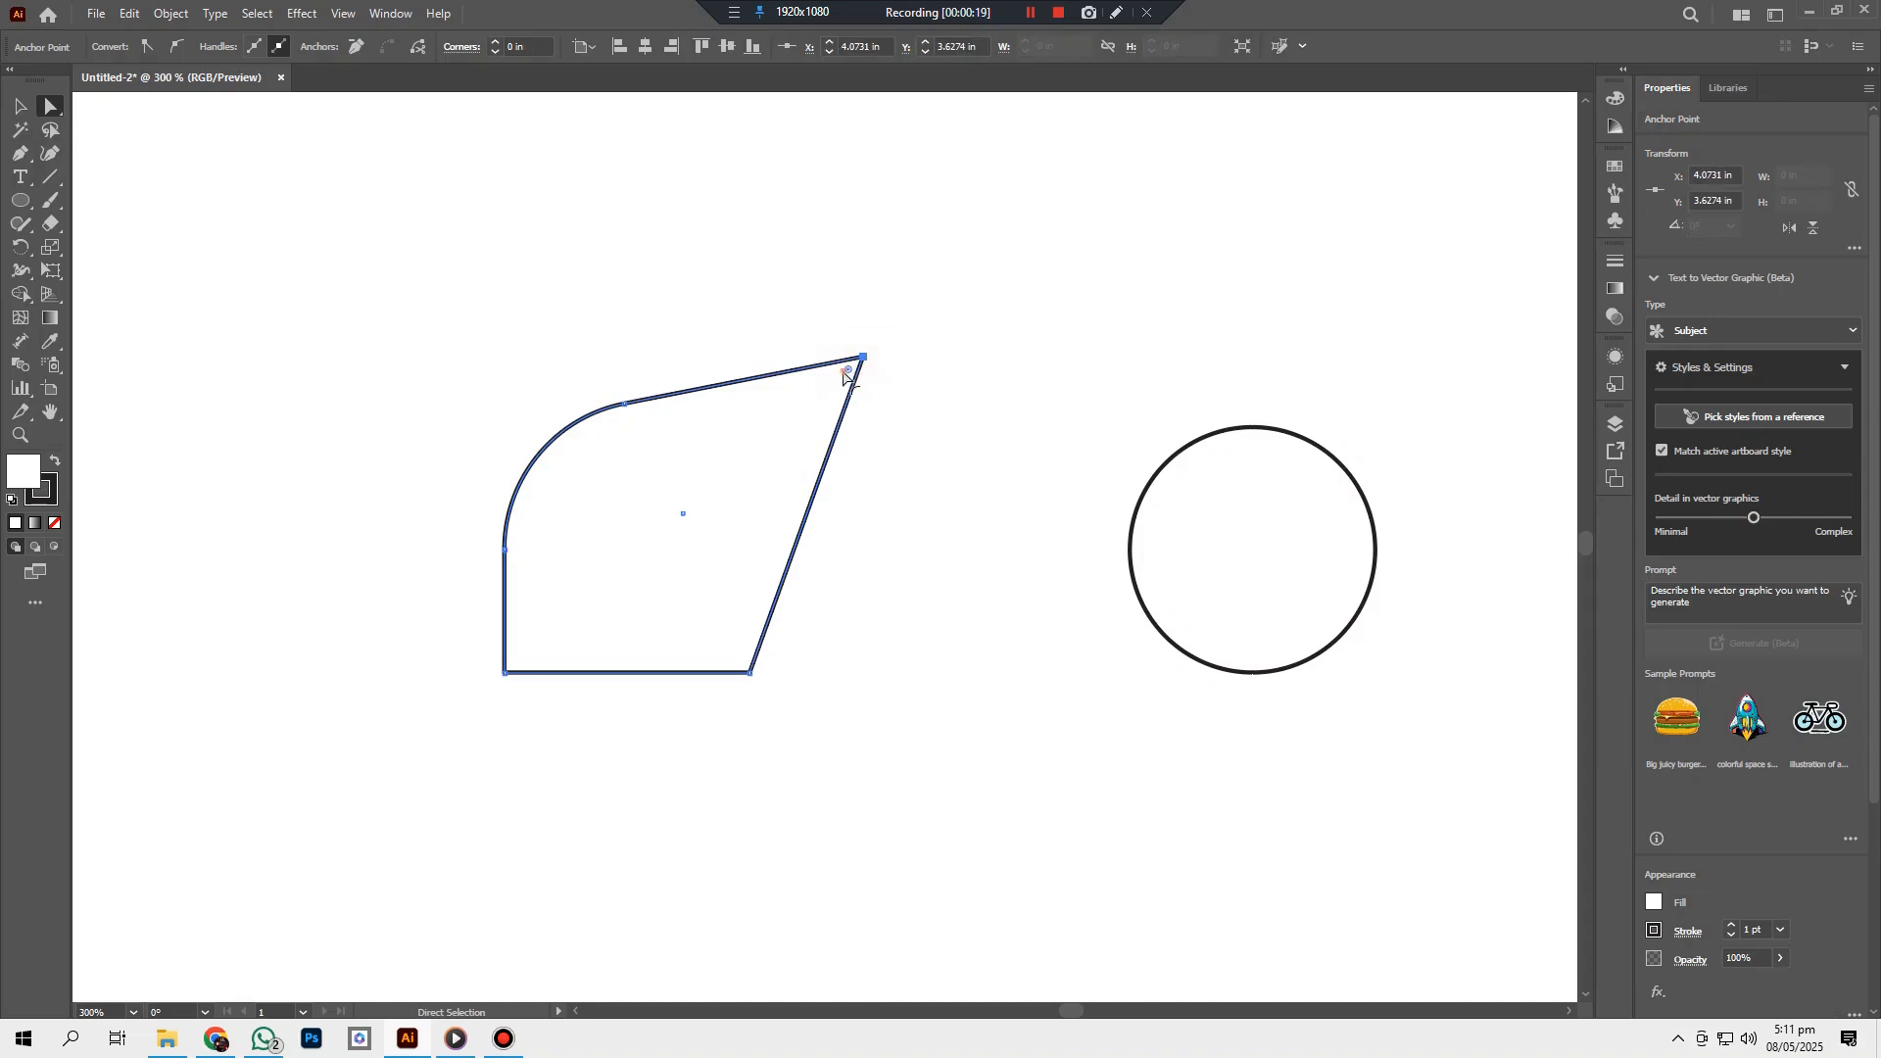
drag(849, 375, 772, 432)
Step: Reshape the circle beside it by moving its top anchor point up and adjusting that point's direction handles
key(ctrl)
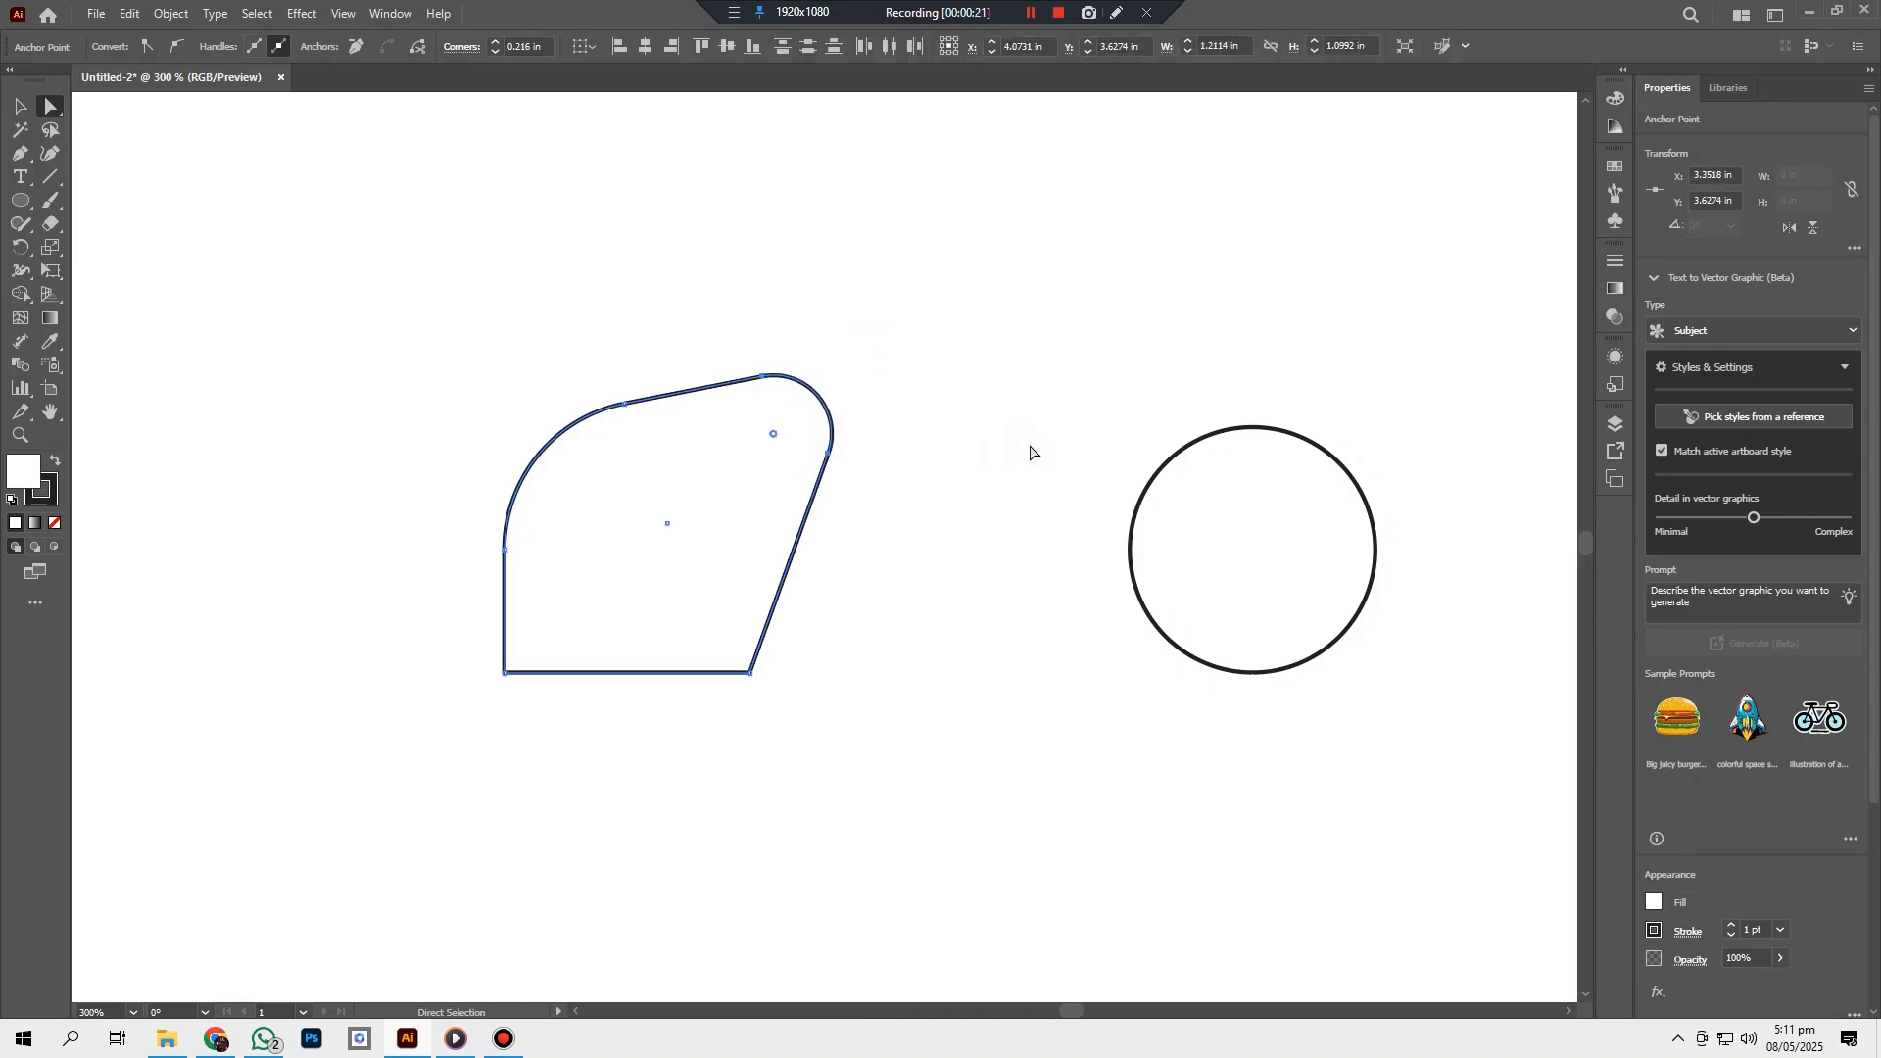
scroll(1328, 573, right, 5)
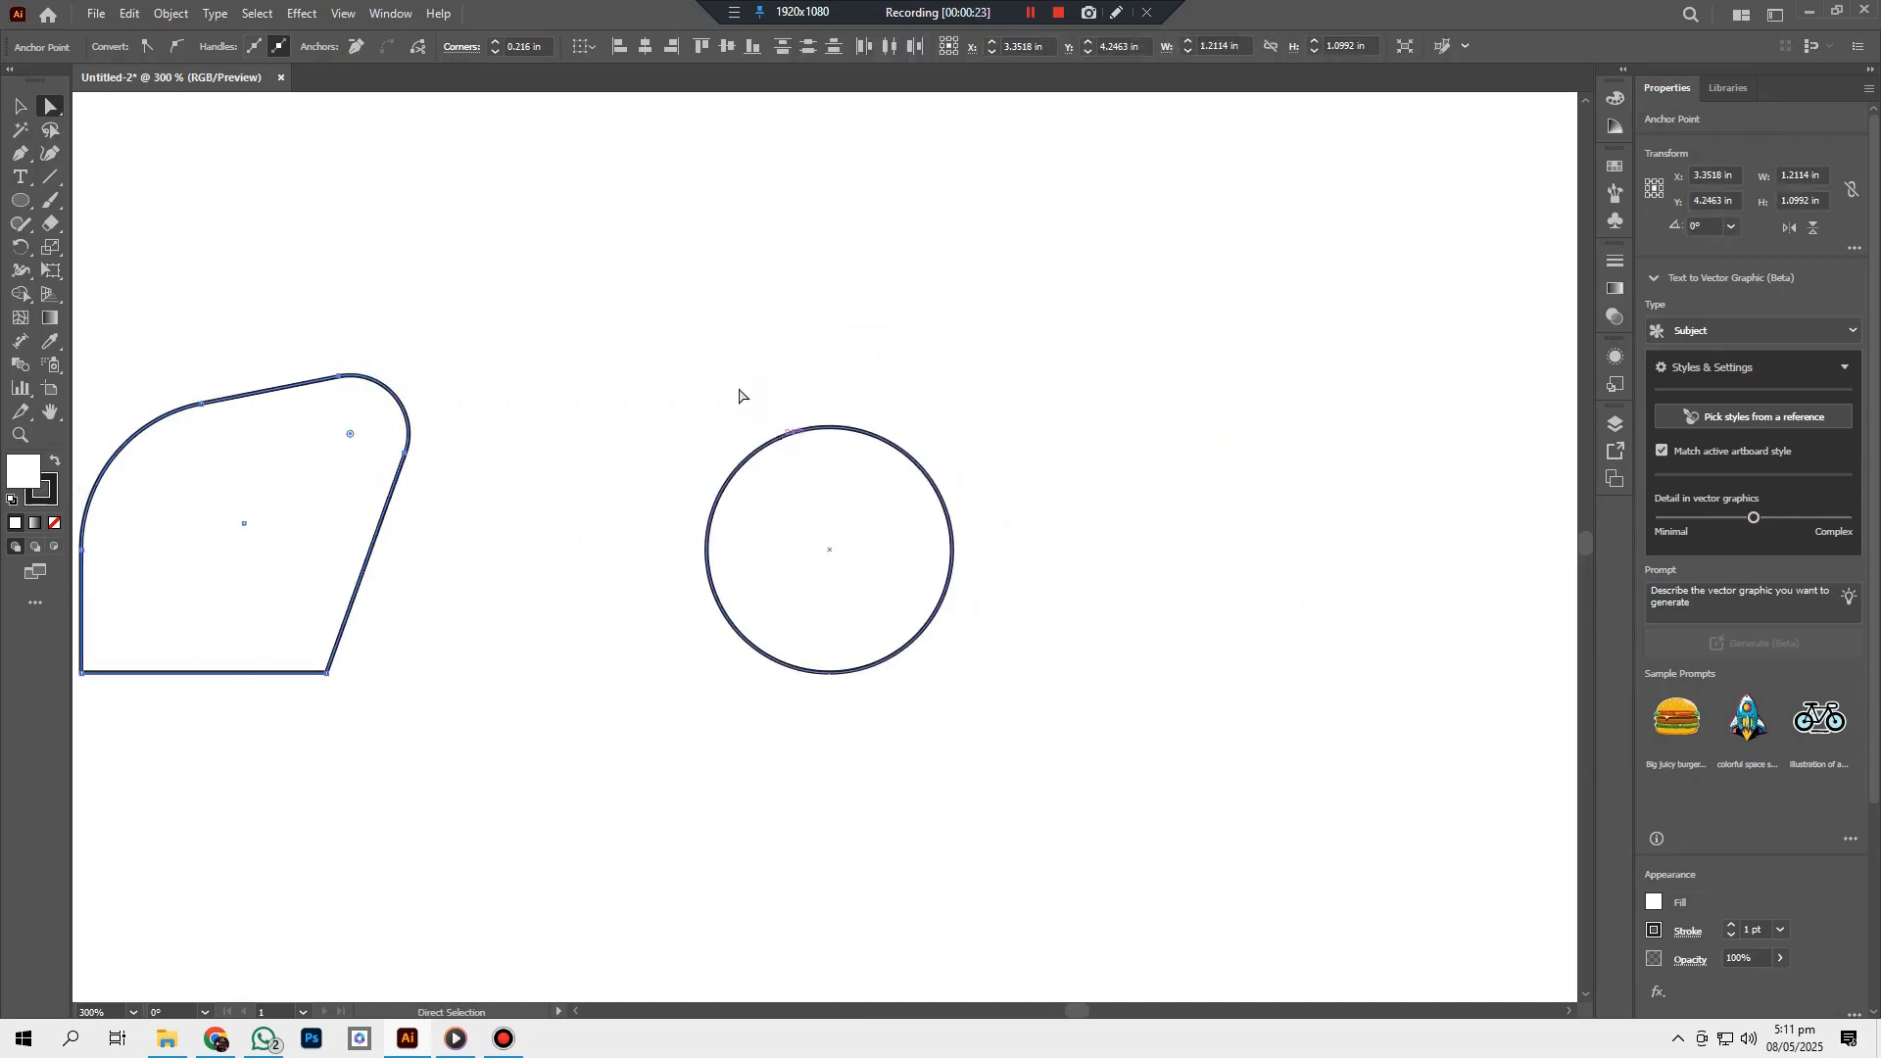
drag(740, 382, 970, 446)
drag(831, 431, 967, 239)
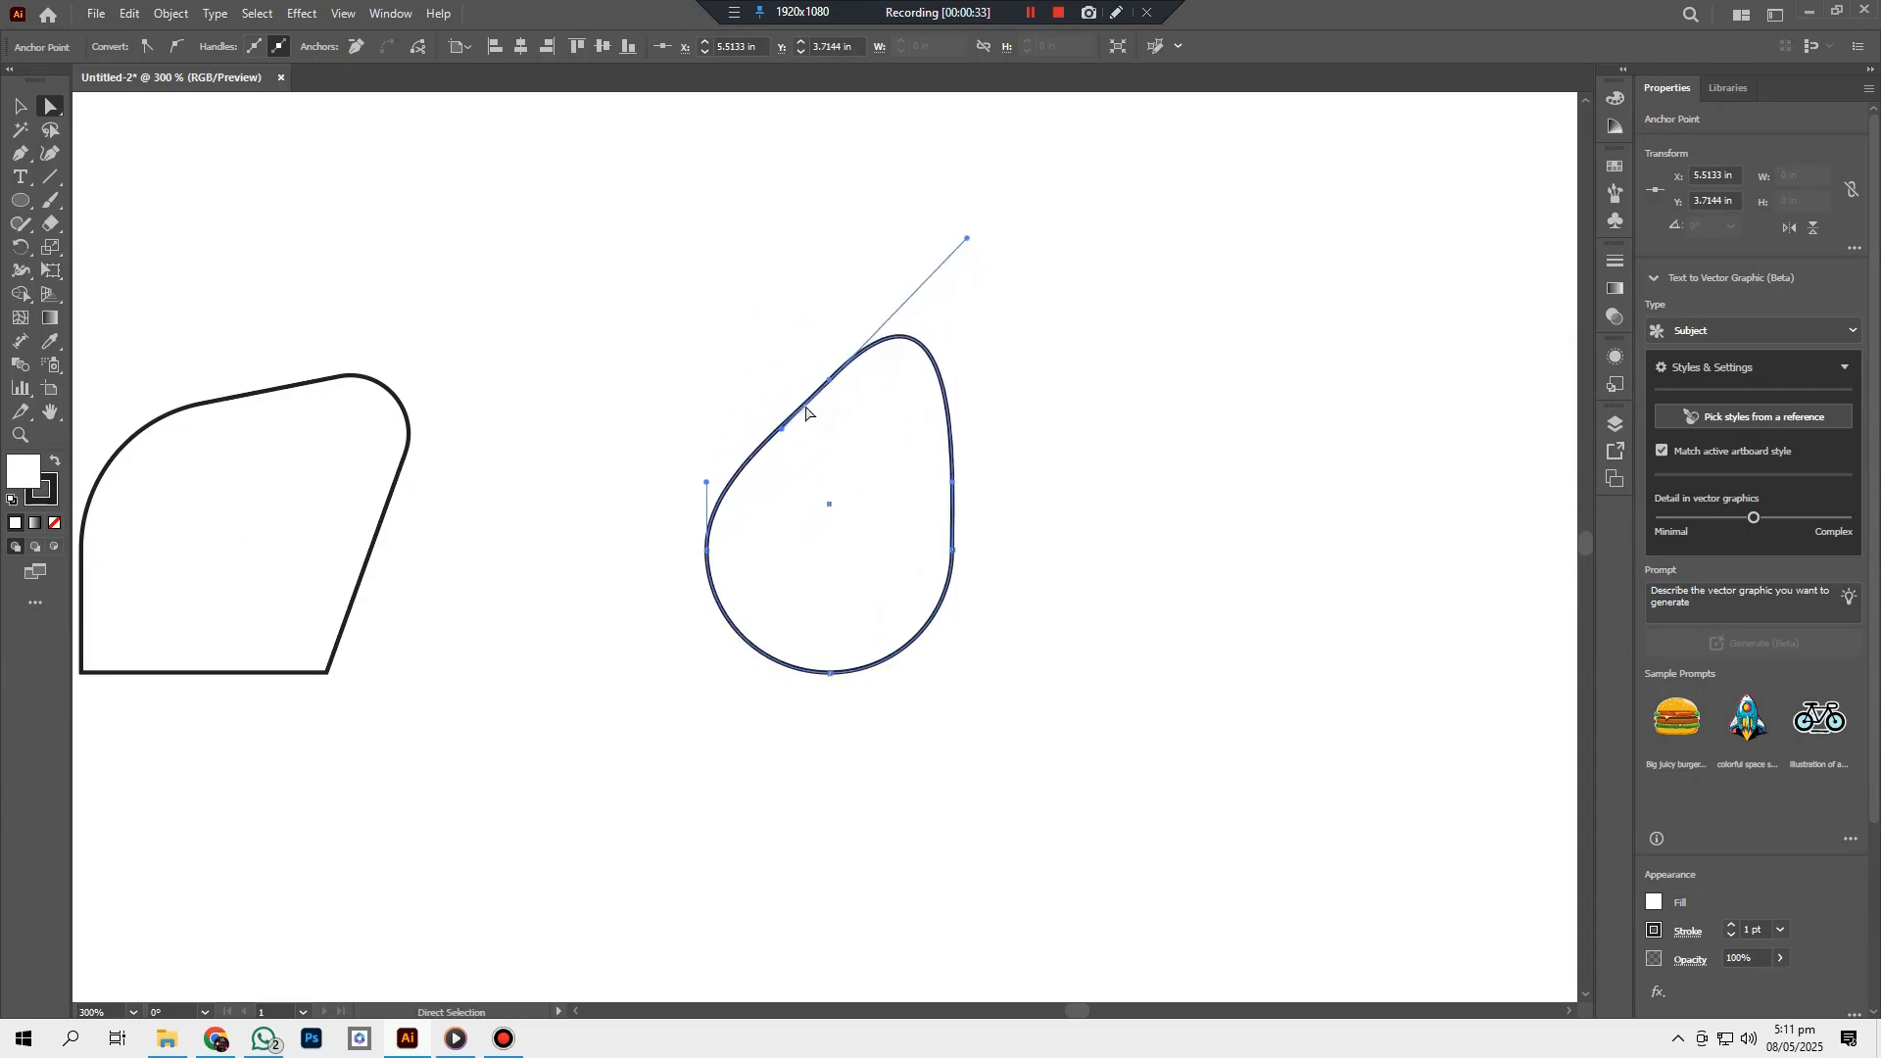
drag(781, 435, 718, 380)
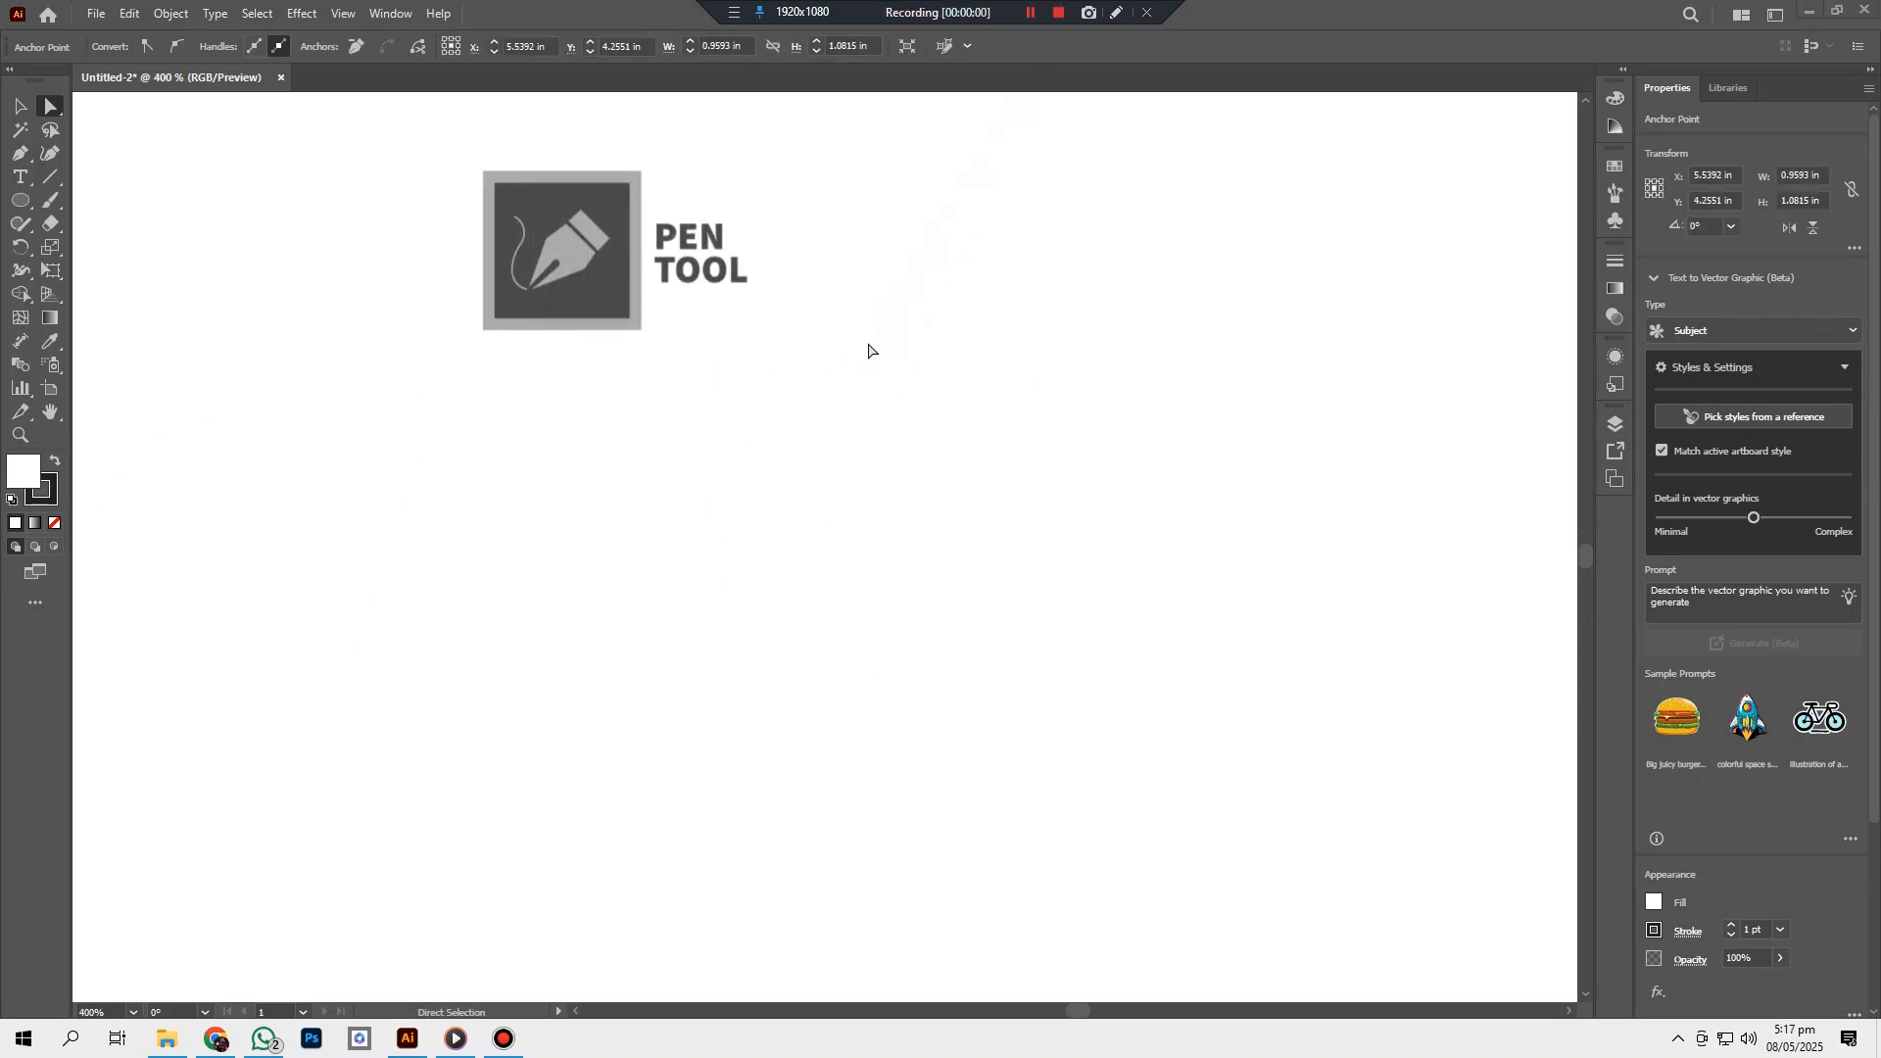
Step: Draw an open U-shaped path of three straight segments with the Pen tool, about 0.35 in wide and 0.23 in tall
key(p)
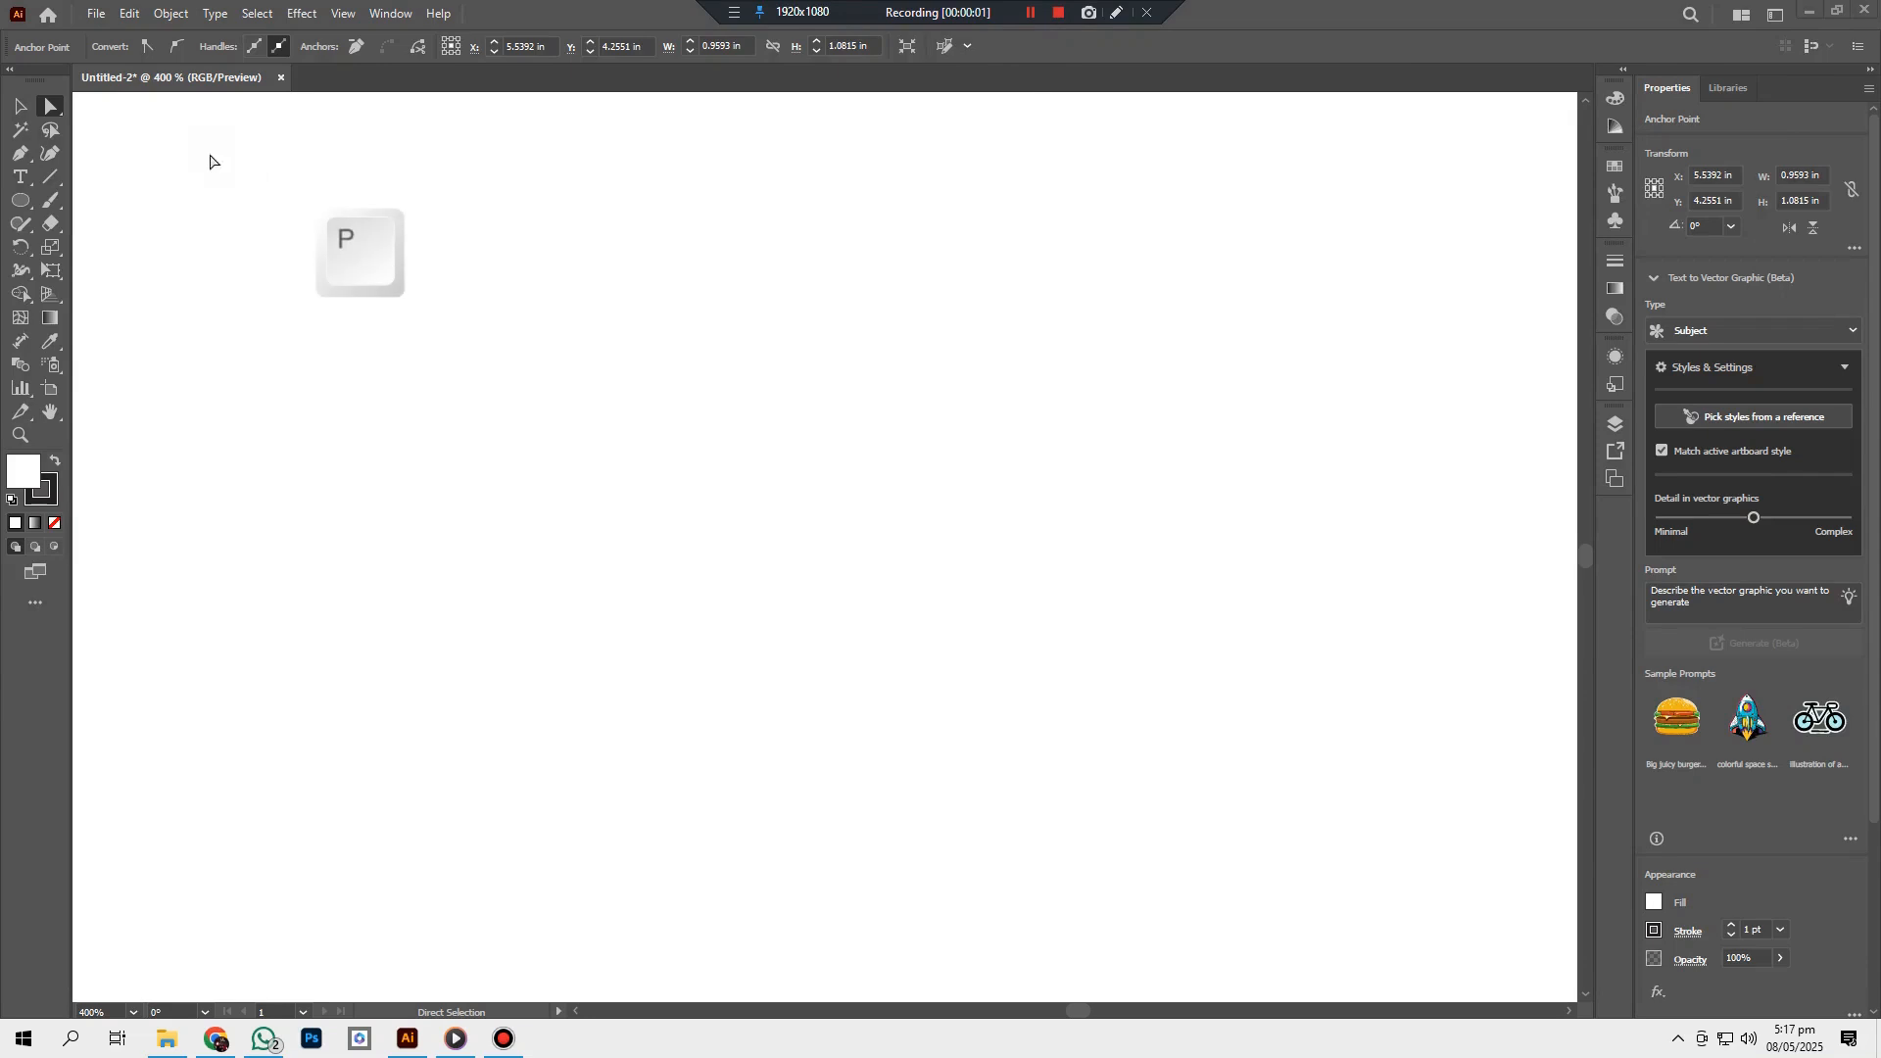
click(28, 157)
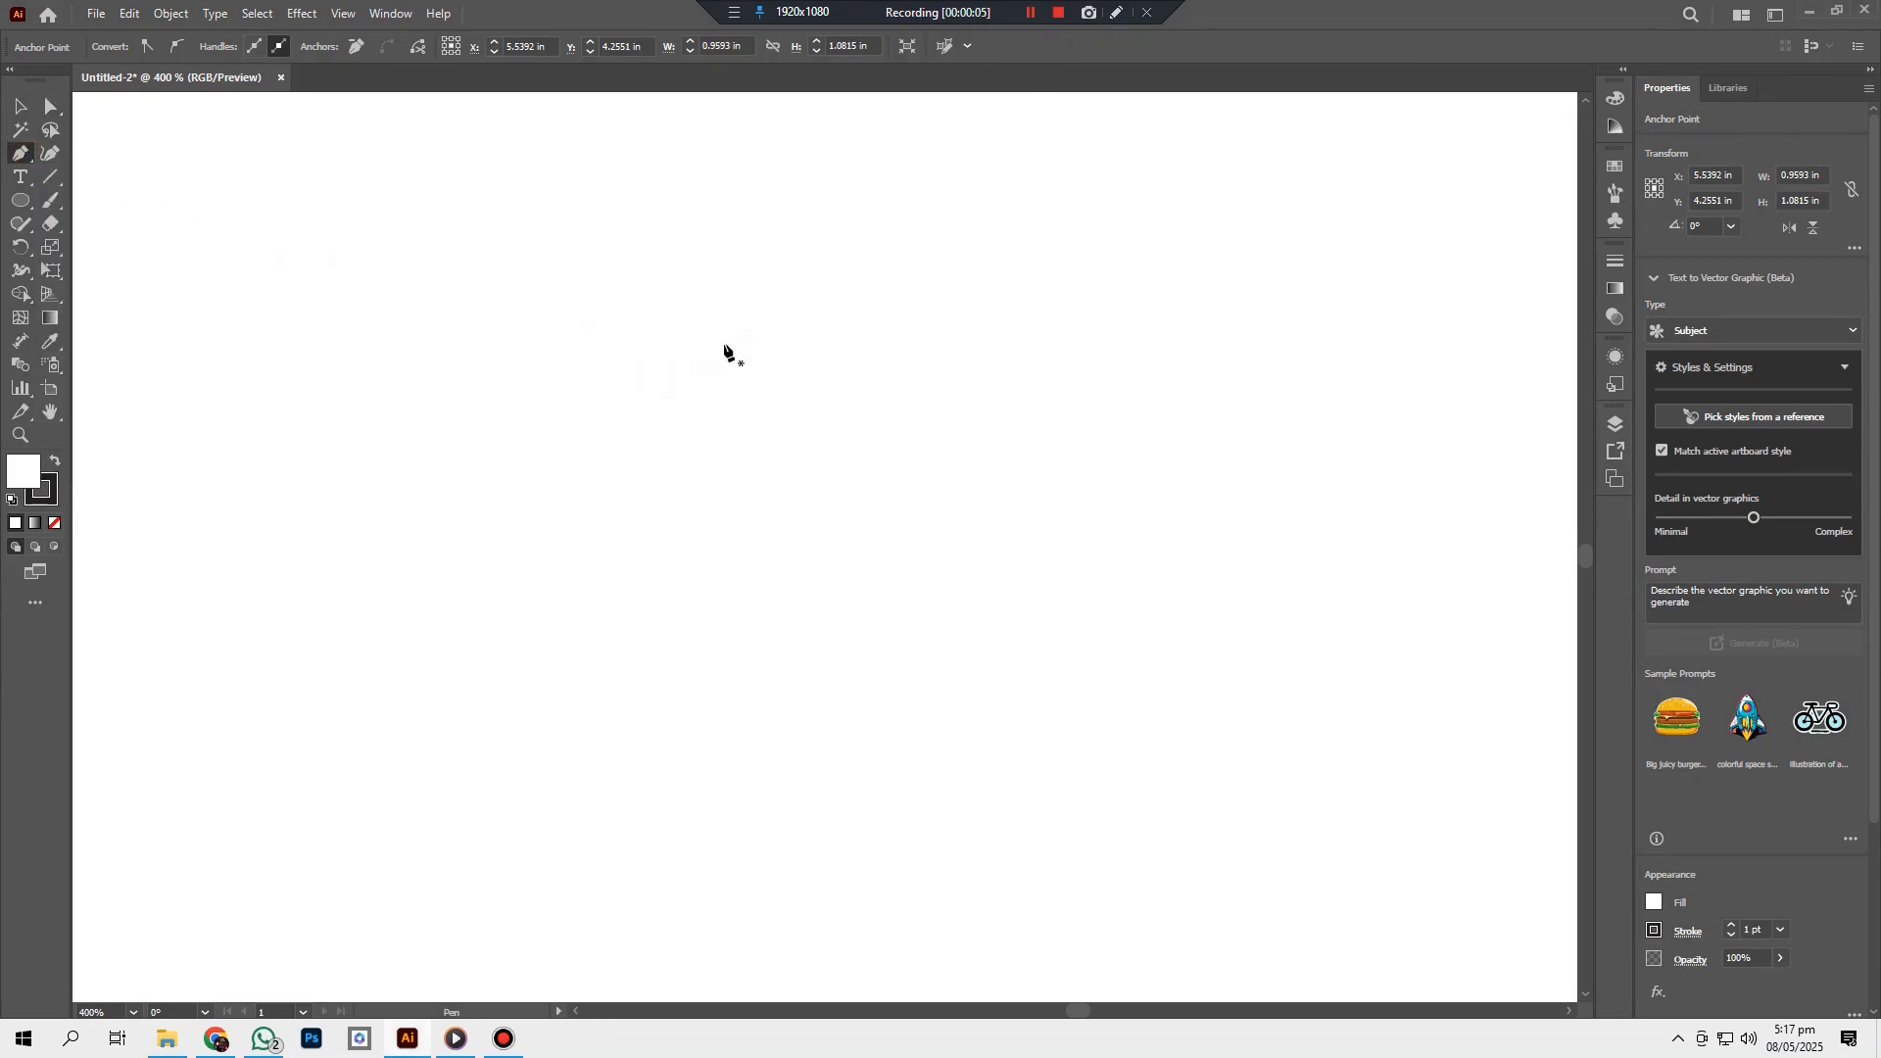
click(600, 469)
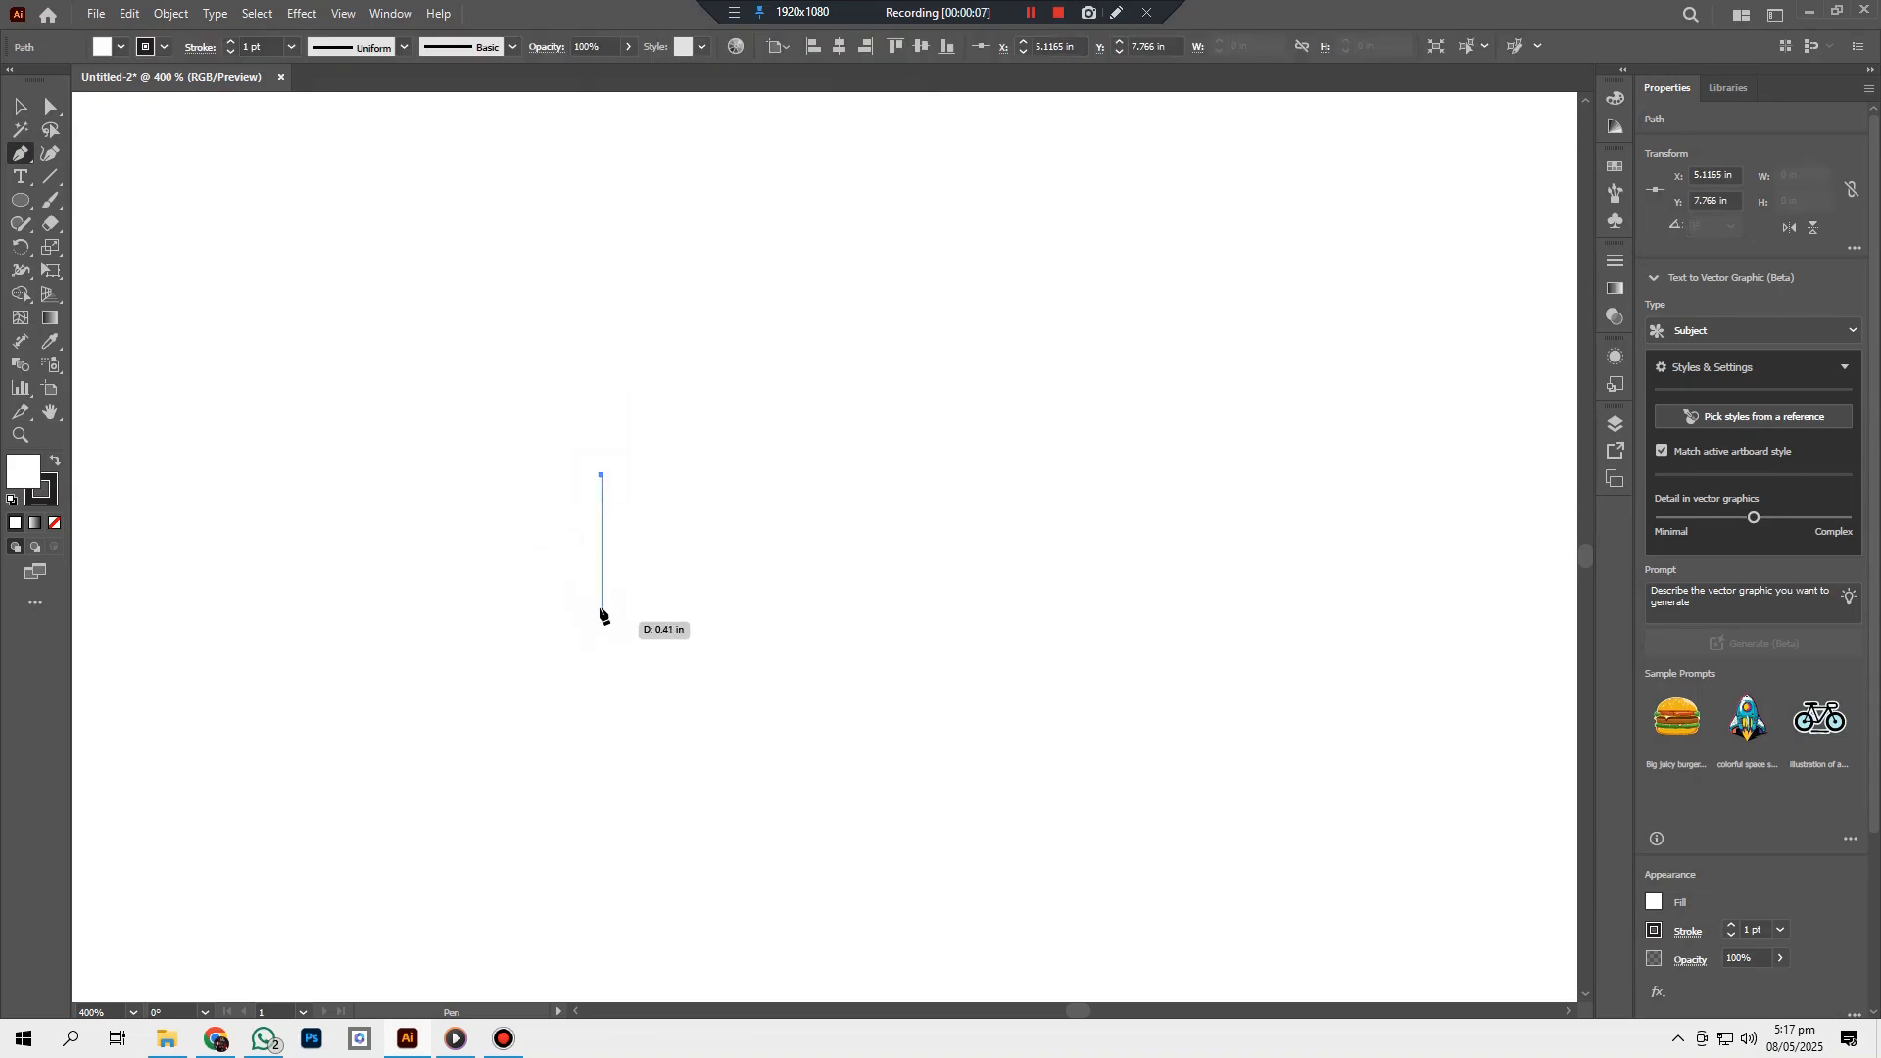
scroll(600, 590, up, 1)
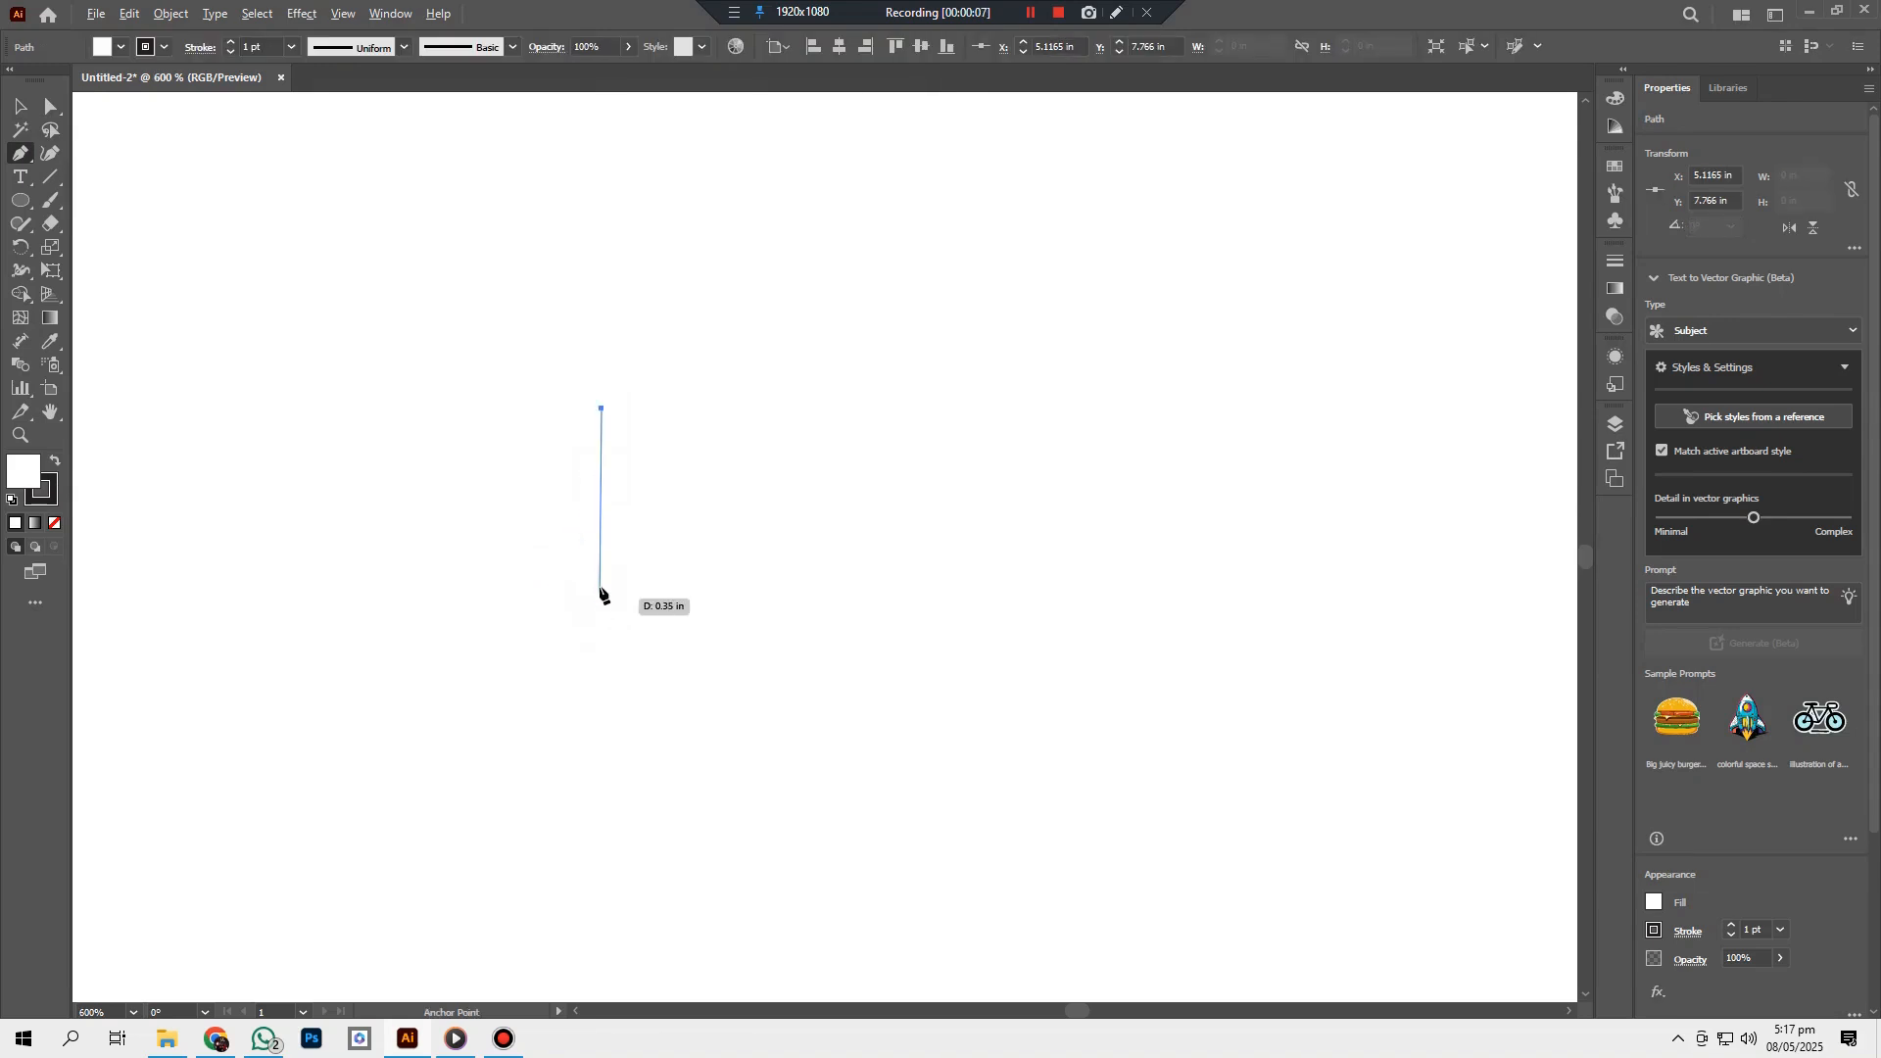
click(601, 530)
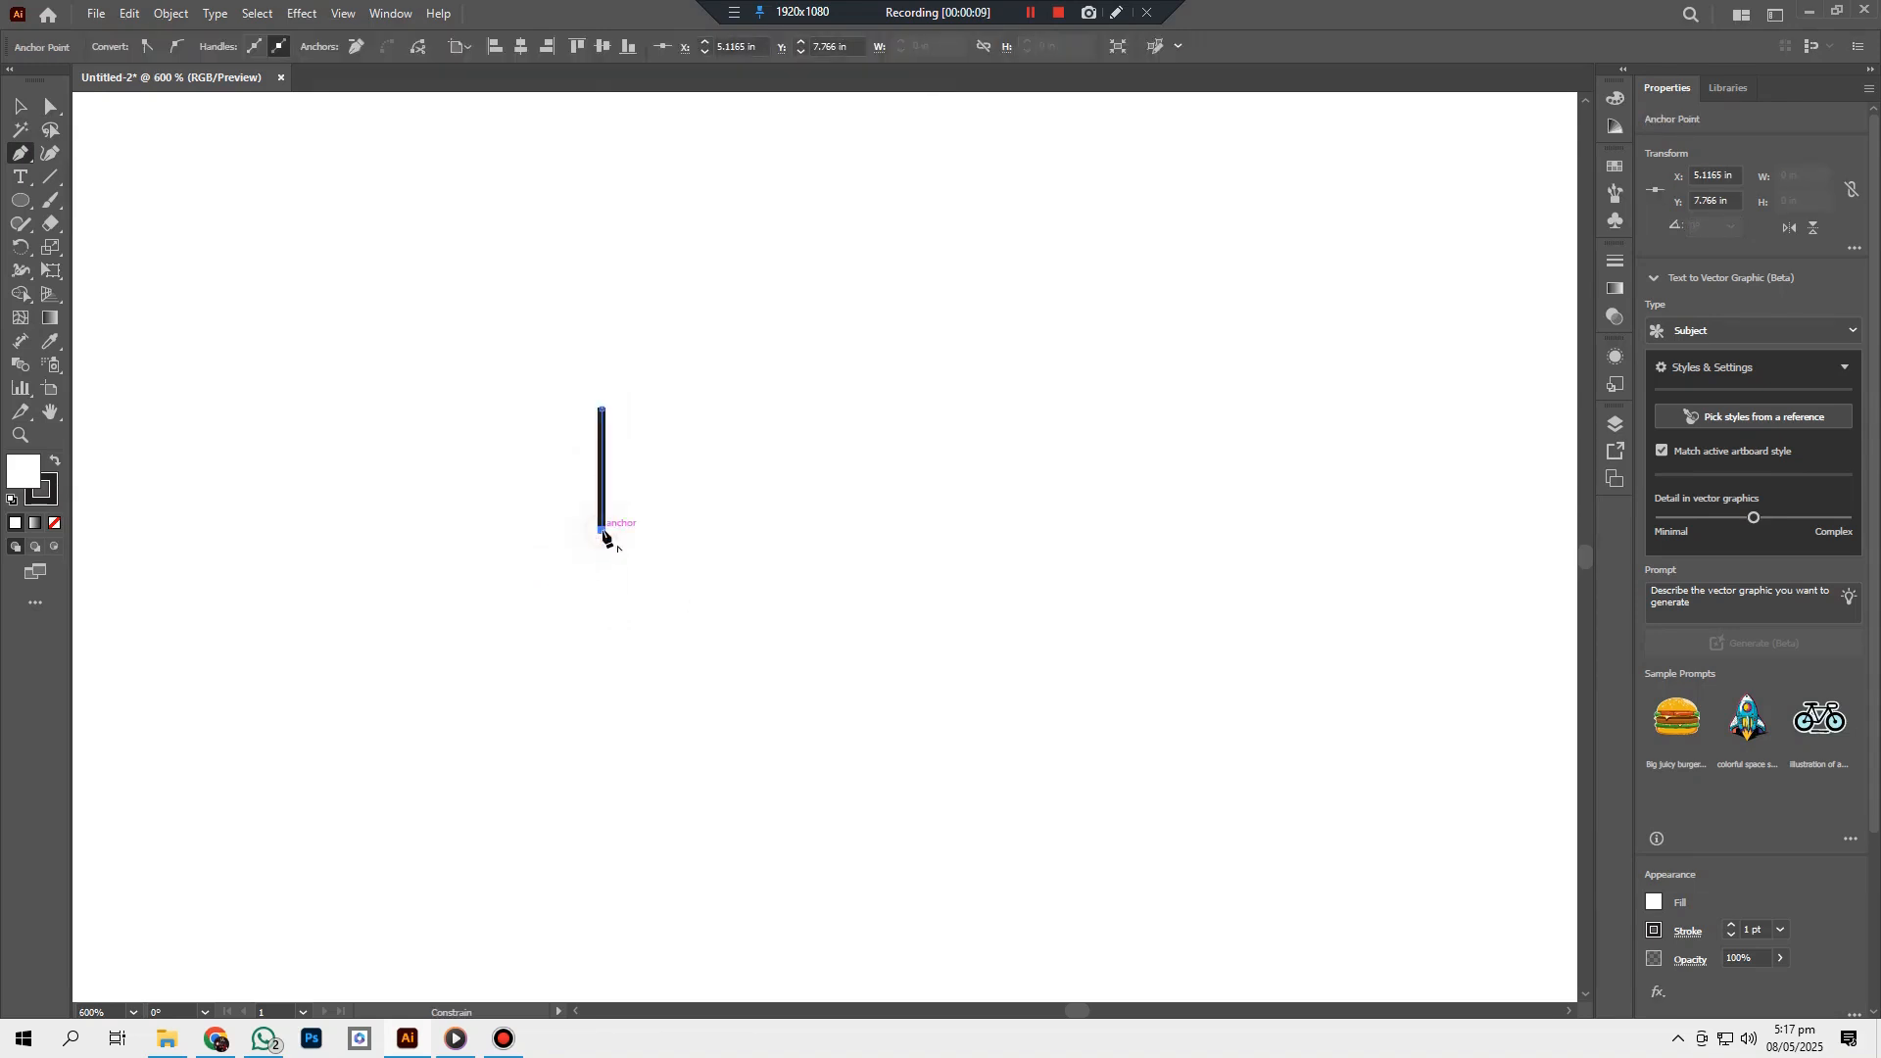
click(792, 530)
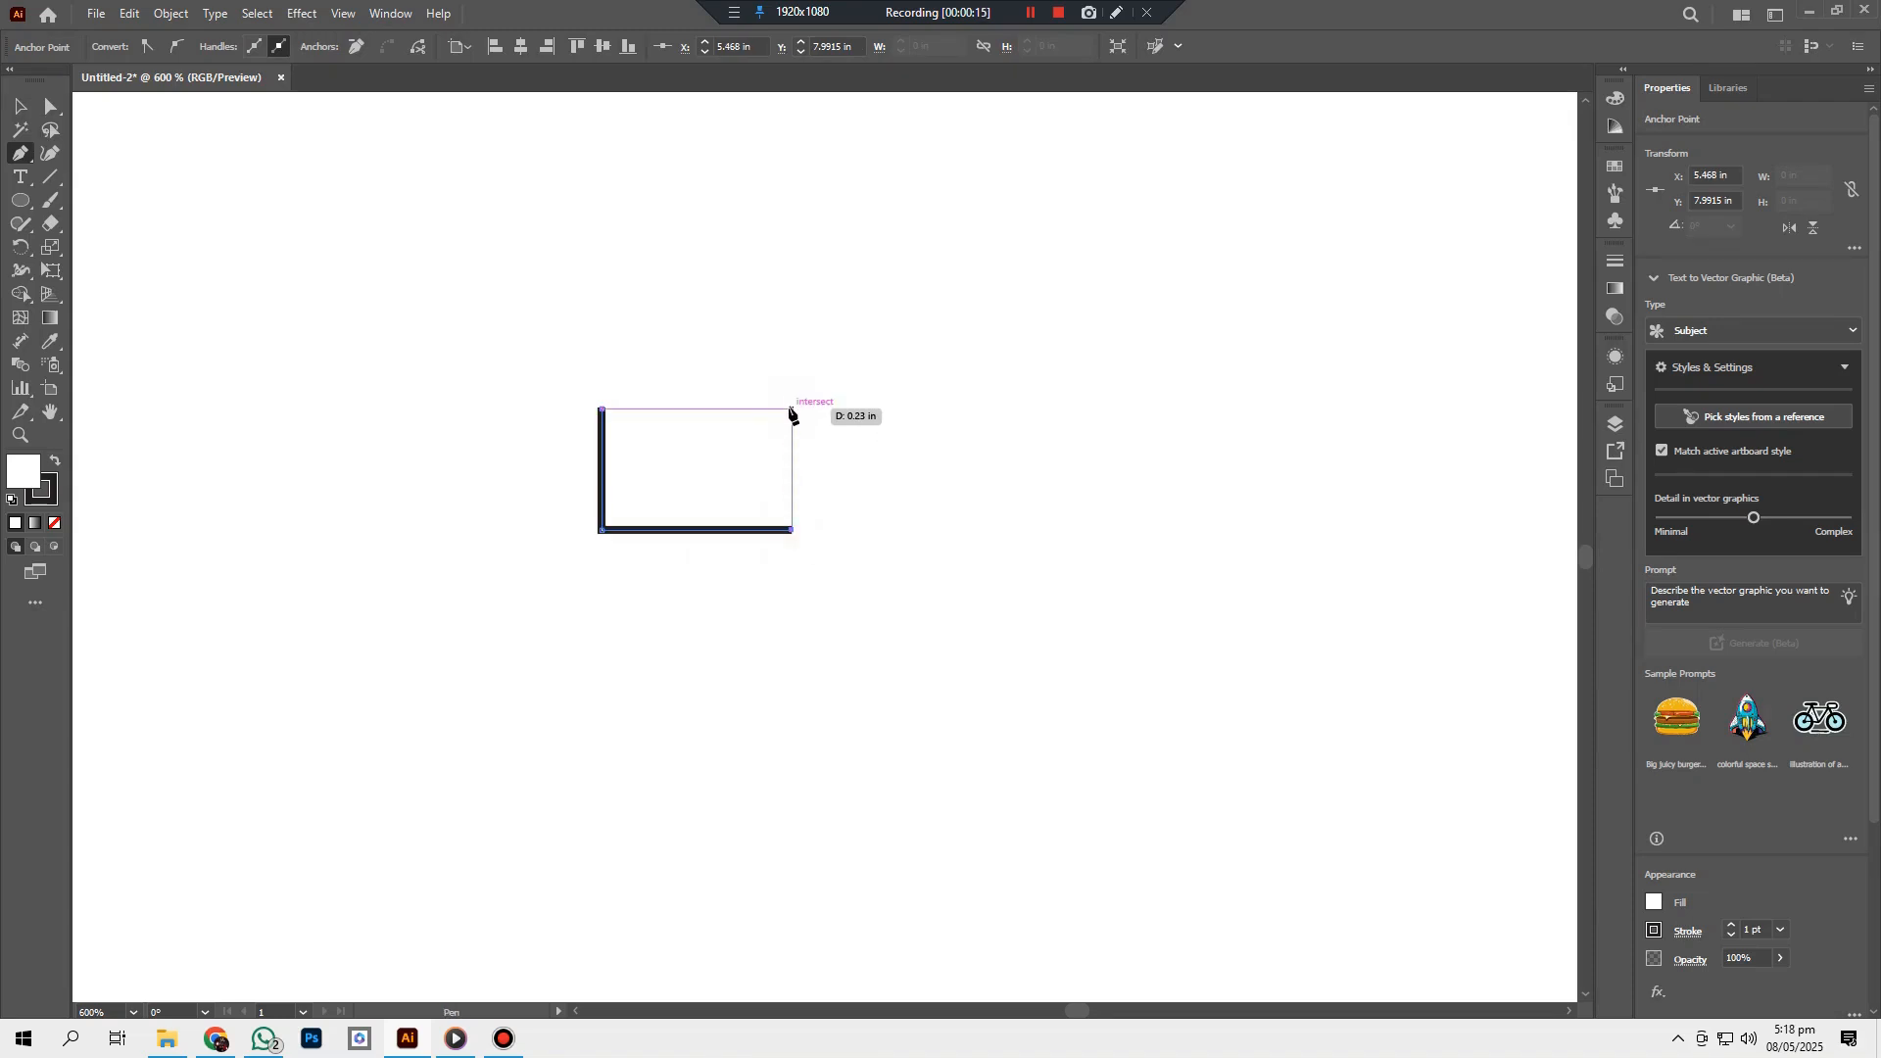
click(792, 410)
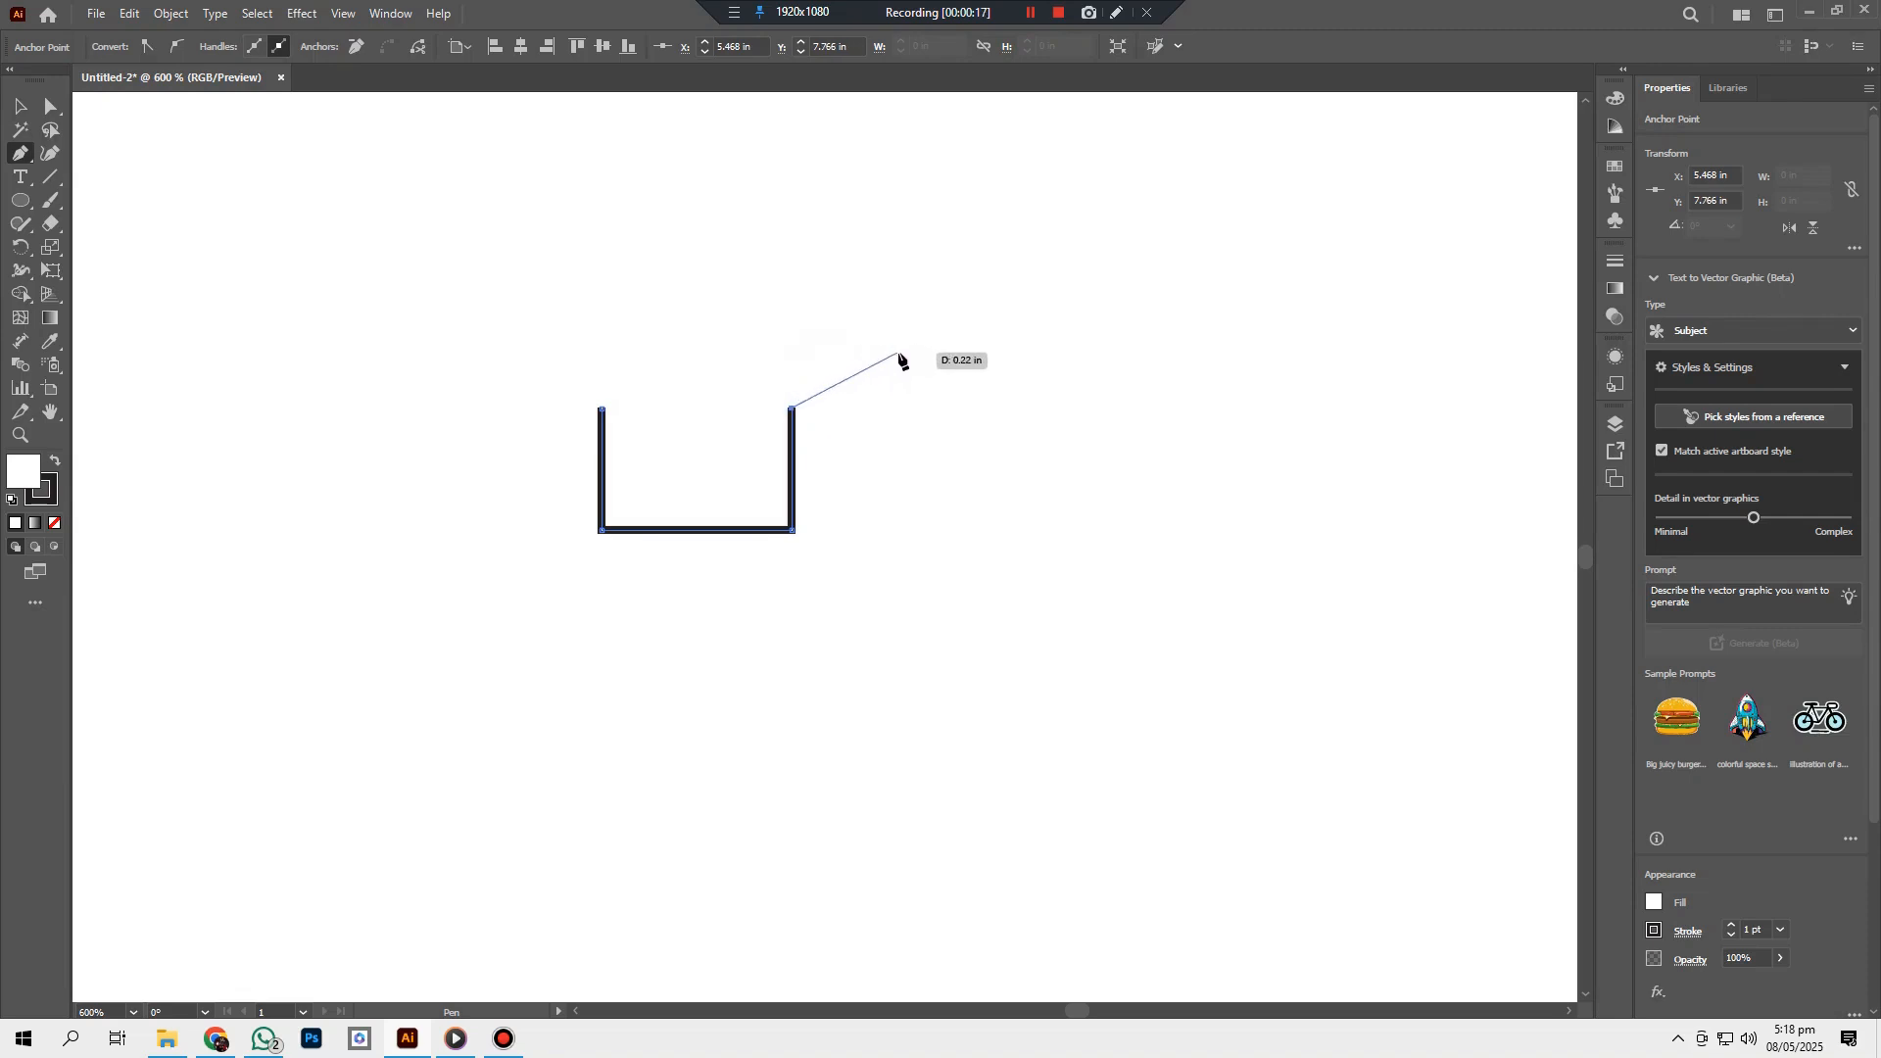
Step: Continue the U-shaped path with curved segments above its open top and close it at the starting anchor point
drag(899, 353, 730, 350)
drag(635, 303, 555, 287)
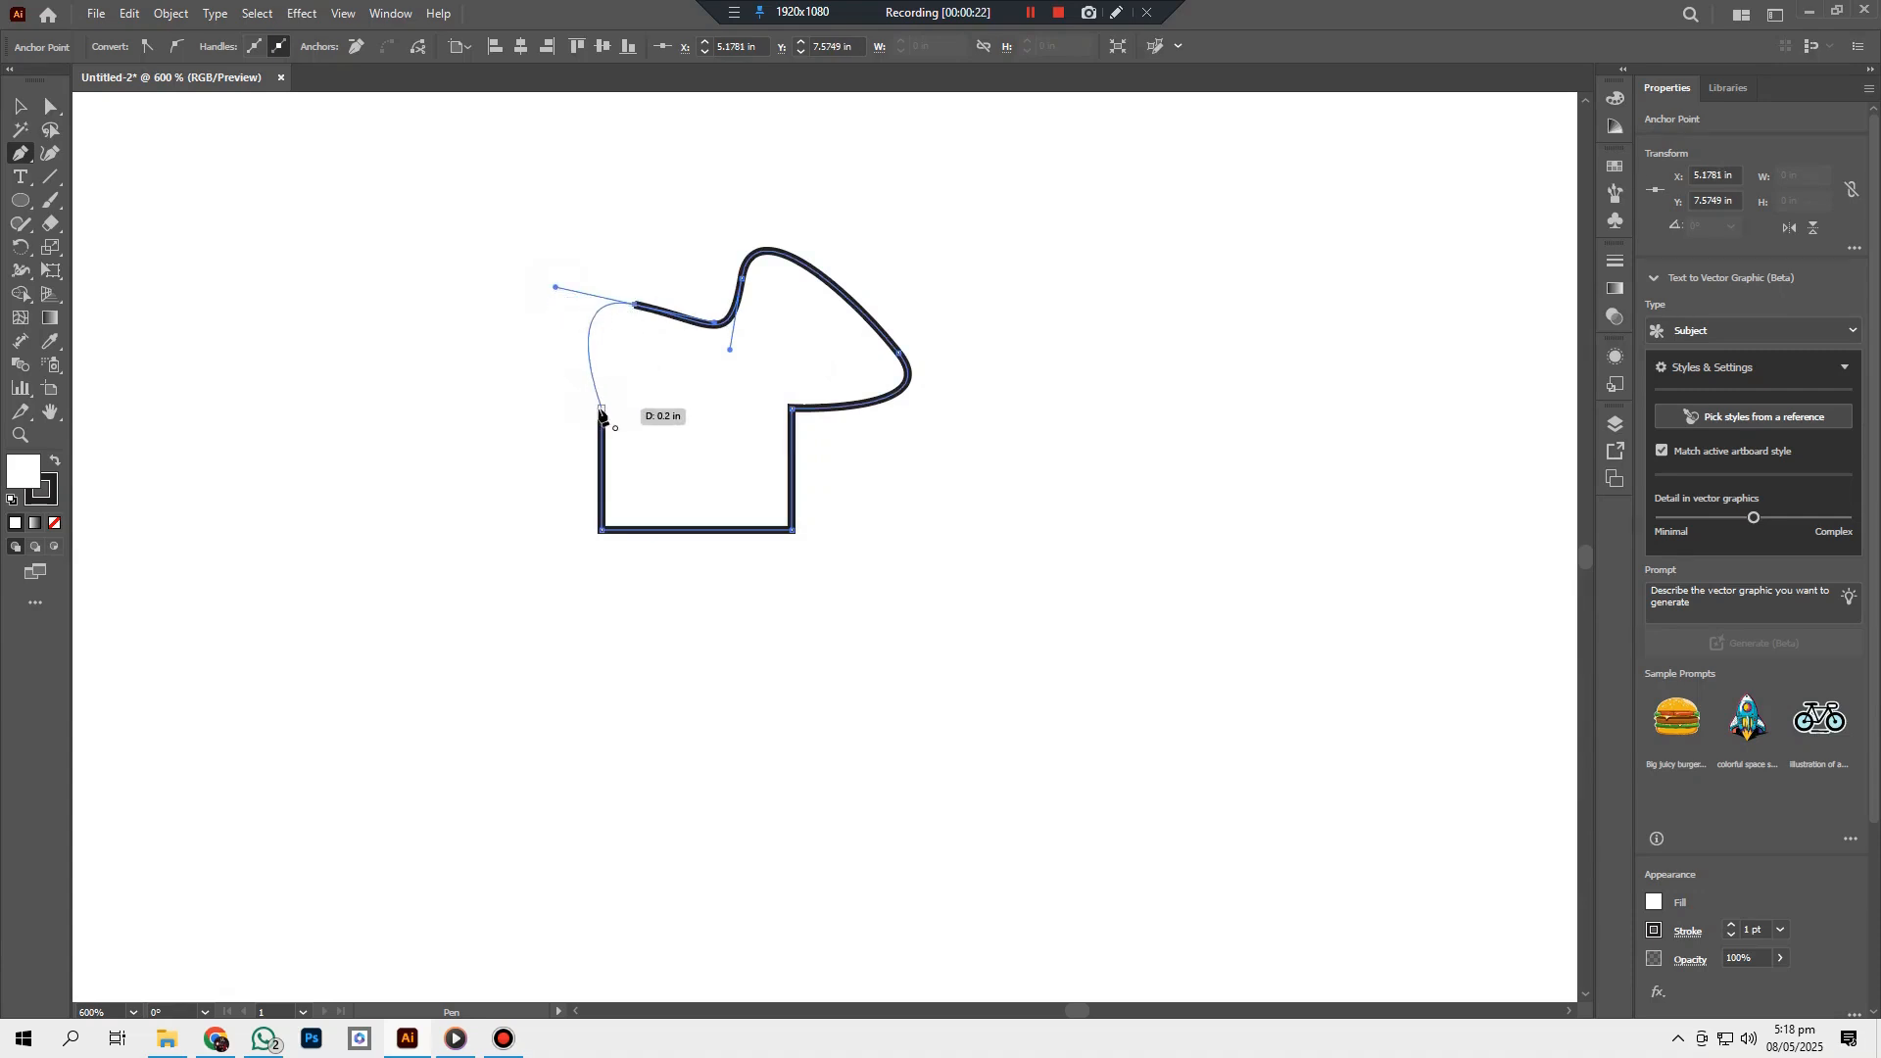
drag(603, 409, 624, 429)
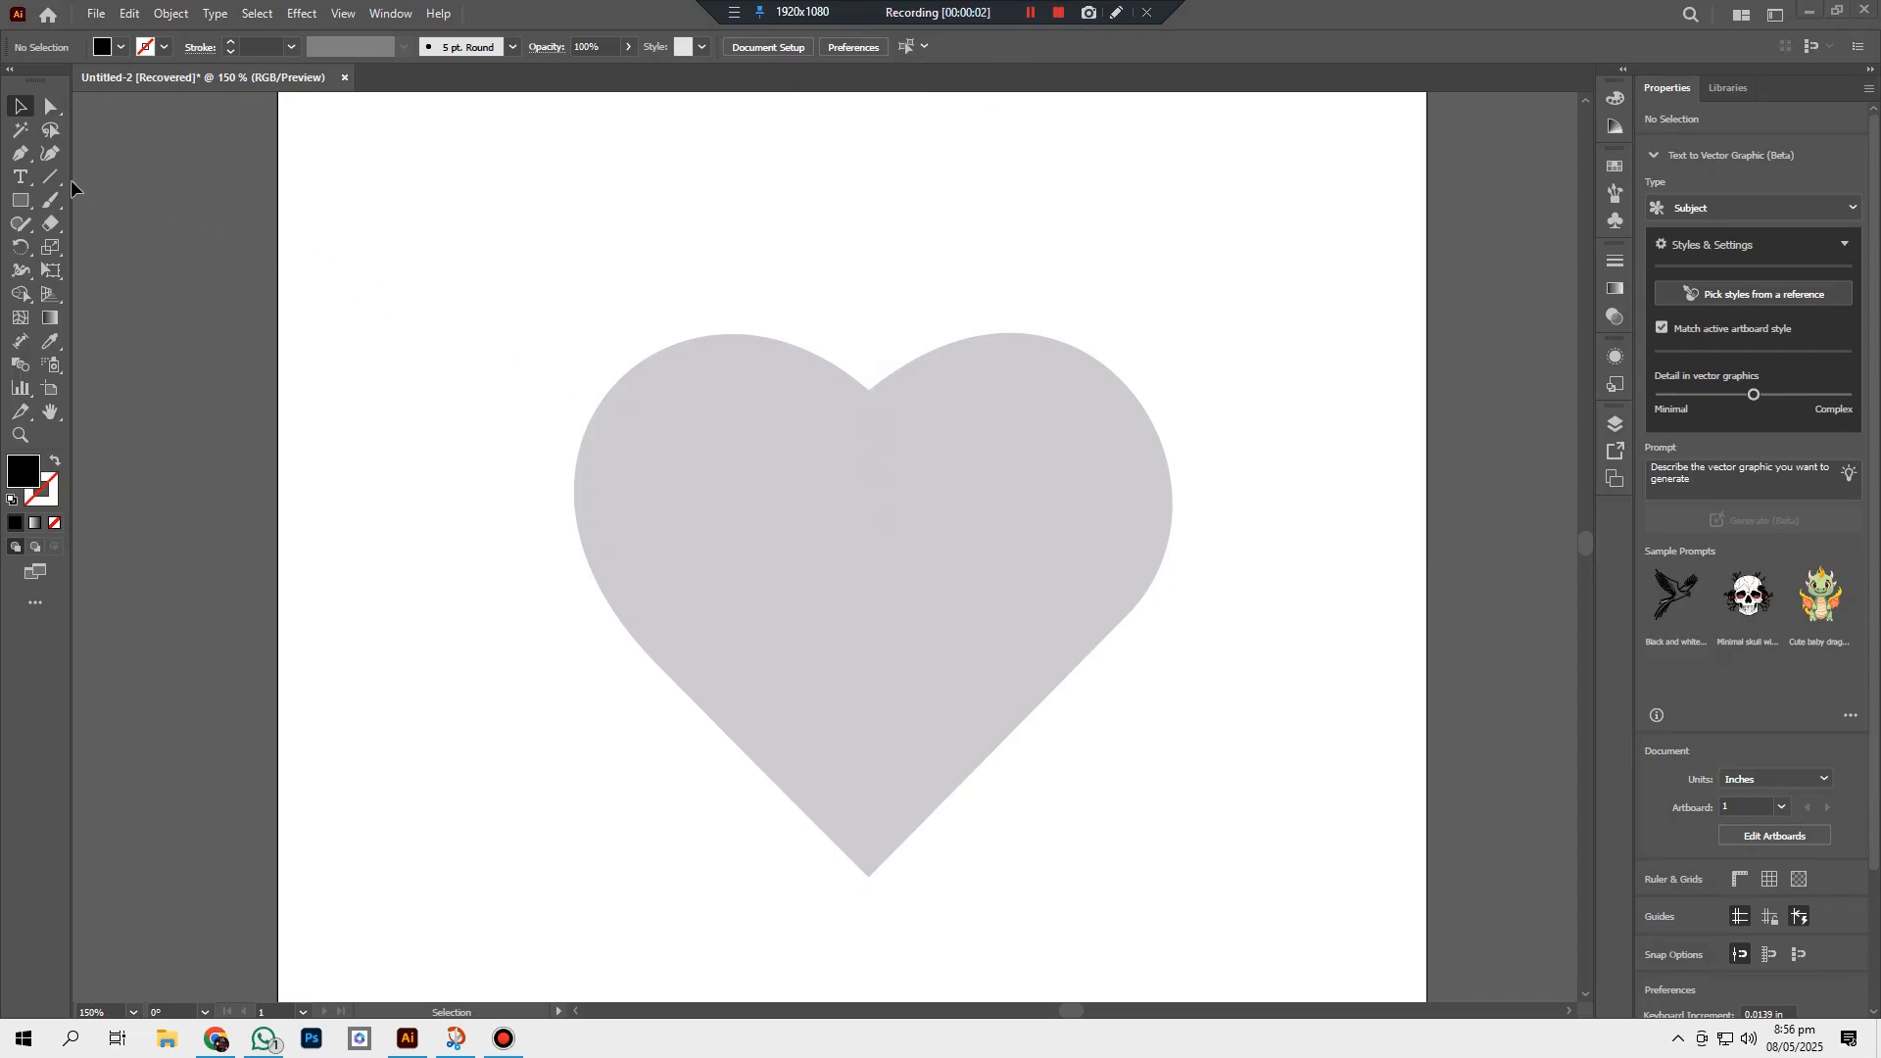
click(19, 154)
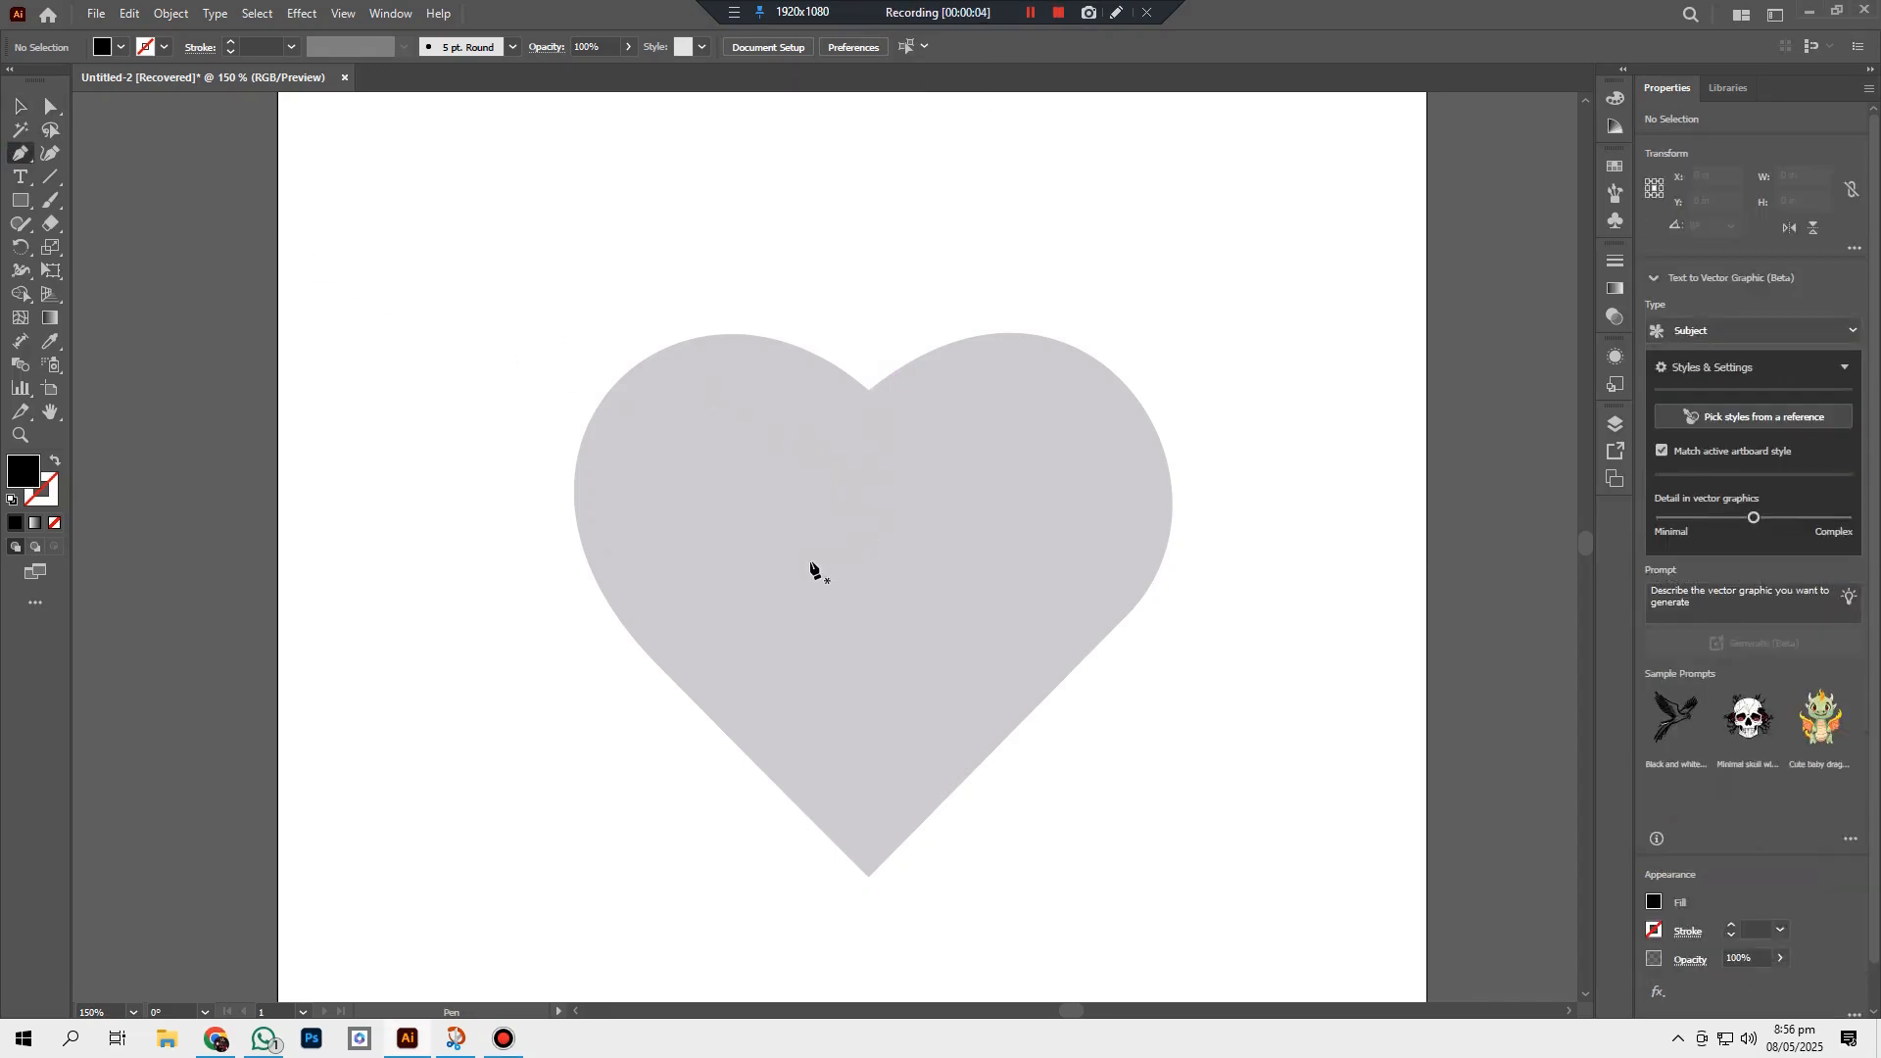
click(869, 876)
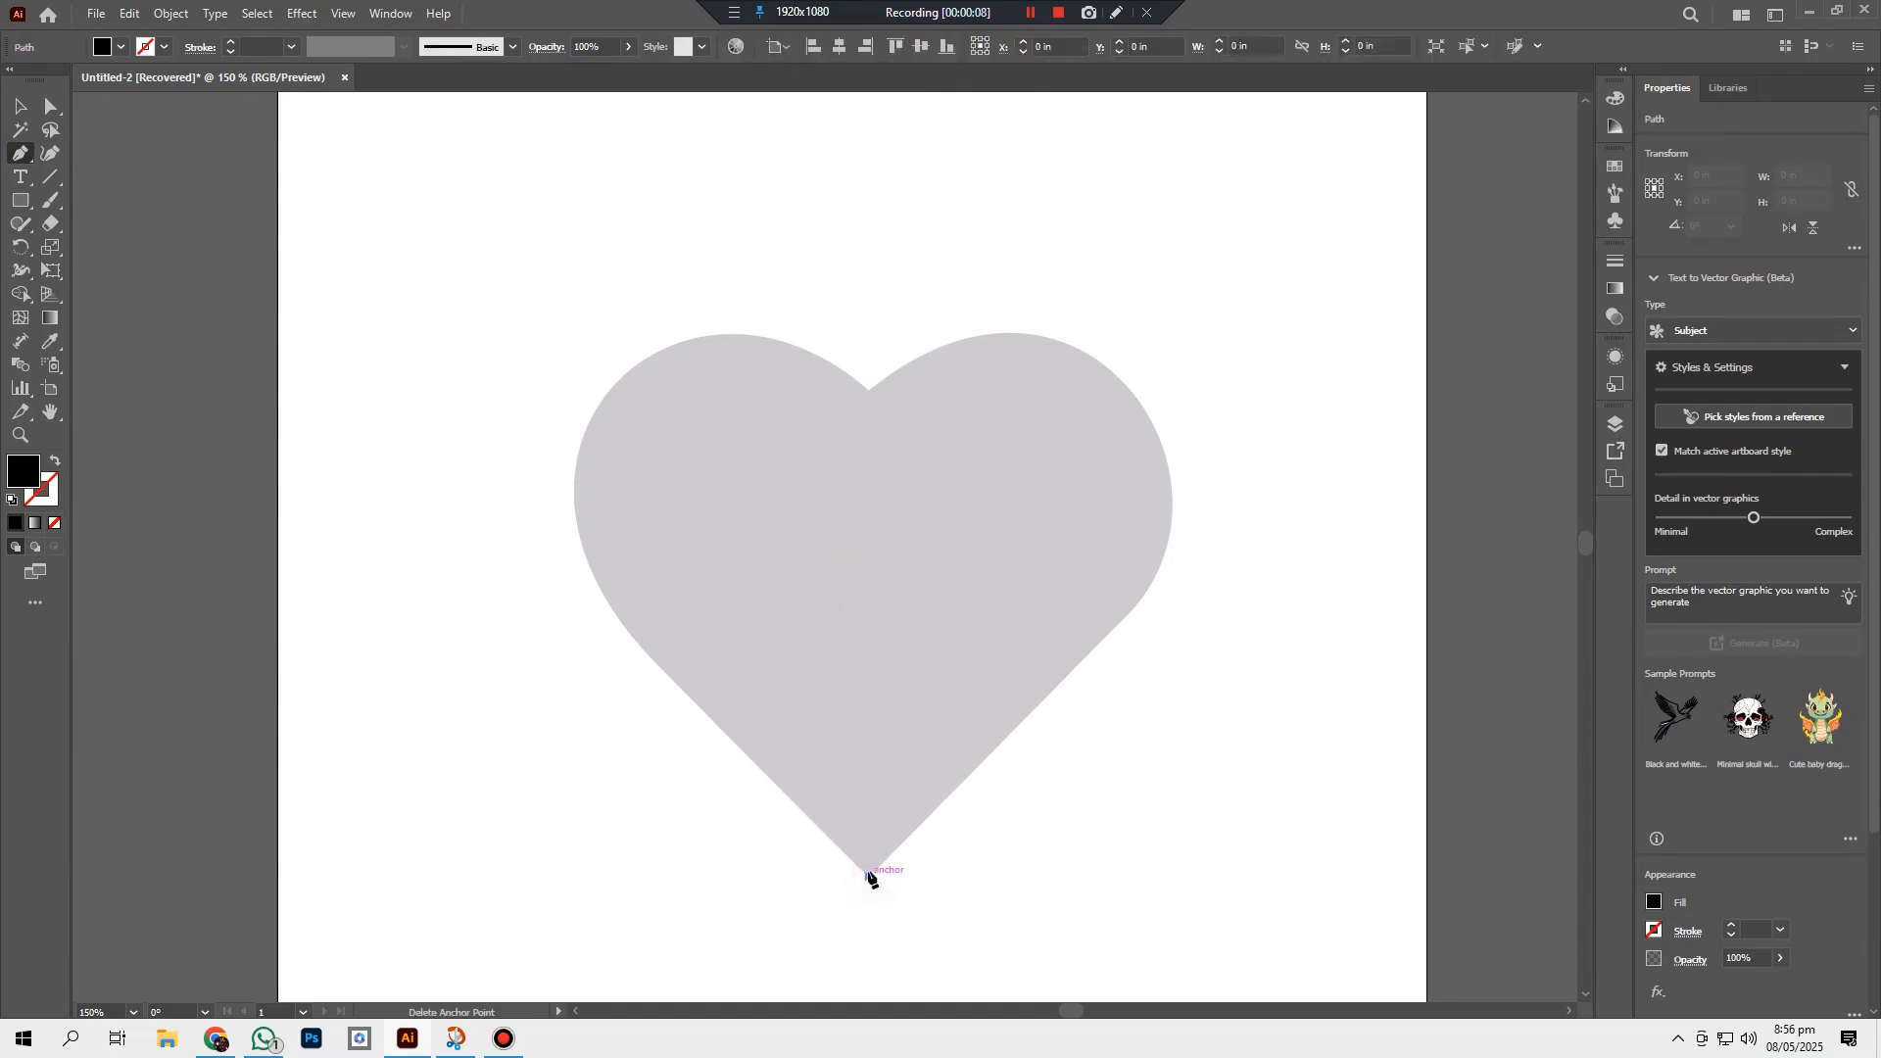
click(649, 656)
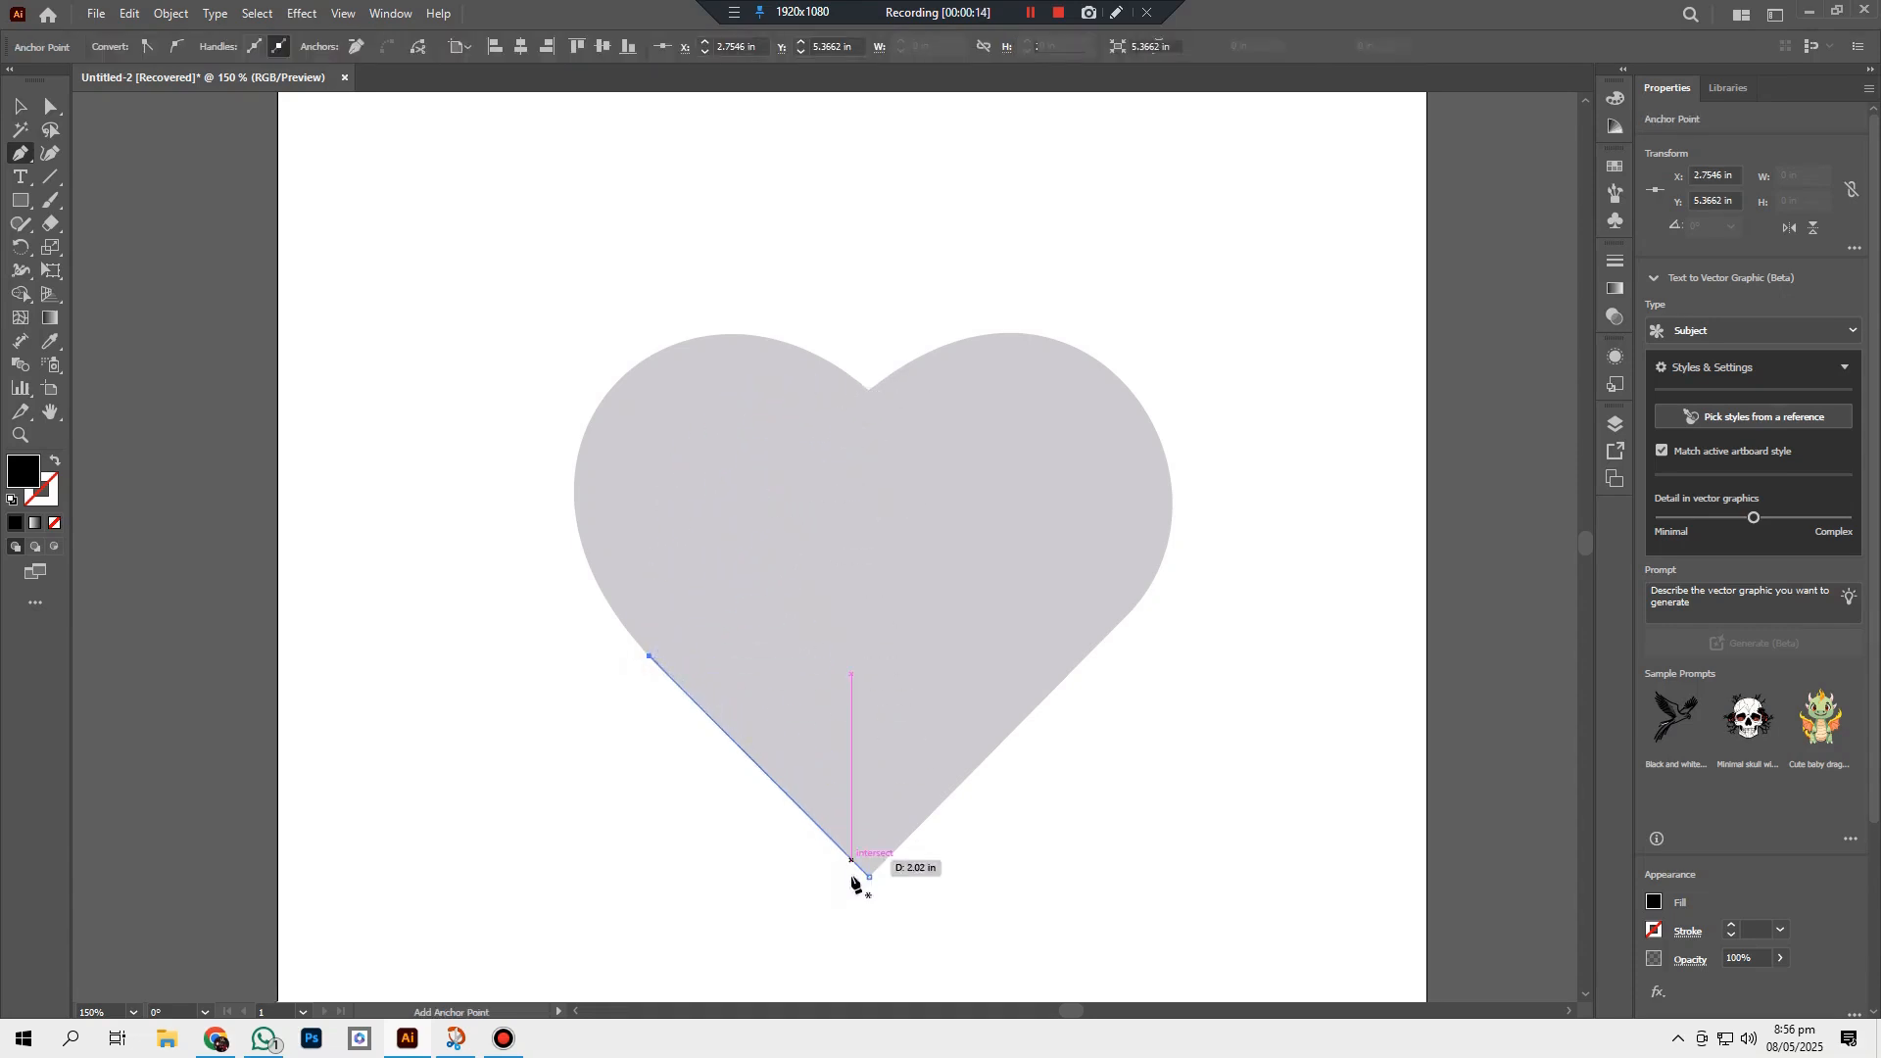
click(870, 877)
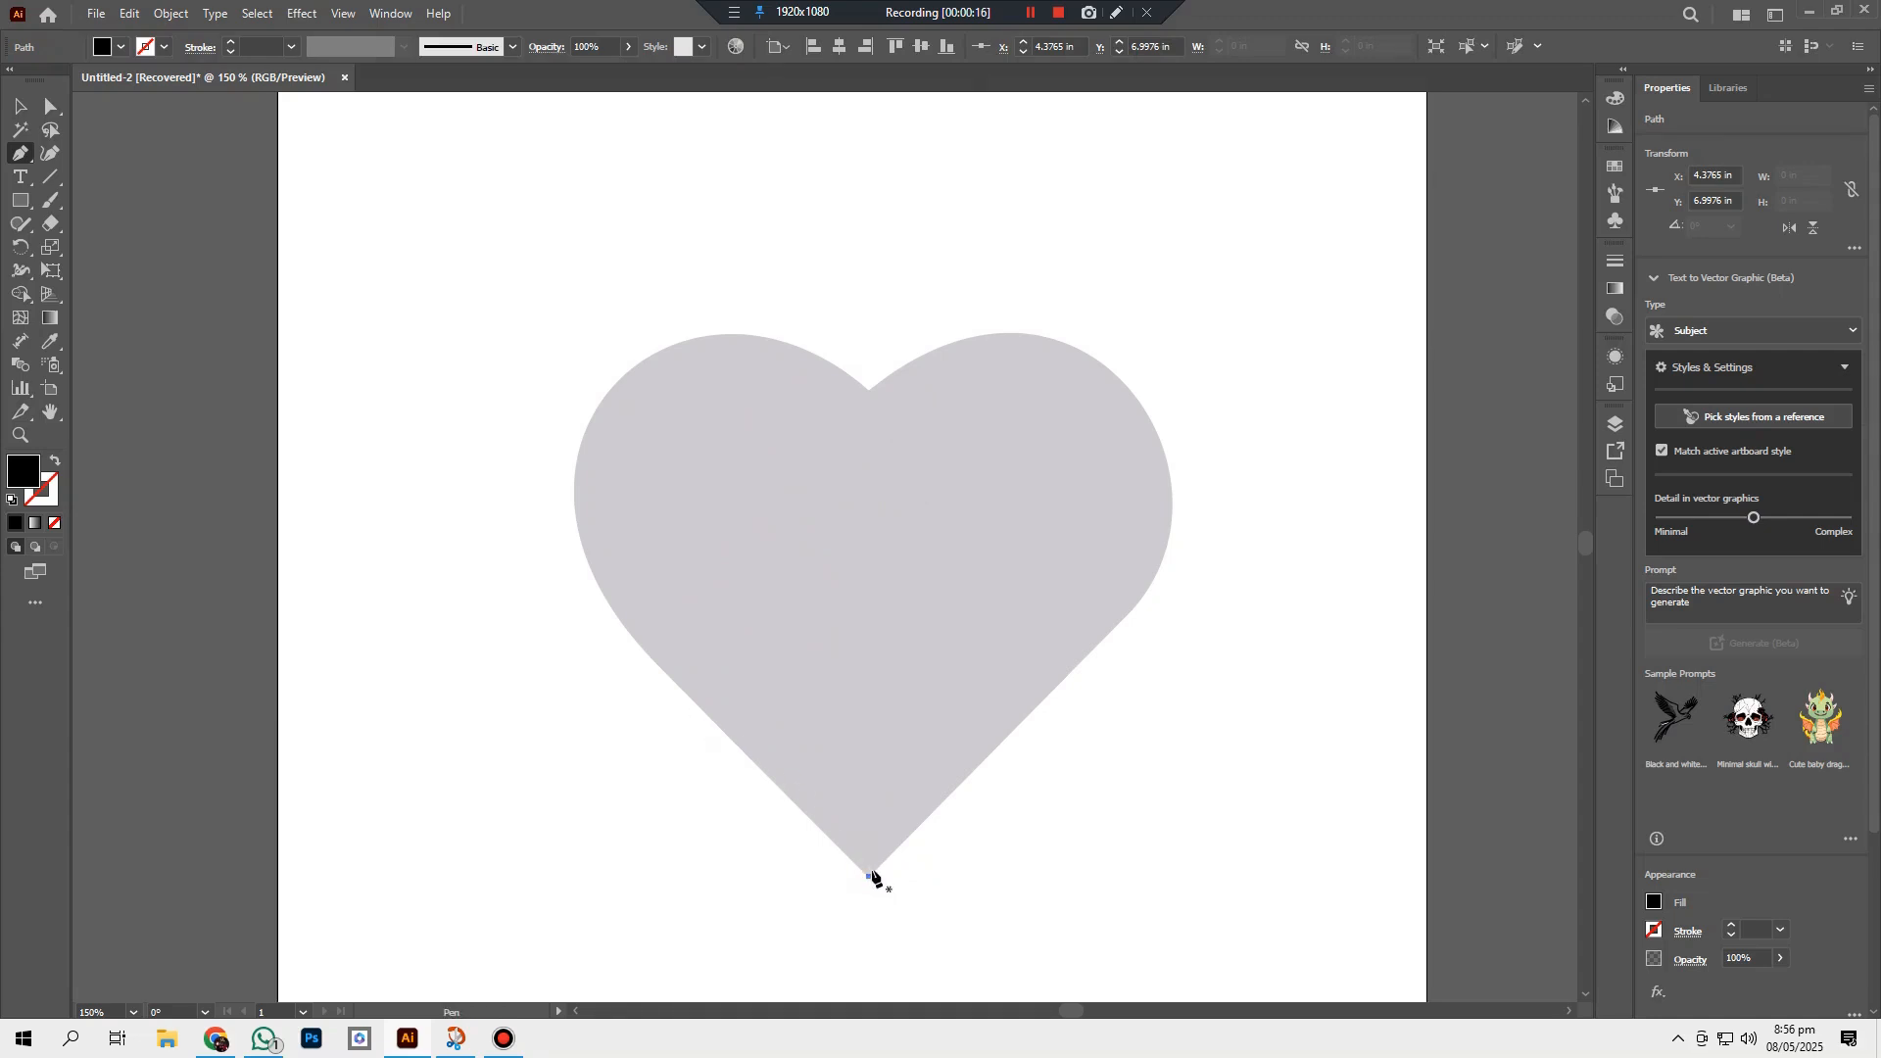
key(ctrl+shift+a)
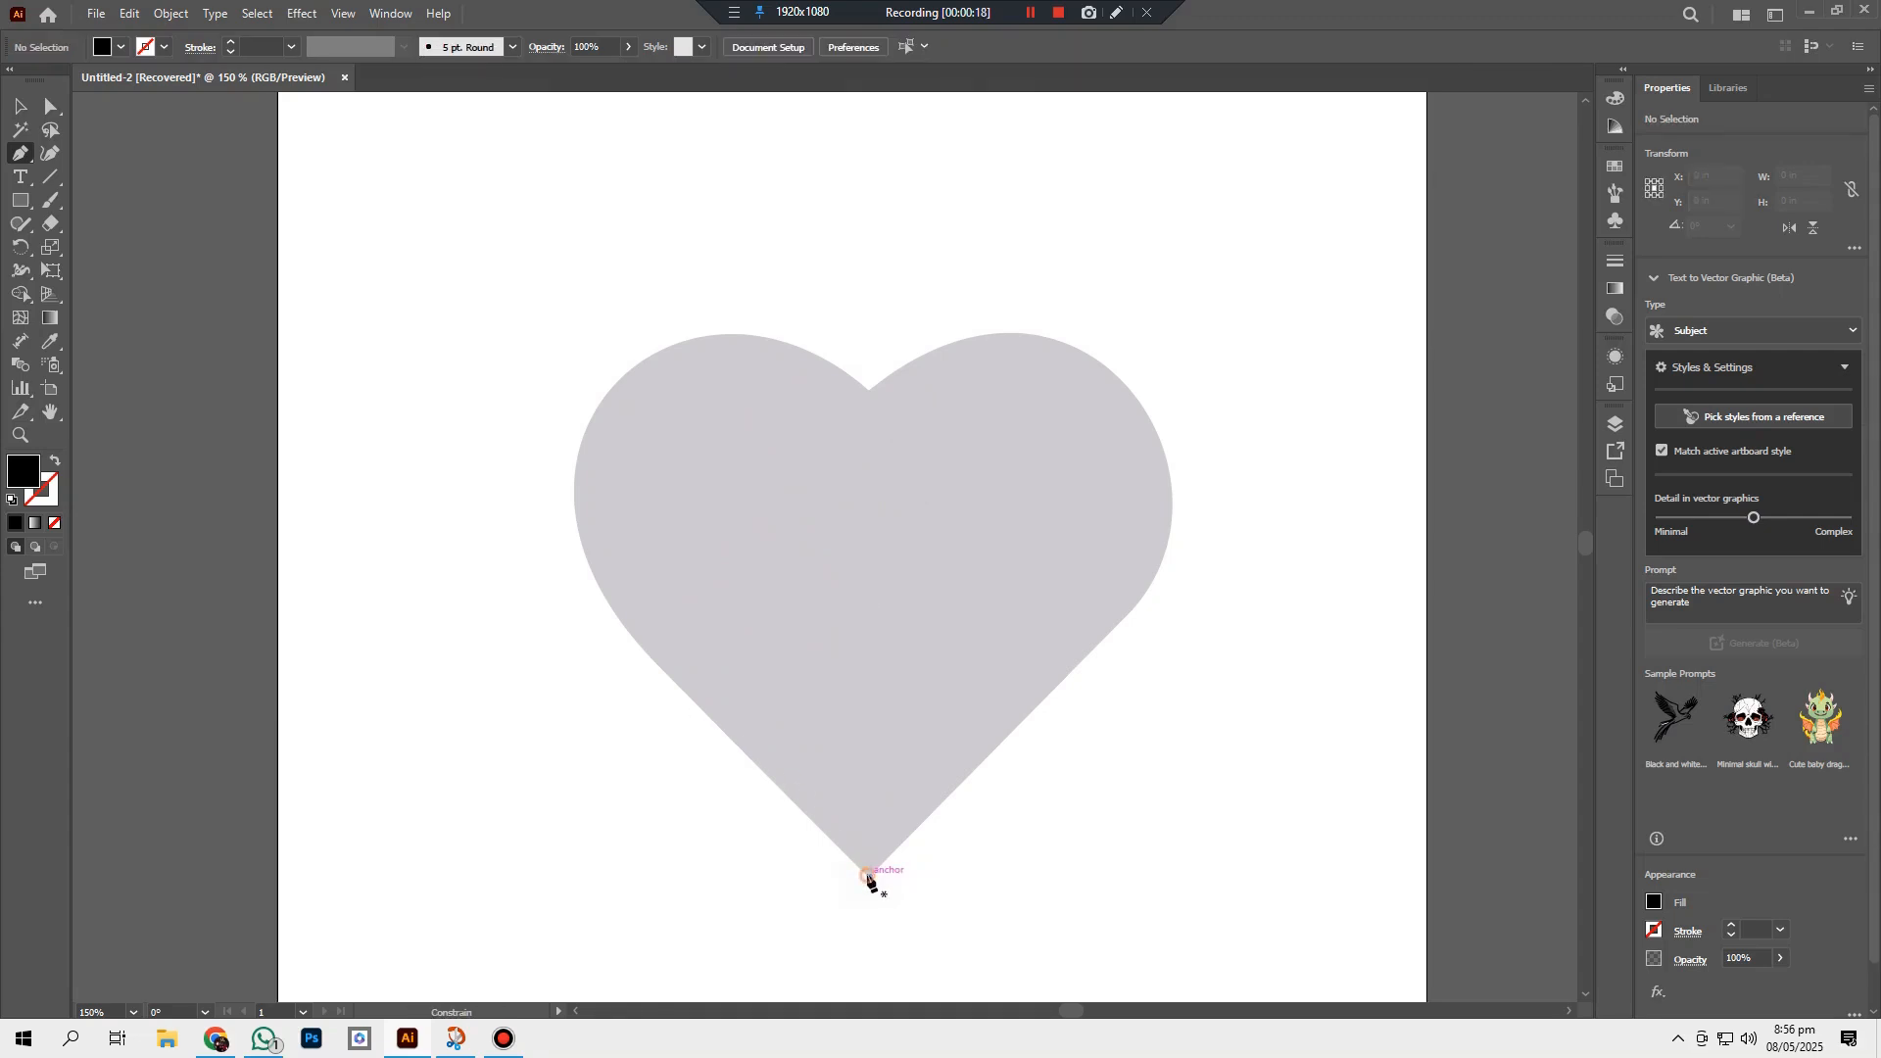
Step: Trace the left half of the grey heart from its bottom tip with a straight segment and a curve to the top notch
click(665, 672)
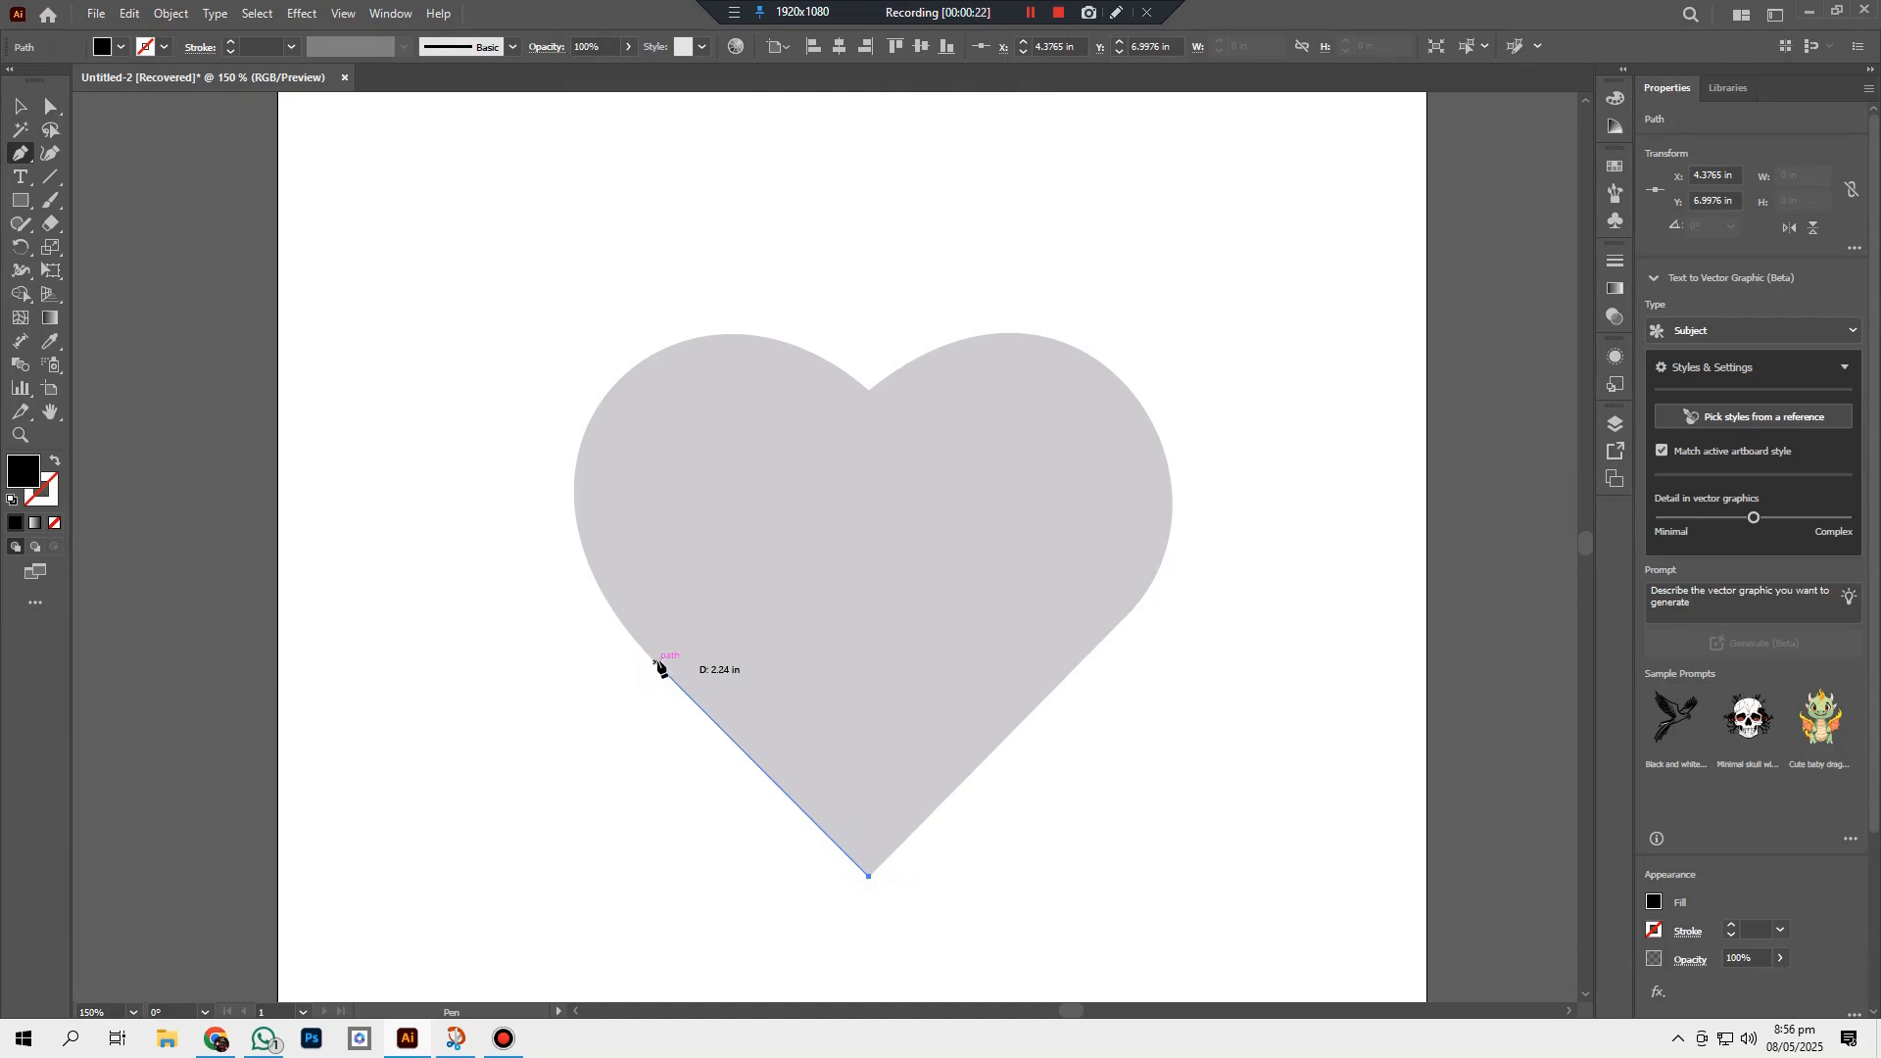
drag(657, 663, 441, 447)
click(869, 391)
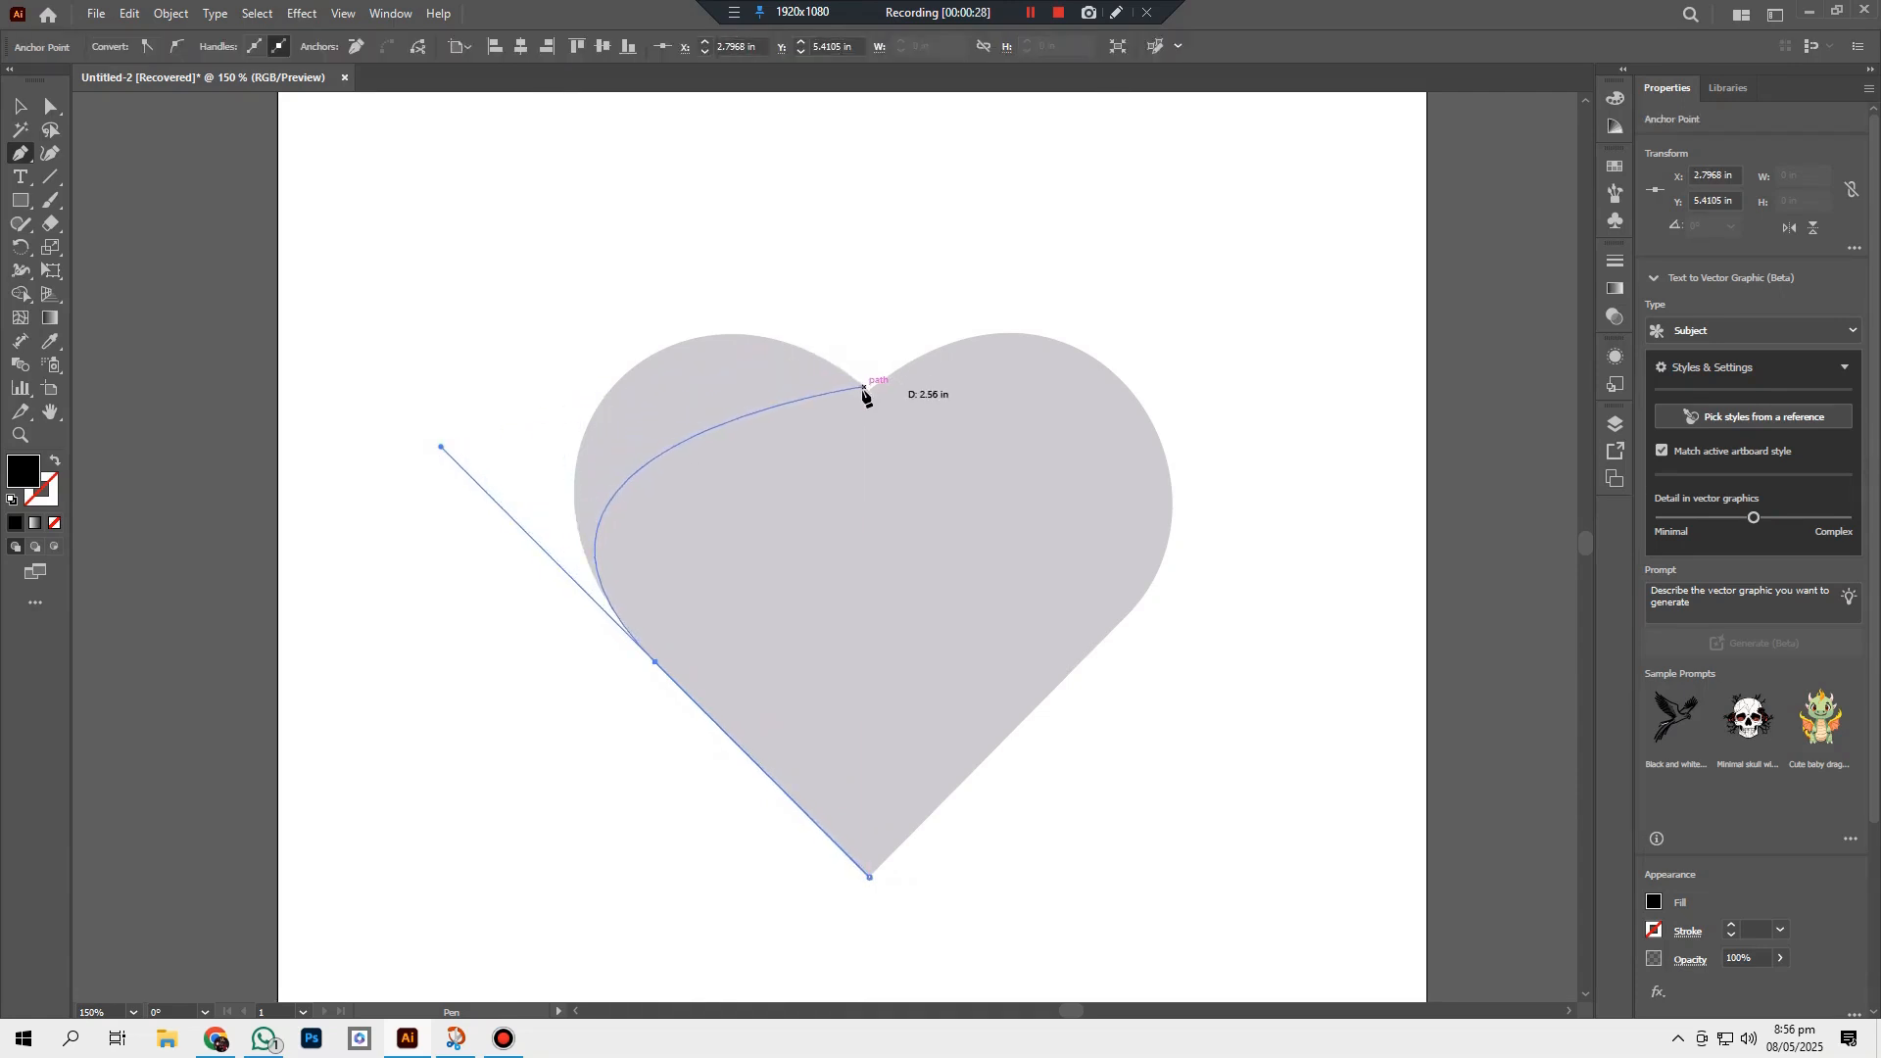
drag(869, 392, 1055, 560)
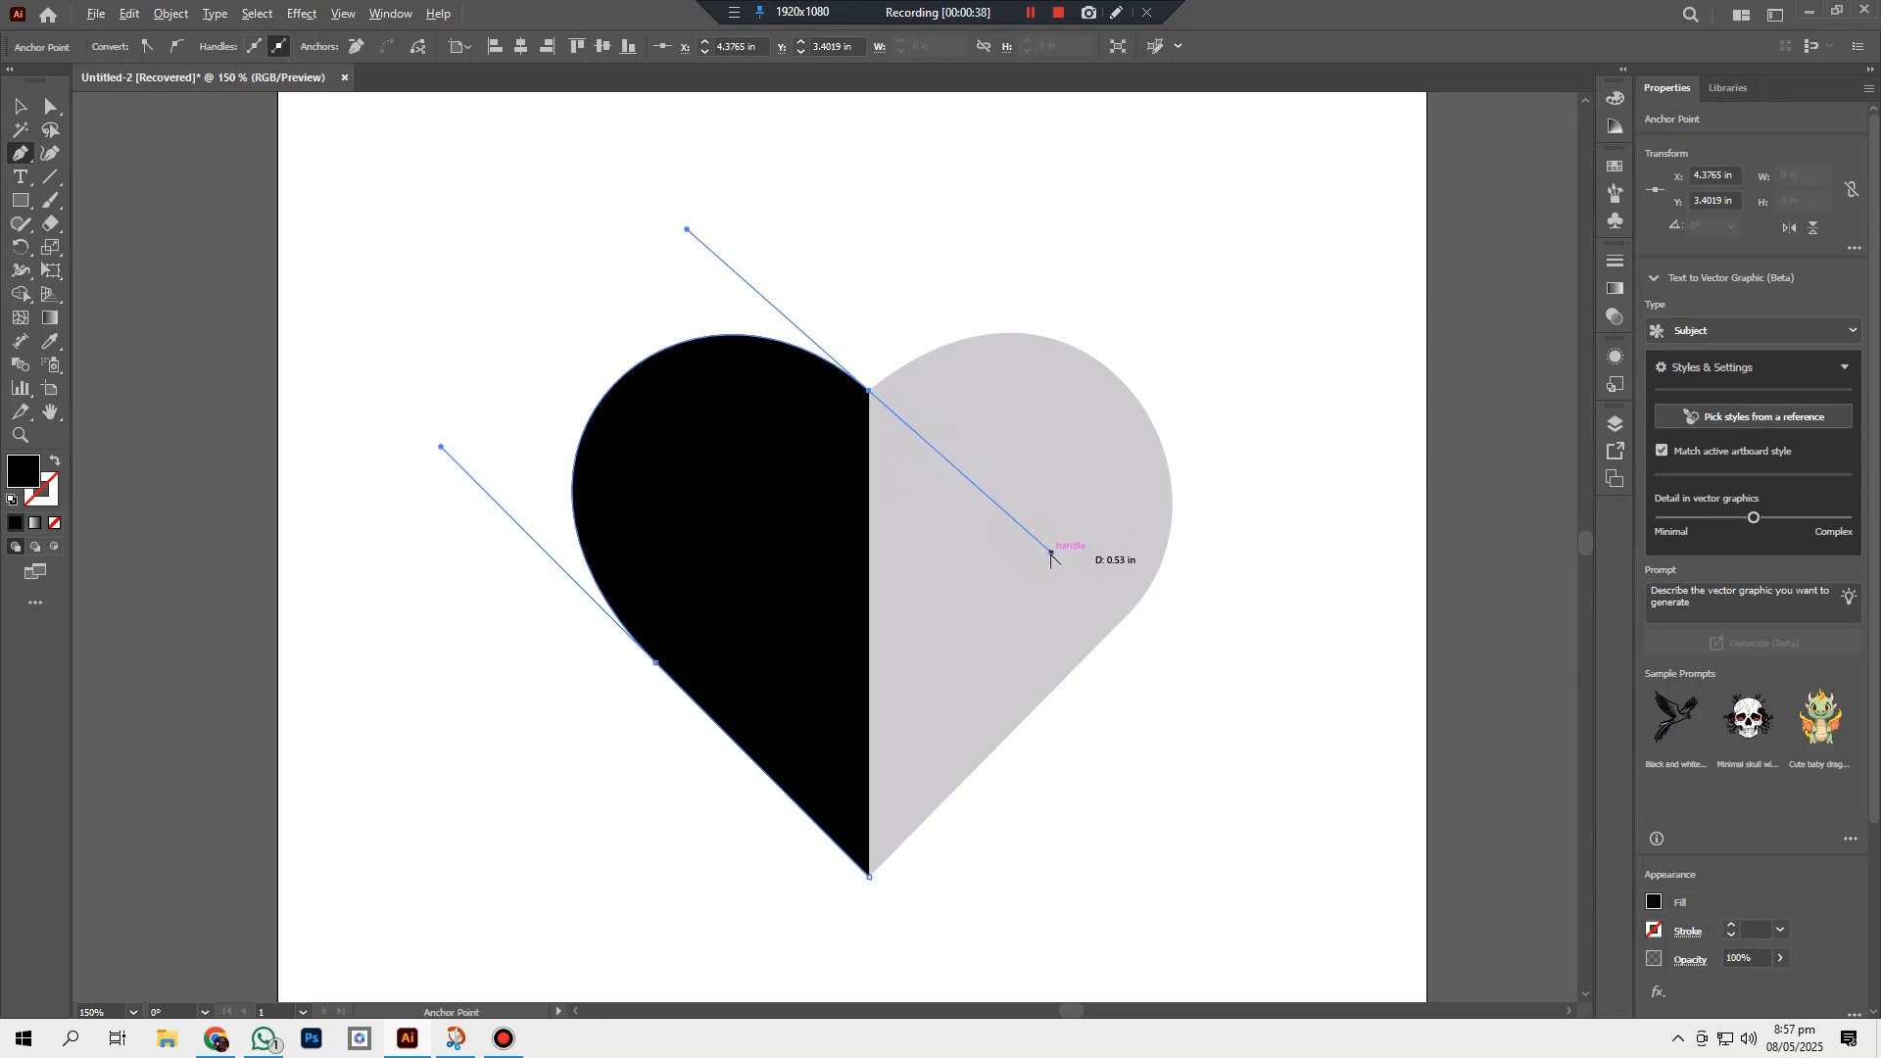
Step: Redirect the notch's outgoing handle up and right, trace the heart's right half, close the path at the bottom tip and deselect it
drag(1051, 556, 1062, 515)
drag(1064, 236, 1051, 208)
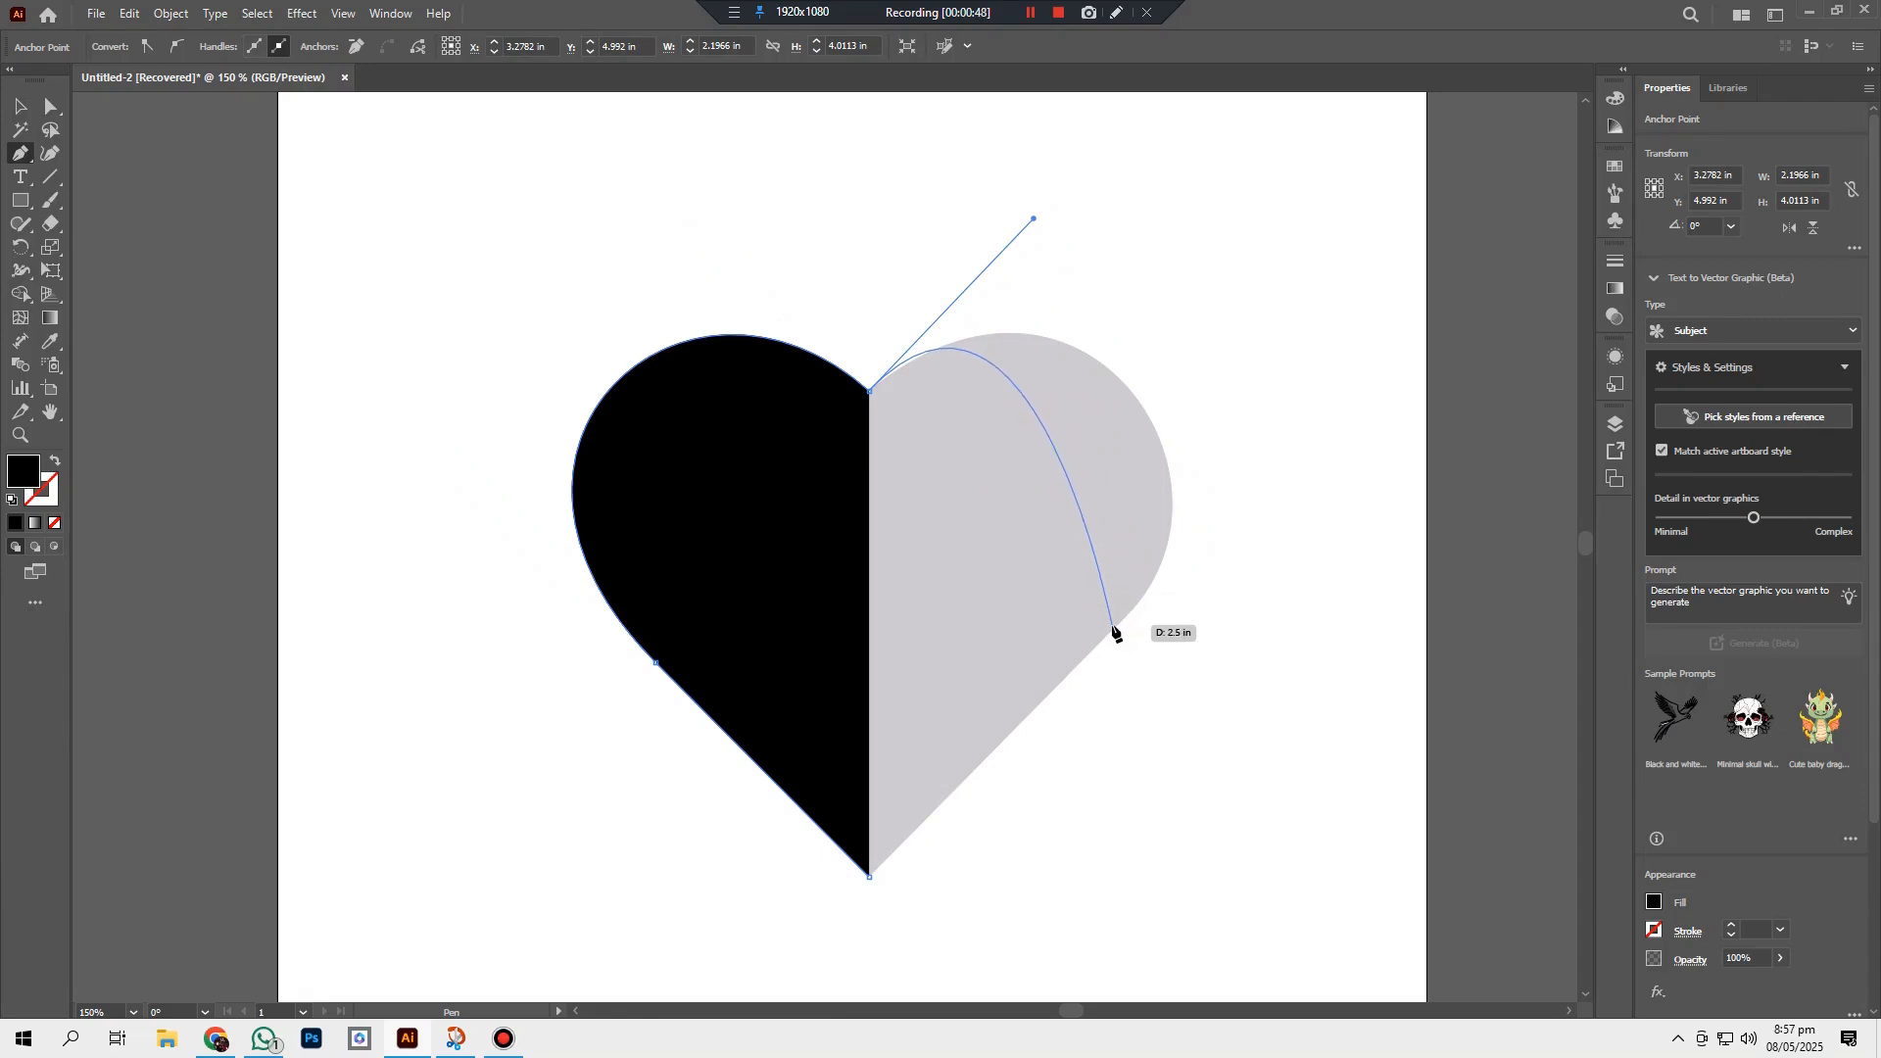
drag(1115, 630, 946, 812)
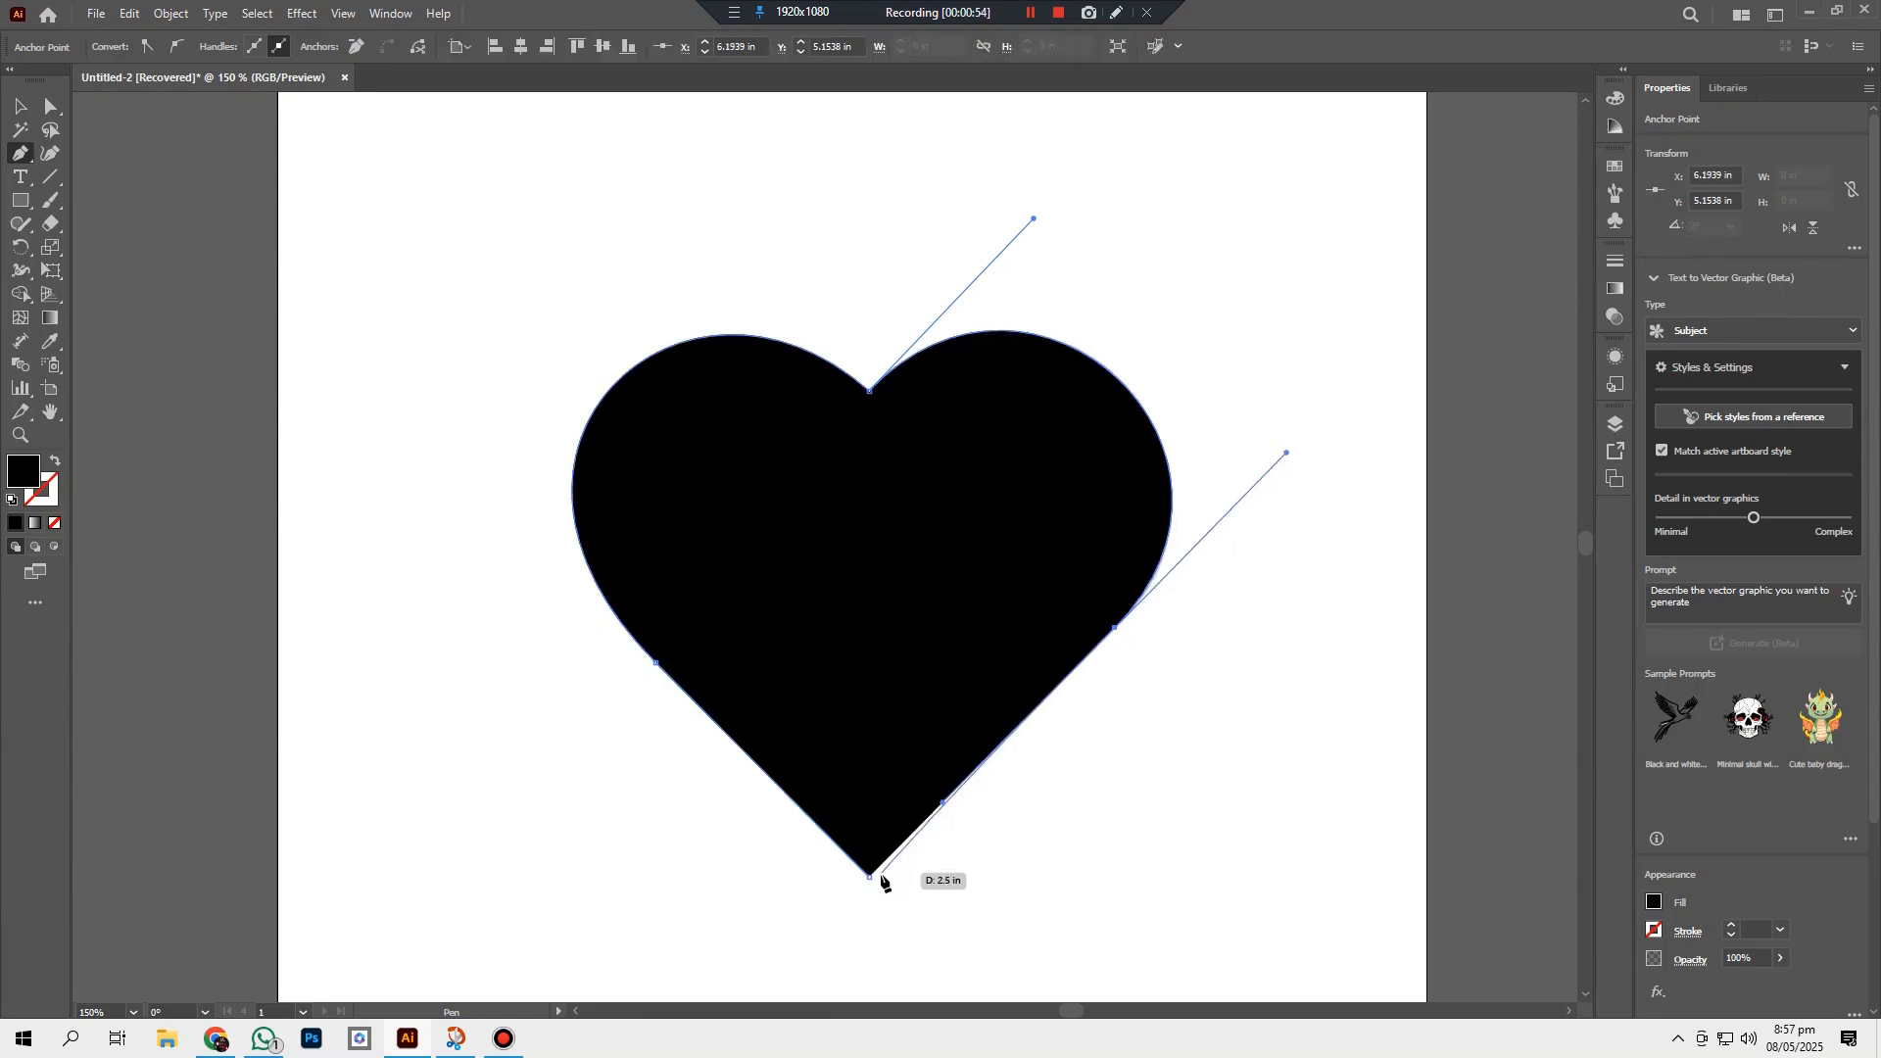
click(869, 878)
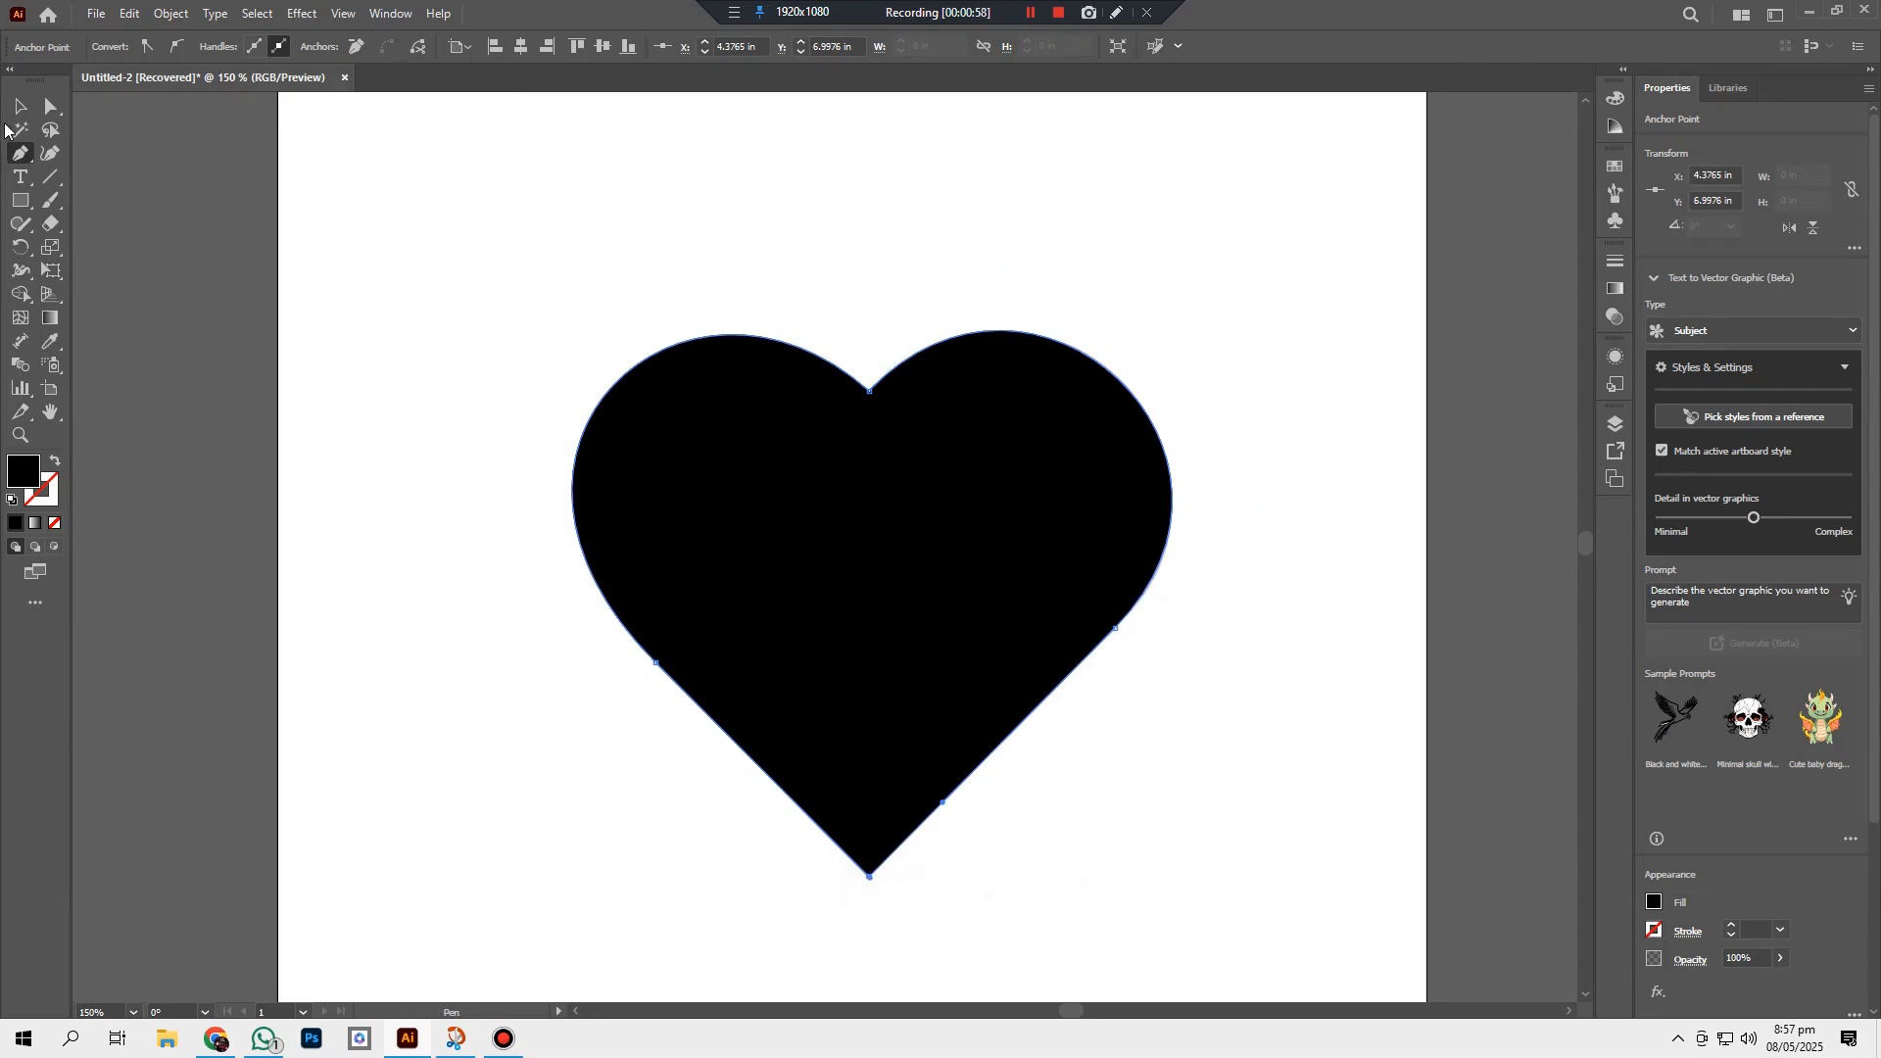
click(19, 107)
click(551, 224)
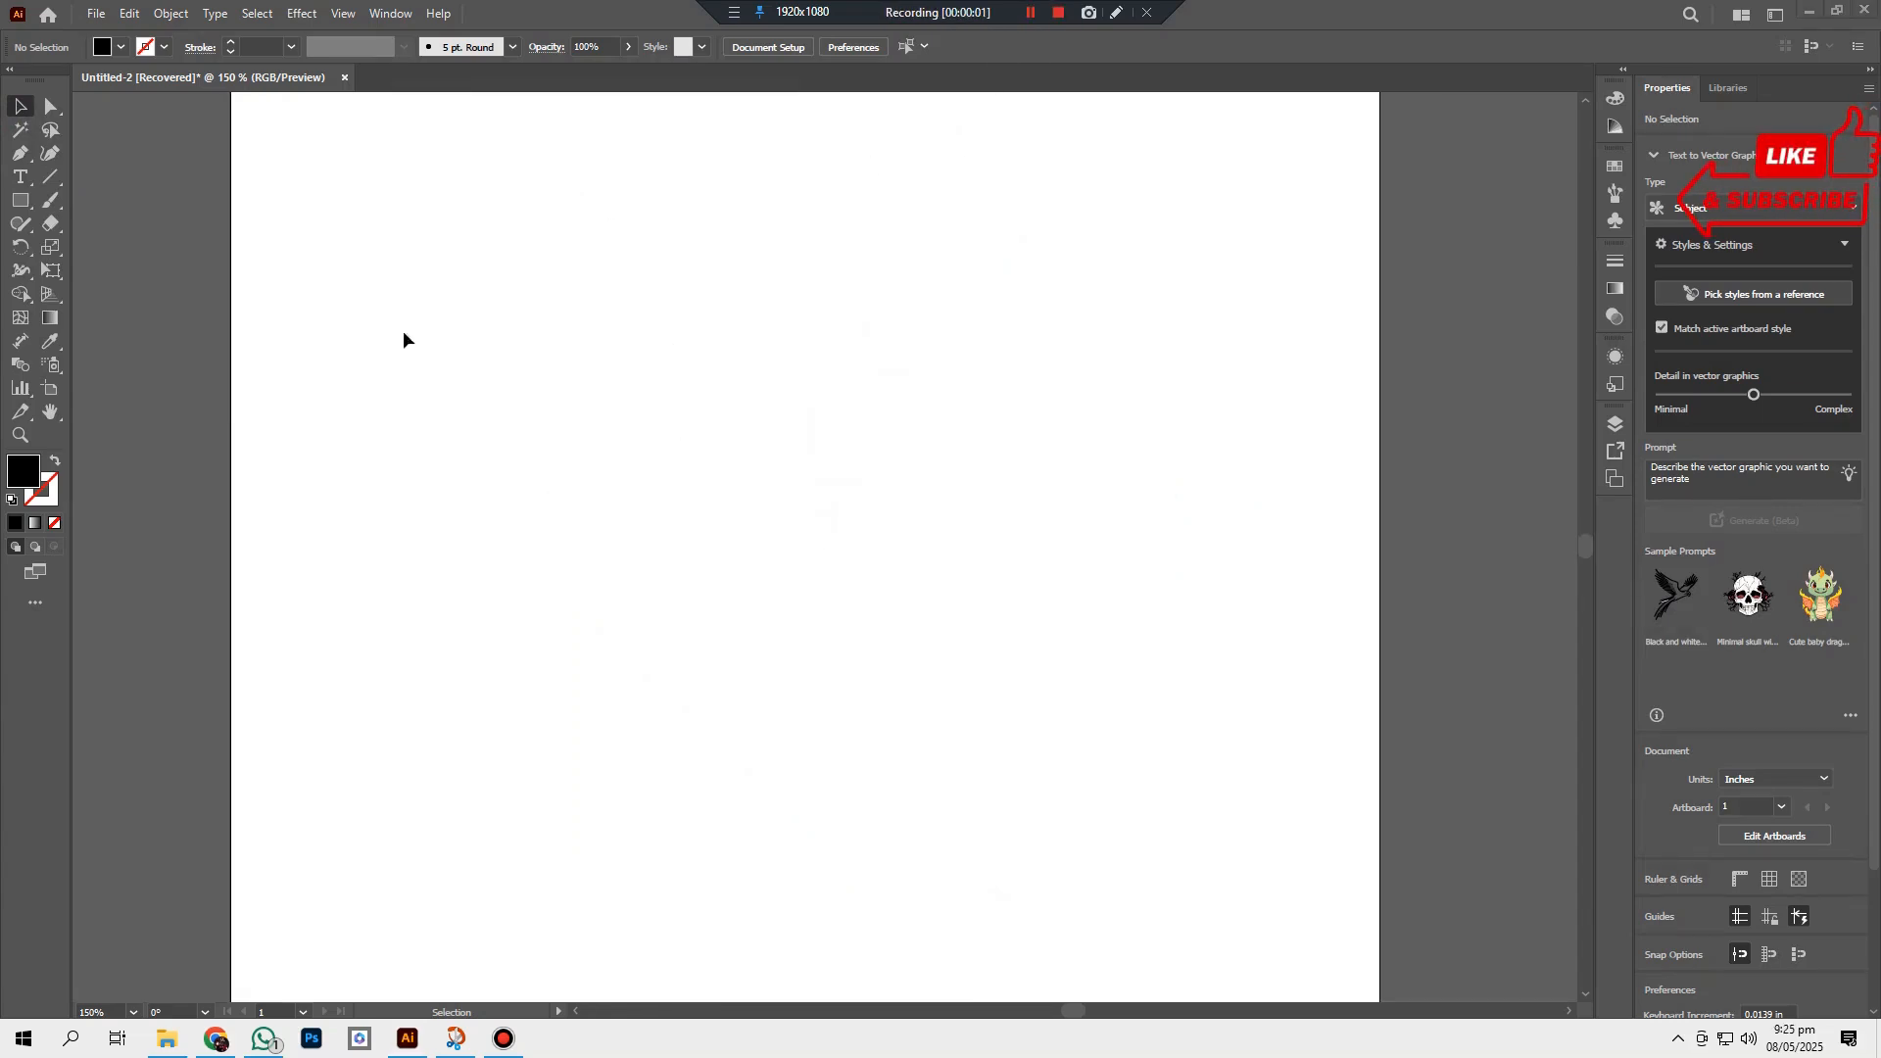
Step: Show the Pathfinder panel and move it next to the artboard's right edge
click(390, 13)
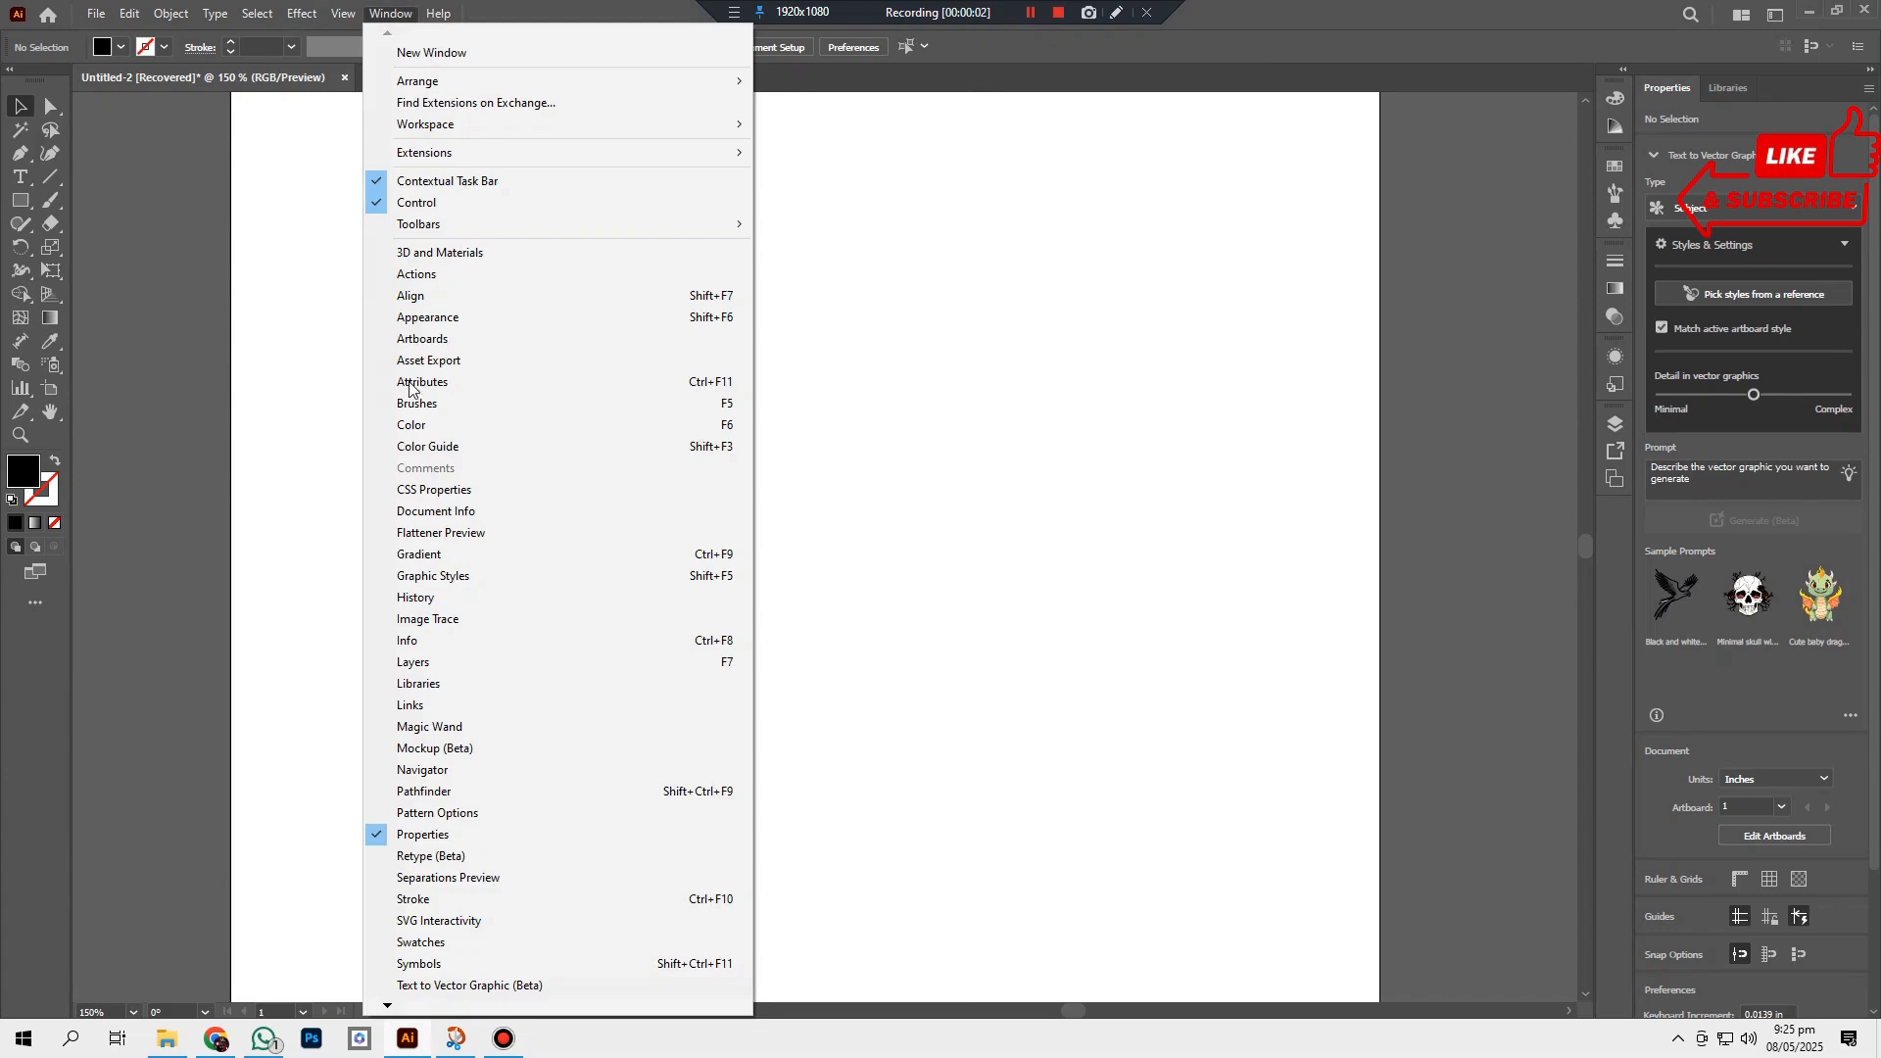
click(502, 789)
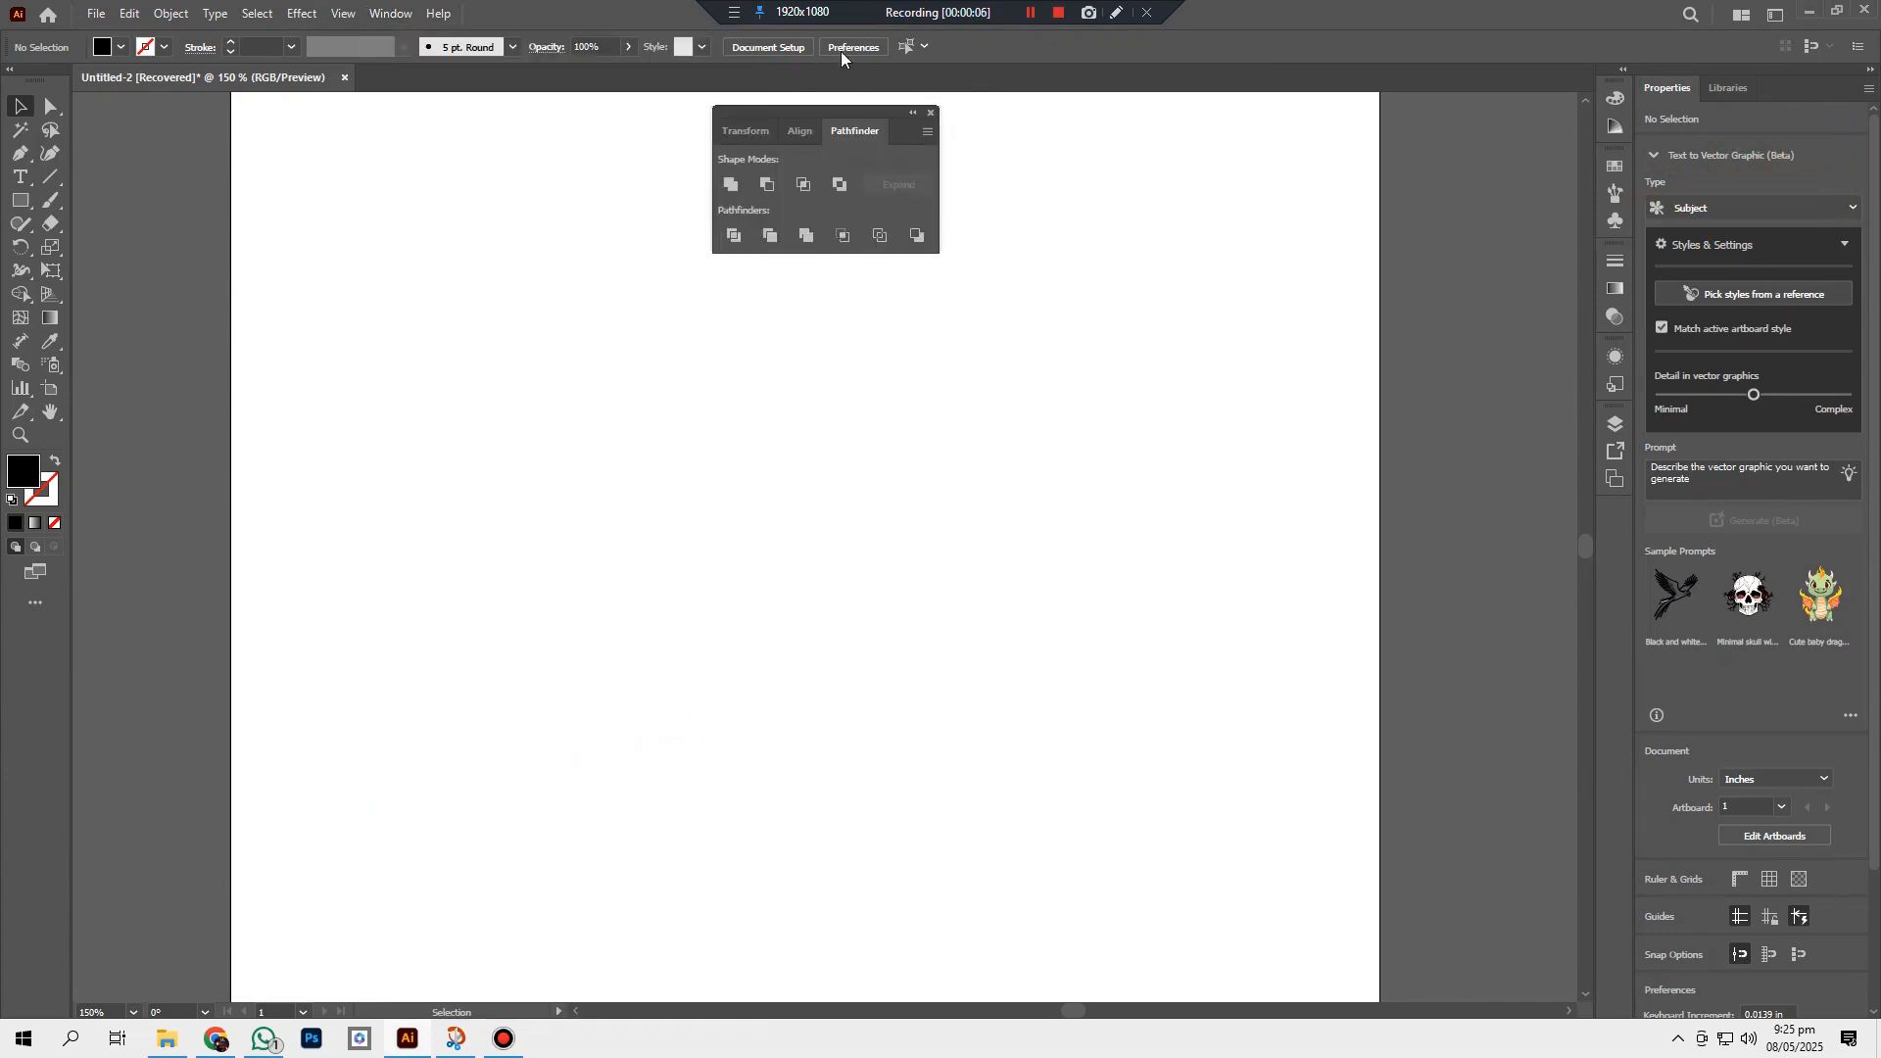
drag(862, 115, 1366, 260)
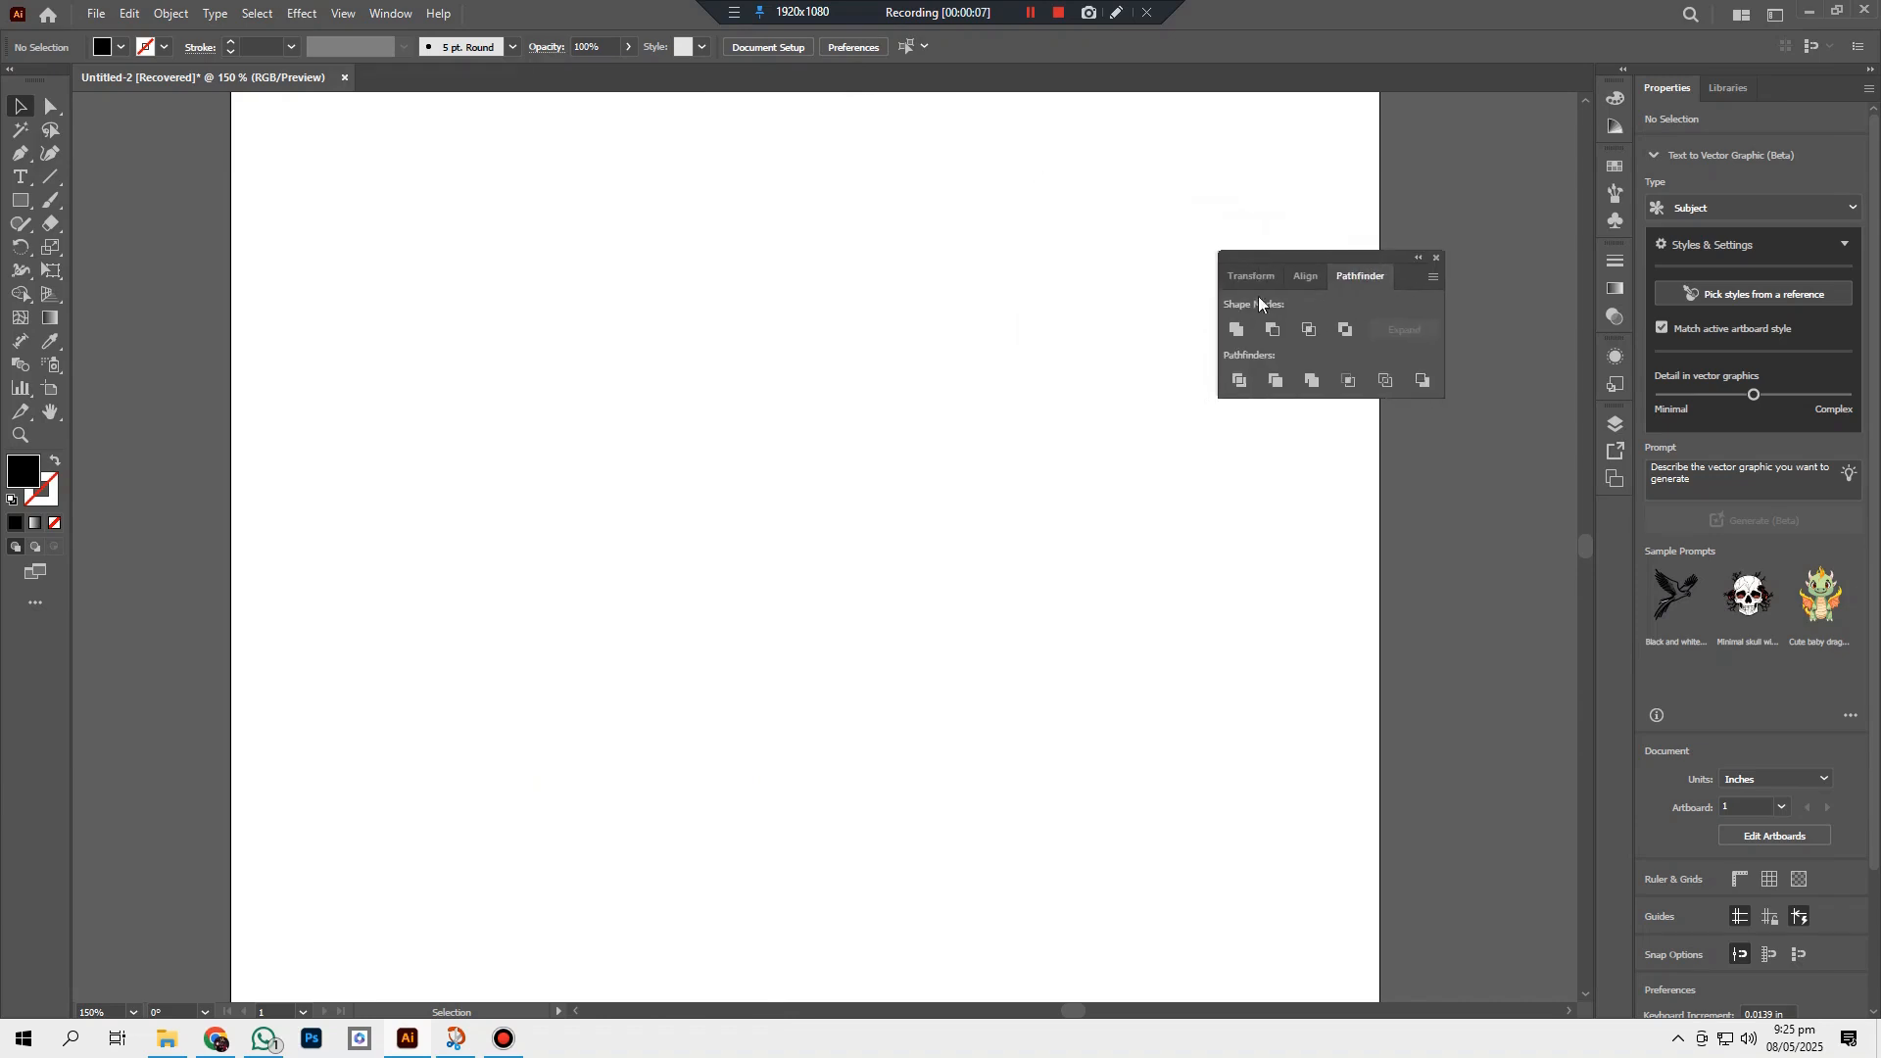
Step: Draw a circle about 1.24 in across with the Ellipse tool and swap its fill and stroke to leave only a black outline
right_click(20, 184)
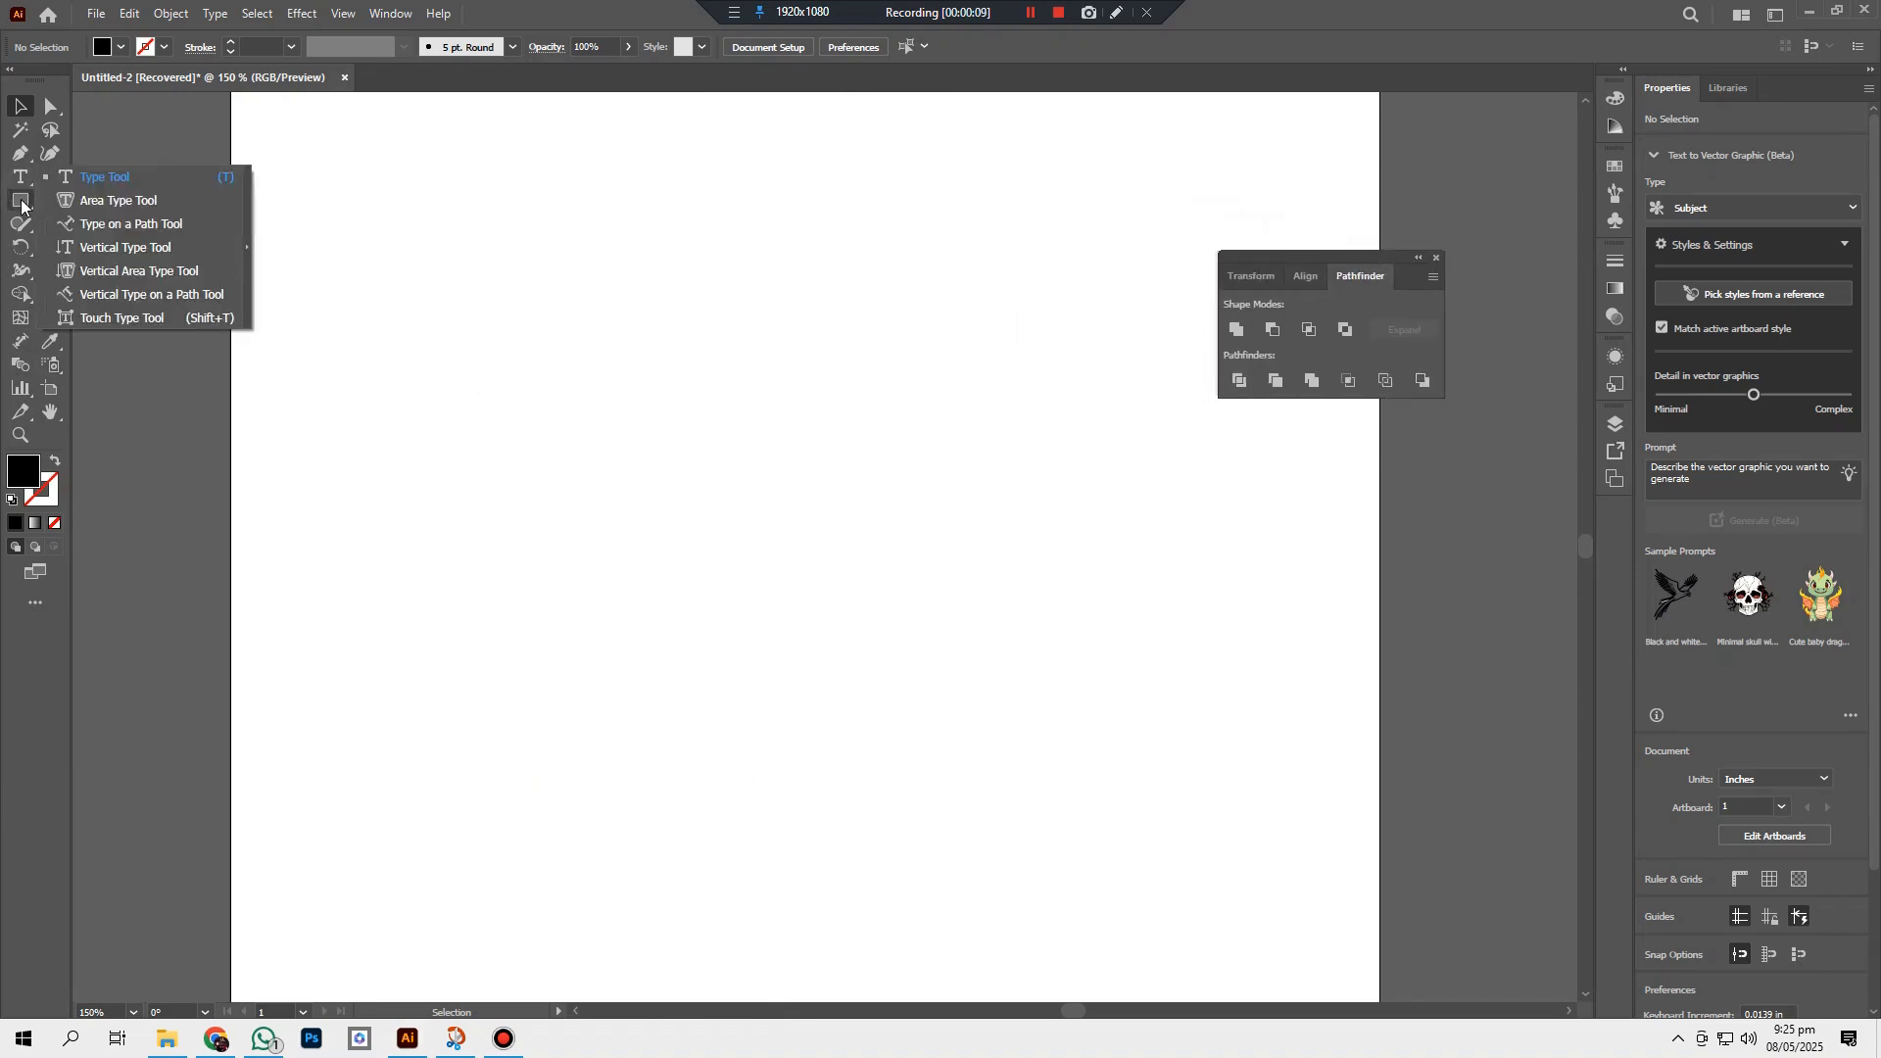
right_click(20, 199)
click(88, 248)
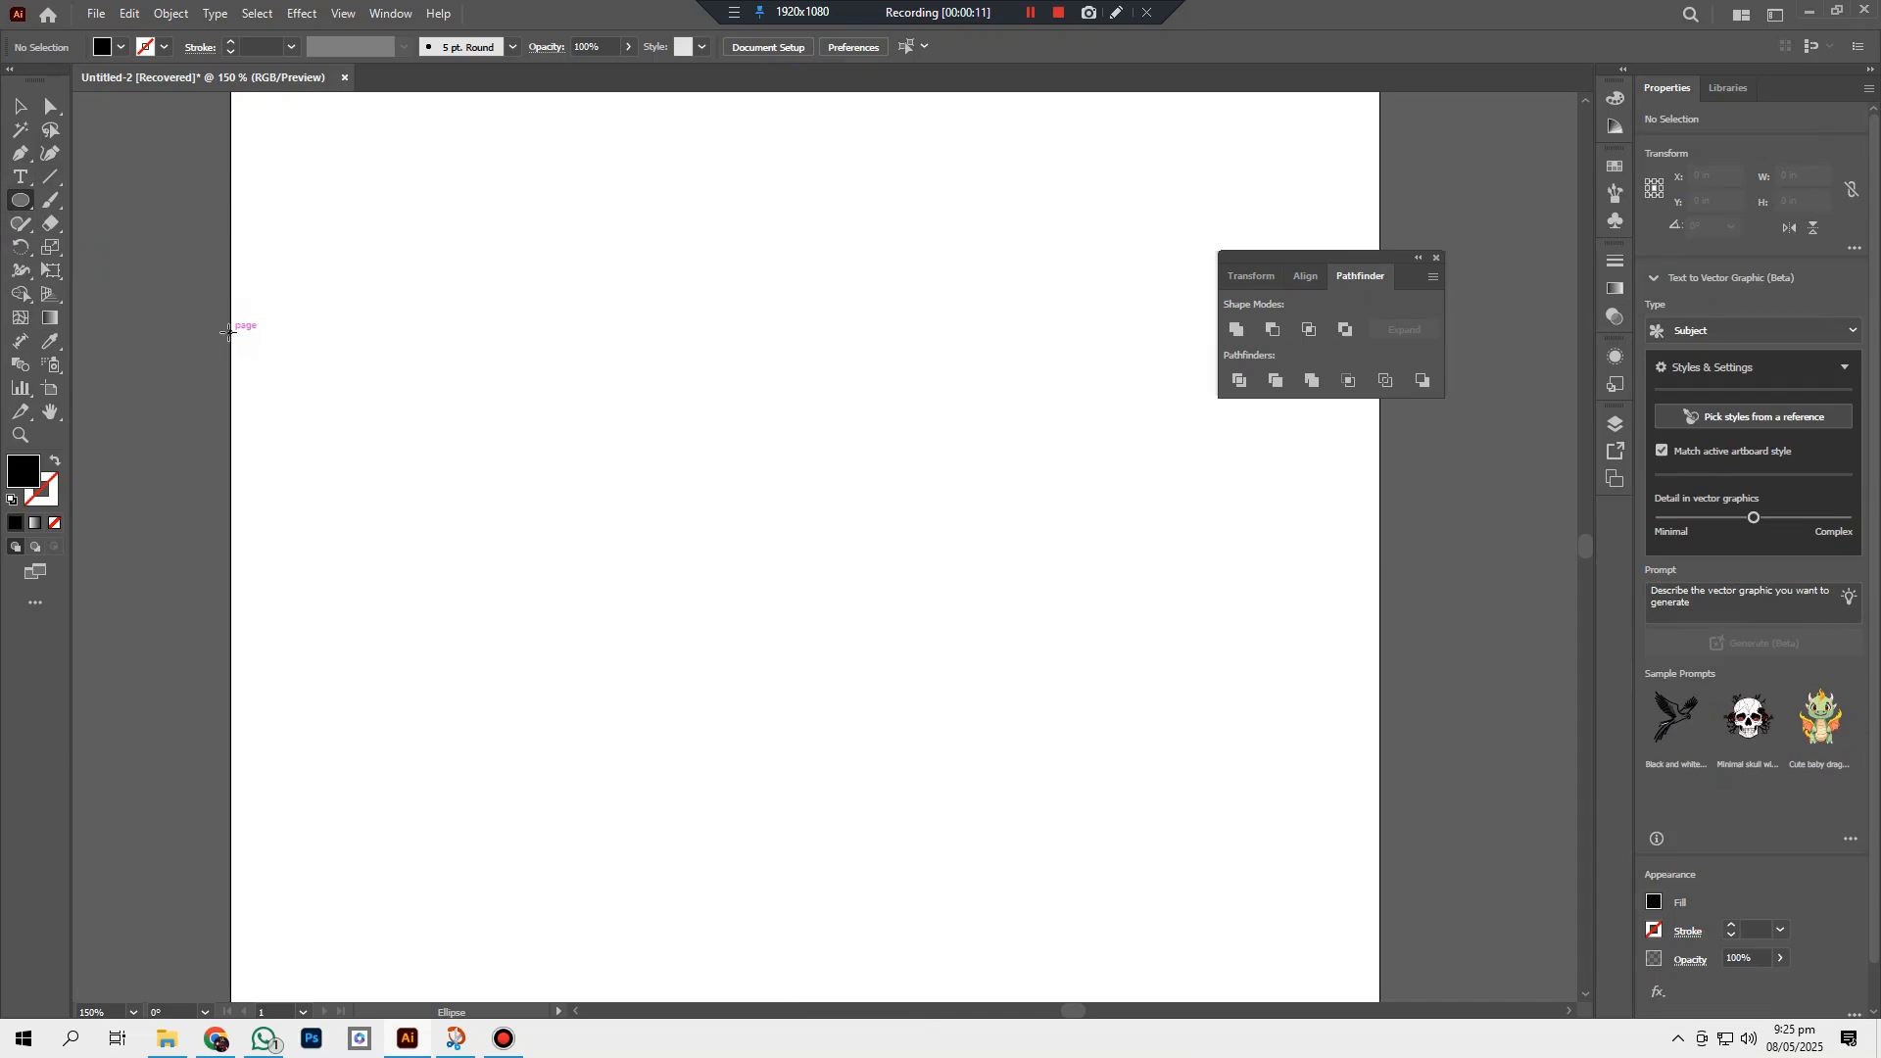
drag(566, 370, 734, 538)
click(55, 459)
Step: Duplicate the circle about 0.9 in to its right so the two overlap, and select both circles
click(20, 107)
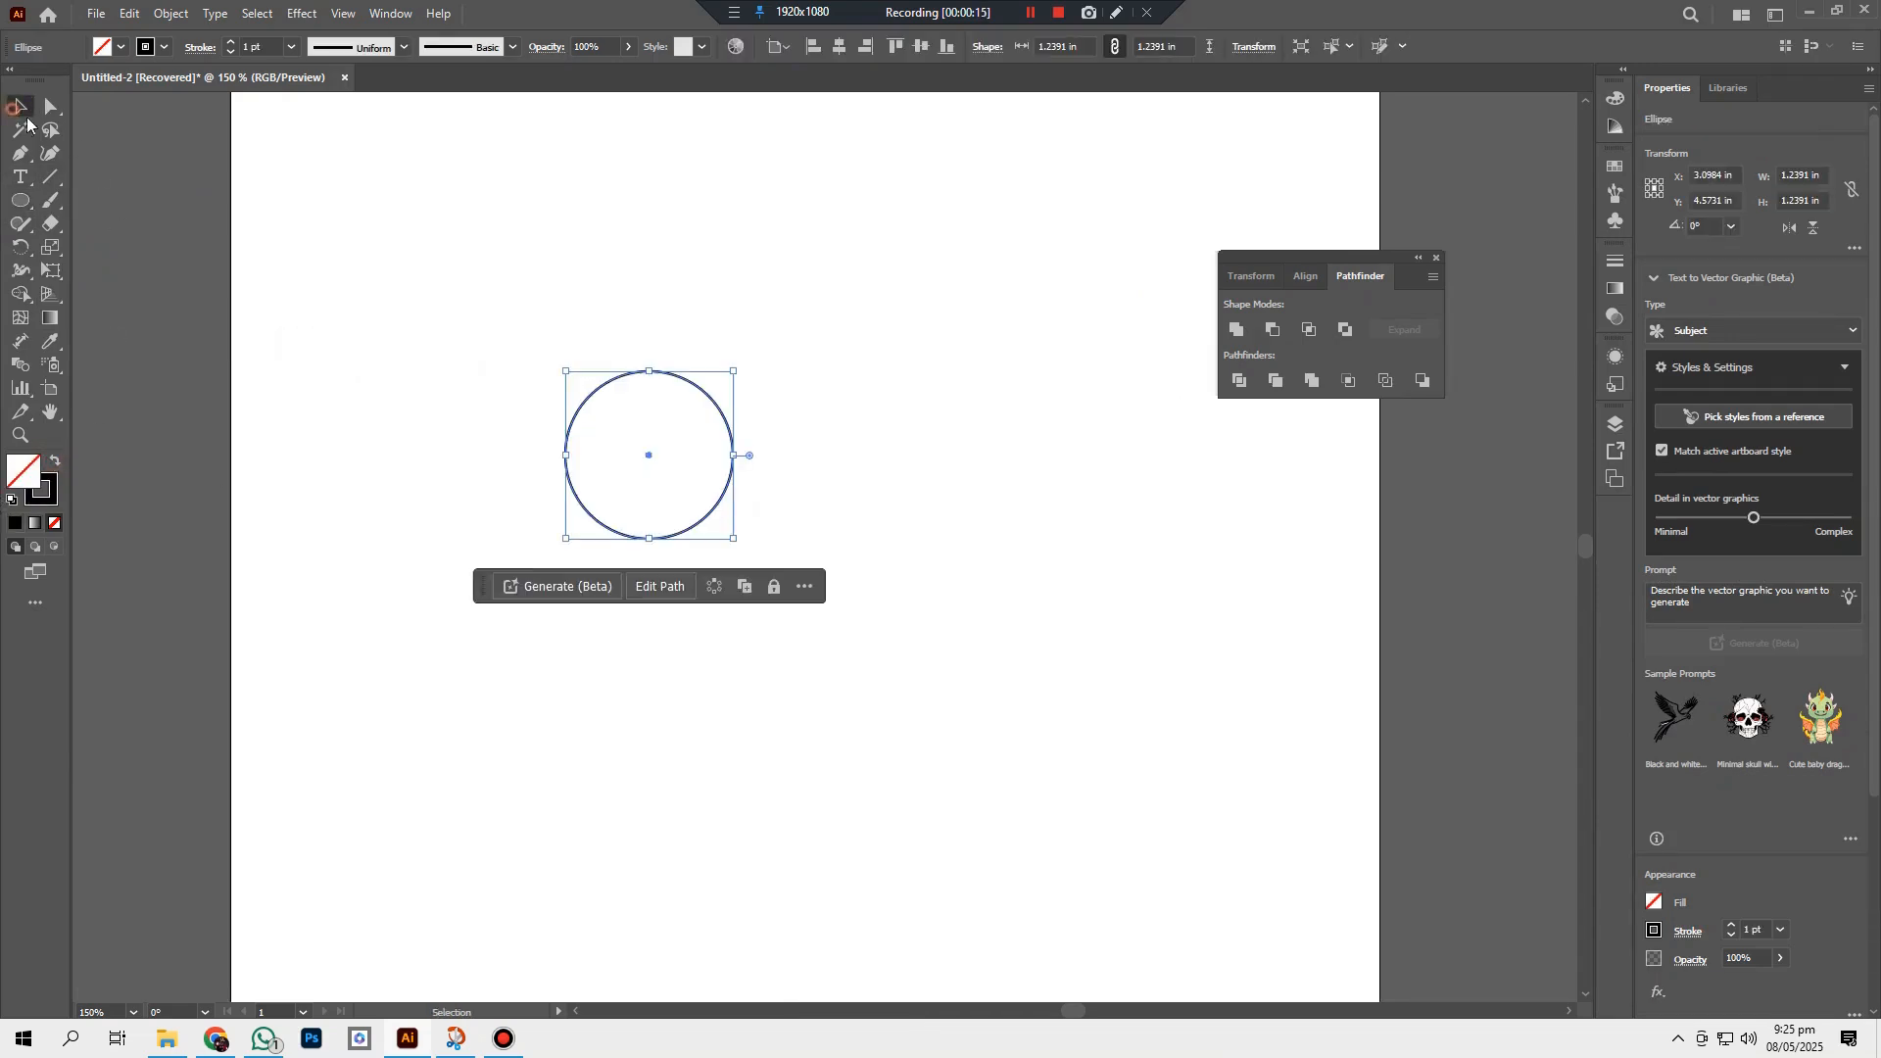
drag(713, 404, 838, 384)
drag(496, 276, 969, 619)
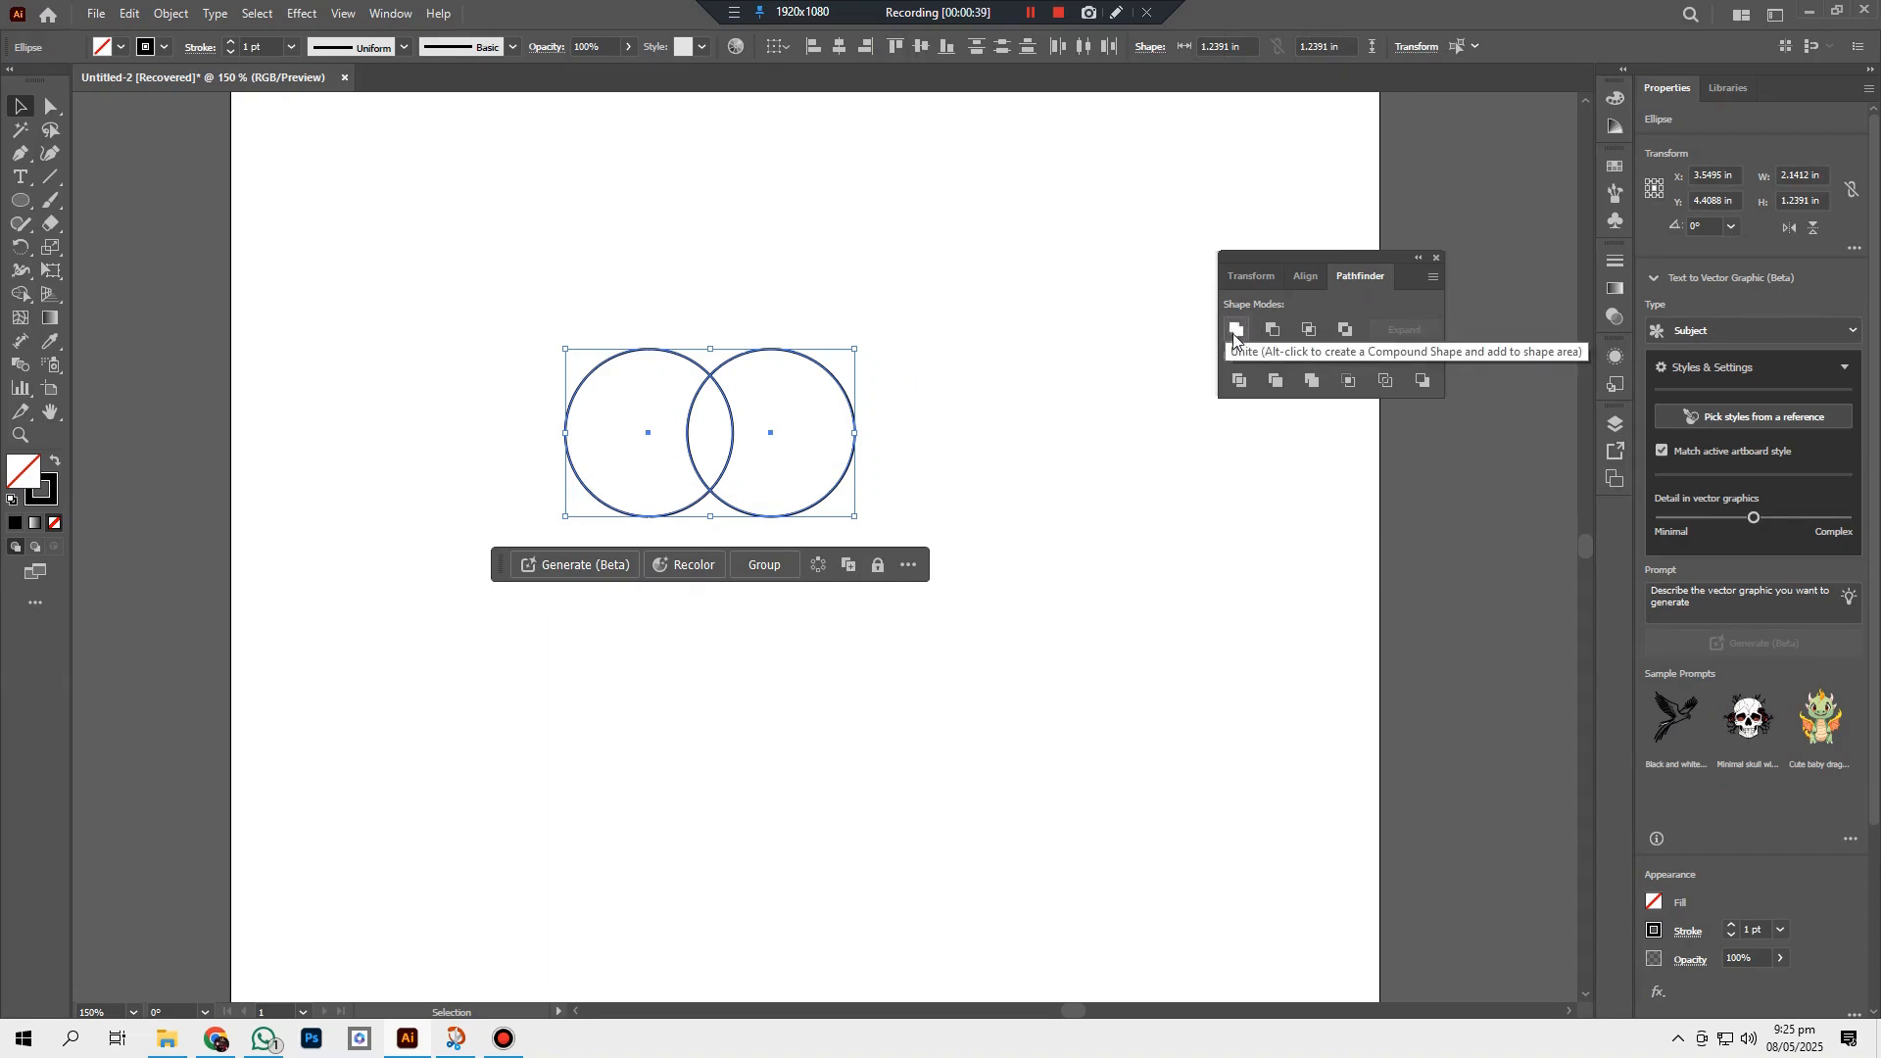
Step: Try merging the two overlapping circles with Pathfinder Unite, inspect the merged outline's anchor points, and undo the merge
click(1237, 330)
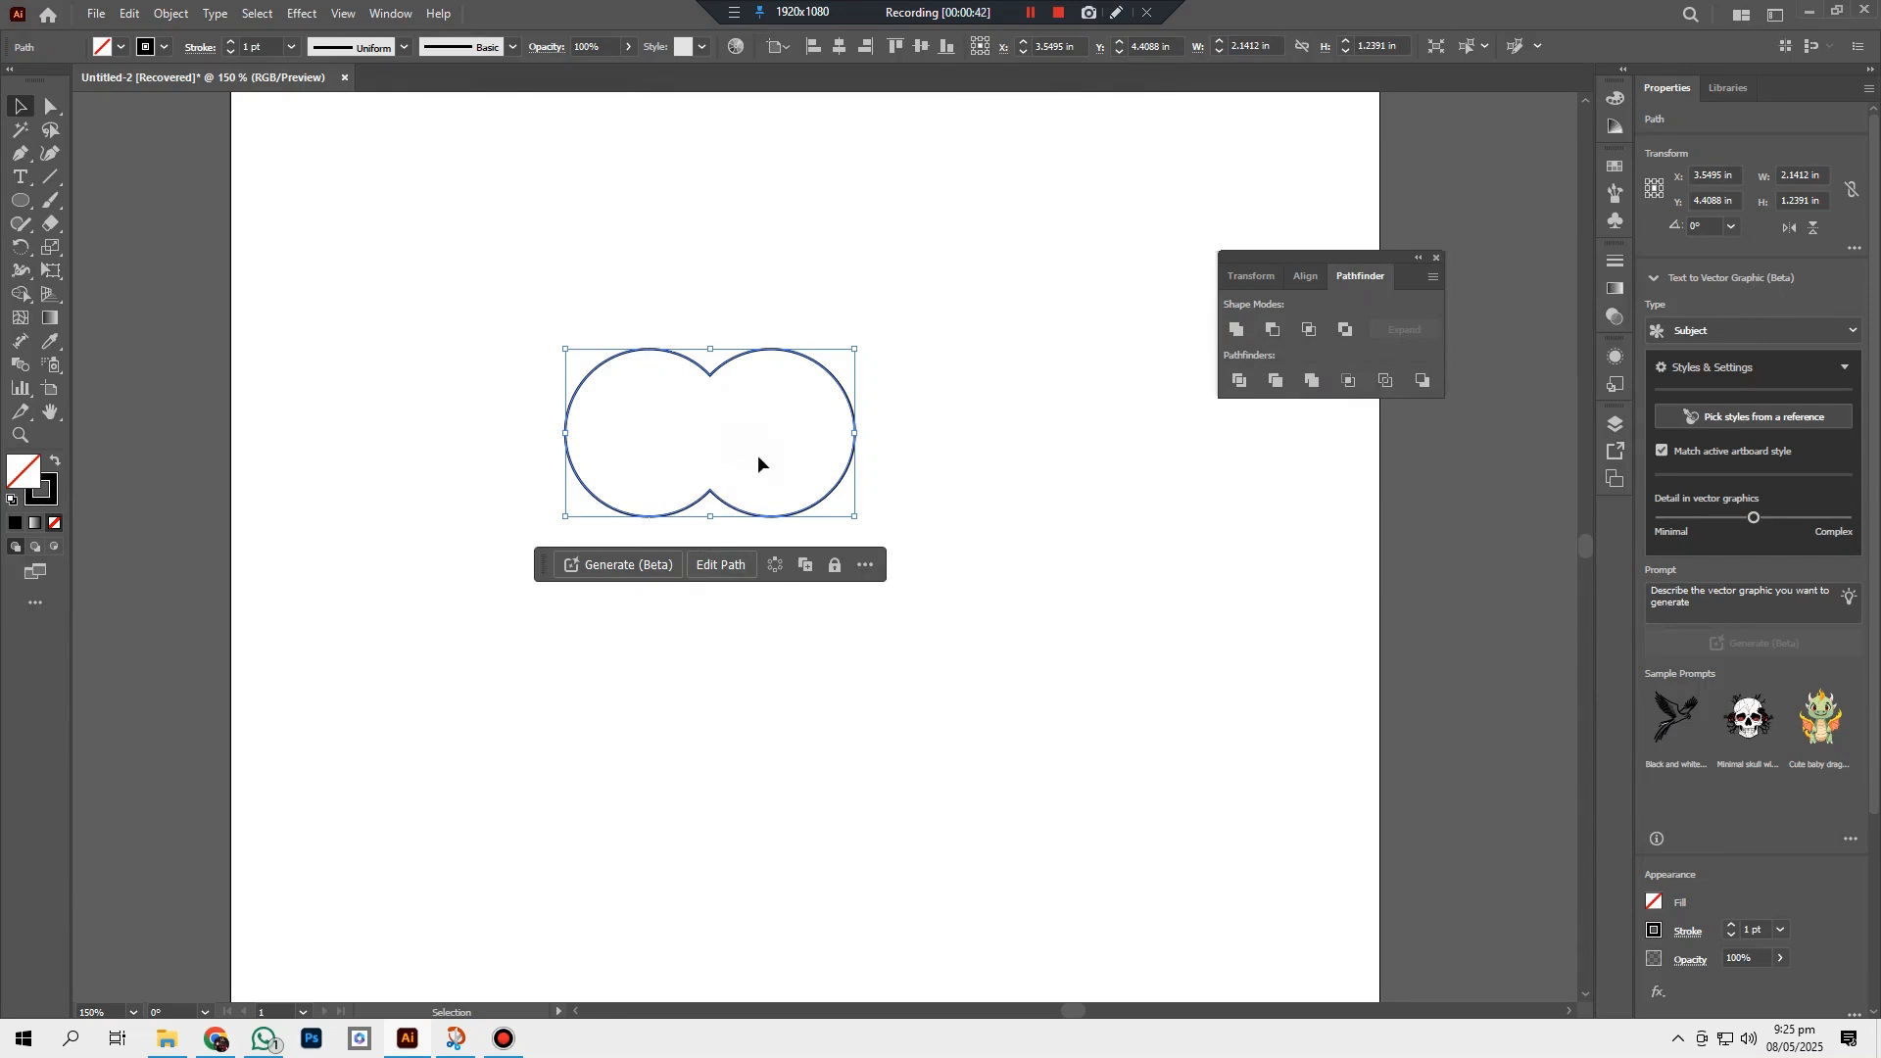
key(a)
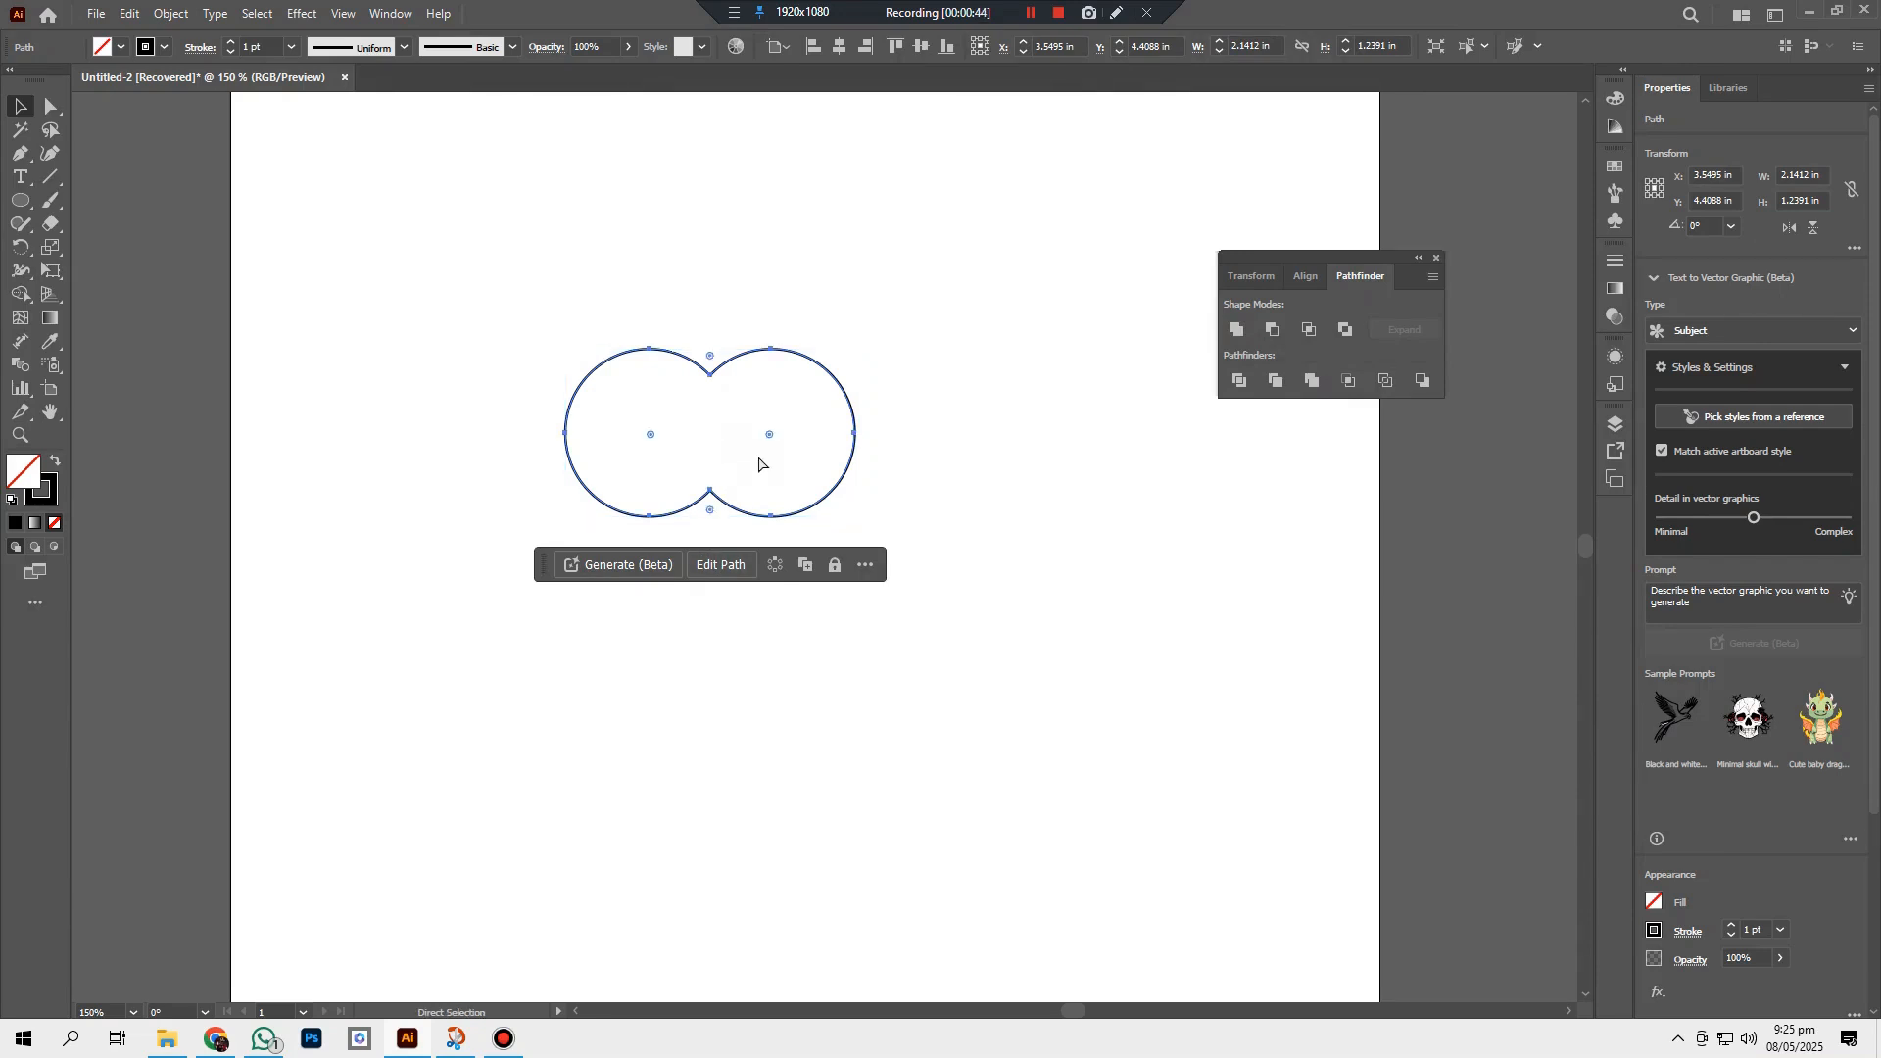
key(ctrl+z)
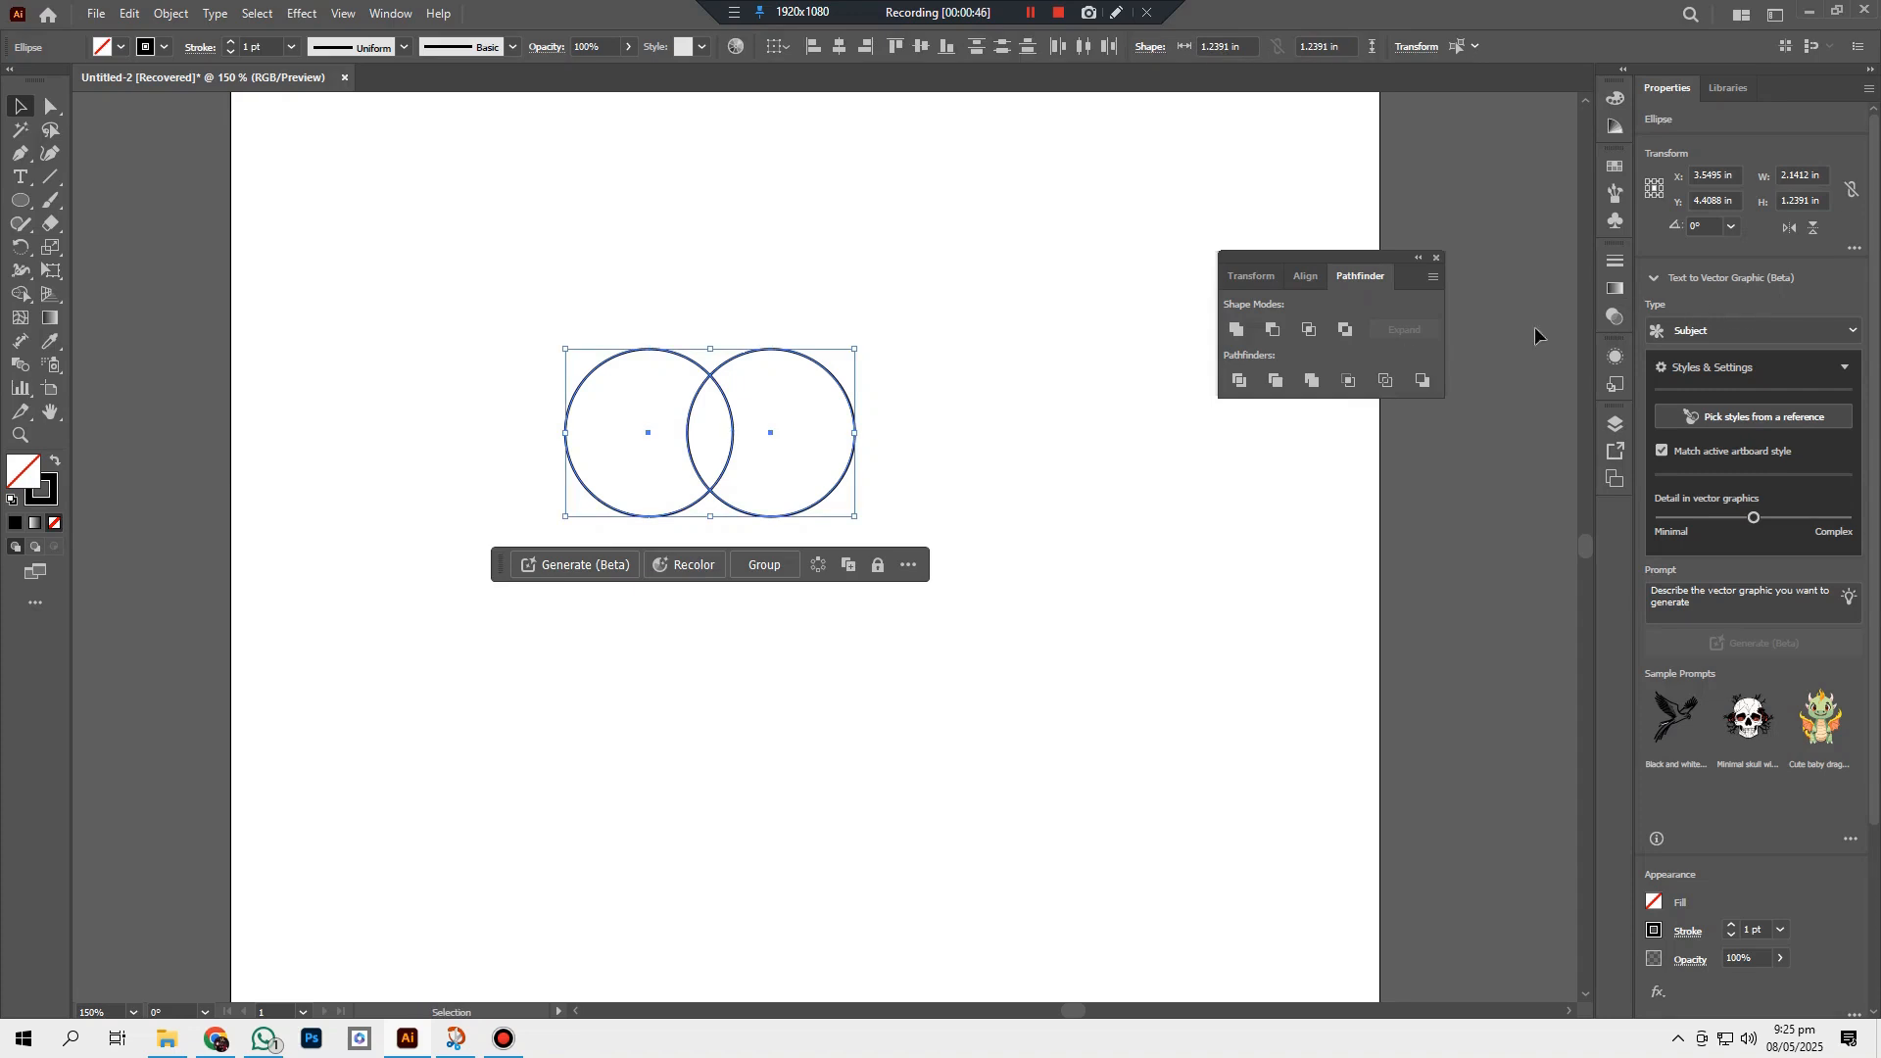
Step: Try the Minus Front and Intersect shape modes on the two overlapping circles, undoing each one
click(1273, 332)
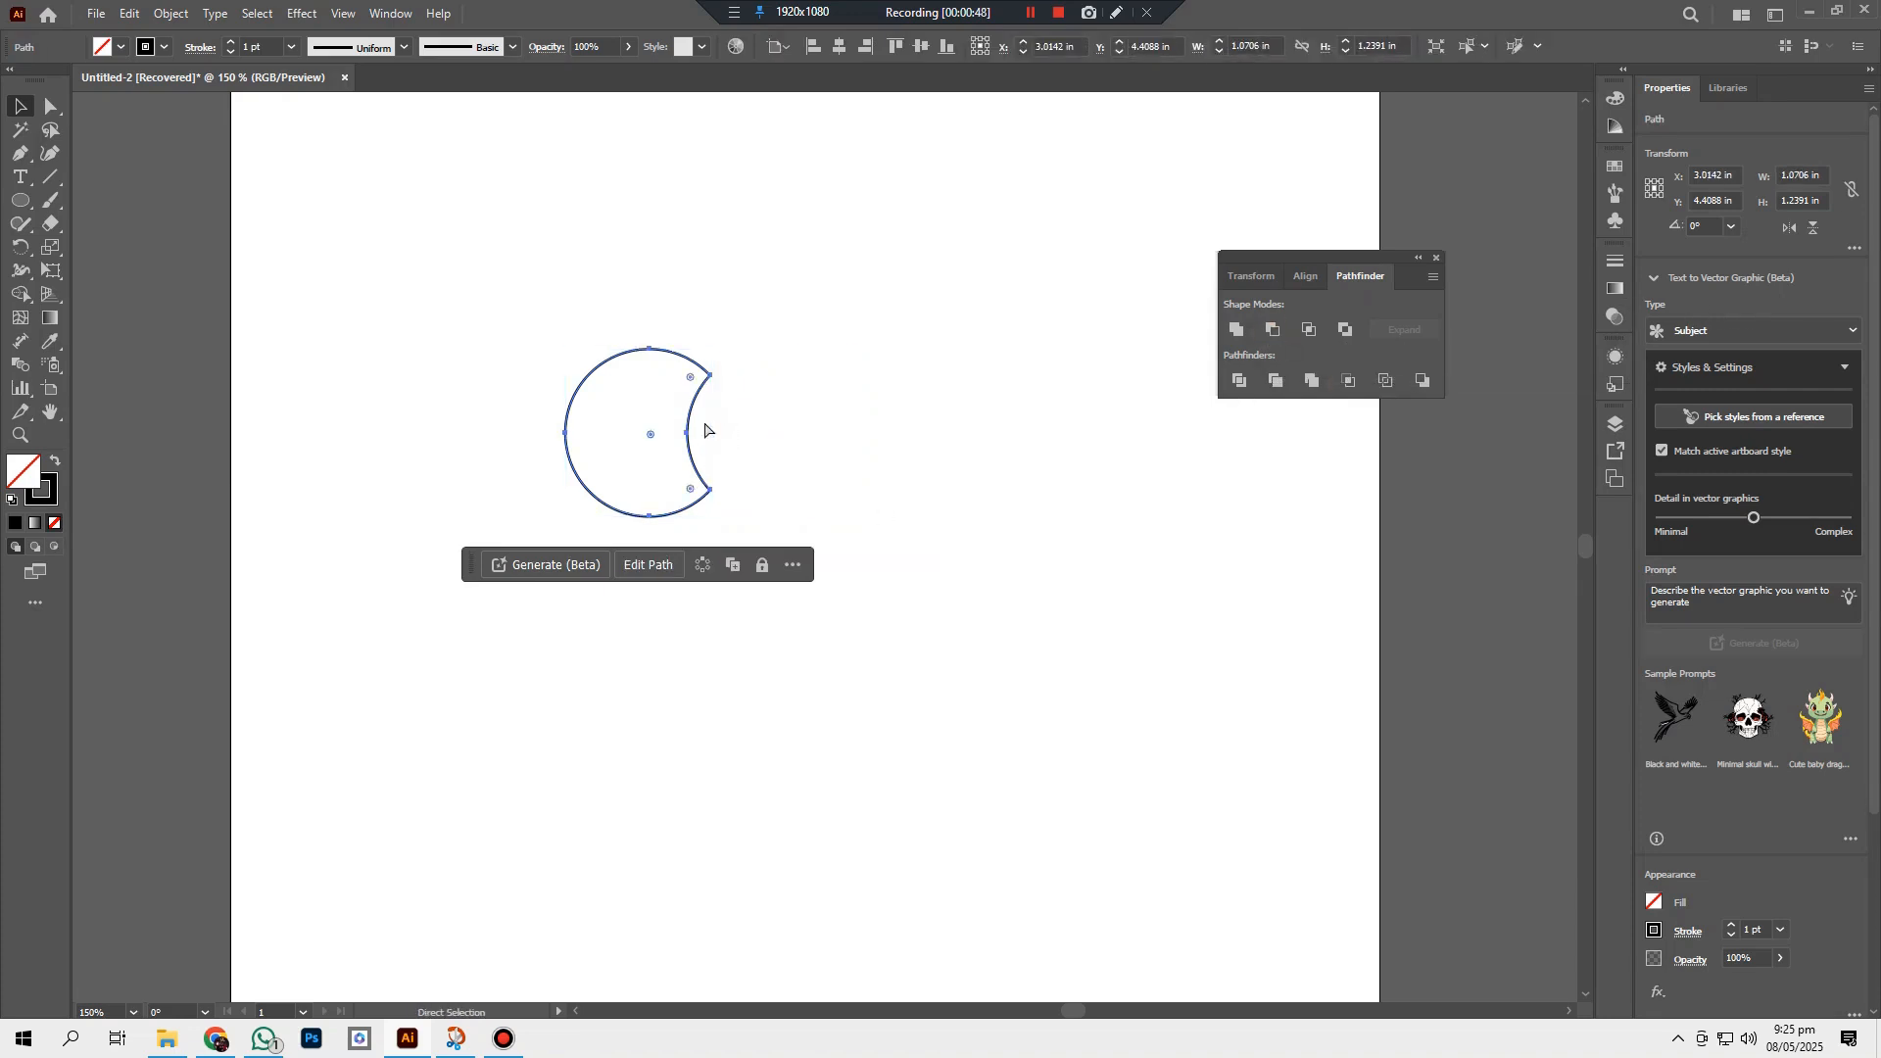
key(ctrl+z)
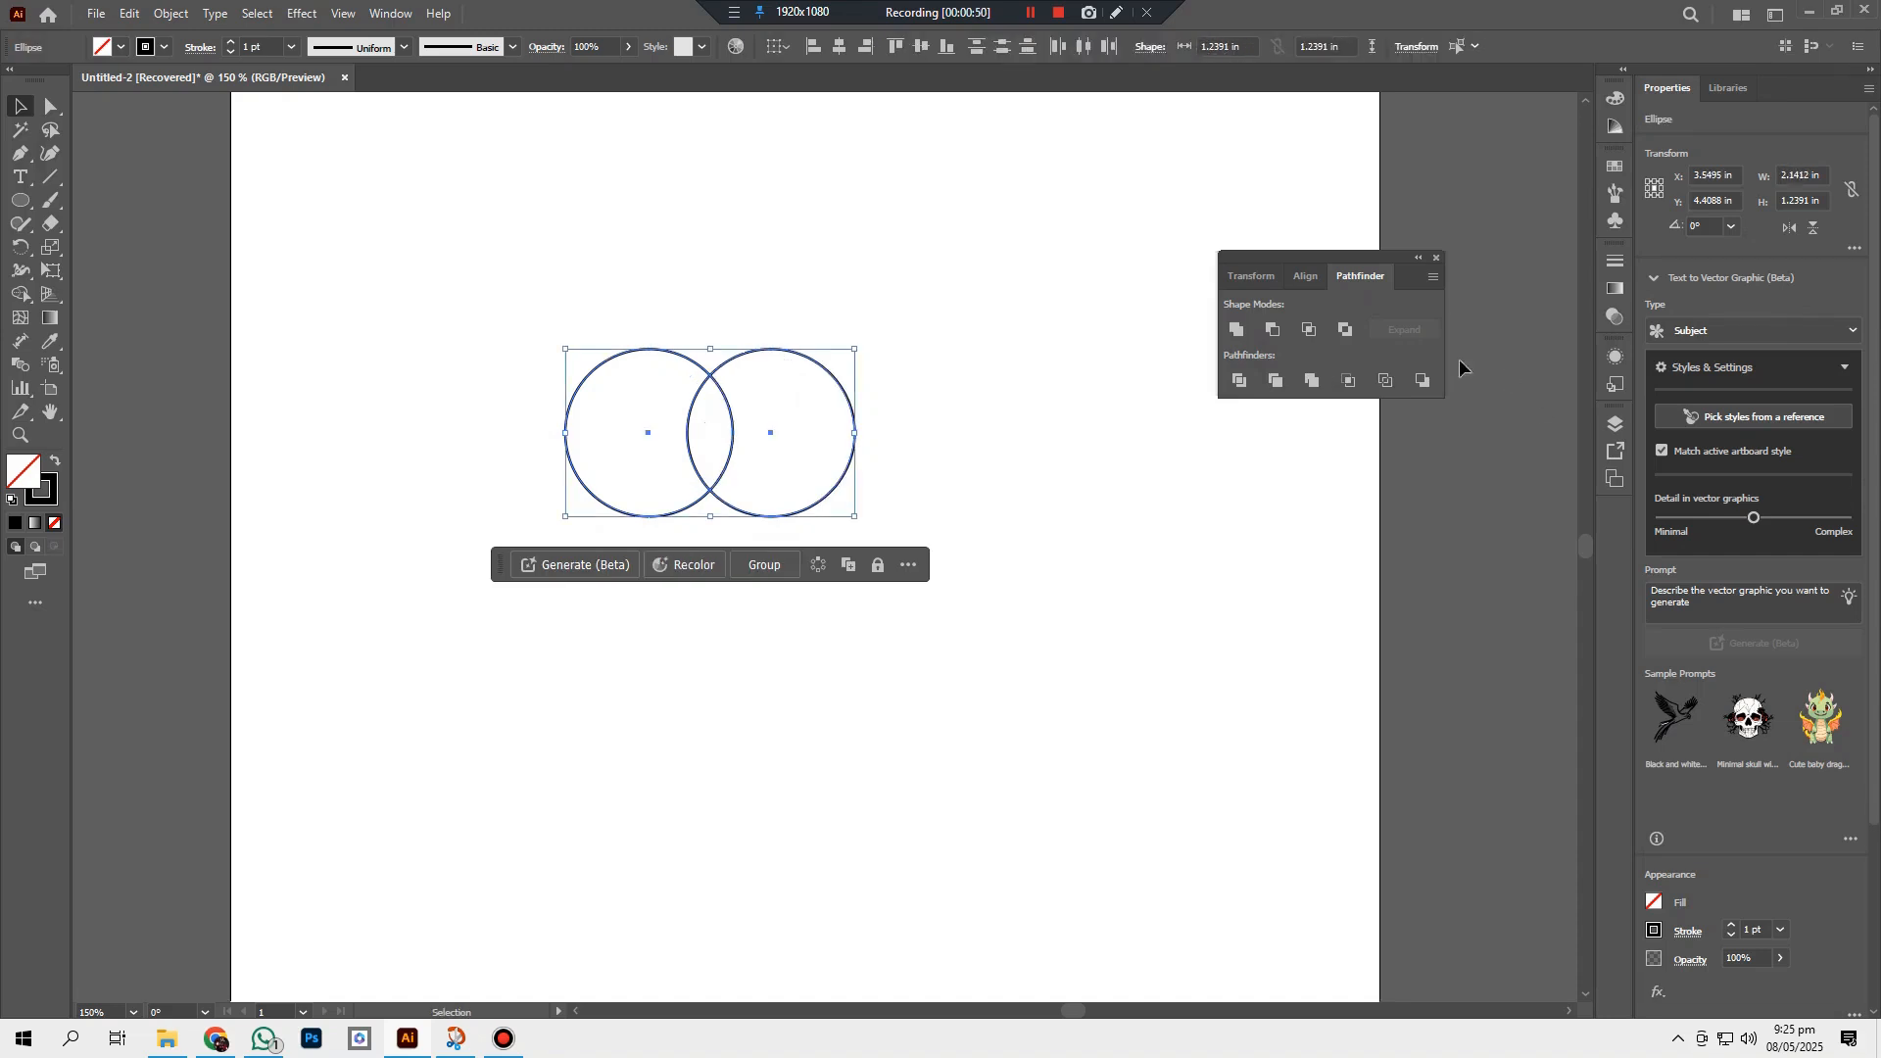
click(1311, 331)
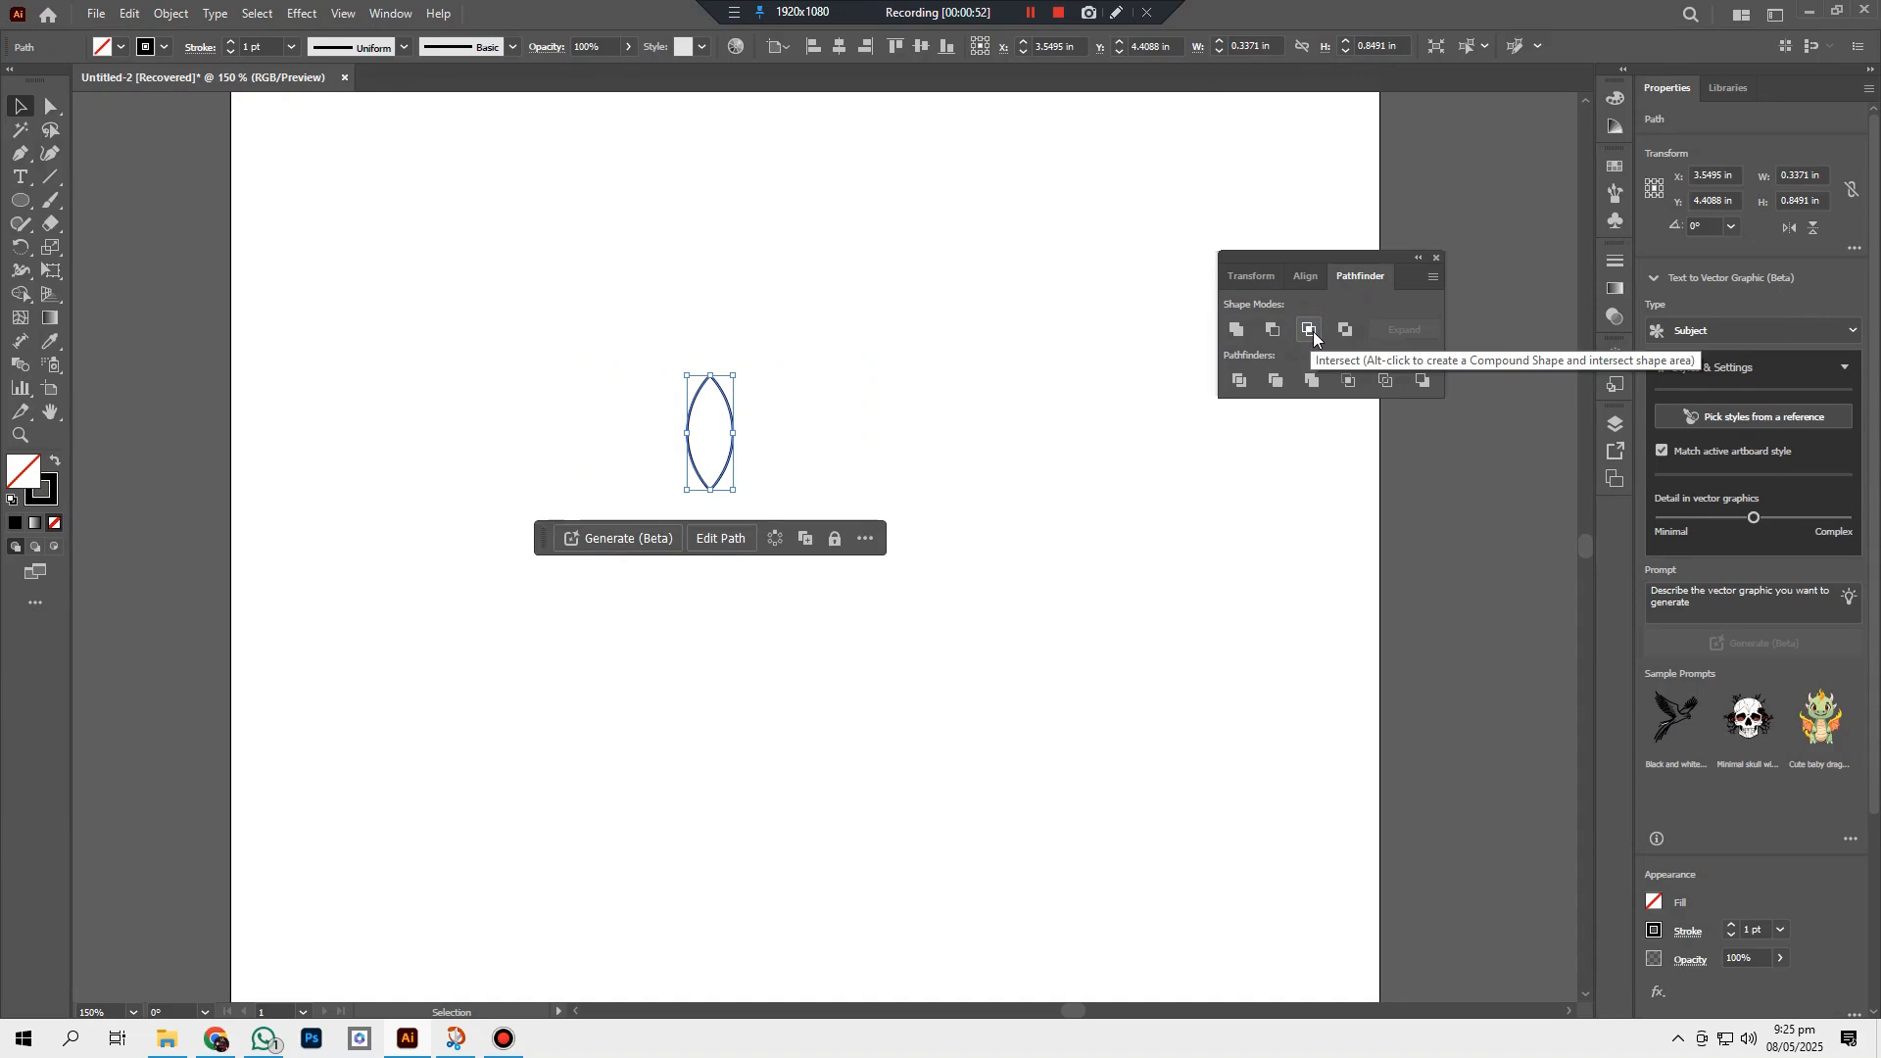
key(ctrl+z)
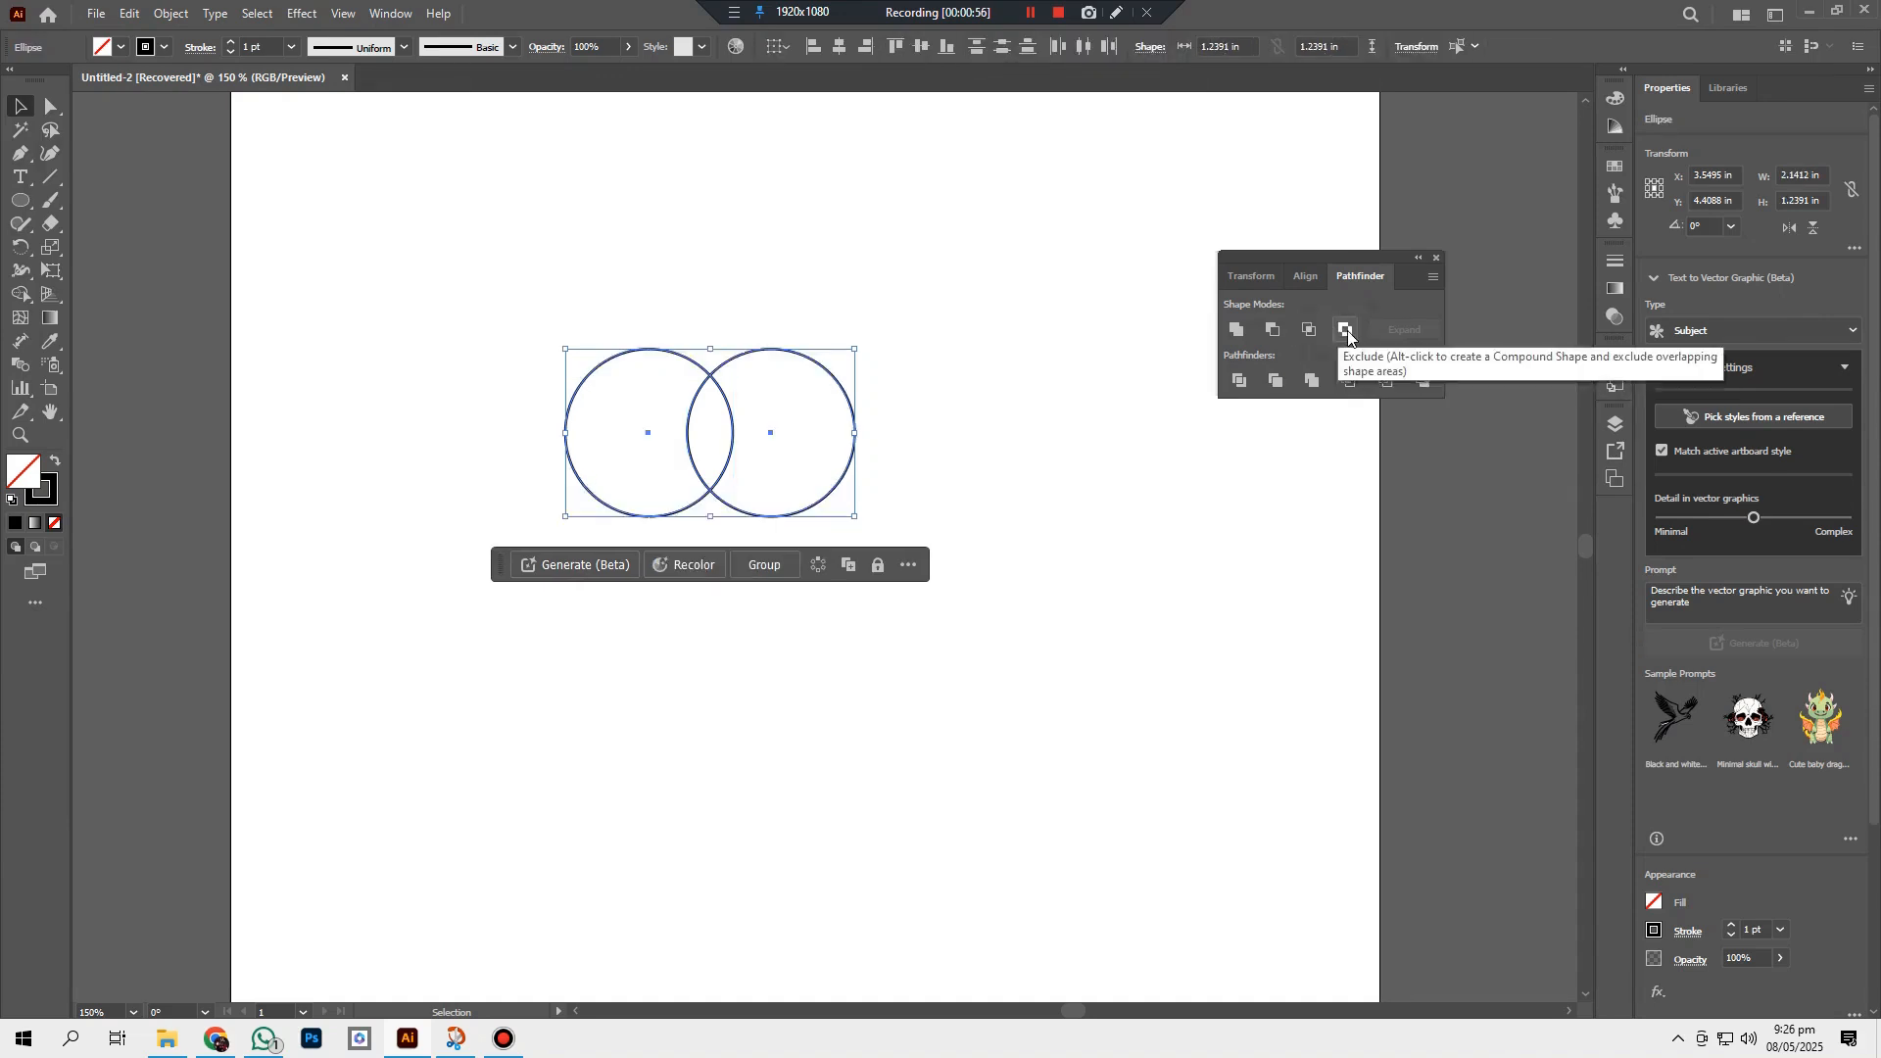
Step: Try the Exclude shape mode on the two overlapping circles, move the right crescent away from the left one, and undo the changes
click(1348, 333)
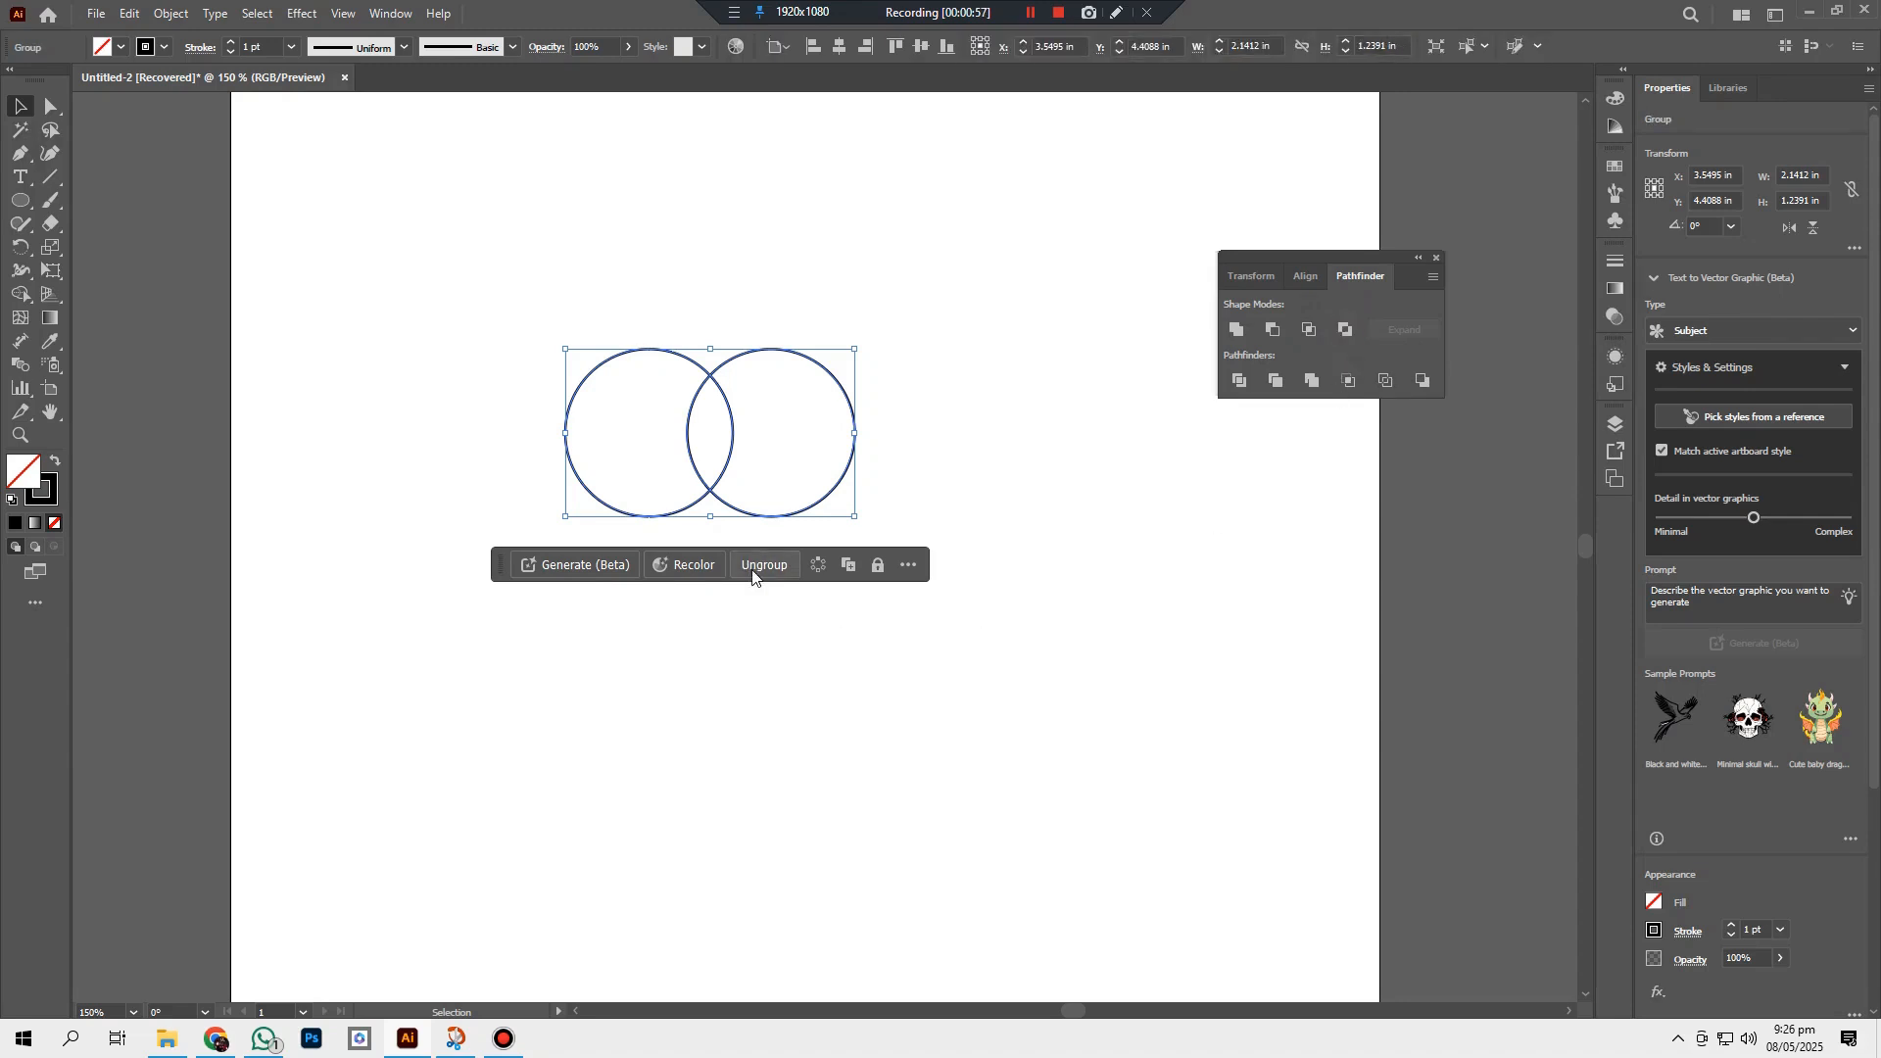
drag(818, 457, 885, 594)
drag(864, 428, 1000, 480)
click(693, 383)
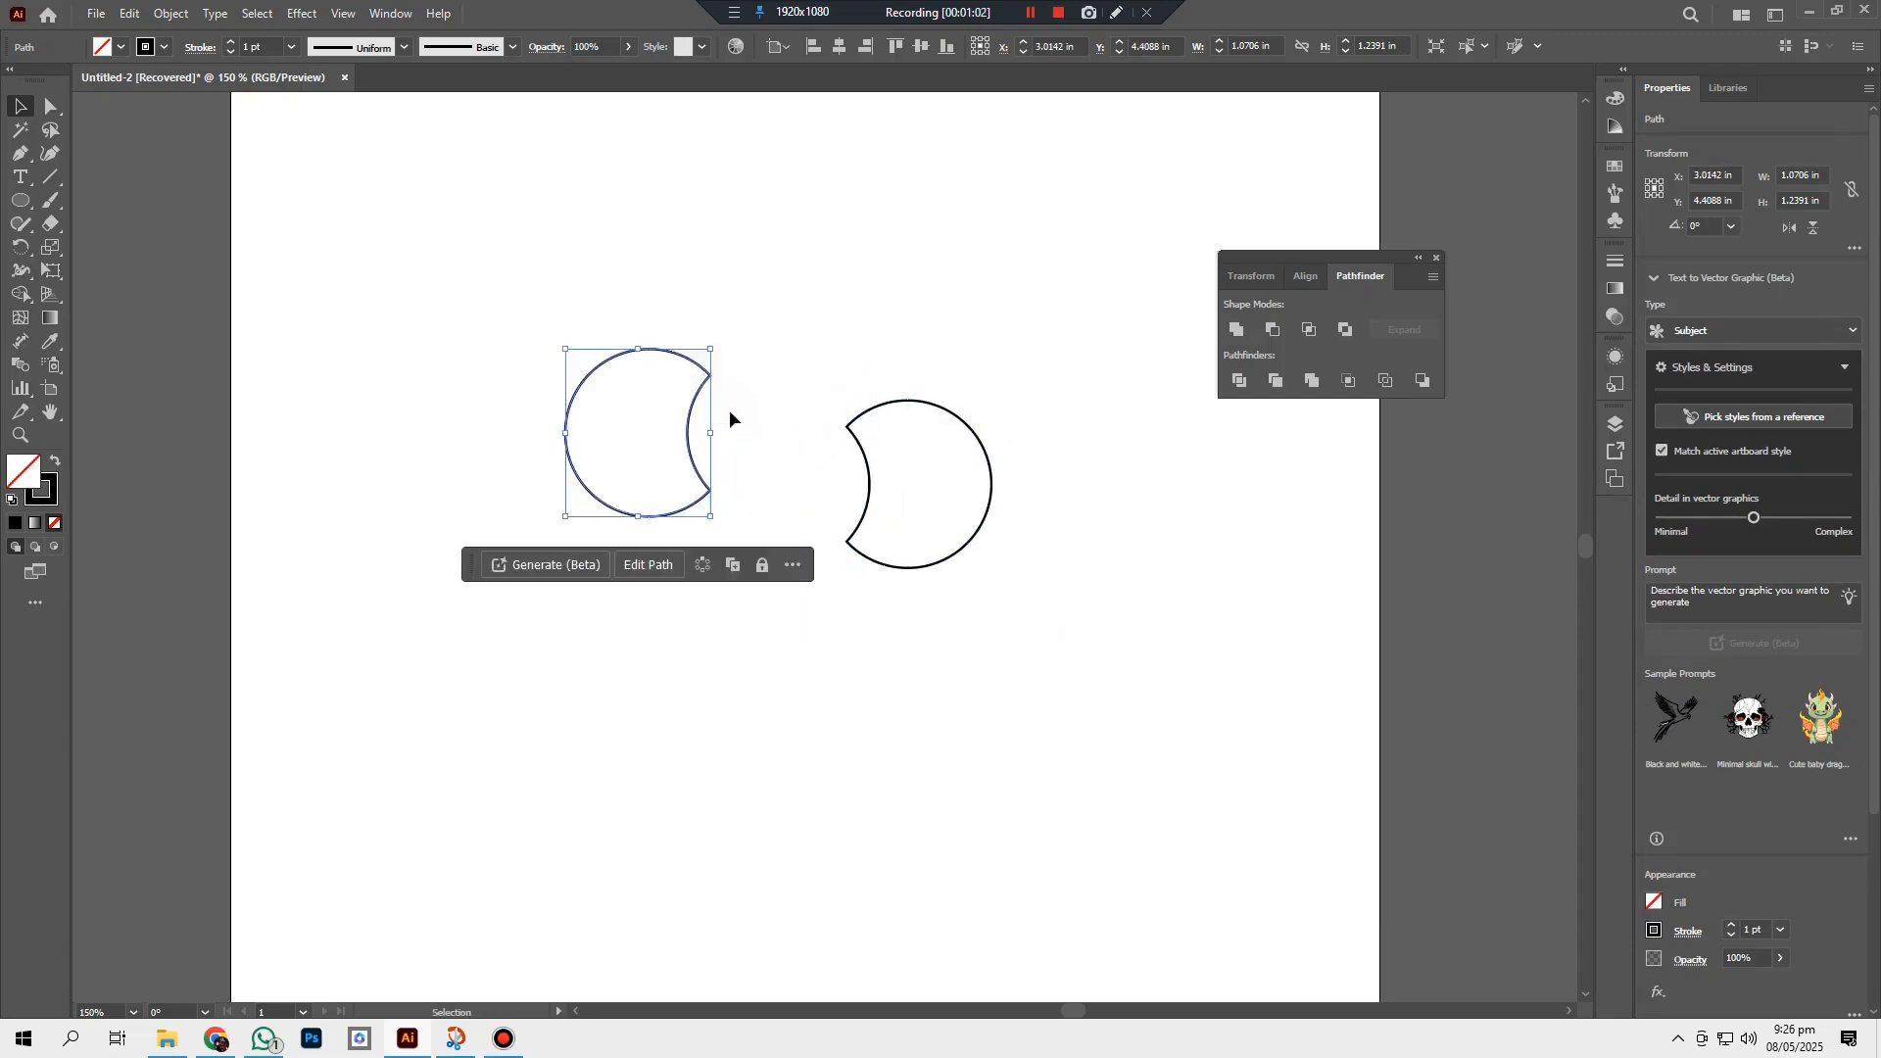
click(730, 419)
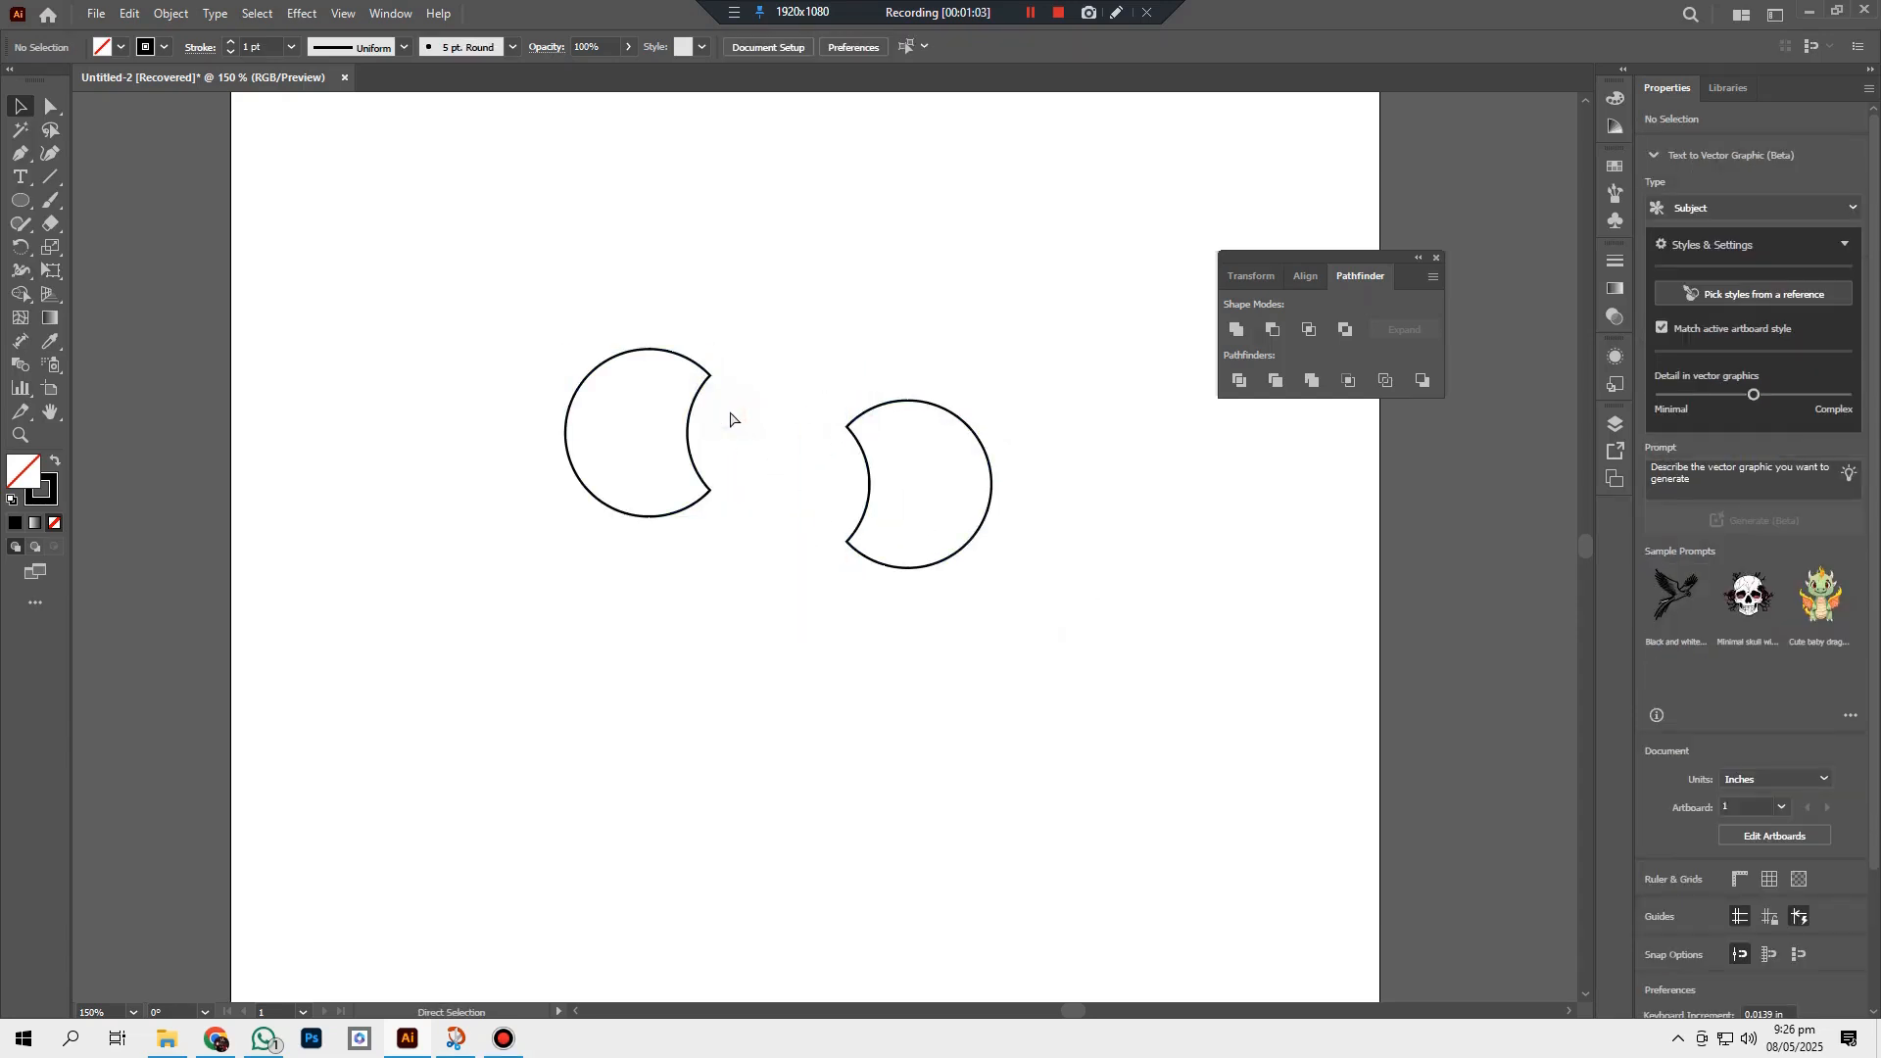
key(ctrl+z)
key(ctrl+z)
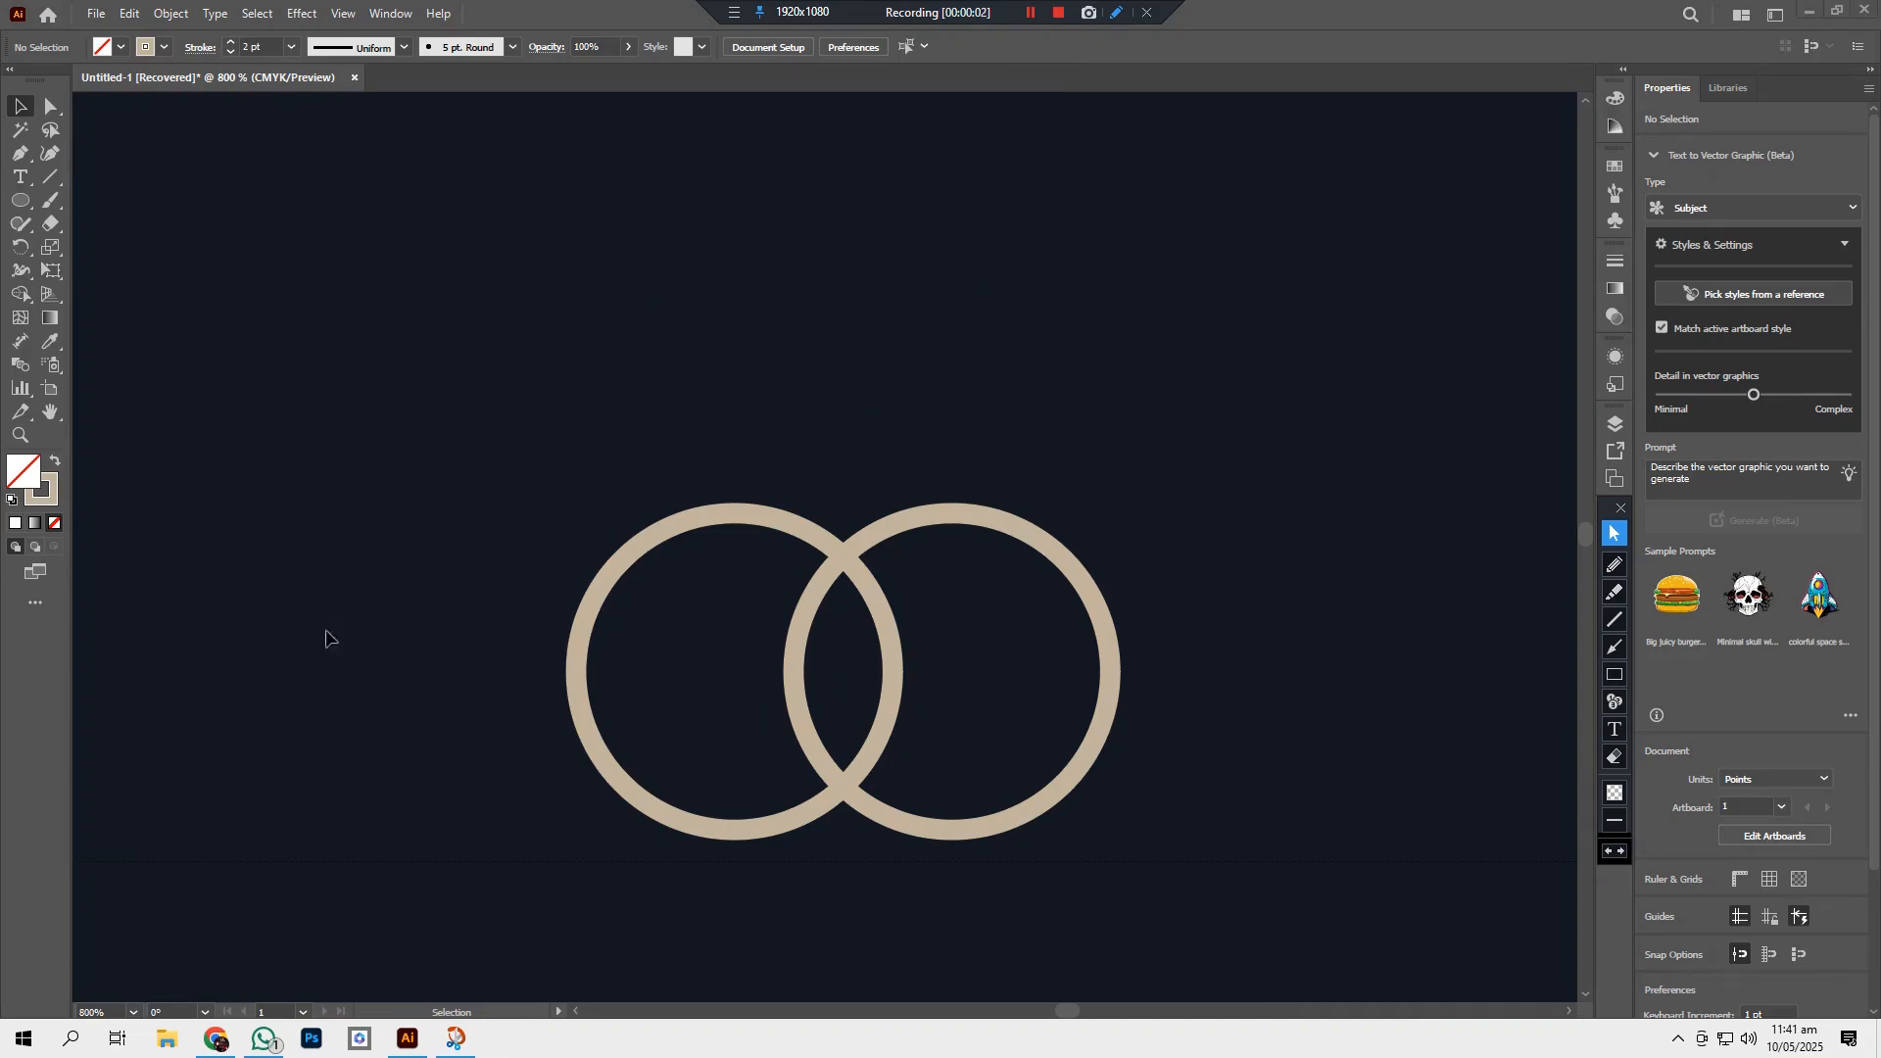
Step: Draw a small beige outlined circle with the Ellipse tool, overlapping the upper-left edge of the left ring
click(17, 201)
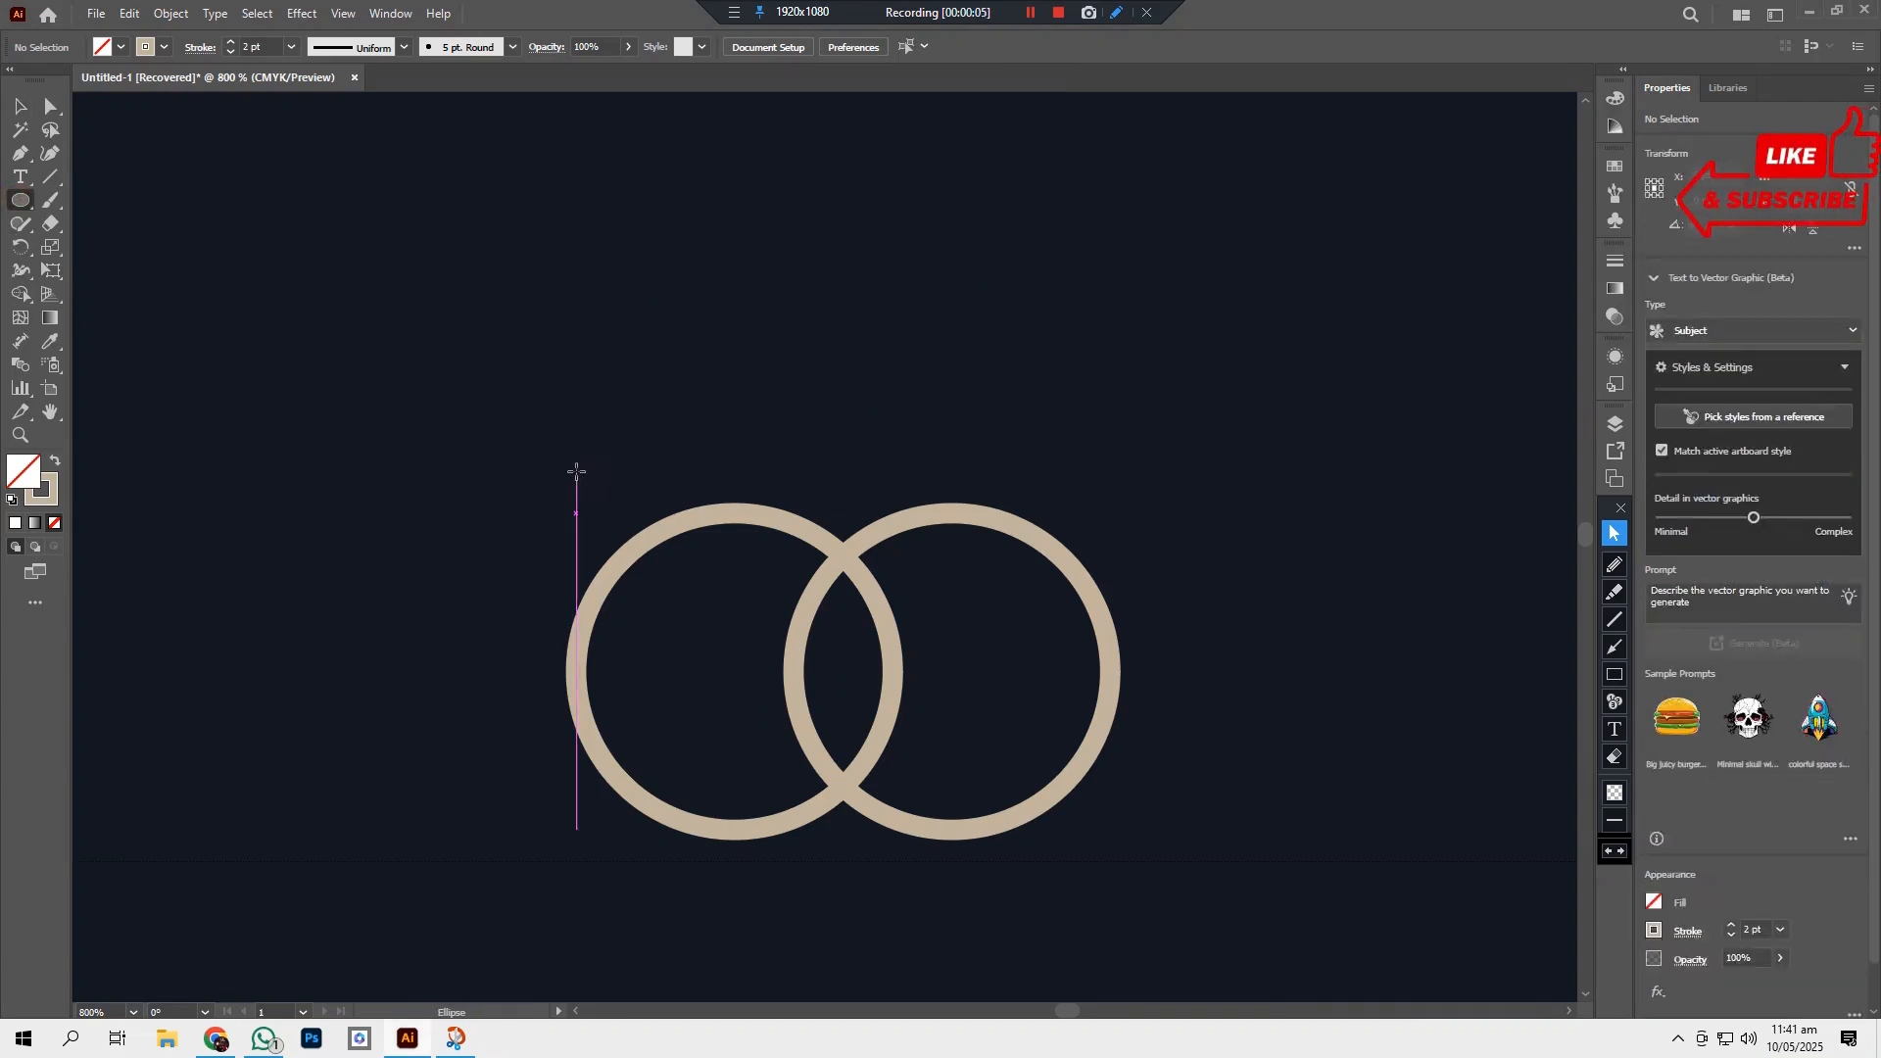
mouse_move(582, 471)
mouse_down()
mouse_move(693, 614)
mouse_move(736, 622)
mouse_up()
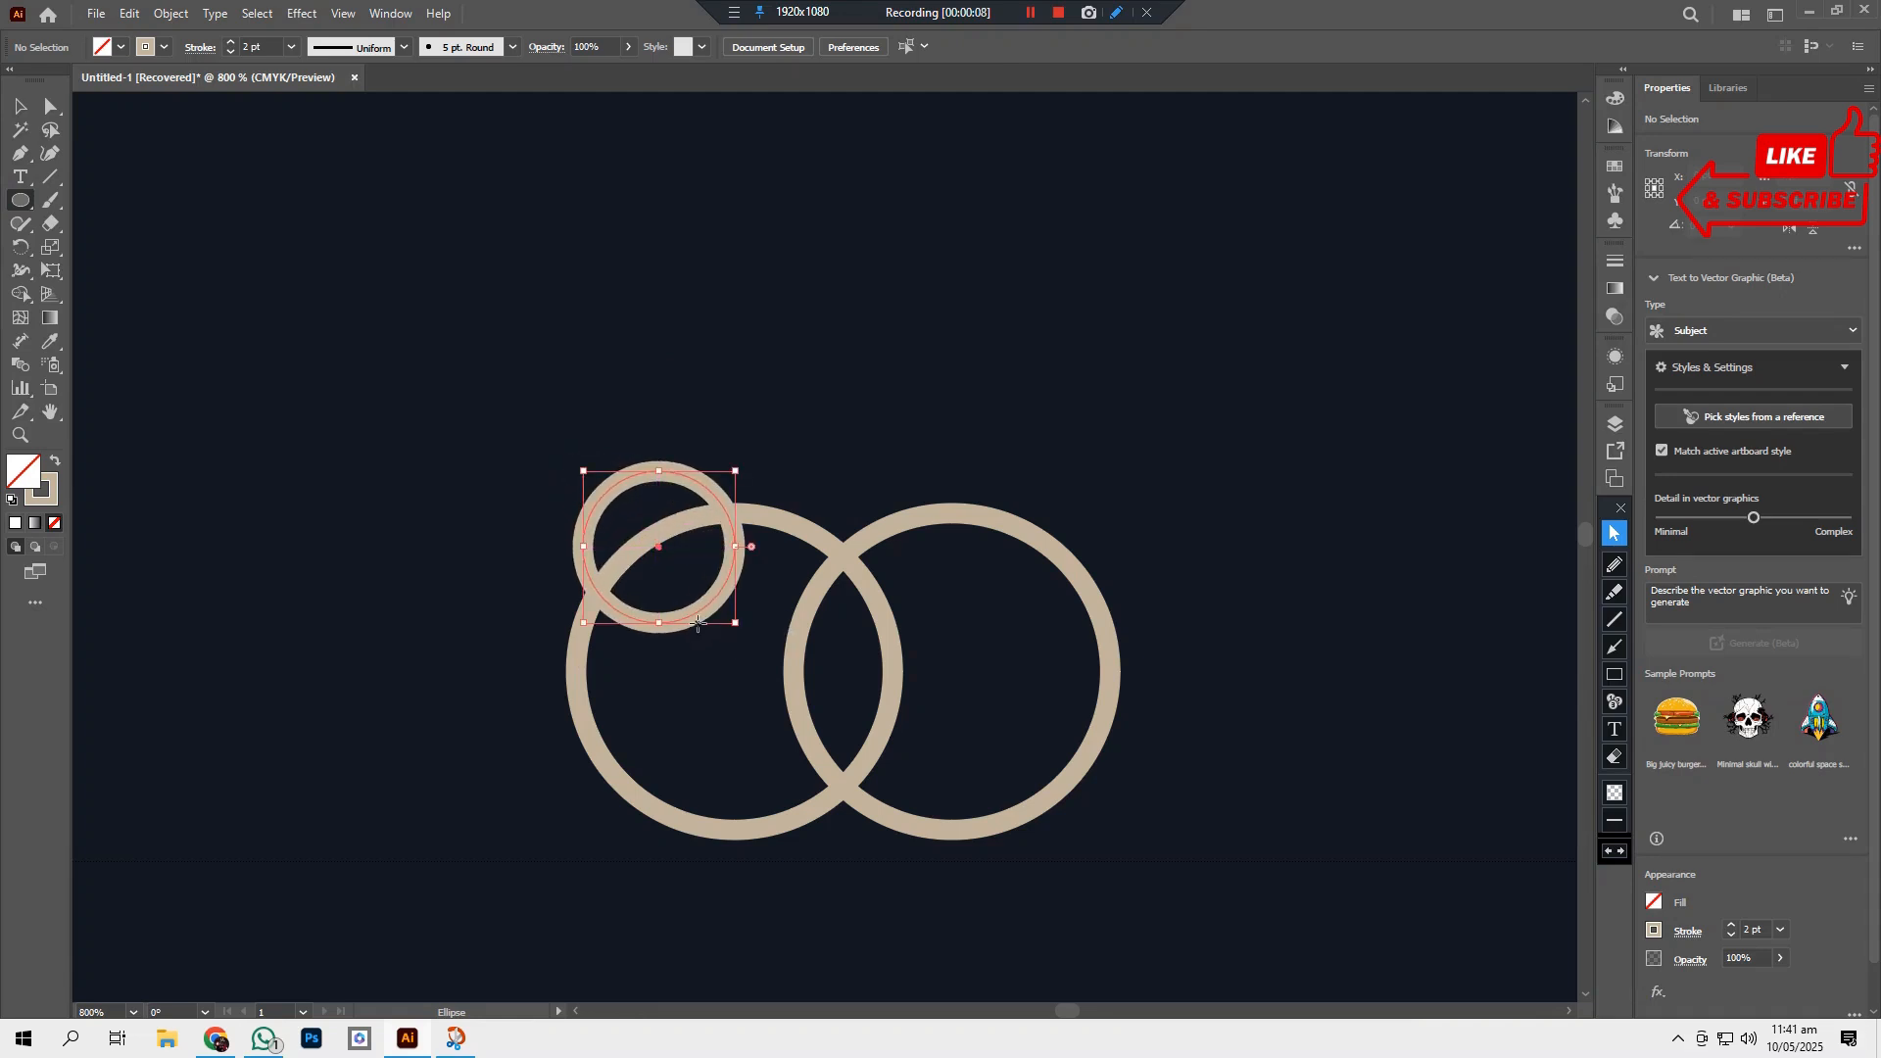
key(v)
Step: Select all three circles and use Shape Builder to delete the right circle's outer region and merge the small circle with the left one
drag(504, 413, 1107, 864)
click(20, 294)
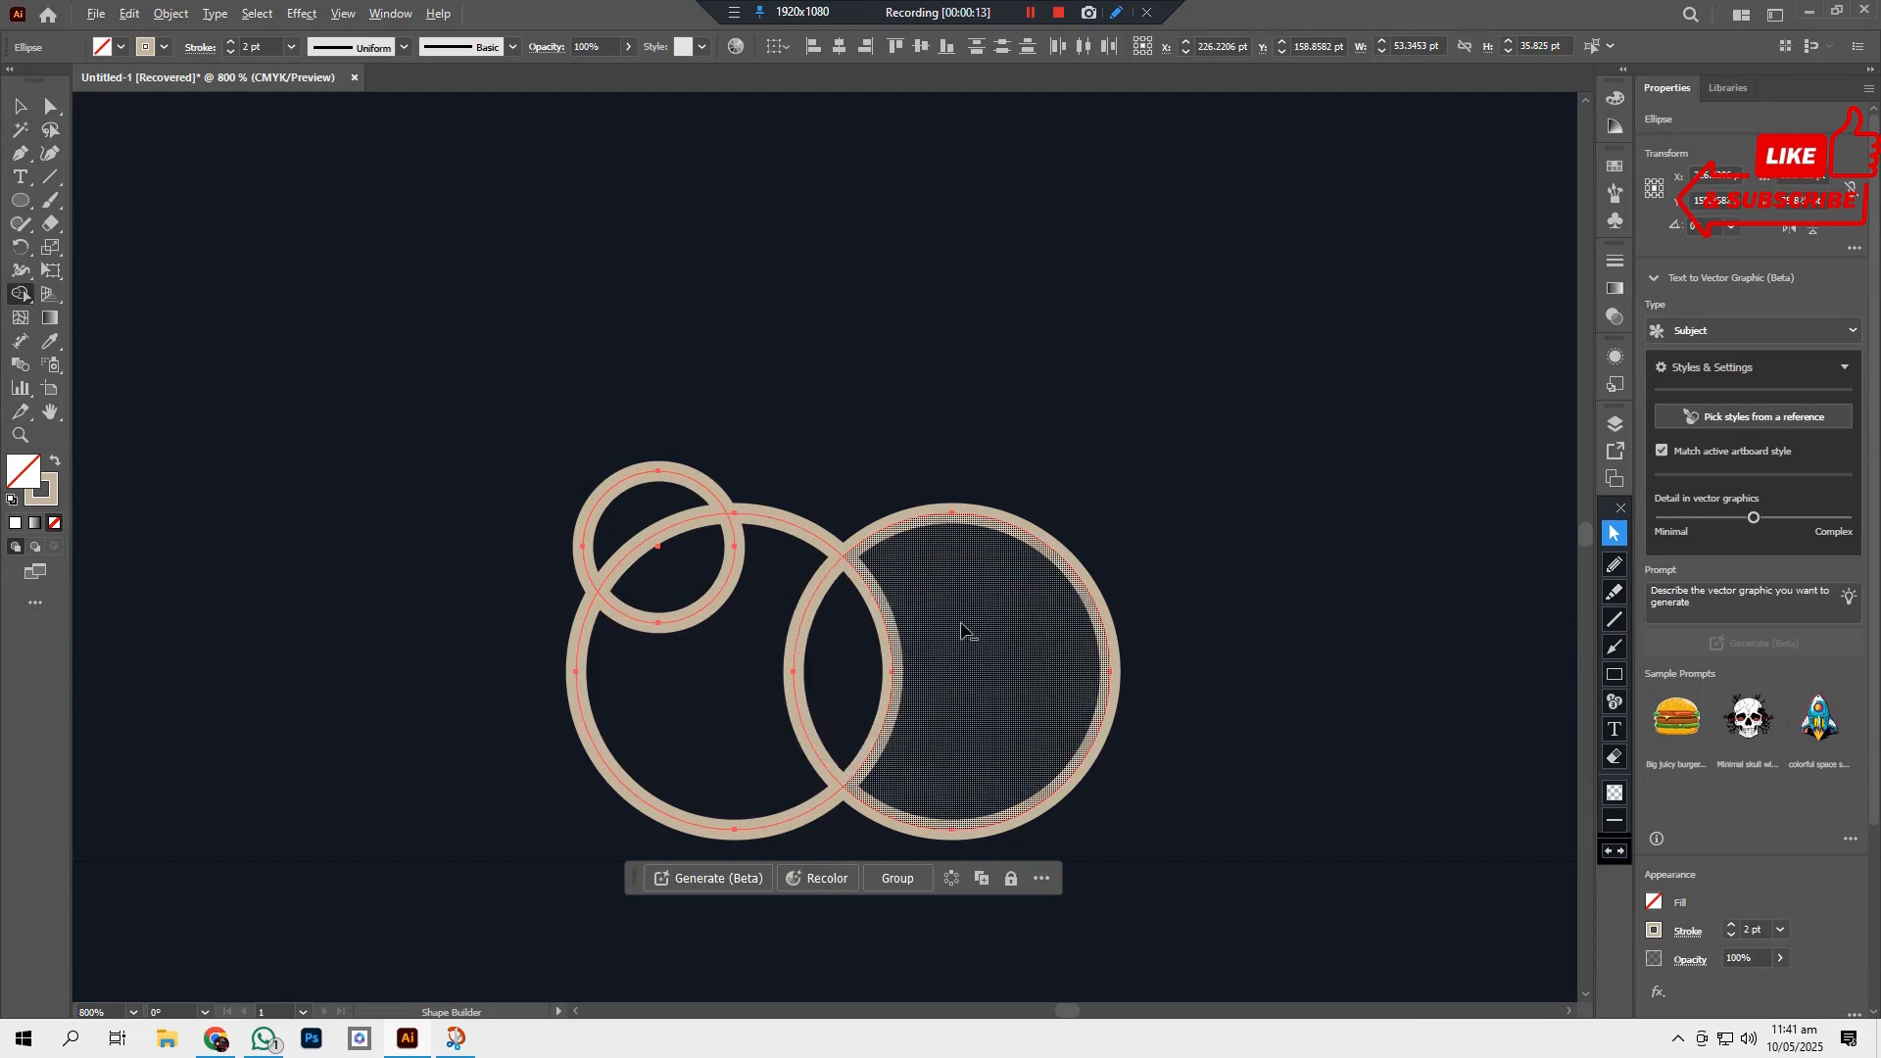
alt+click(961, 630)
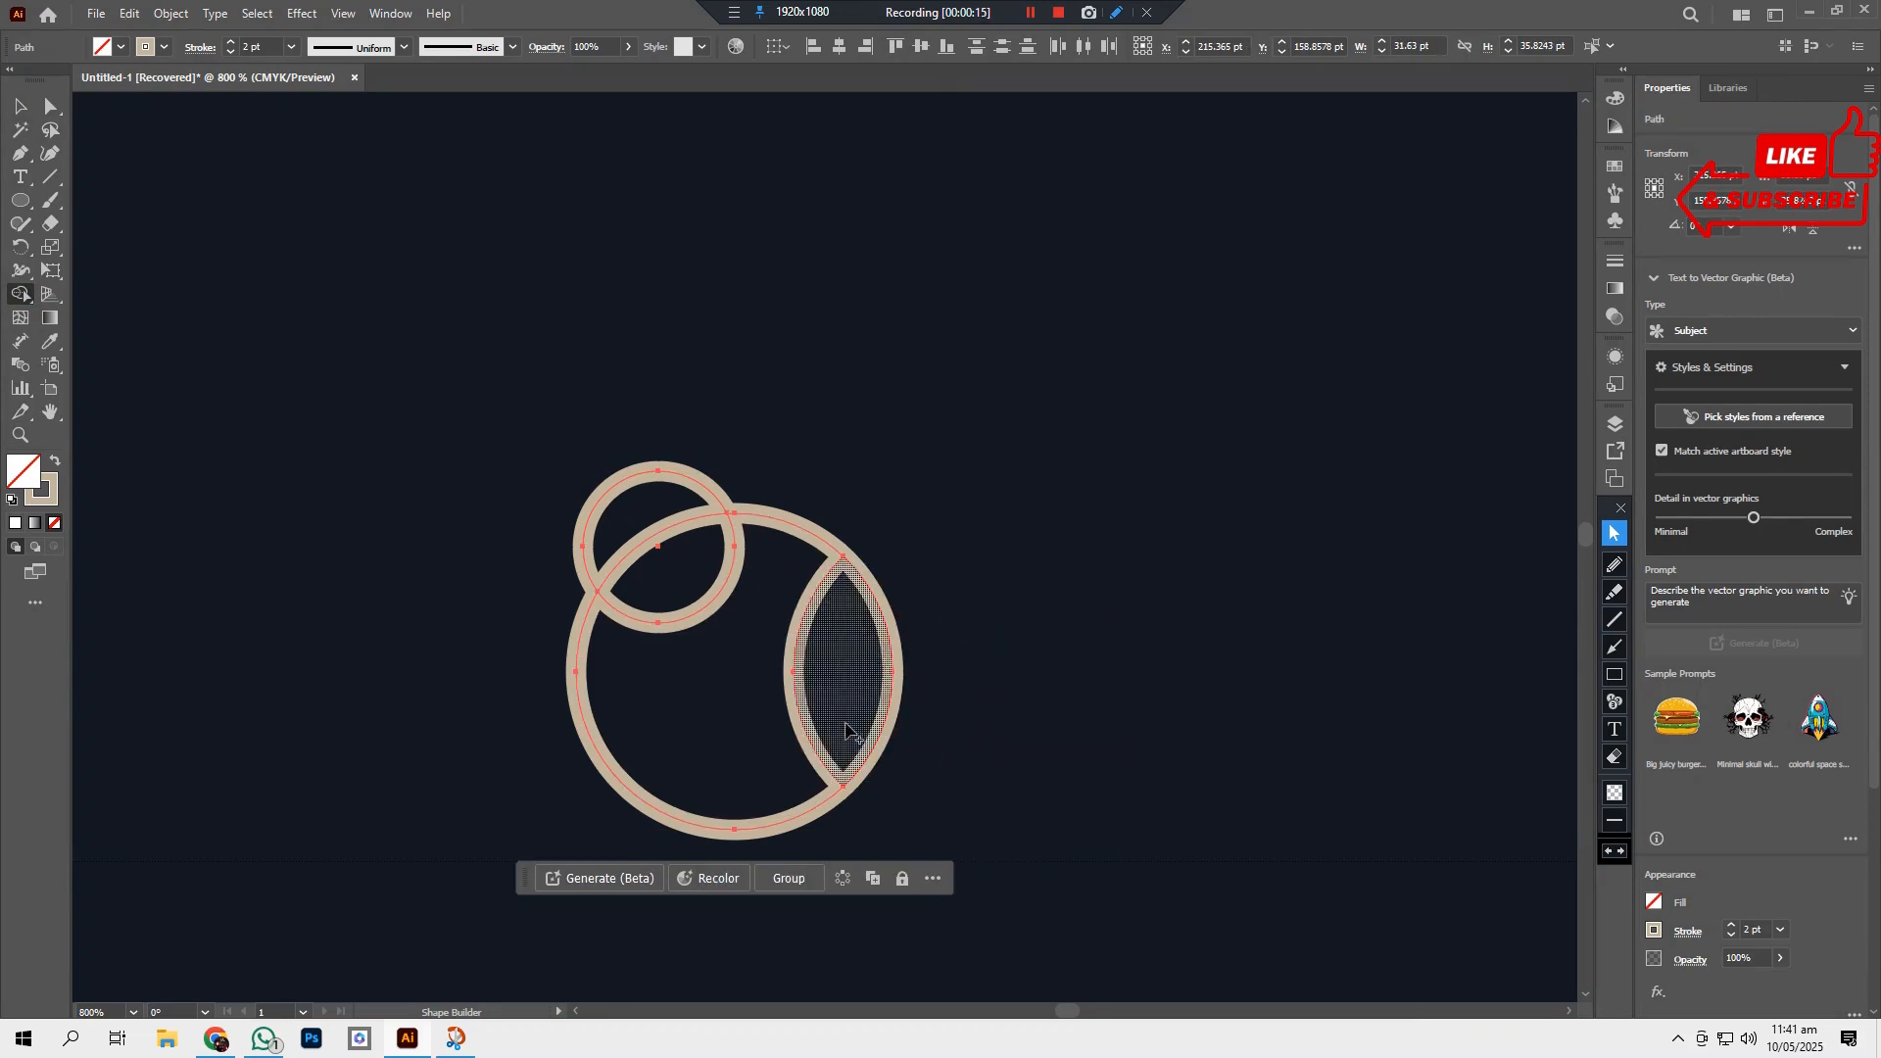
mouse_move(563, 454)
mouse_down()
mouse_move(657, 559)
mouse_move(714, 706)
mouse_up()
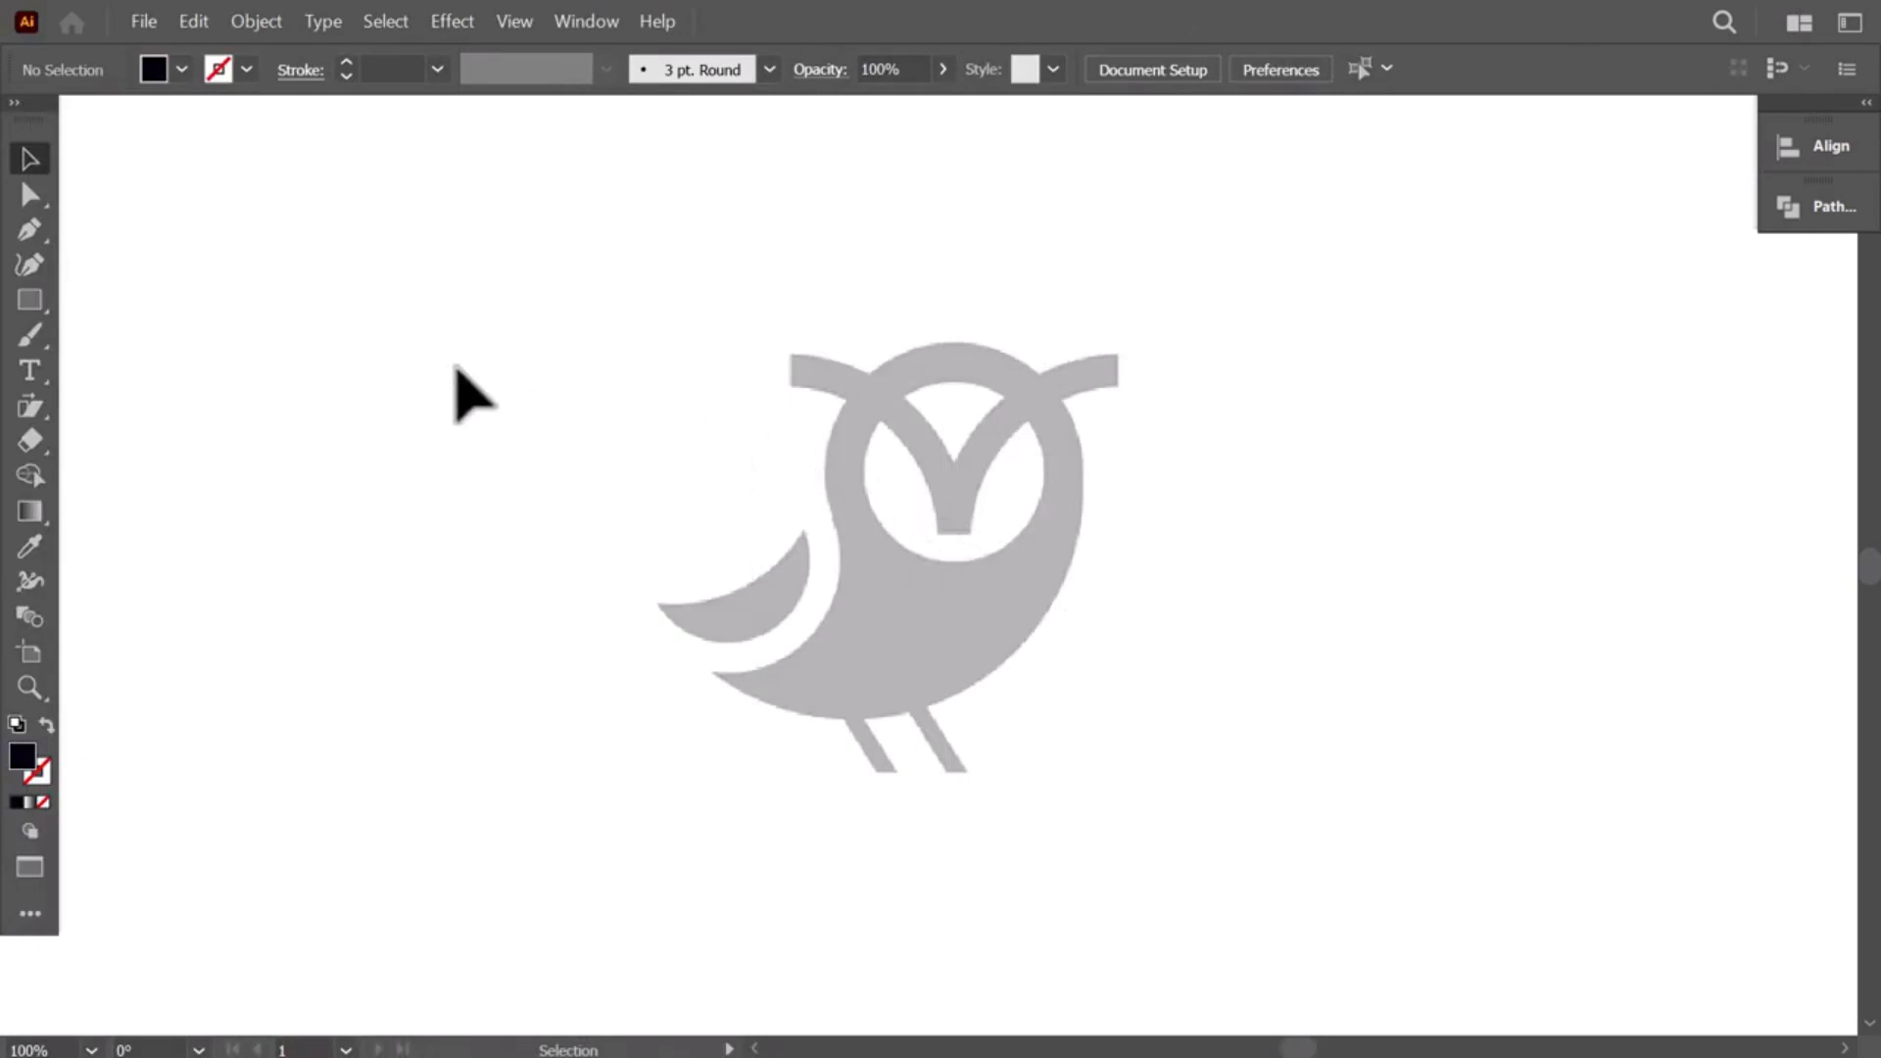
Step: Draw a black-filled circle with the Ellipse tool from the centre of the owl's face, covering its round head
drag(30, 299, 129, 333)
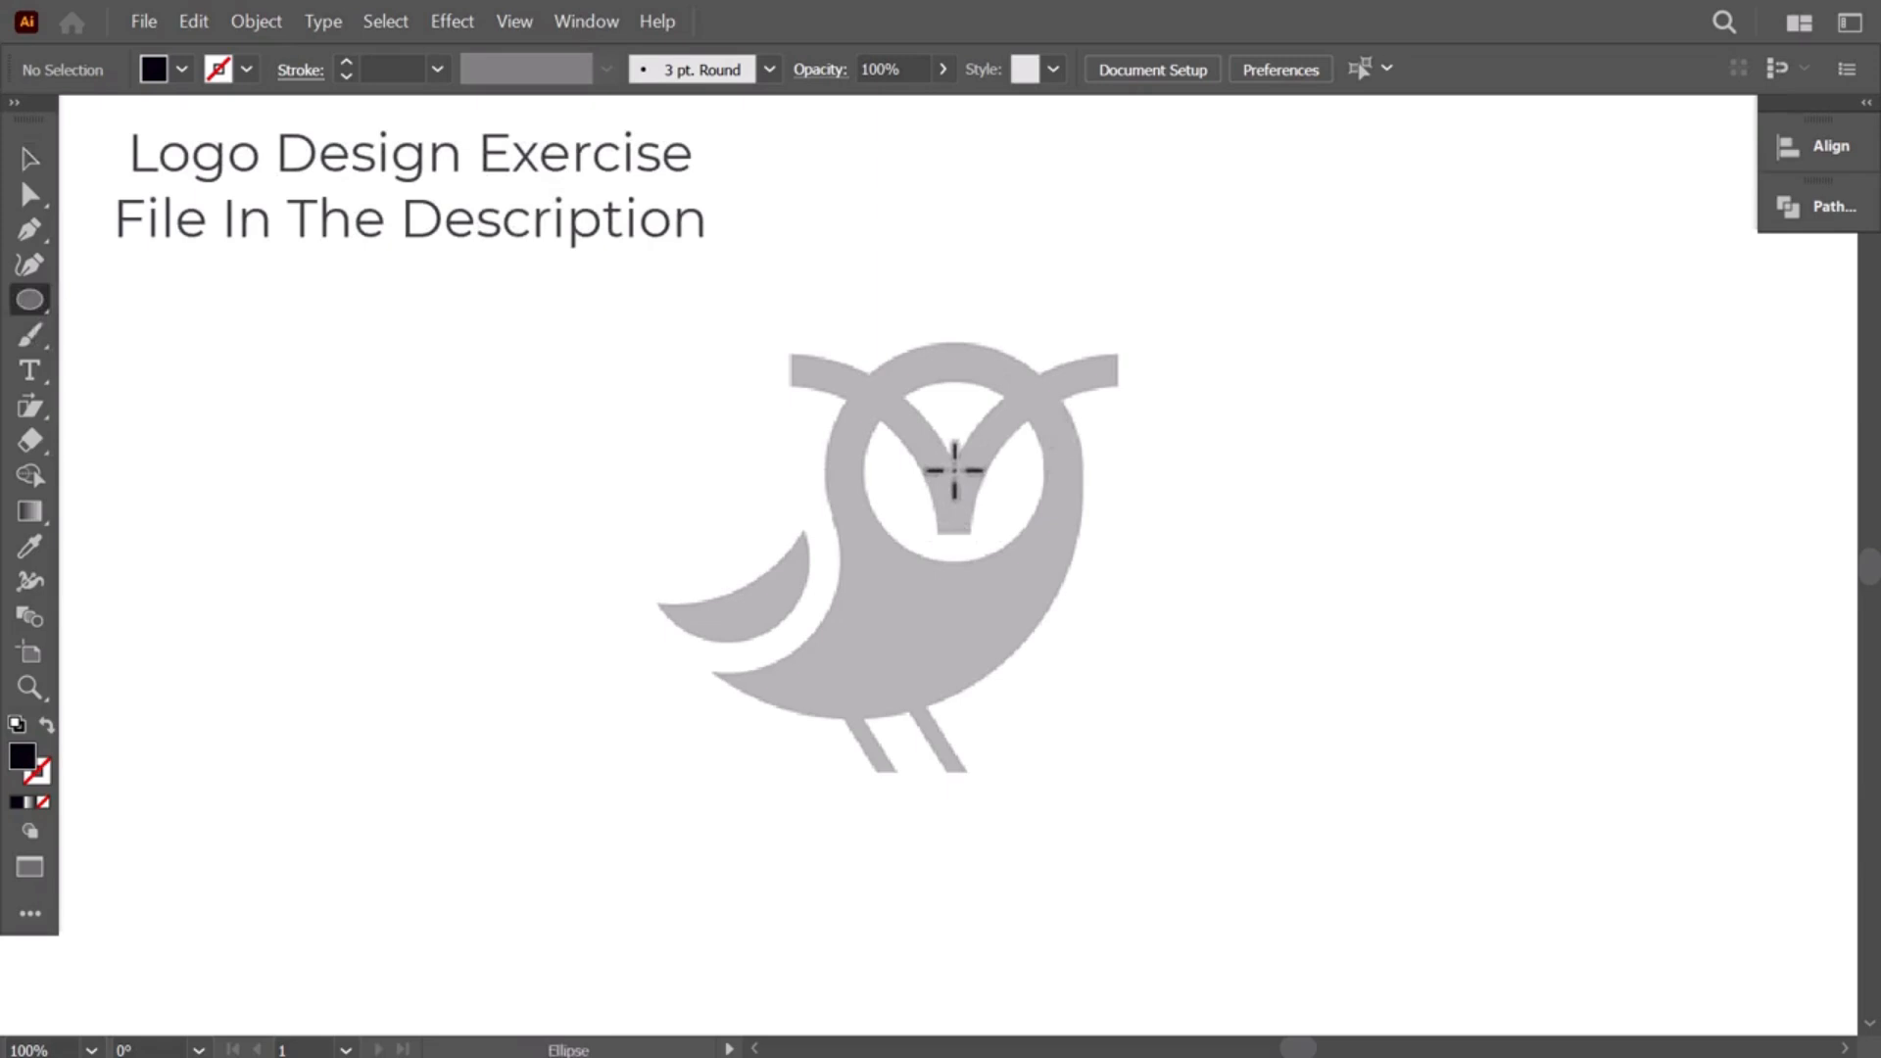
mouse_move(953, 470)
mouse_down()
mouse_move(1030, 584)
mouse_move(1113, 630)
mouse_up()
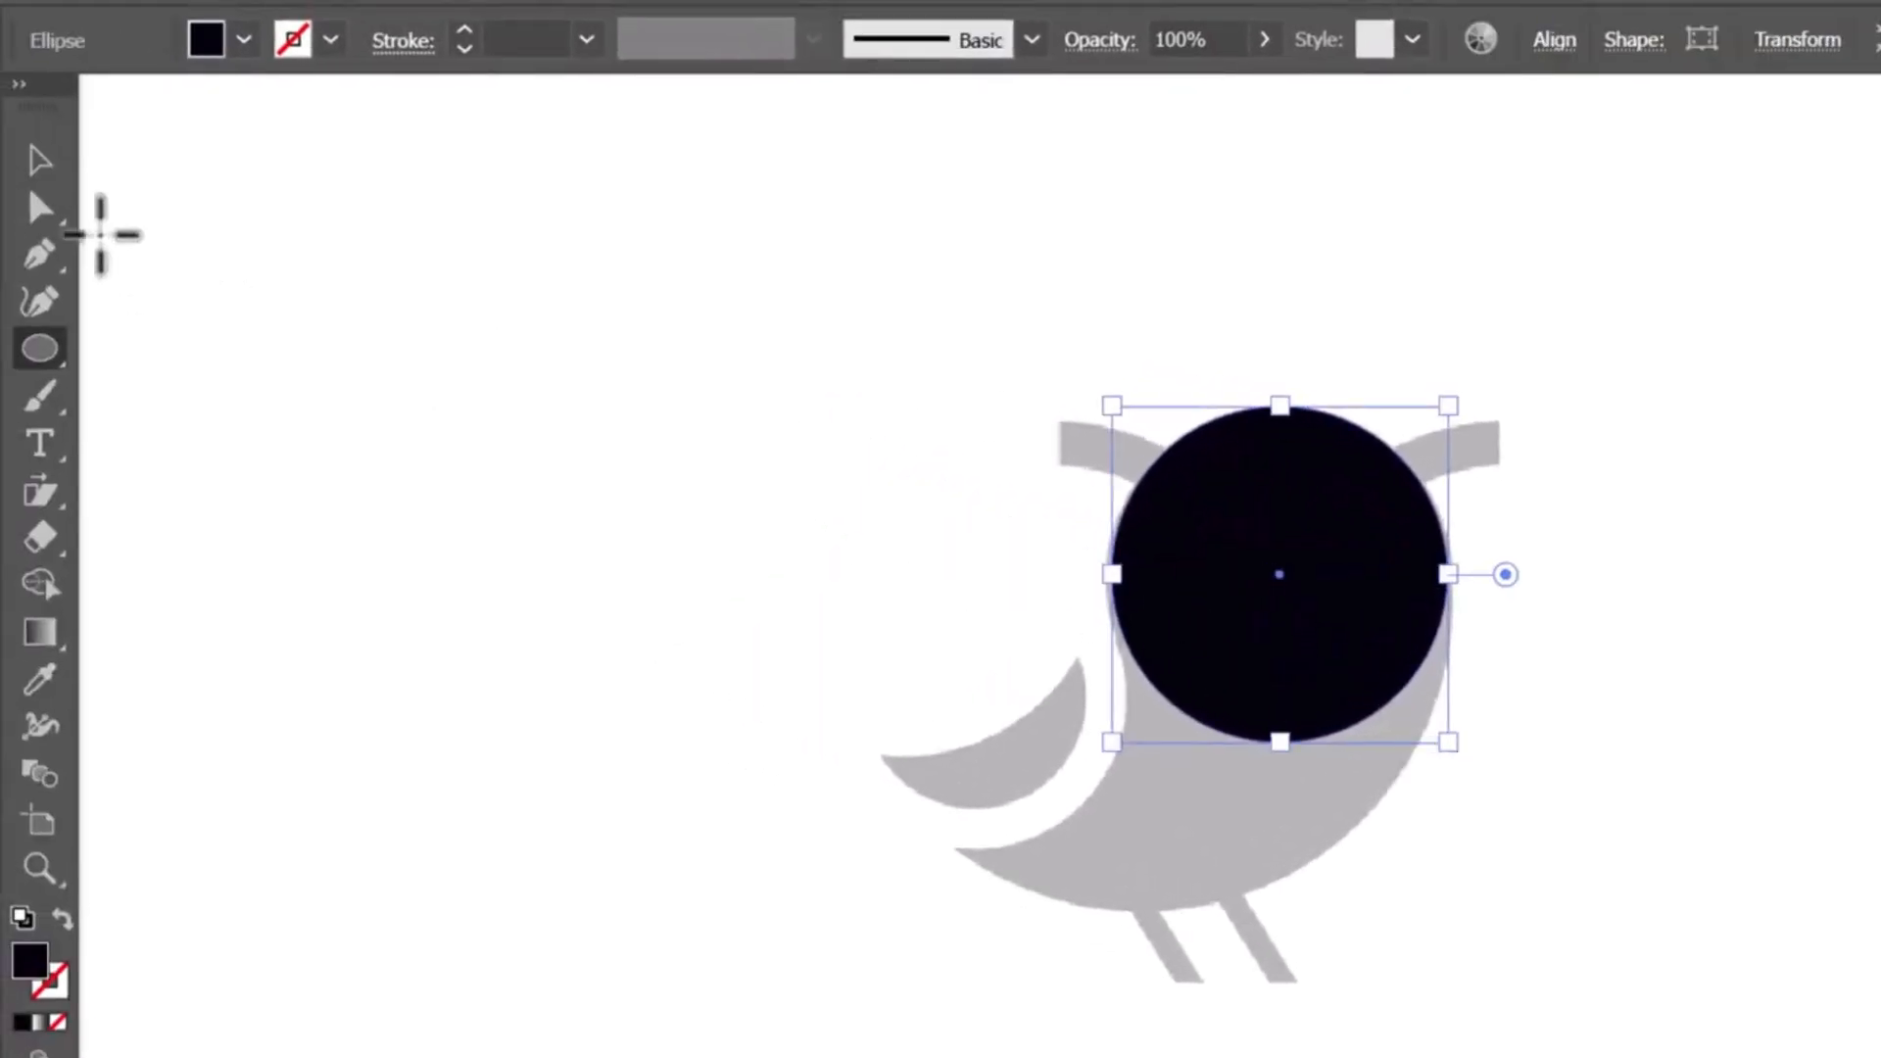
Step: Trace the owl's body with the Pen tool from the head circle's right edge around the tail tip and left side, closing the path inside the head
click(39, 255)
key(ctrl+shift+a)
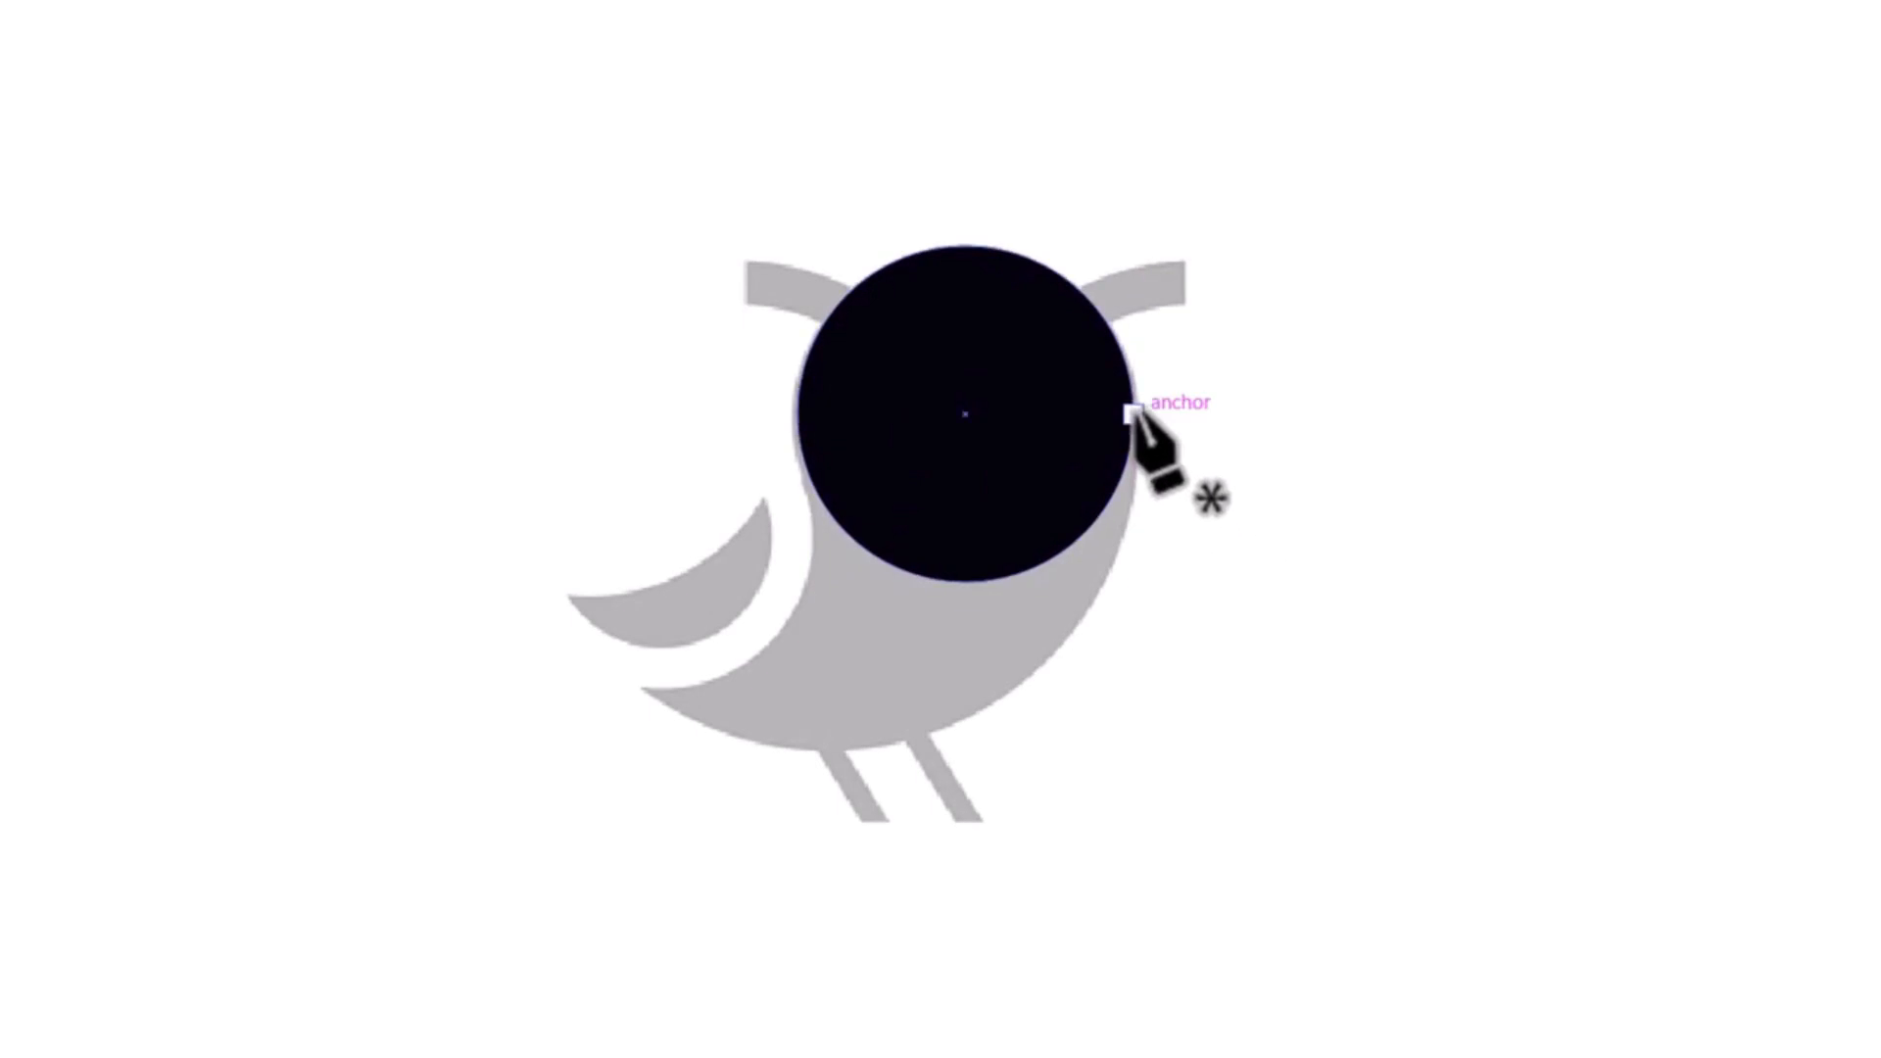
drag(1134, 413, 1134, 630)
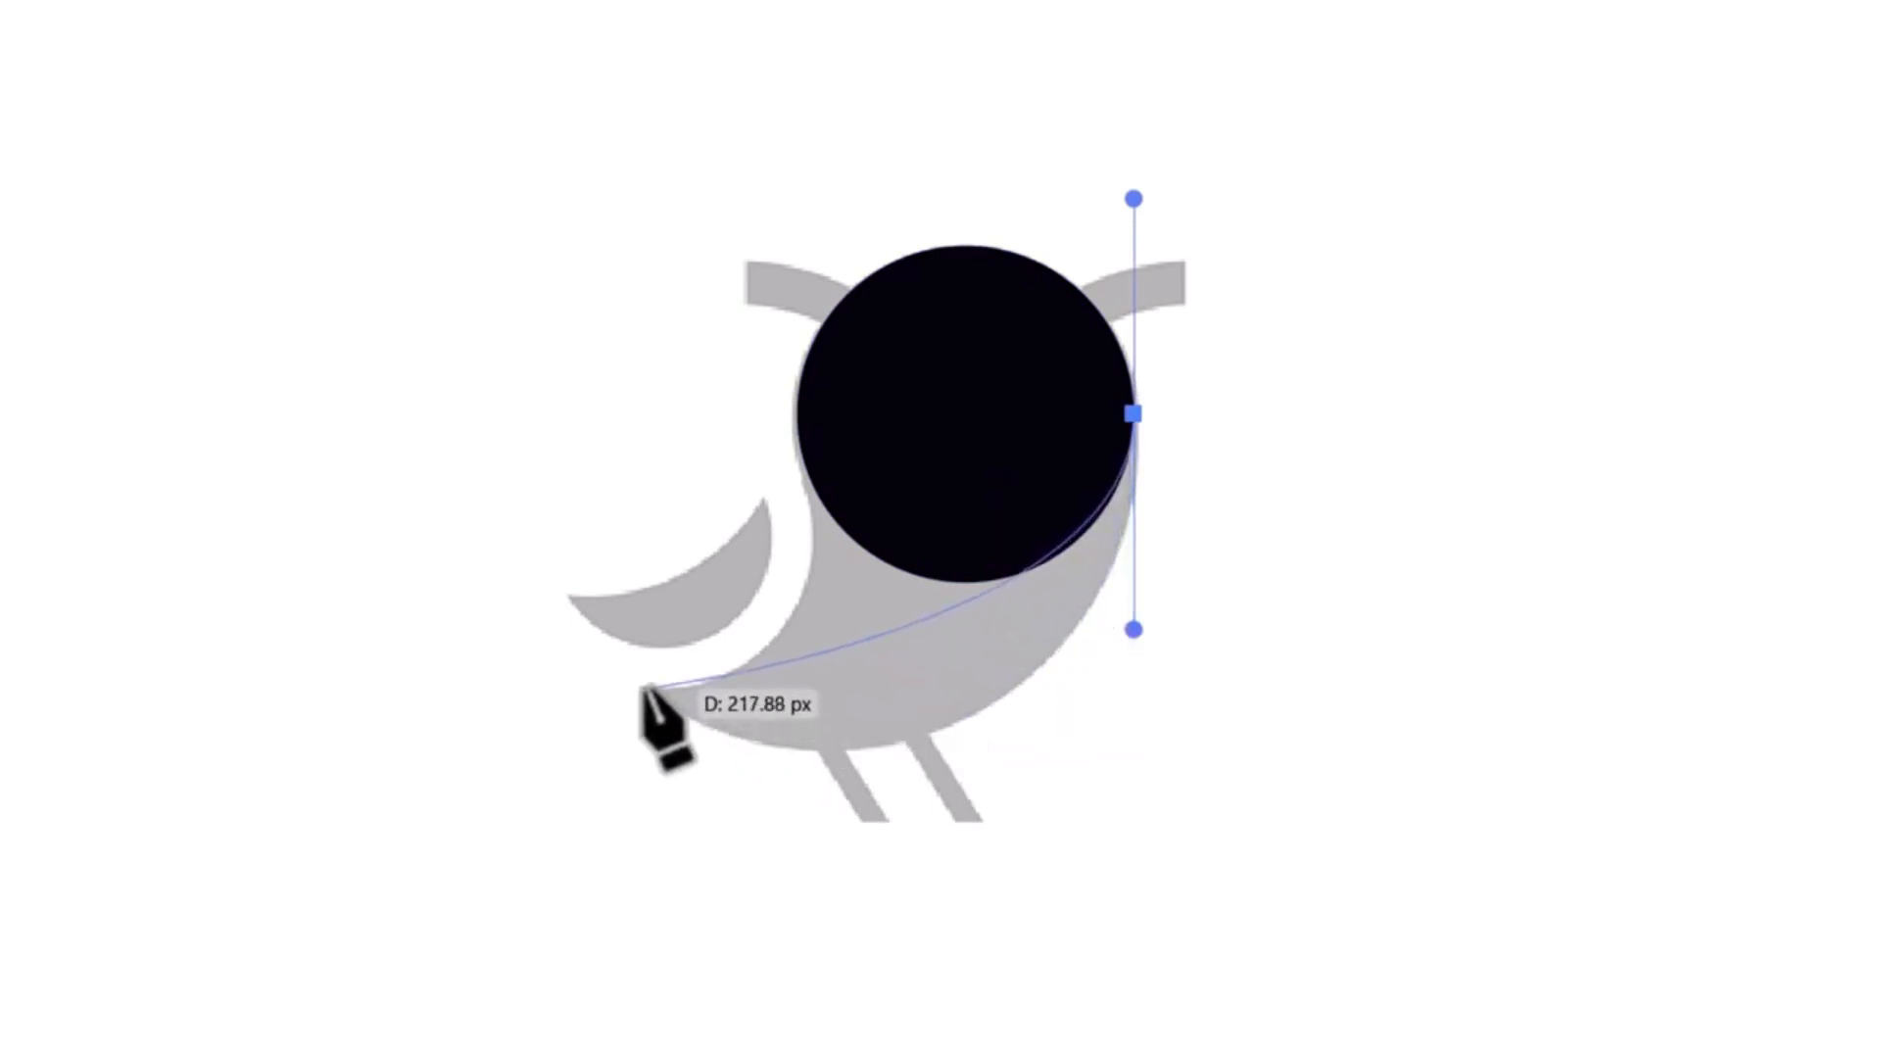
drag(650, 688, 336, 523)
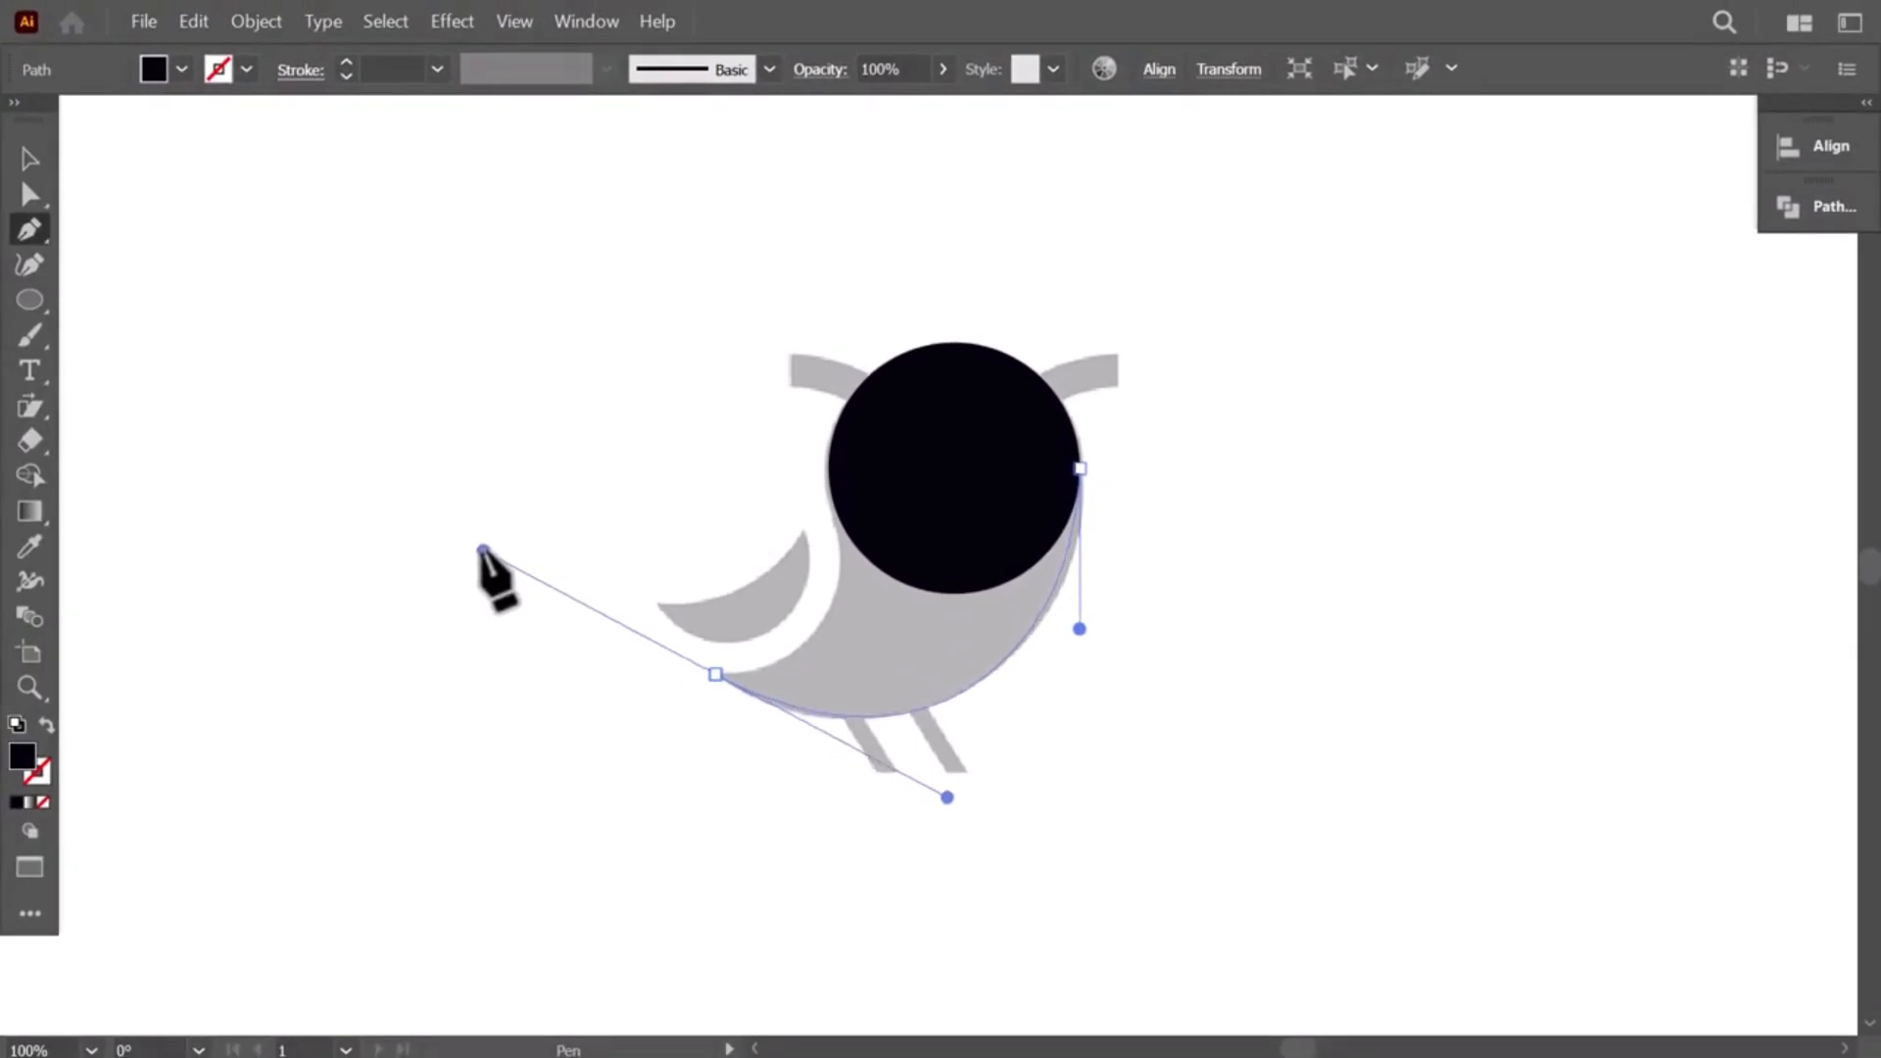
drag(483, 550, 830, 664)
key(alt)
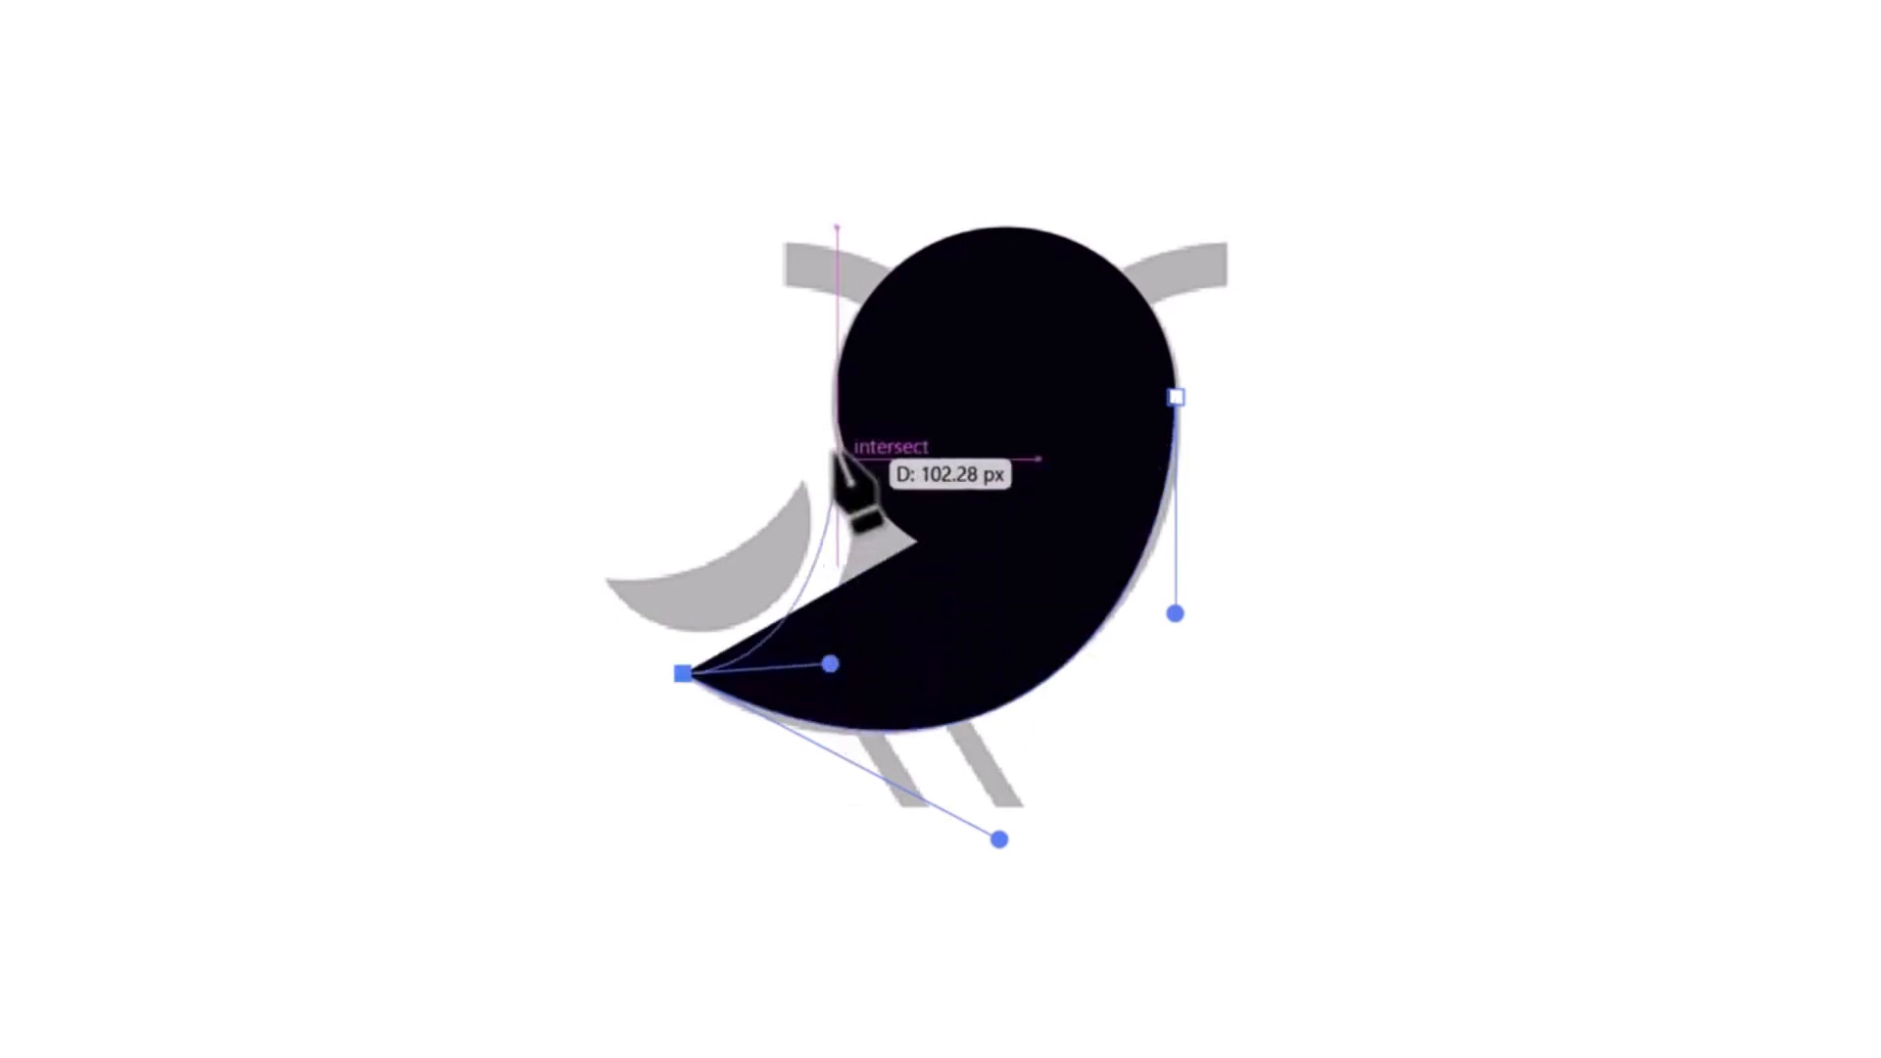
drag(837, 396, 824, 254)
click(836, 397)
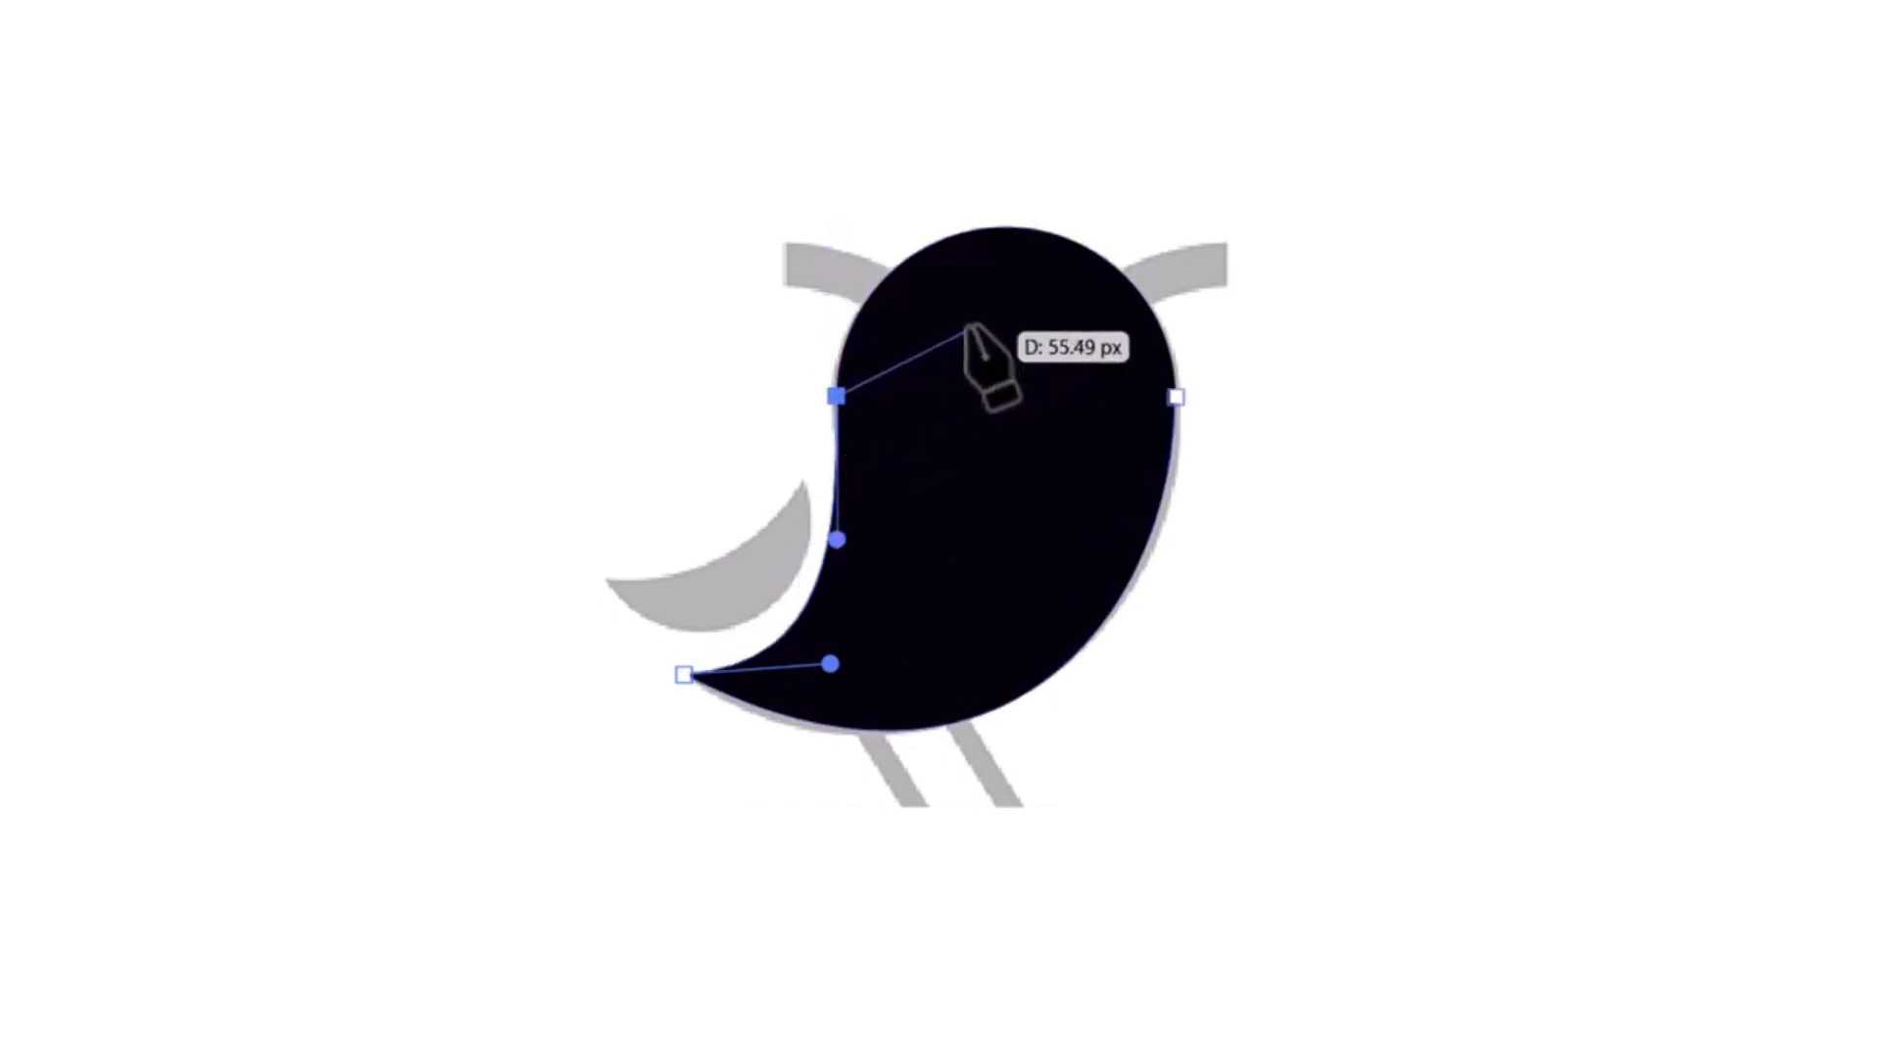
click(980, 322)
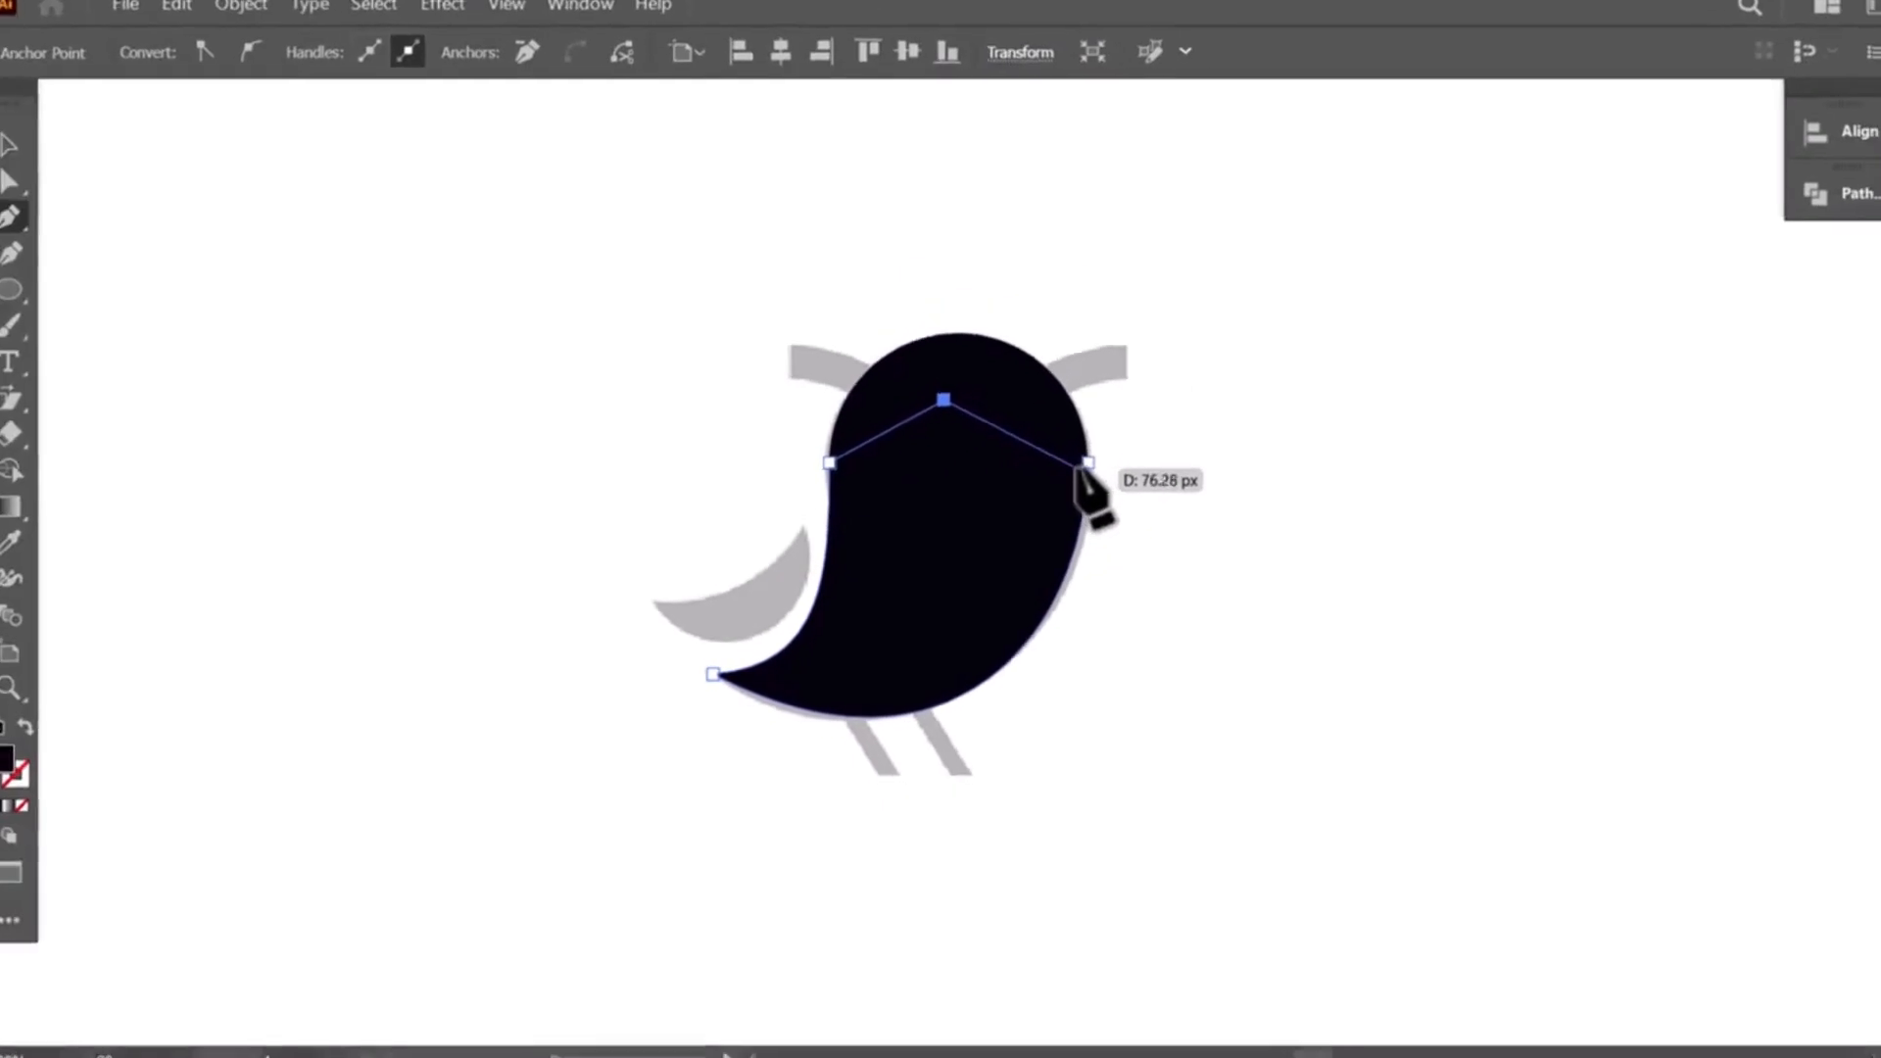
click(1085, 463)
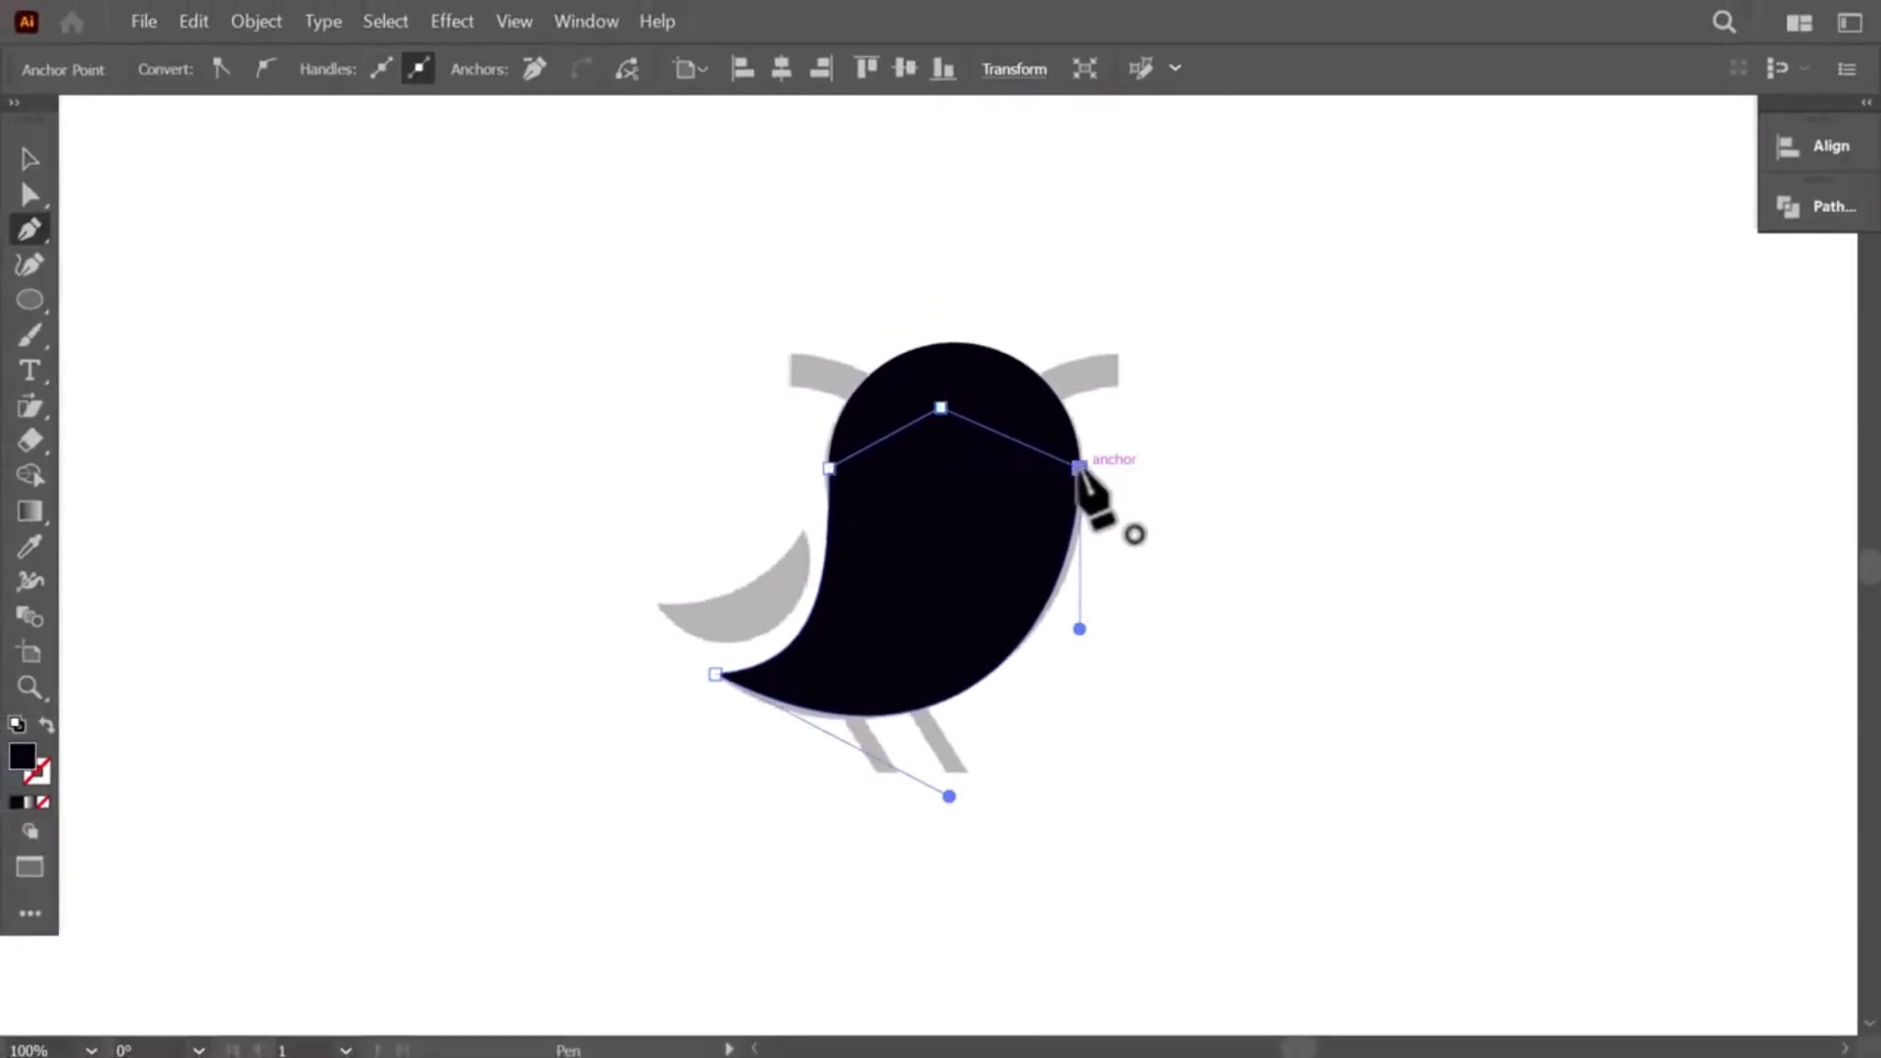
Step: Select the head circle and body path, lower their opacity to 35%, and fill them with orange
click(27, 159)
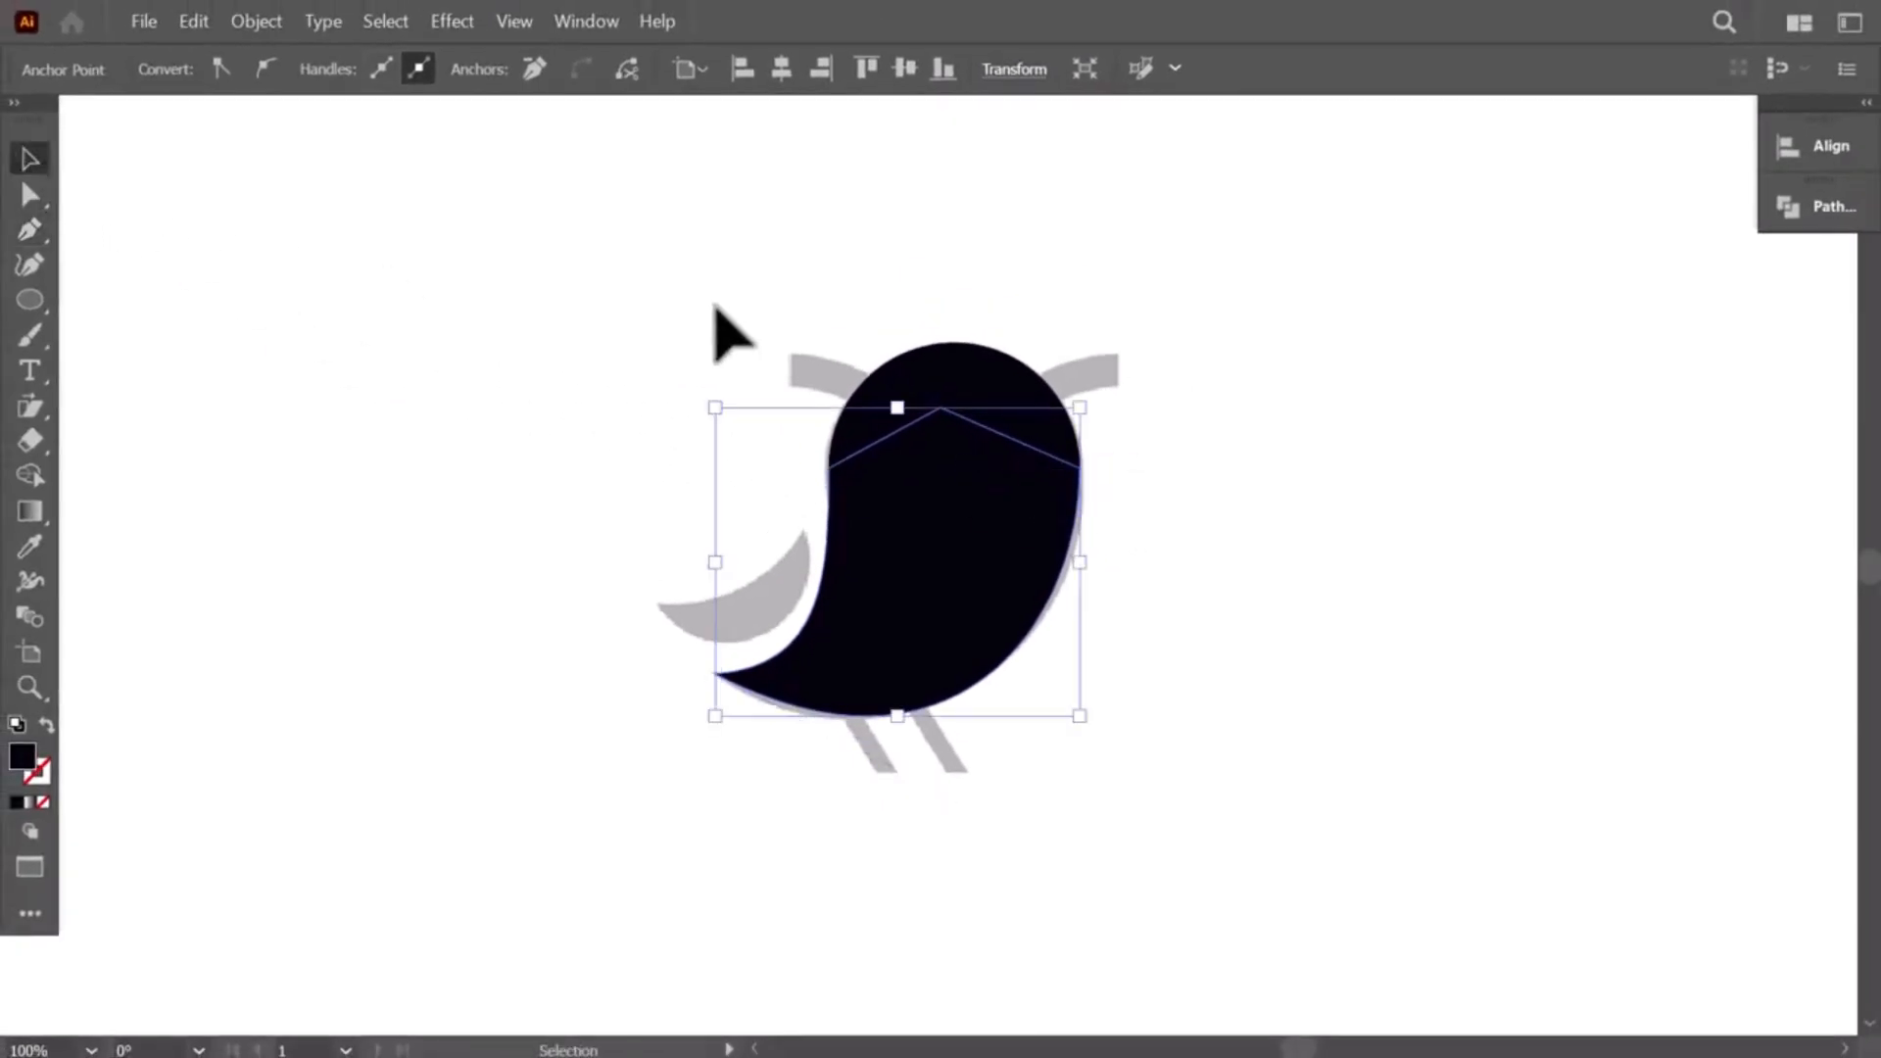
drag(721, 327, 982, 621)
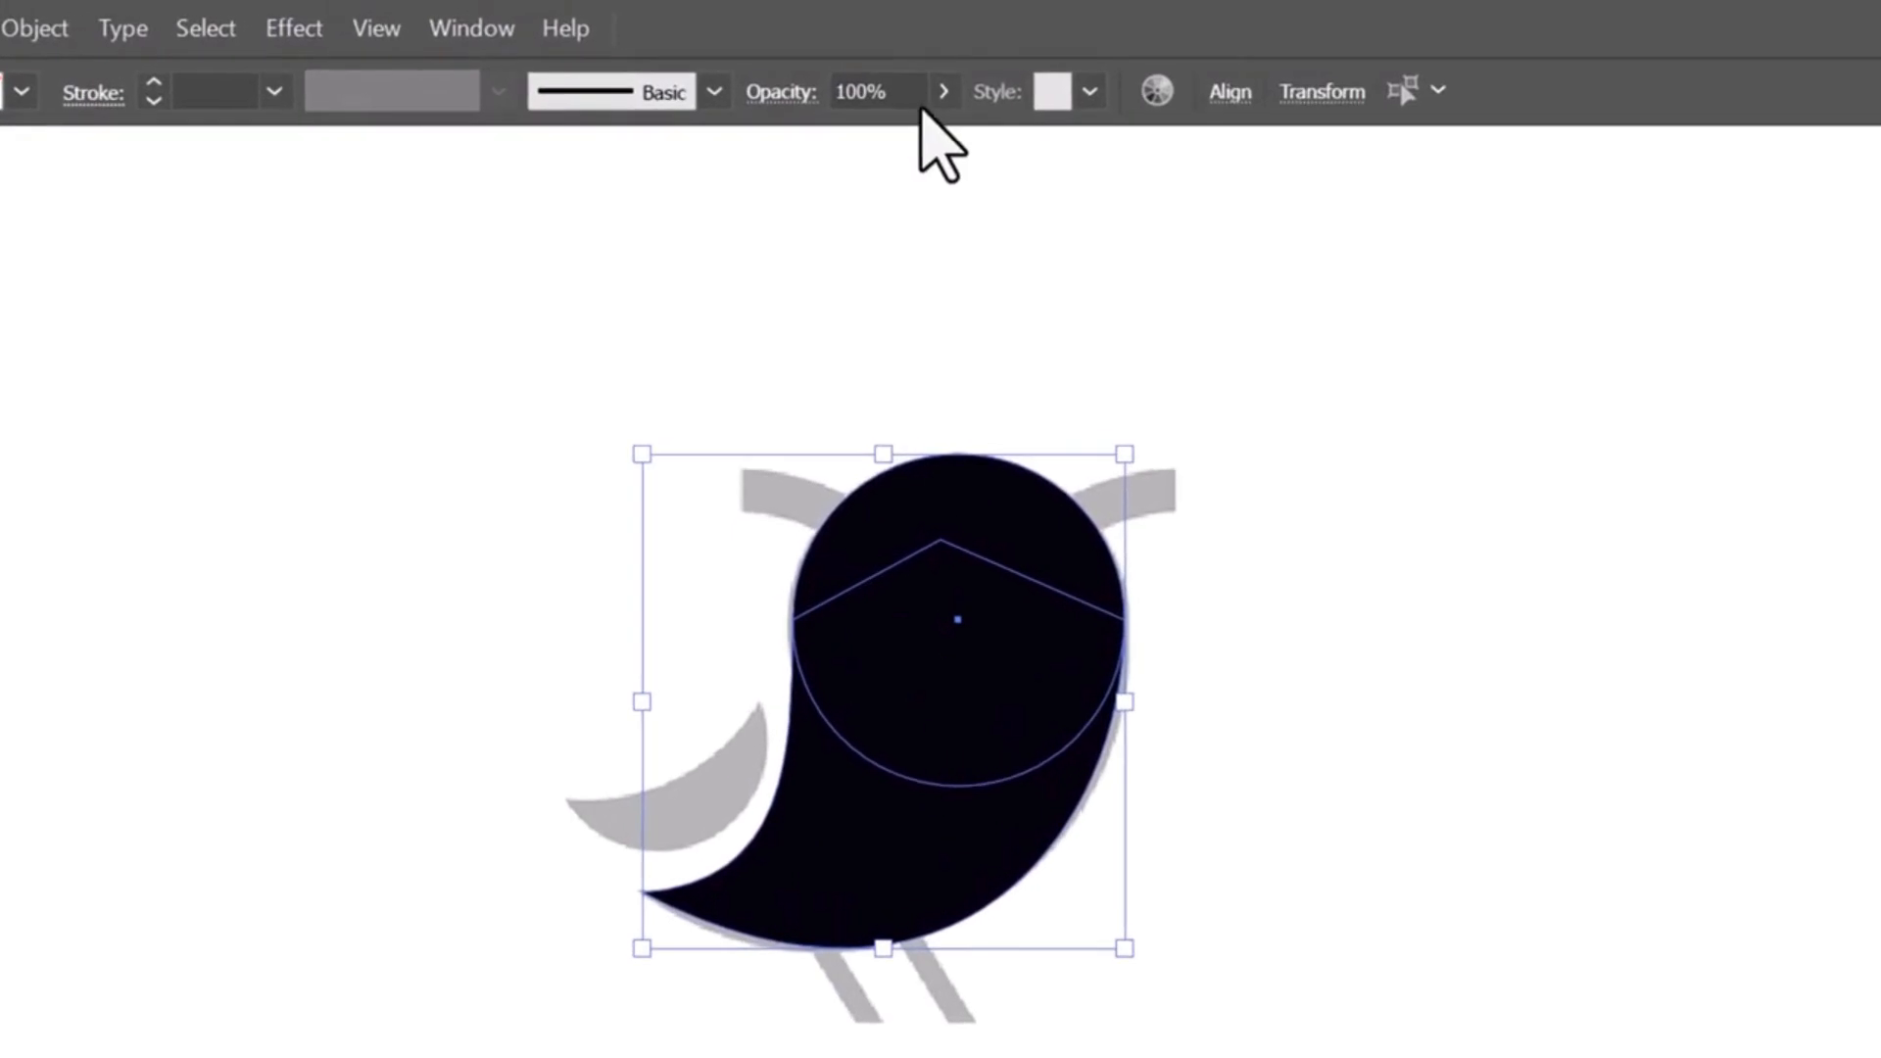
click(943, 68)
drag(872, 138, 839, 139)
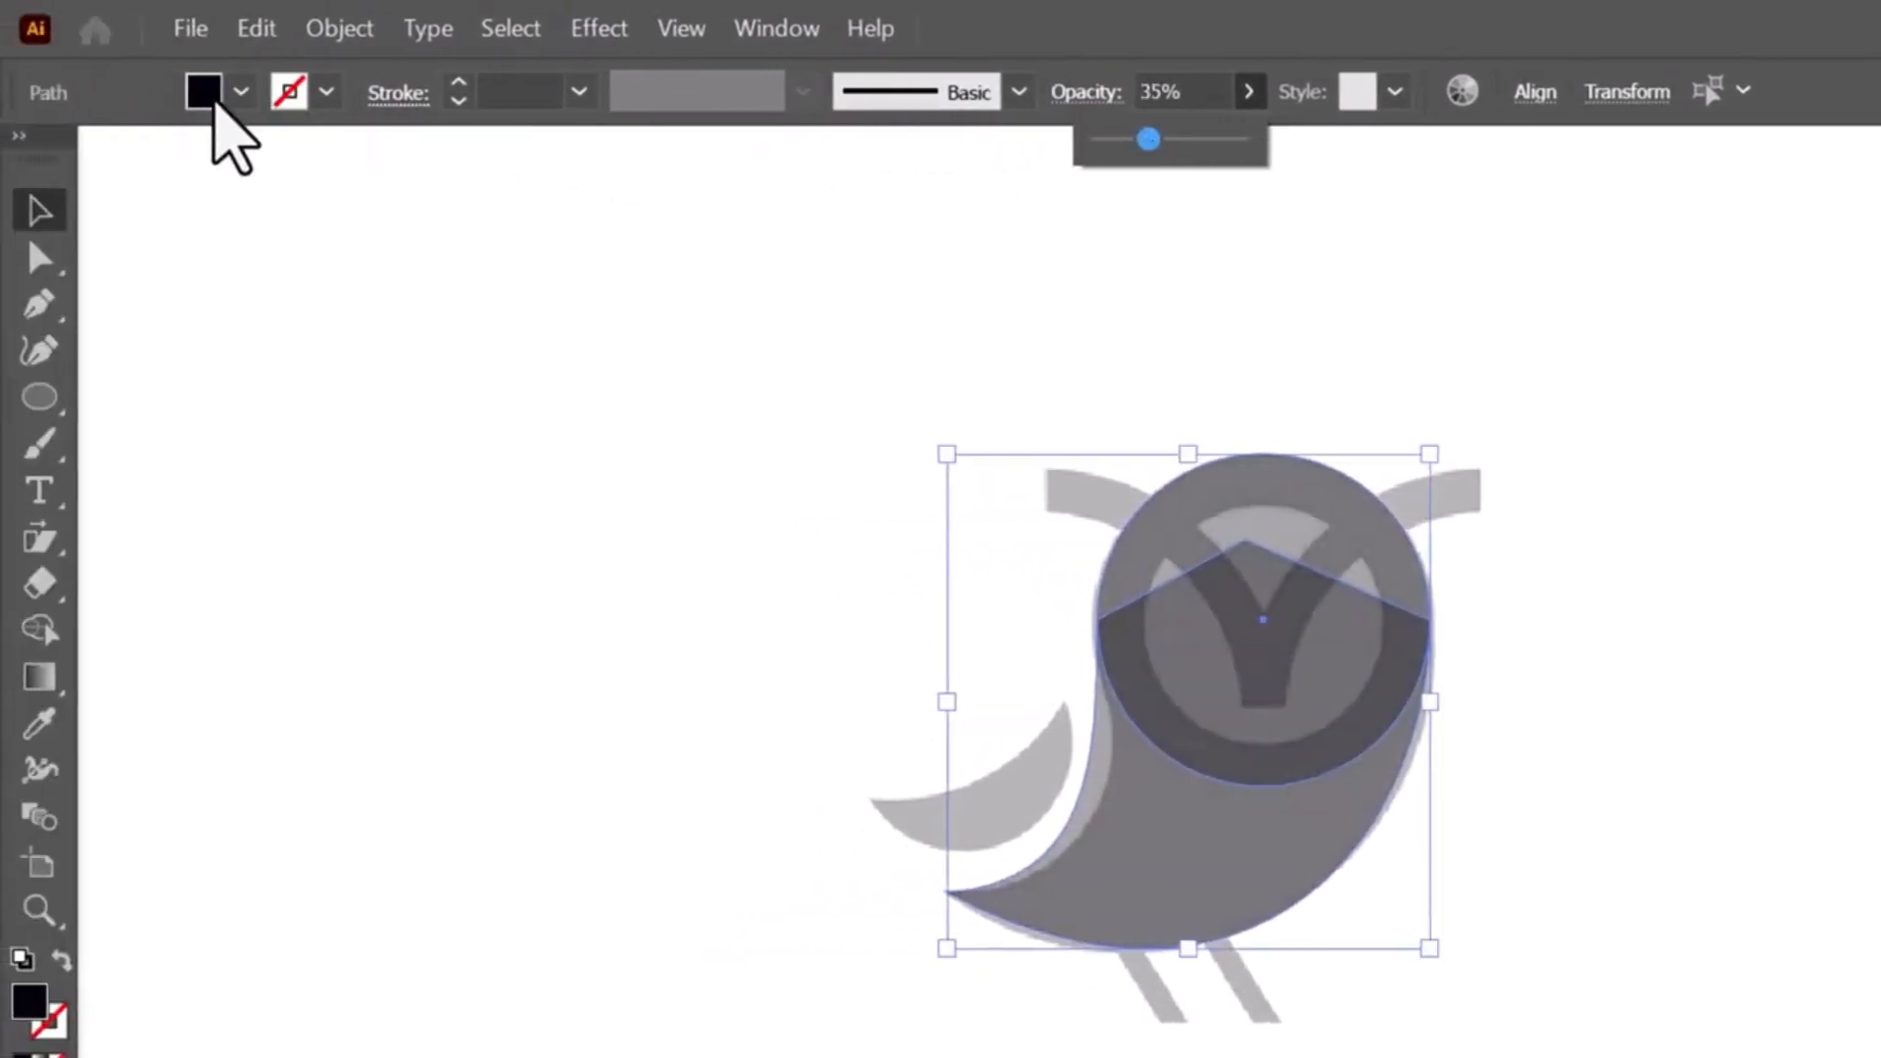
click(213, 100)
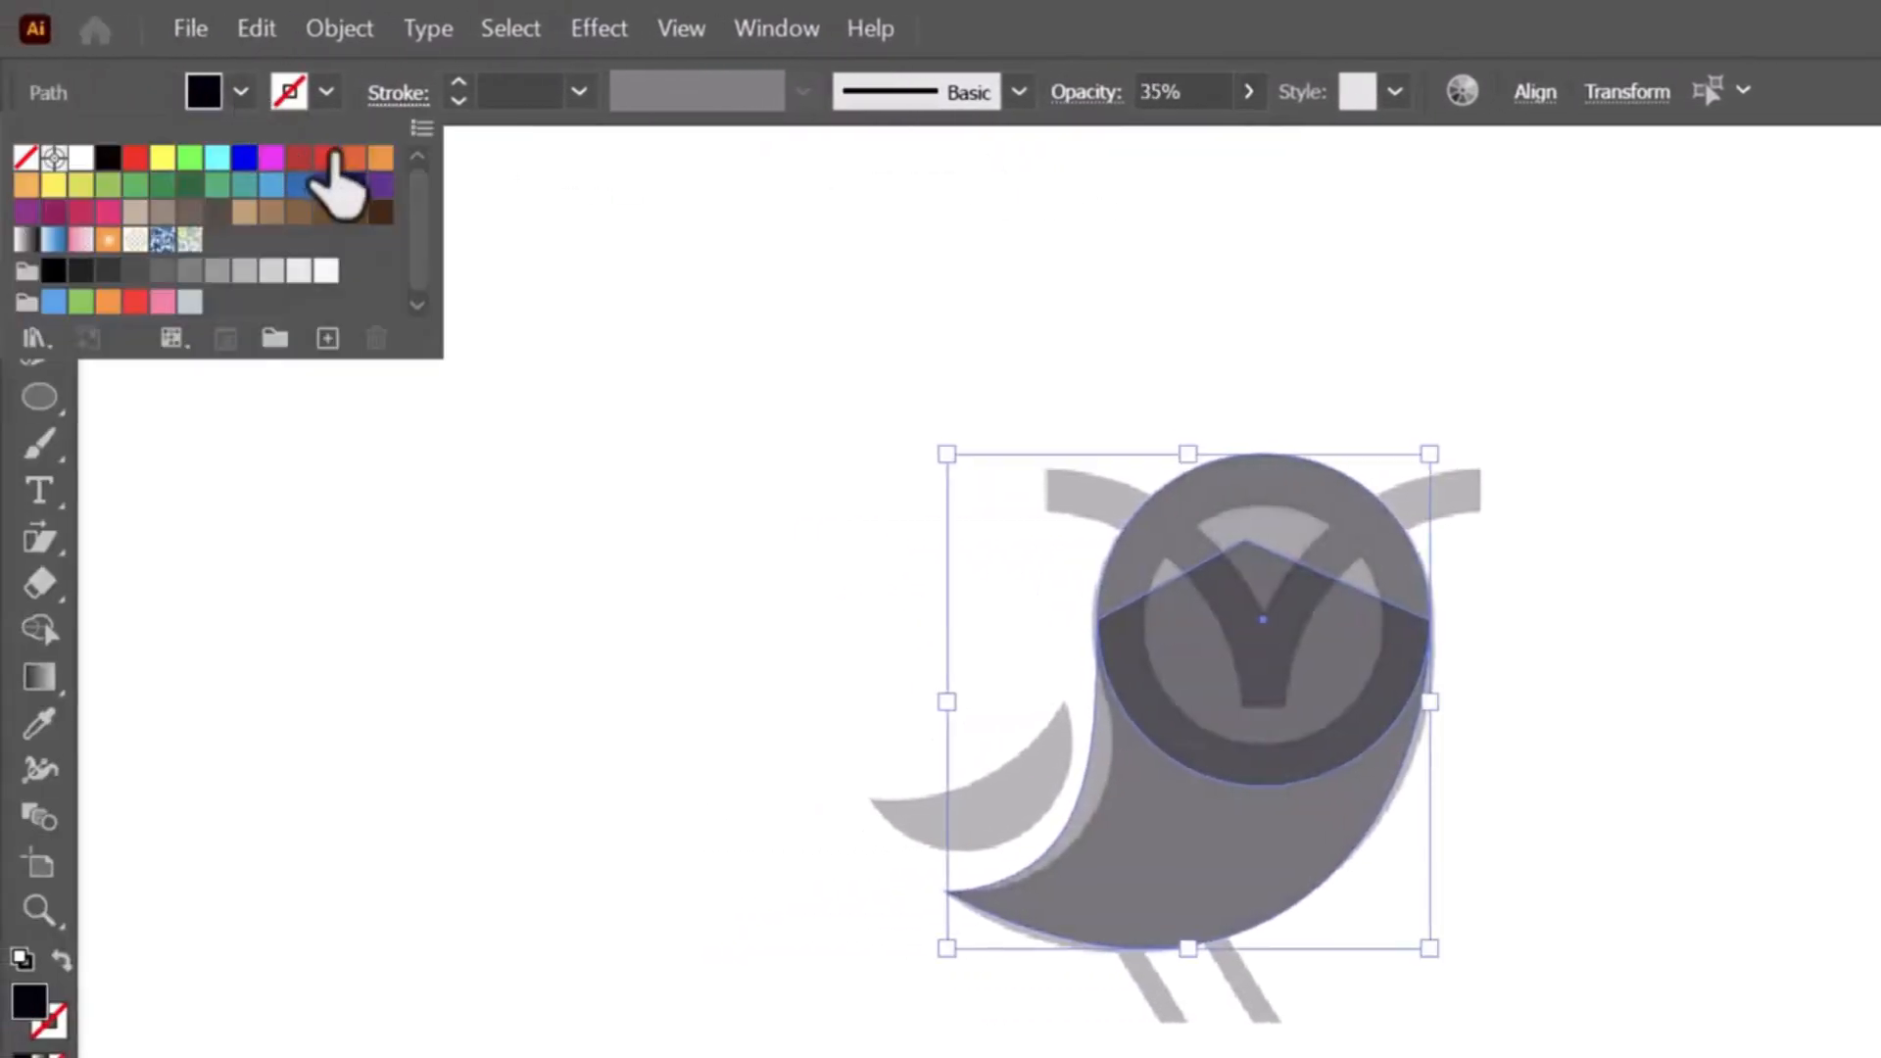
click(353, 158)
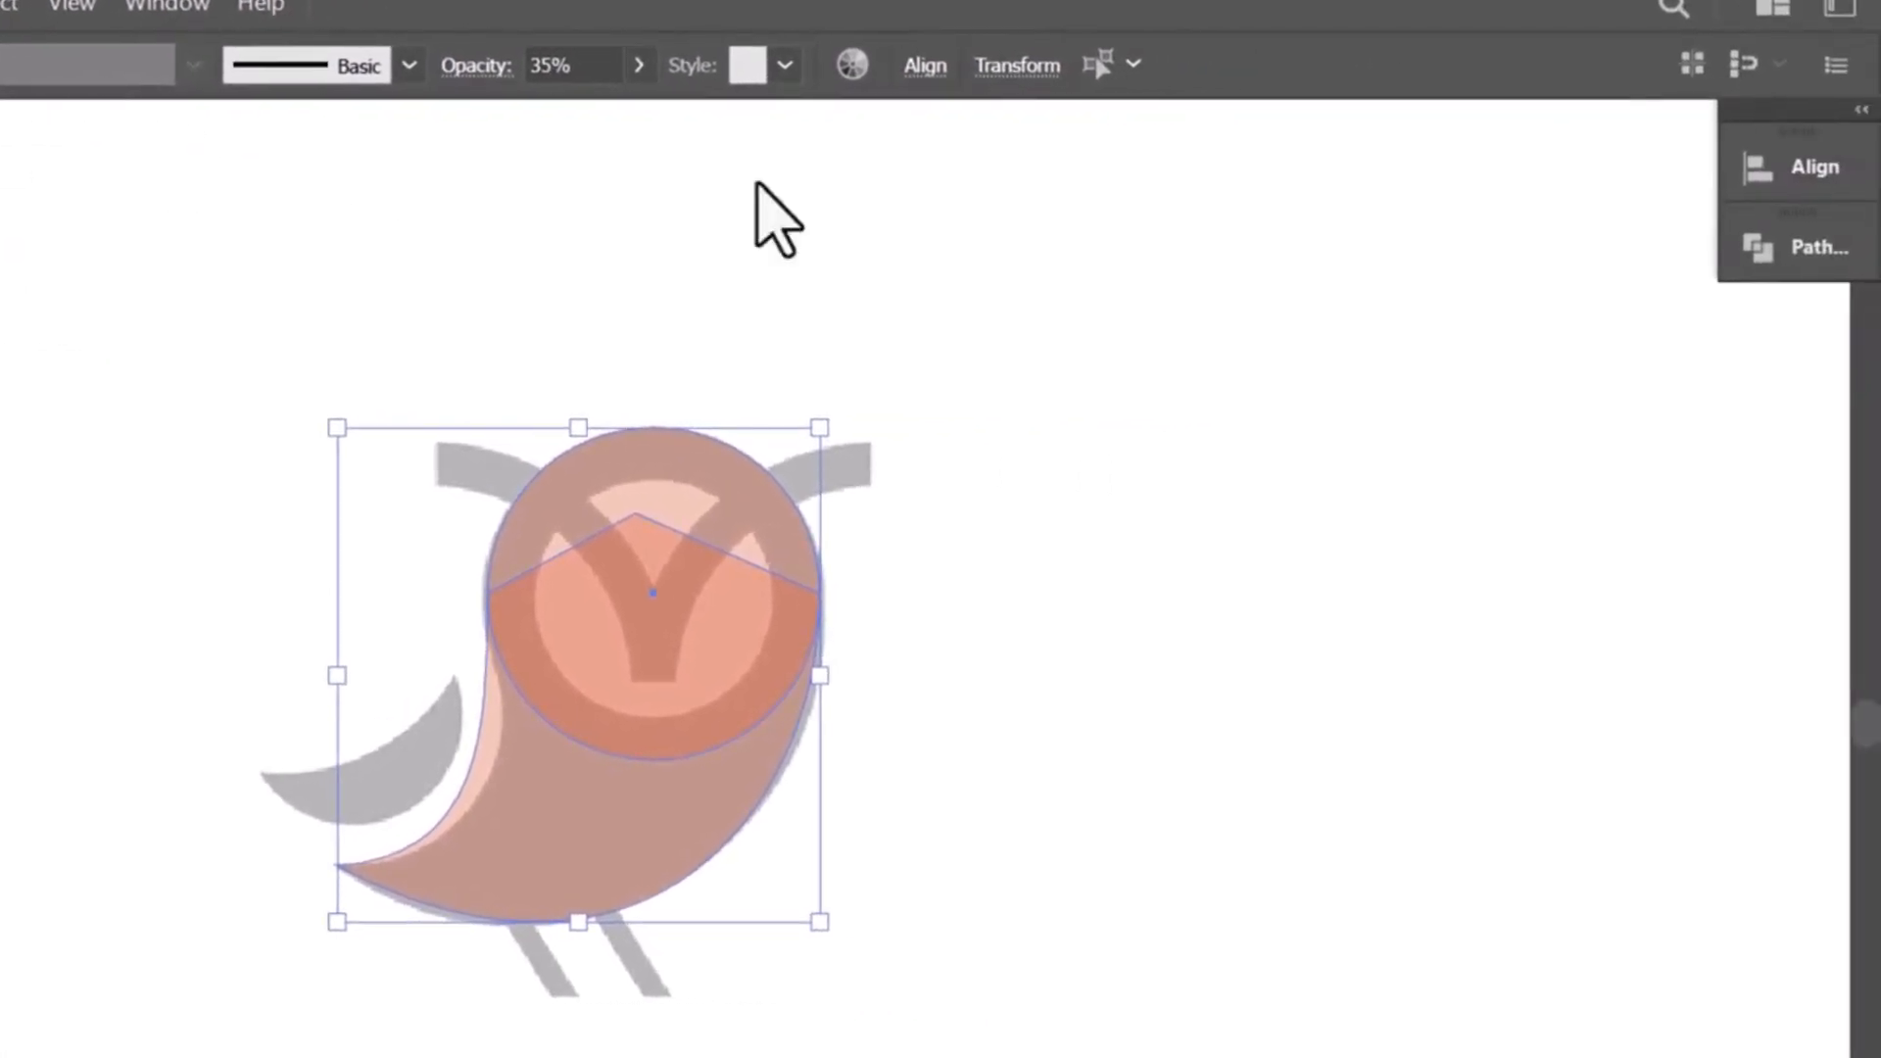
Step: Merge the head circle and body into one shape with Pathfinder Unite and deselect it
click(1808, 255)
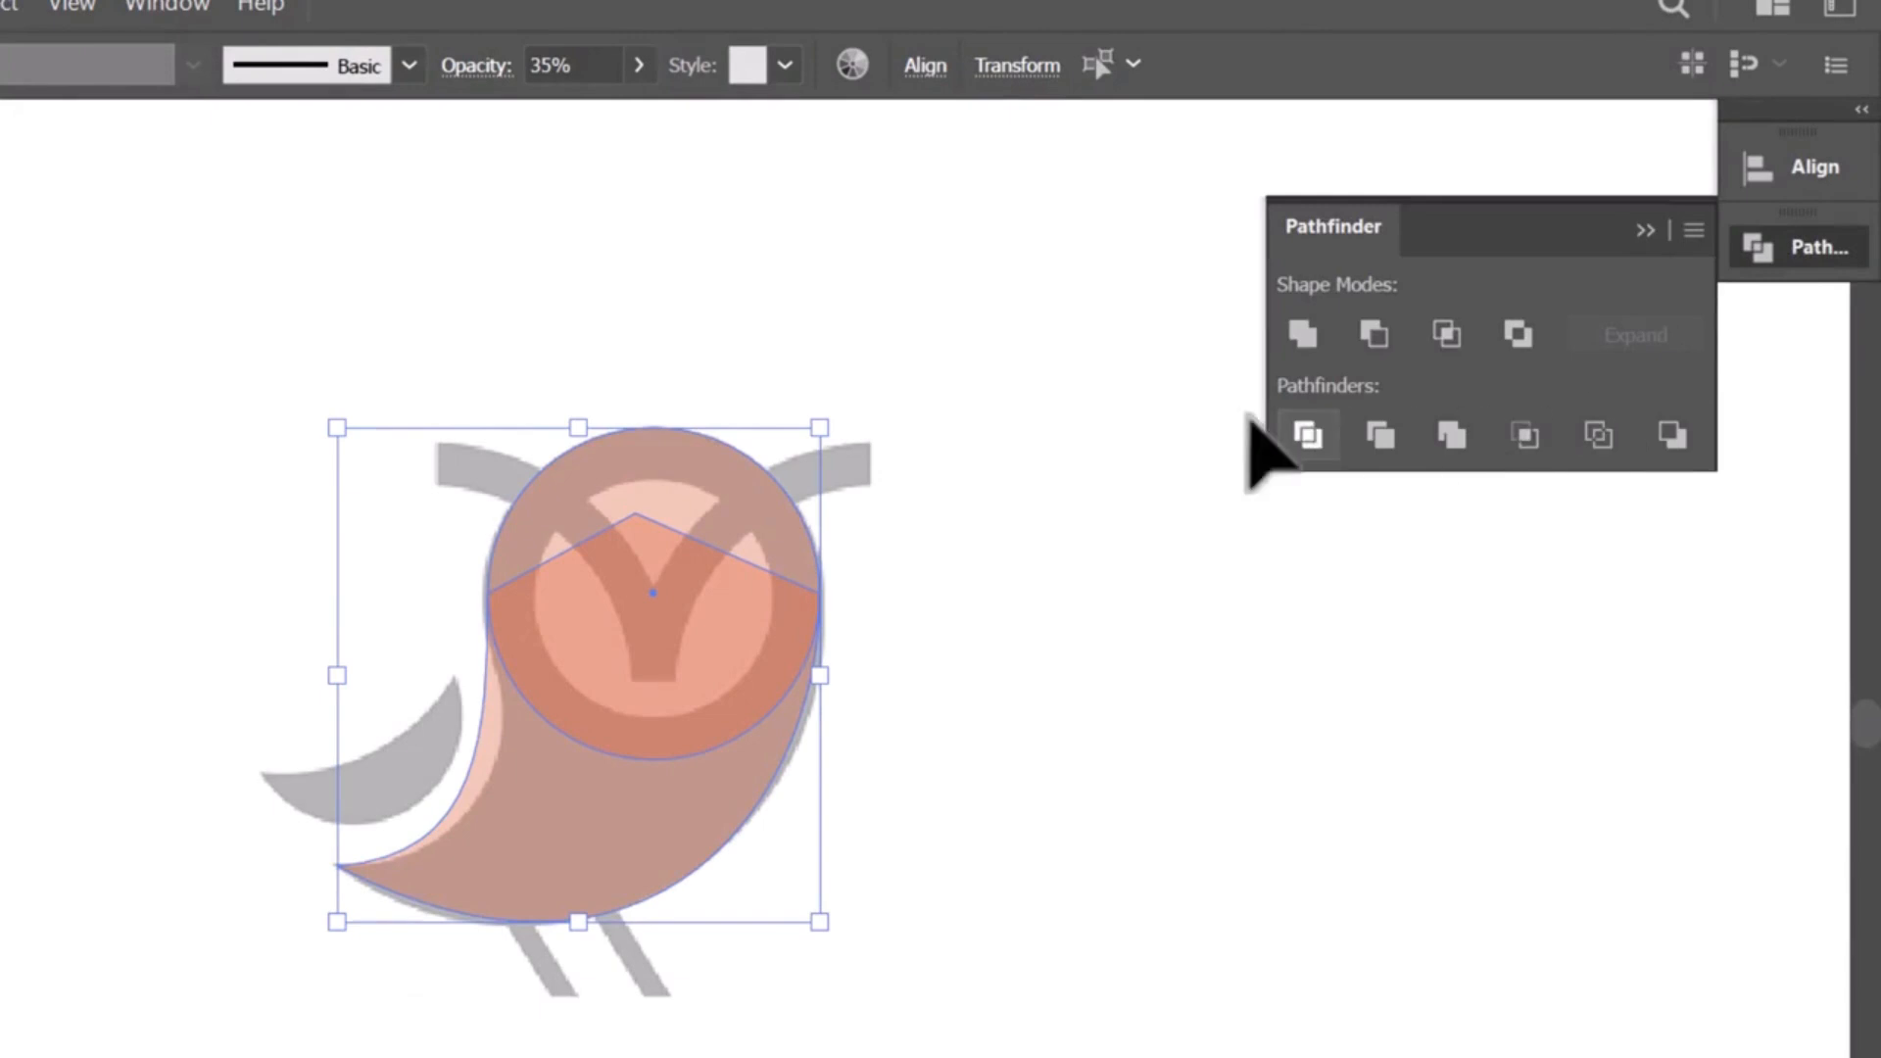
click(1301, 333)
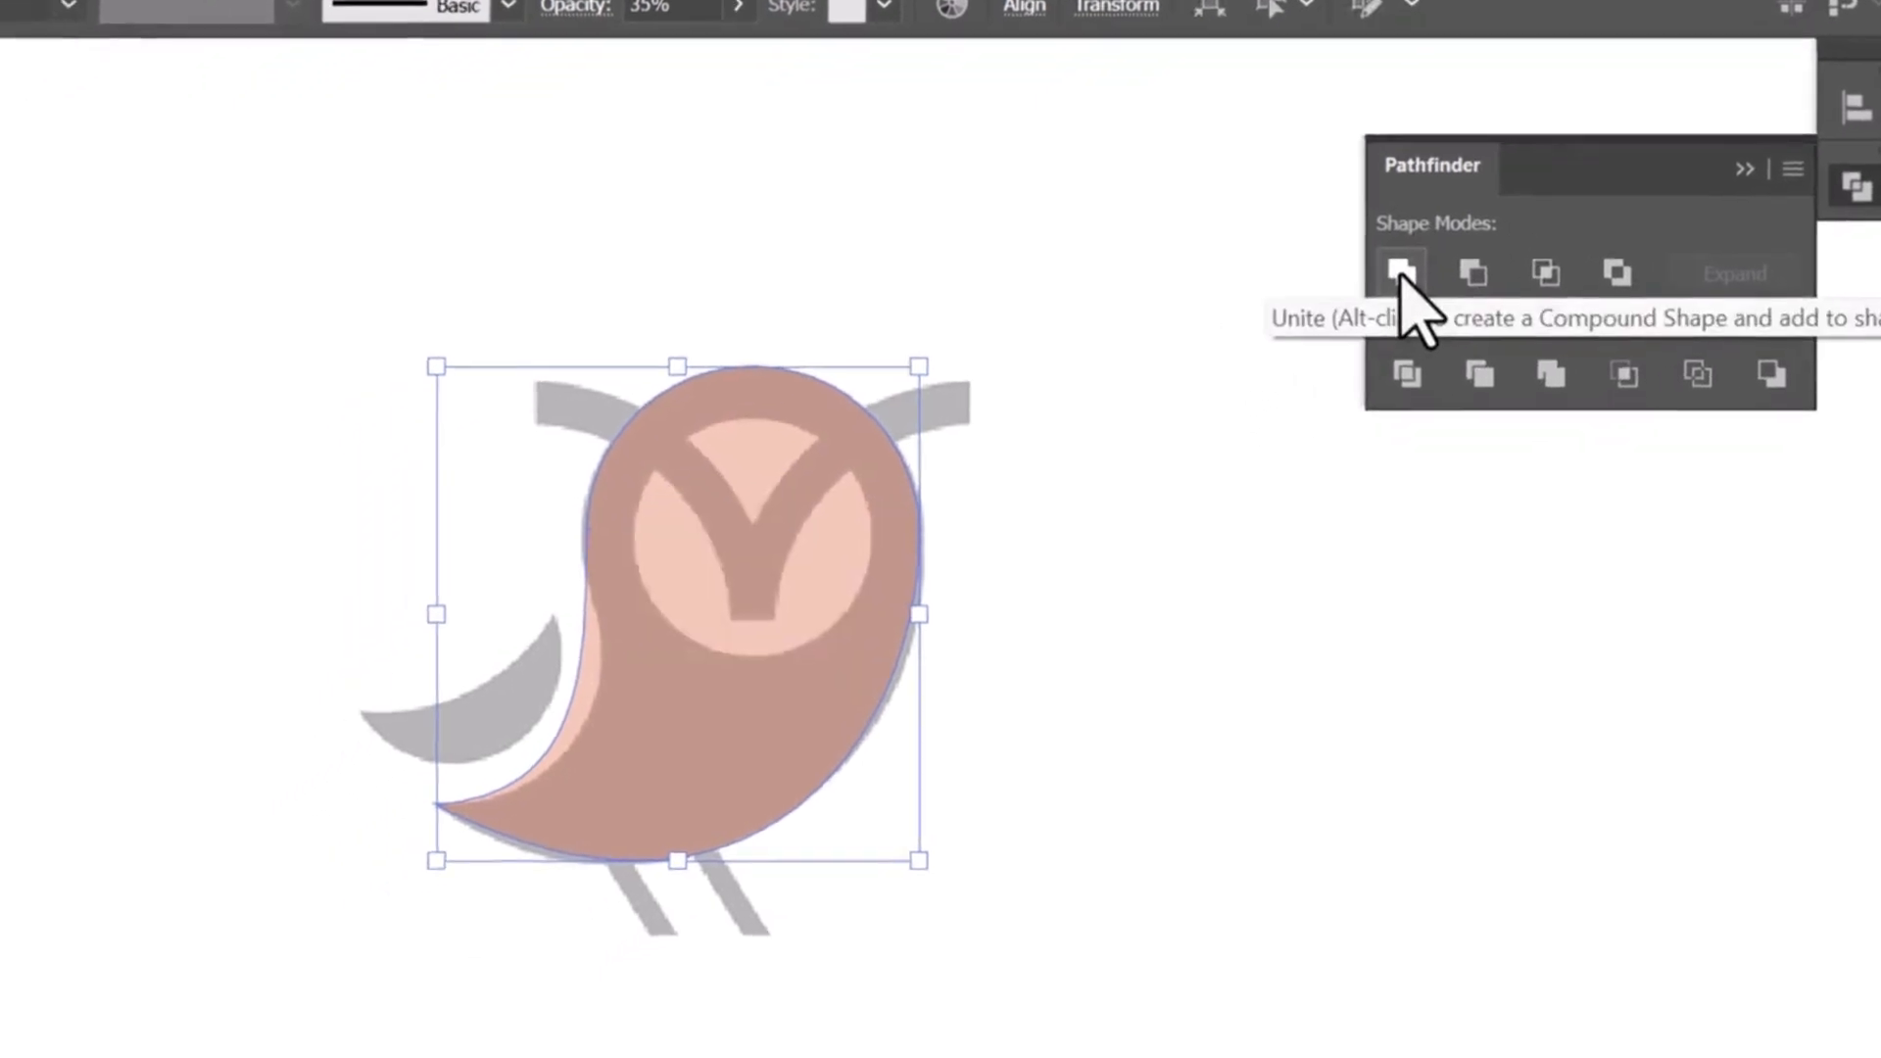
click(451, 456)
Step: Adjust the curve handle at the owl's tail tip with the Direct Selection tool to refine the body outline
click(39, 199)
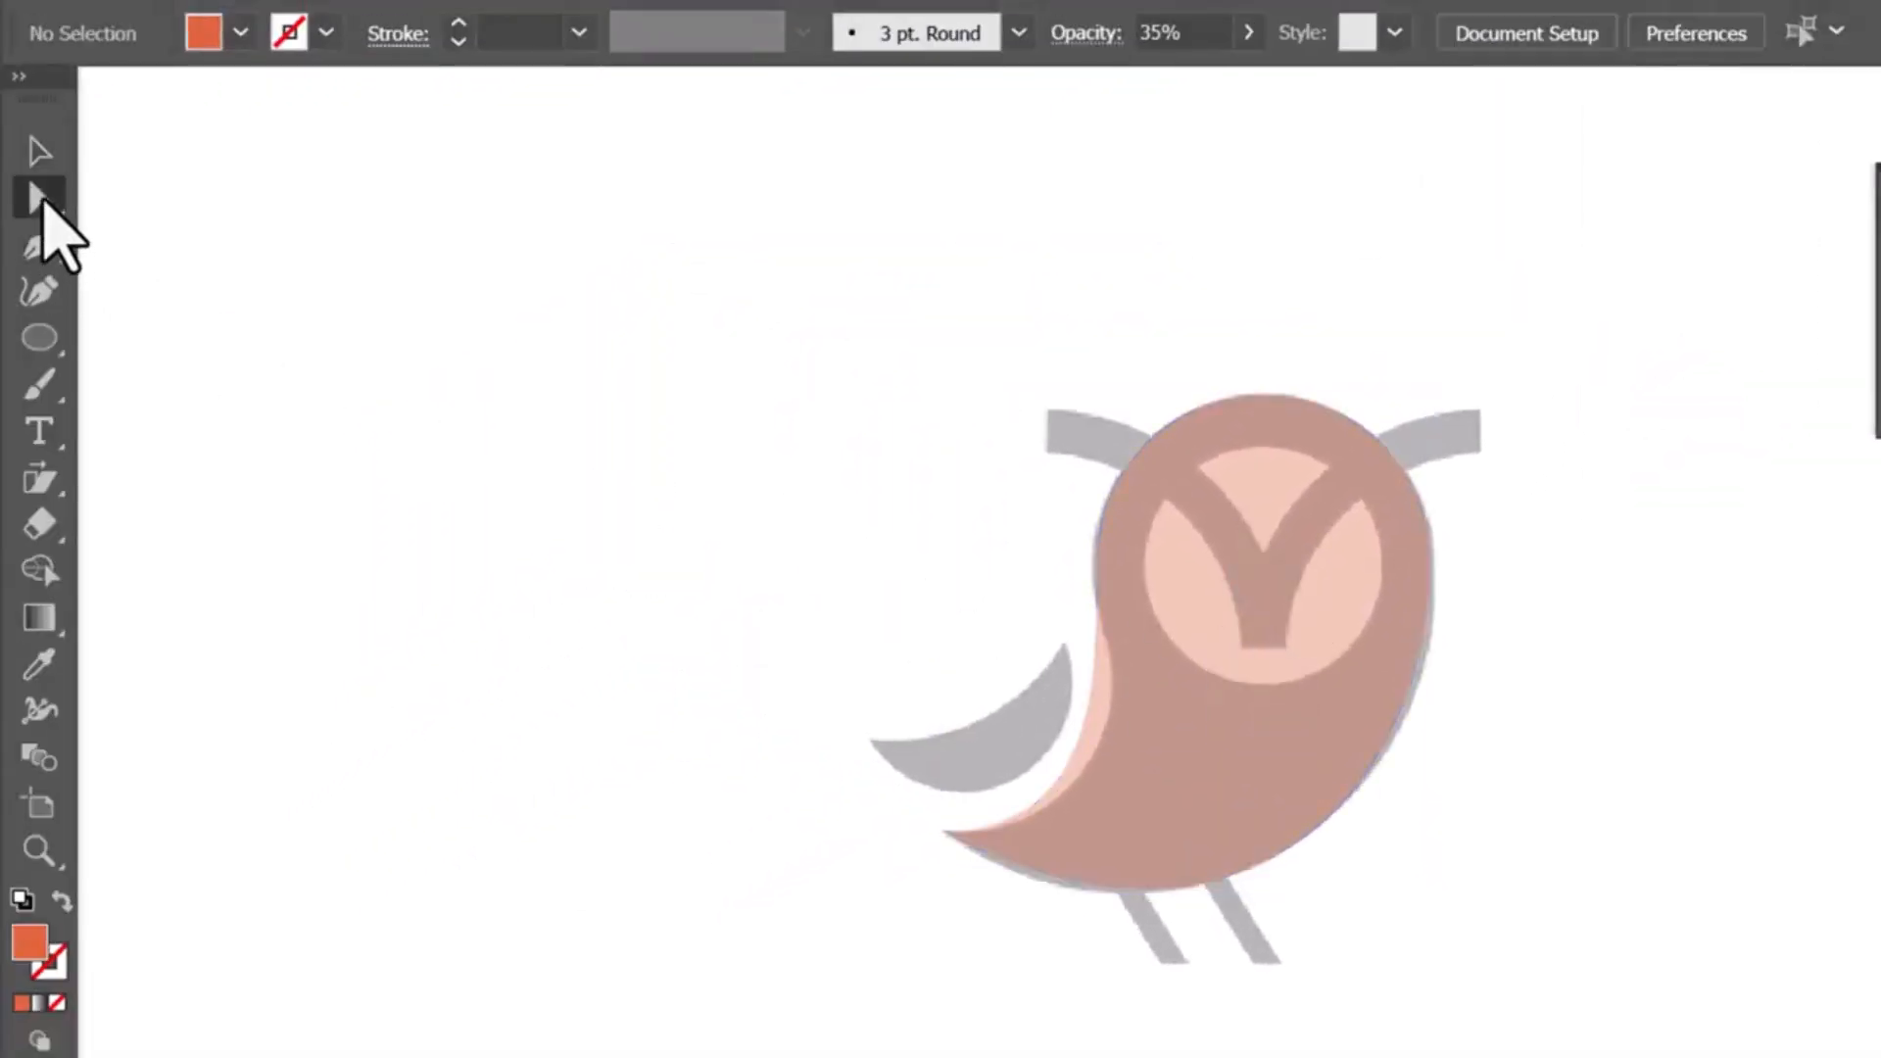
click(743, 695)
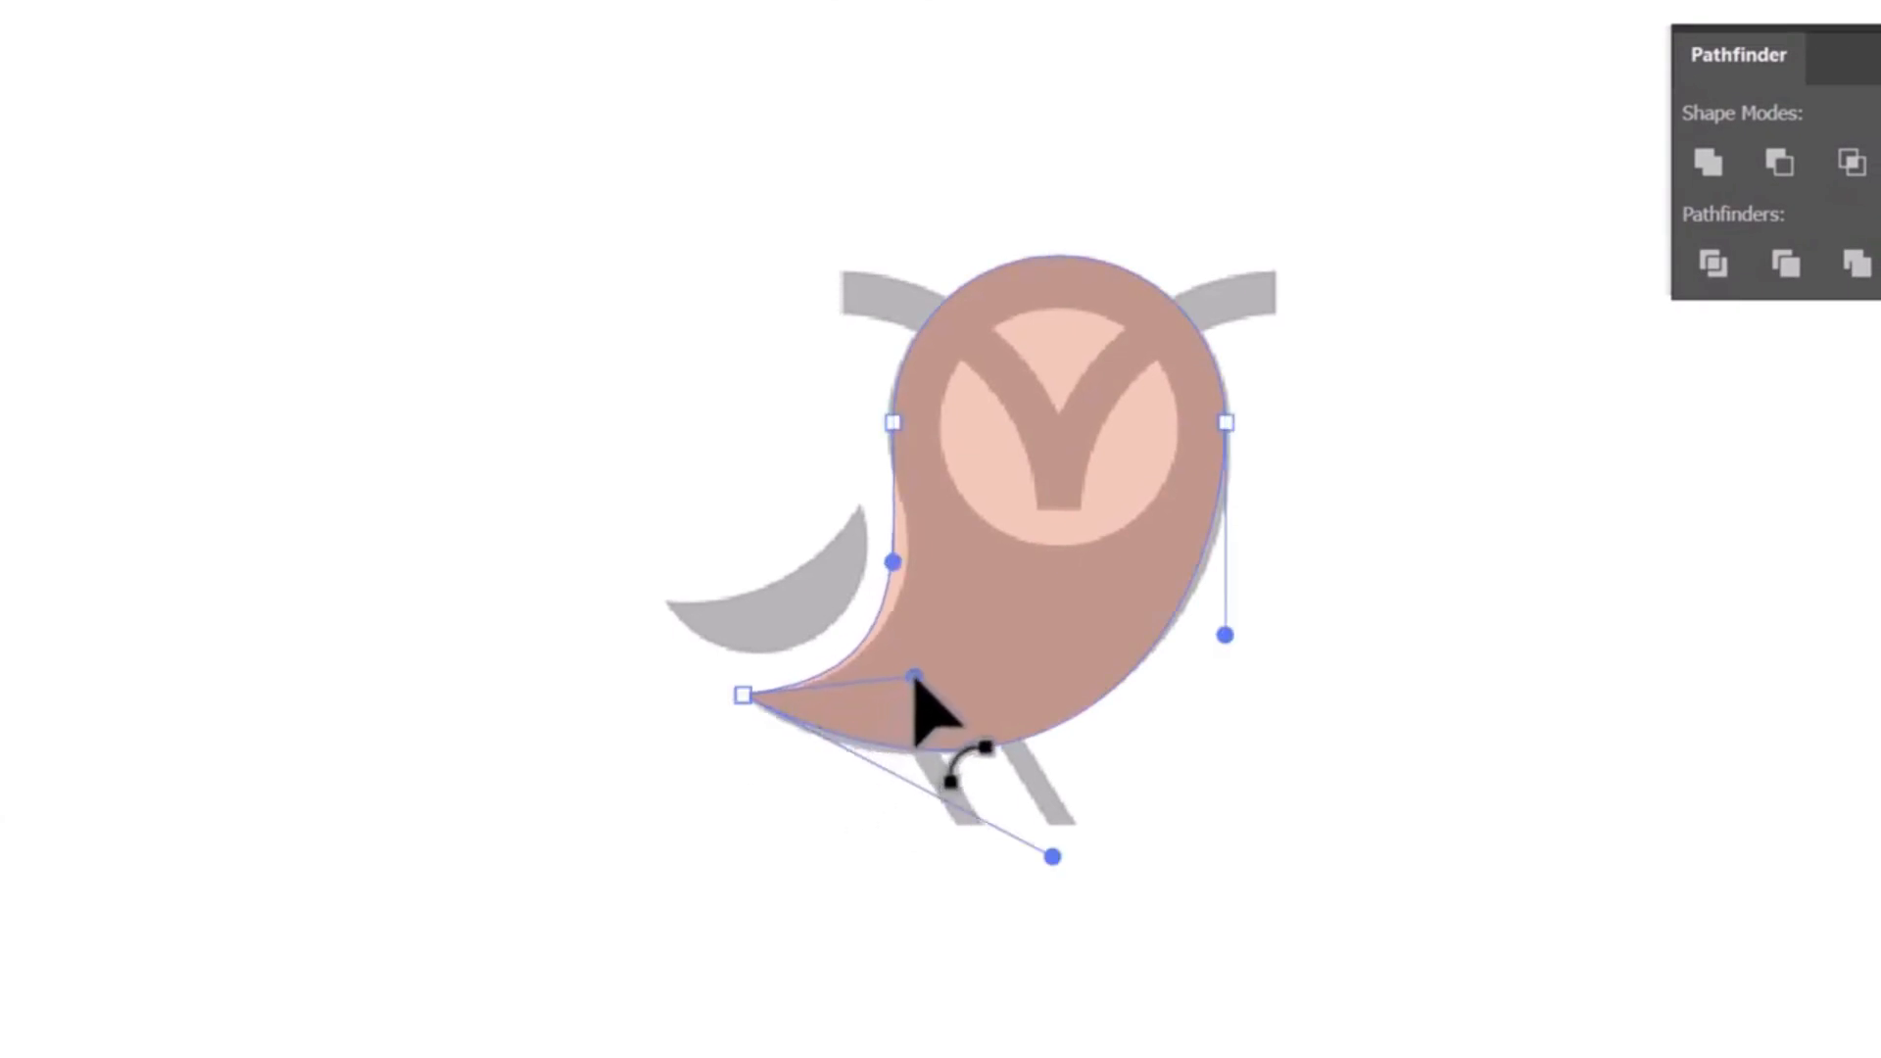
drag(945, 655, 916, 684)
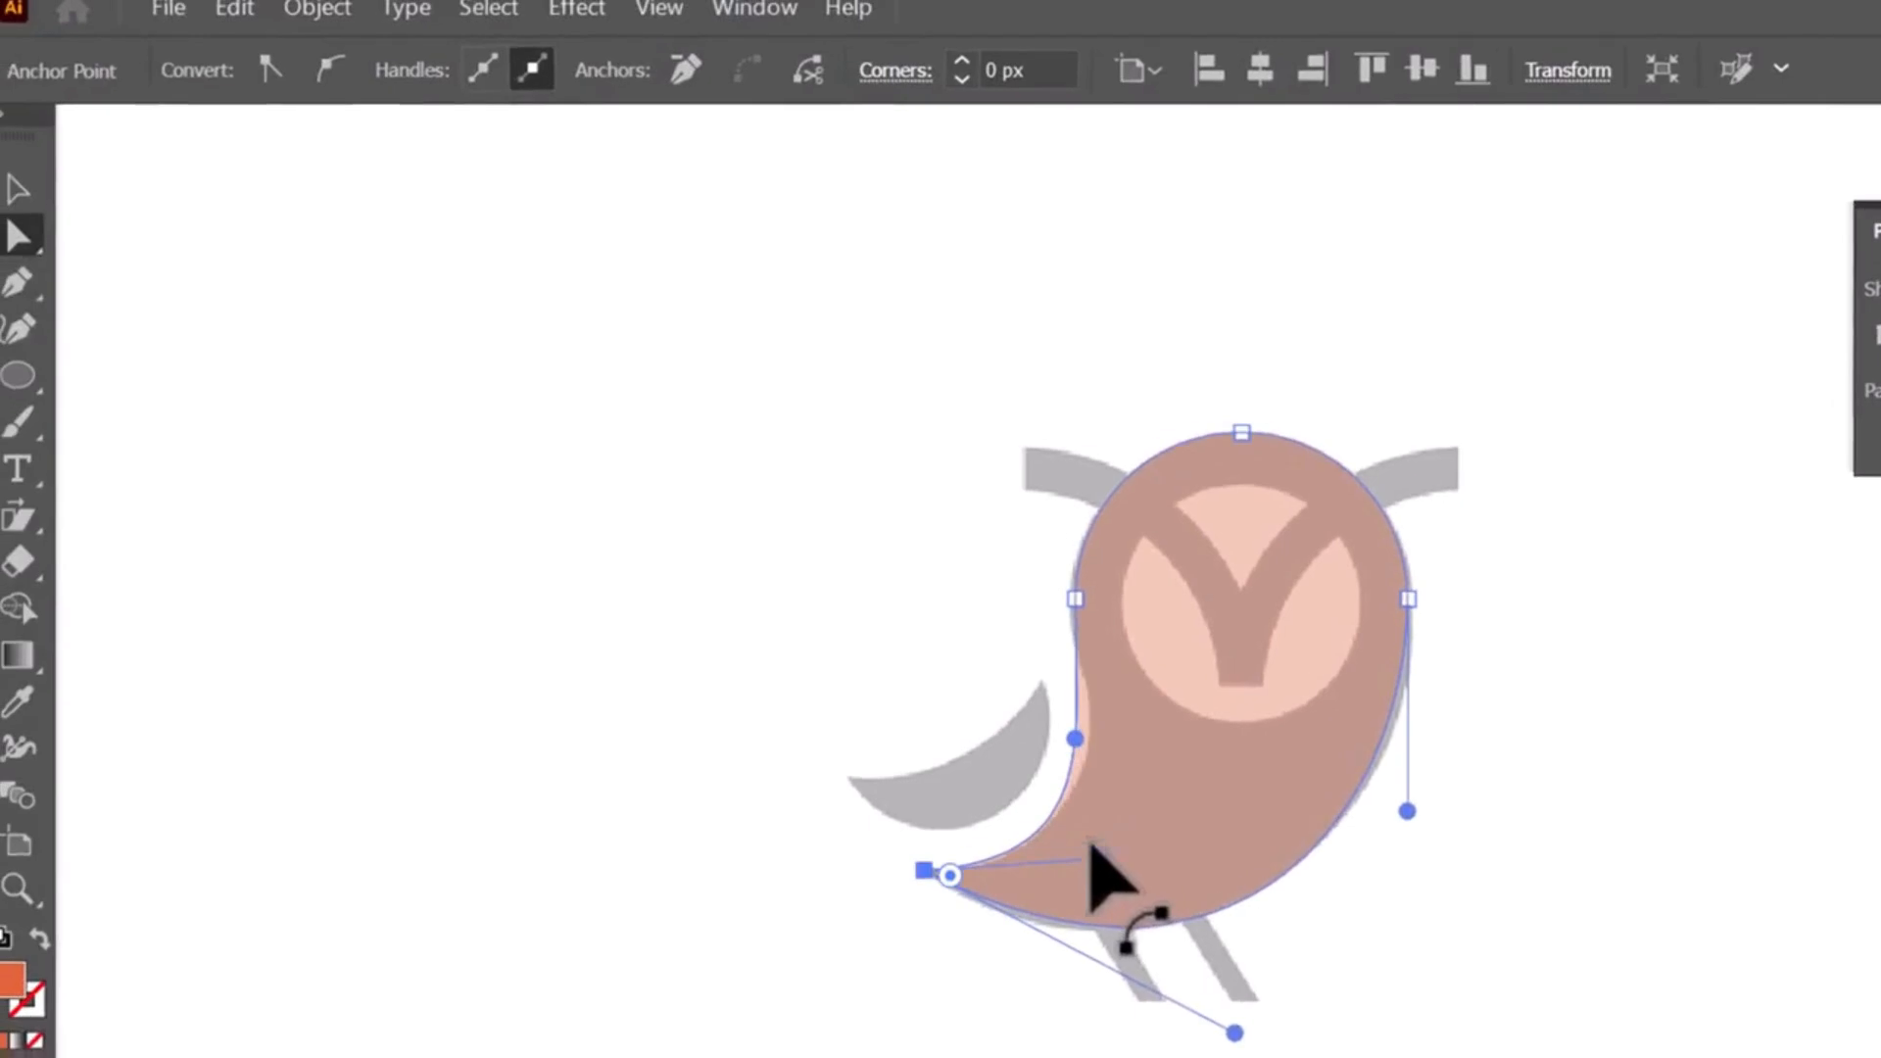
Step: Trace the owl's crescent wing as a closed orange shape with the Pen tool, curving both edges to match the grey sketch
click(33, 304)
key(ctrl+shift+a)
drag(1058, 704, 1032, 776)
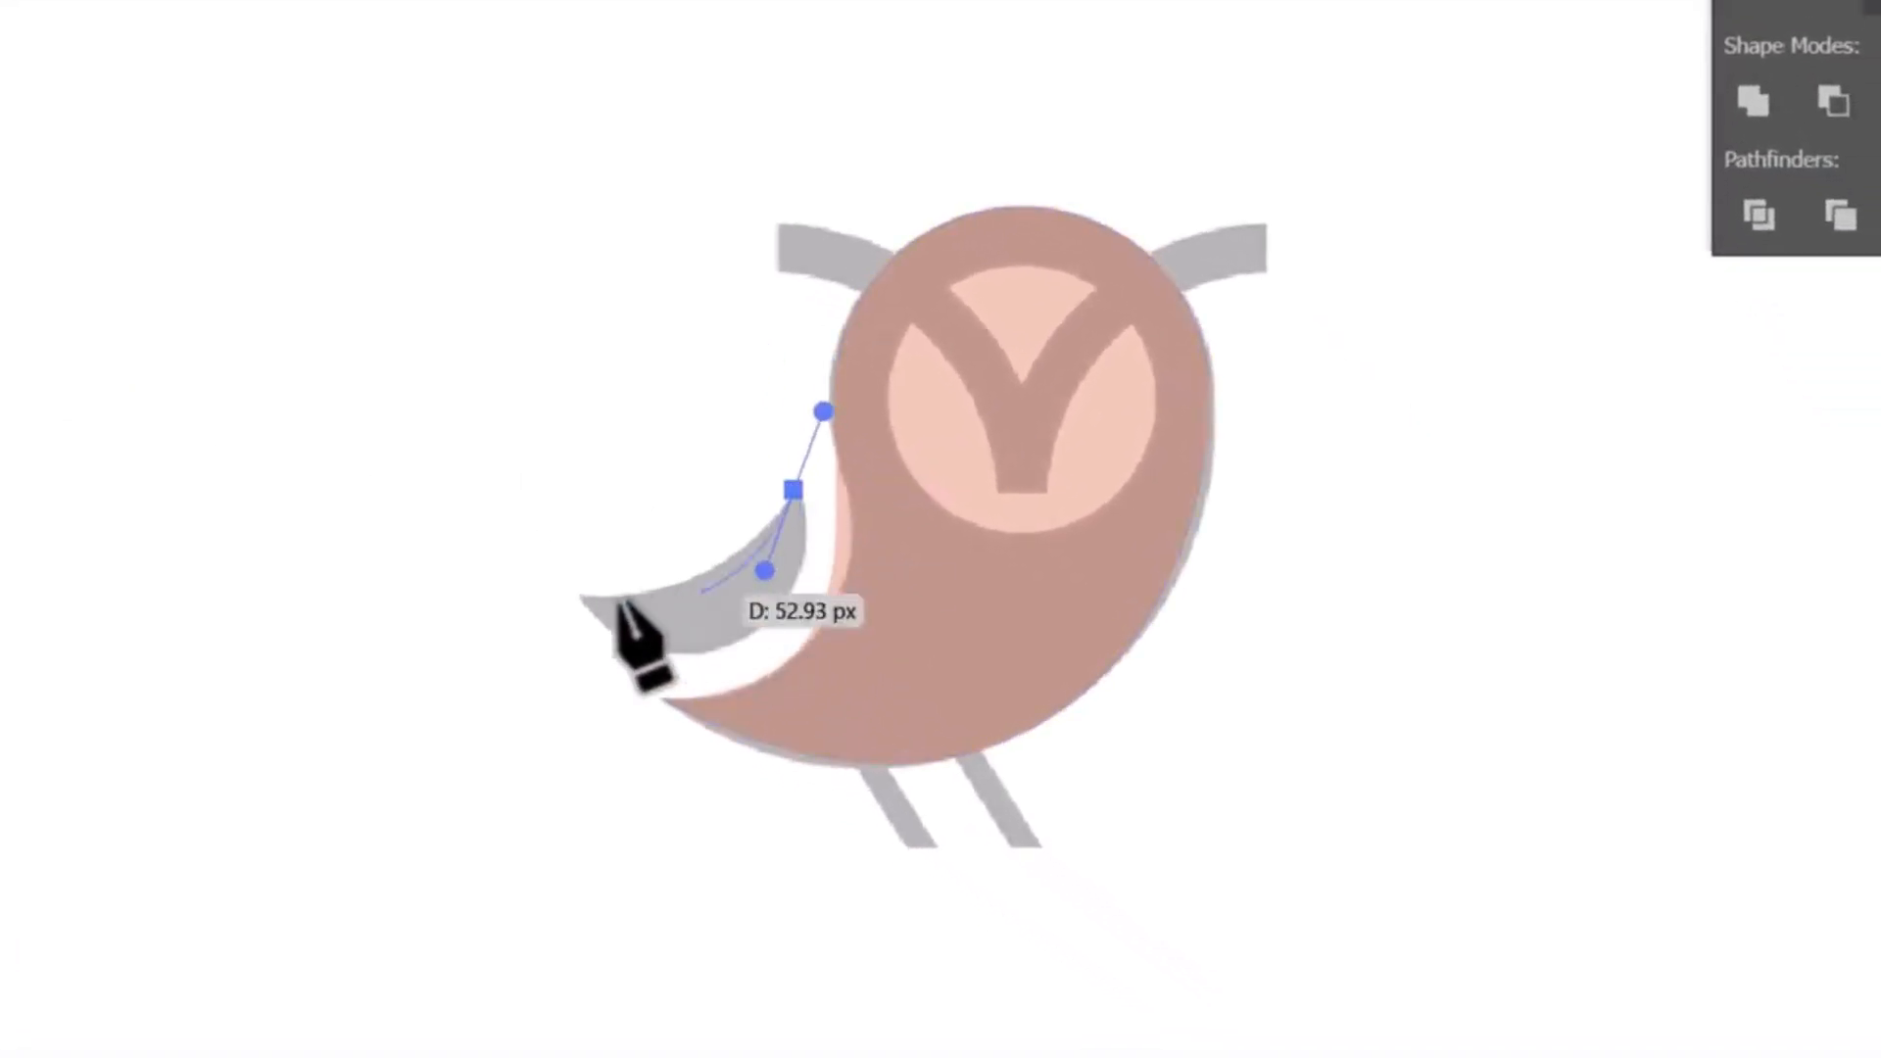
drag(585, 598, 653, 693)
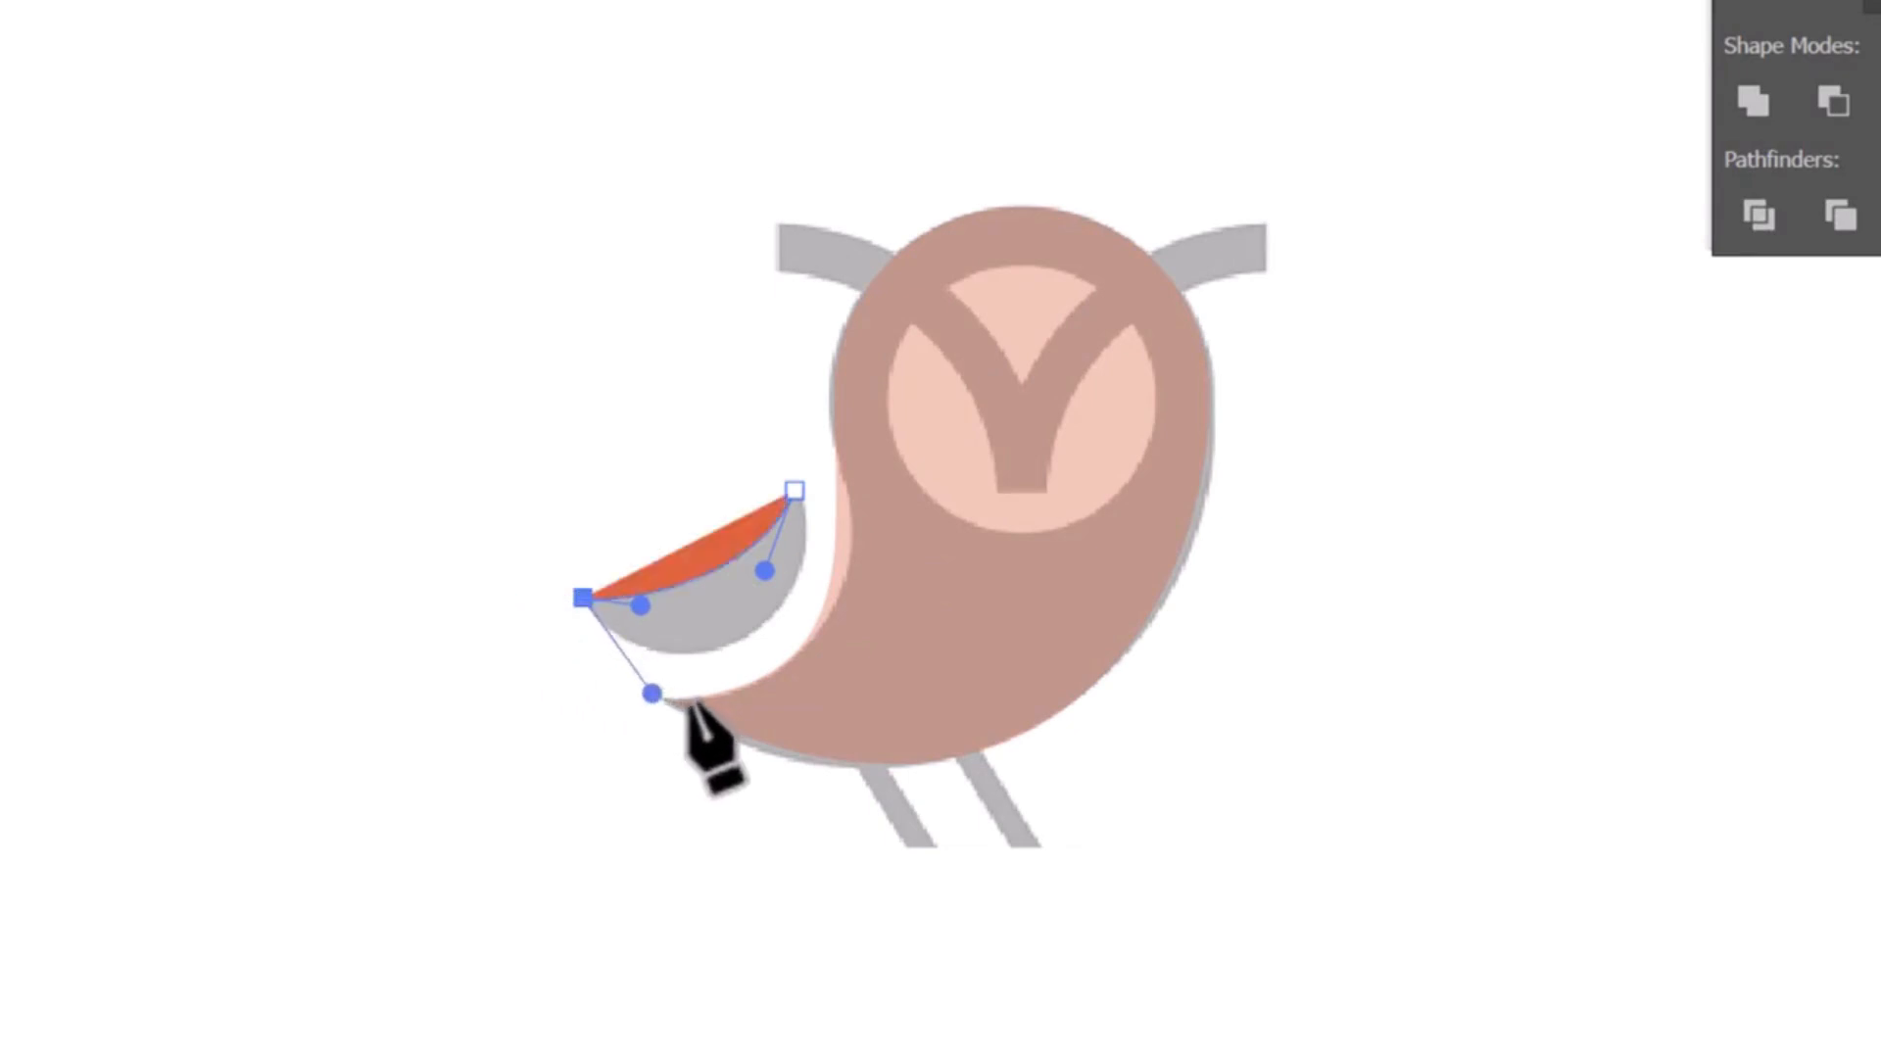
drag(794, 486, 754, 335)
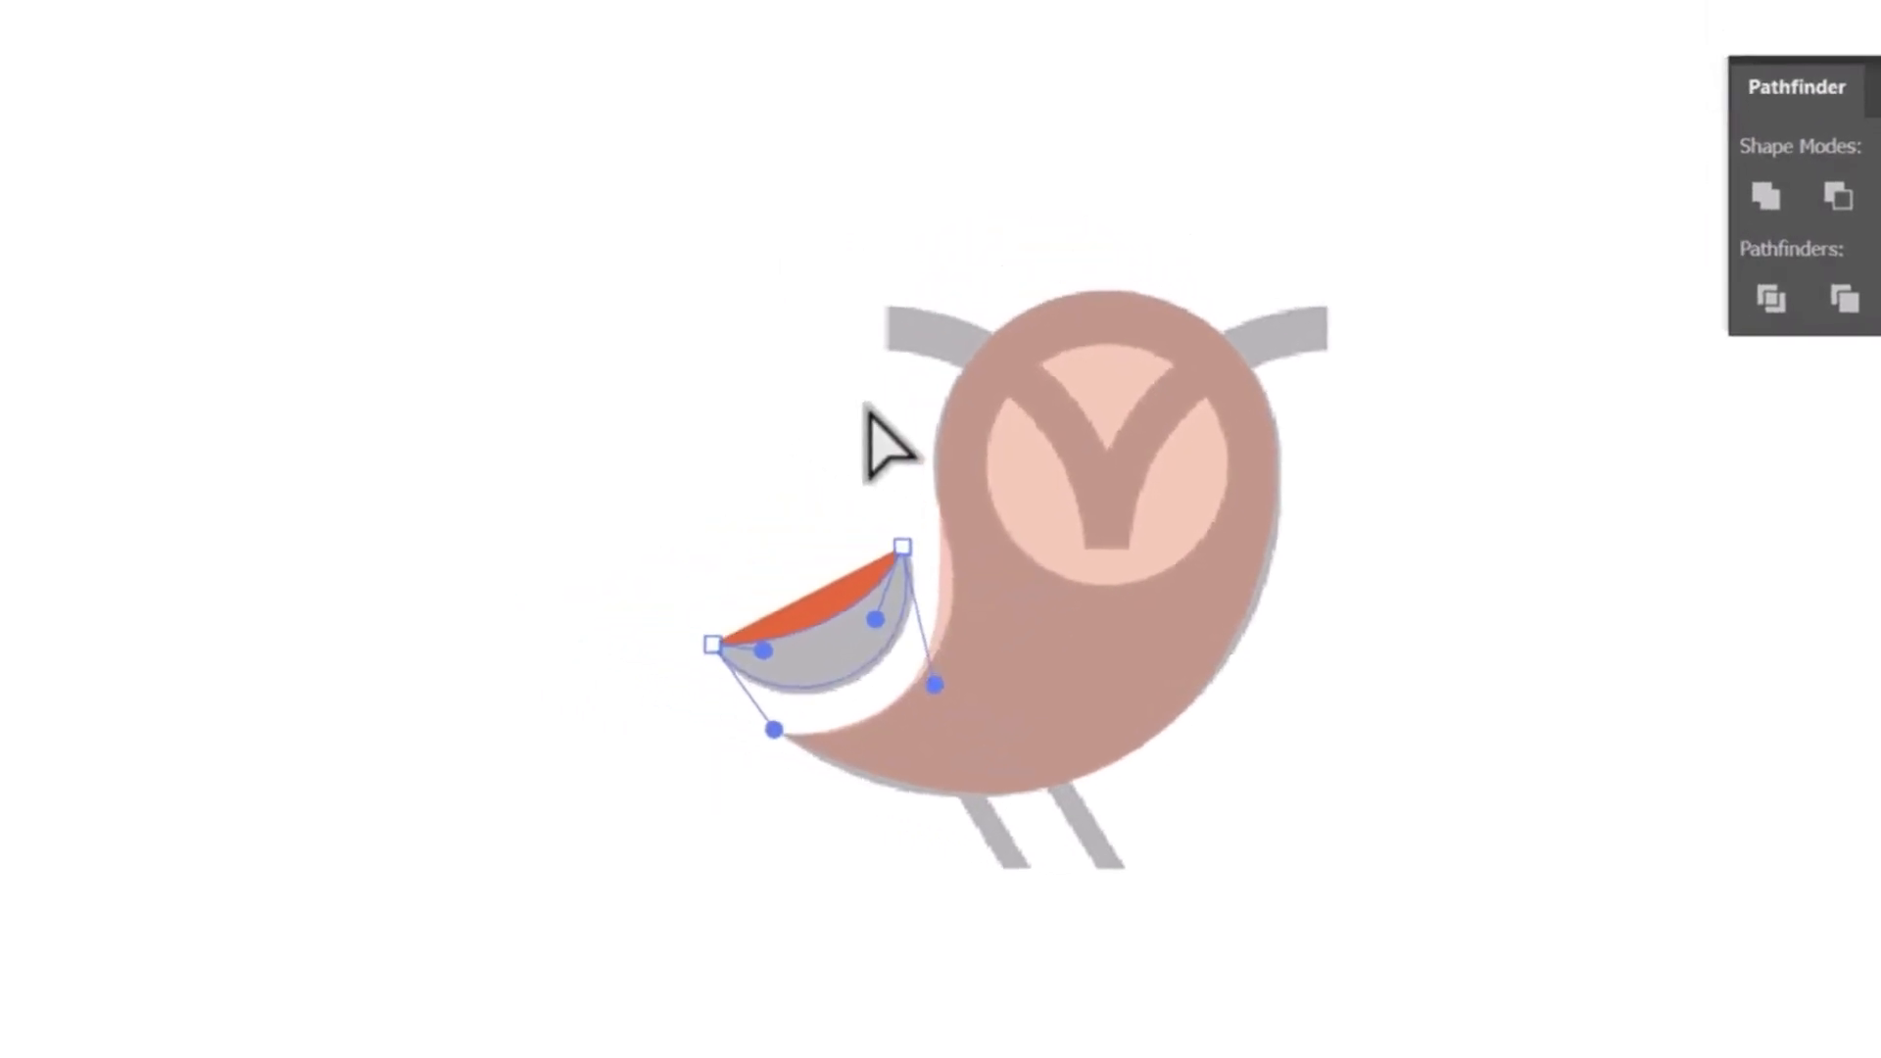
drag(867, 406, 867, 407)
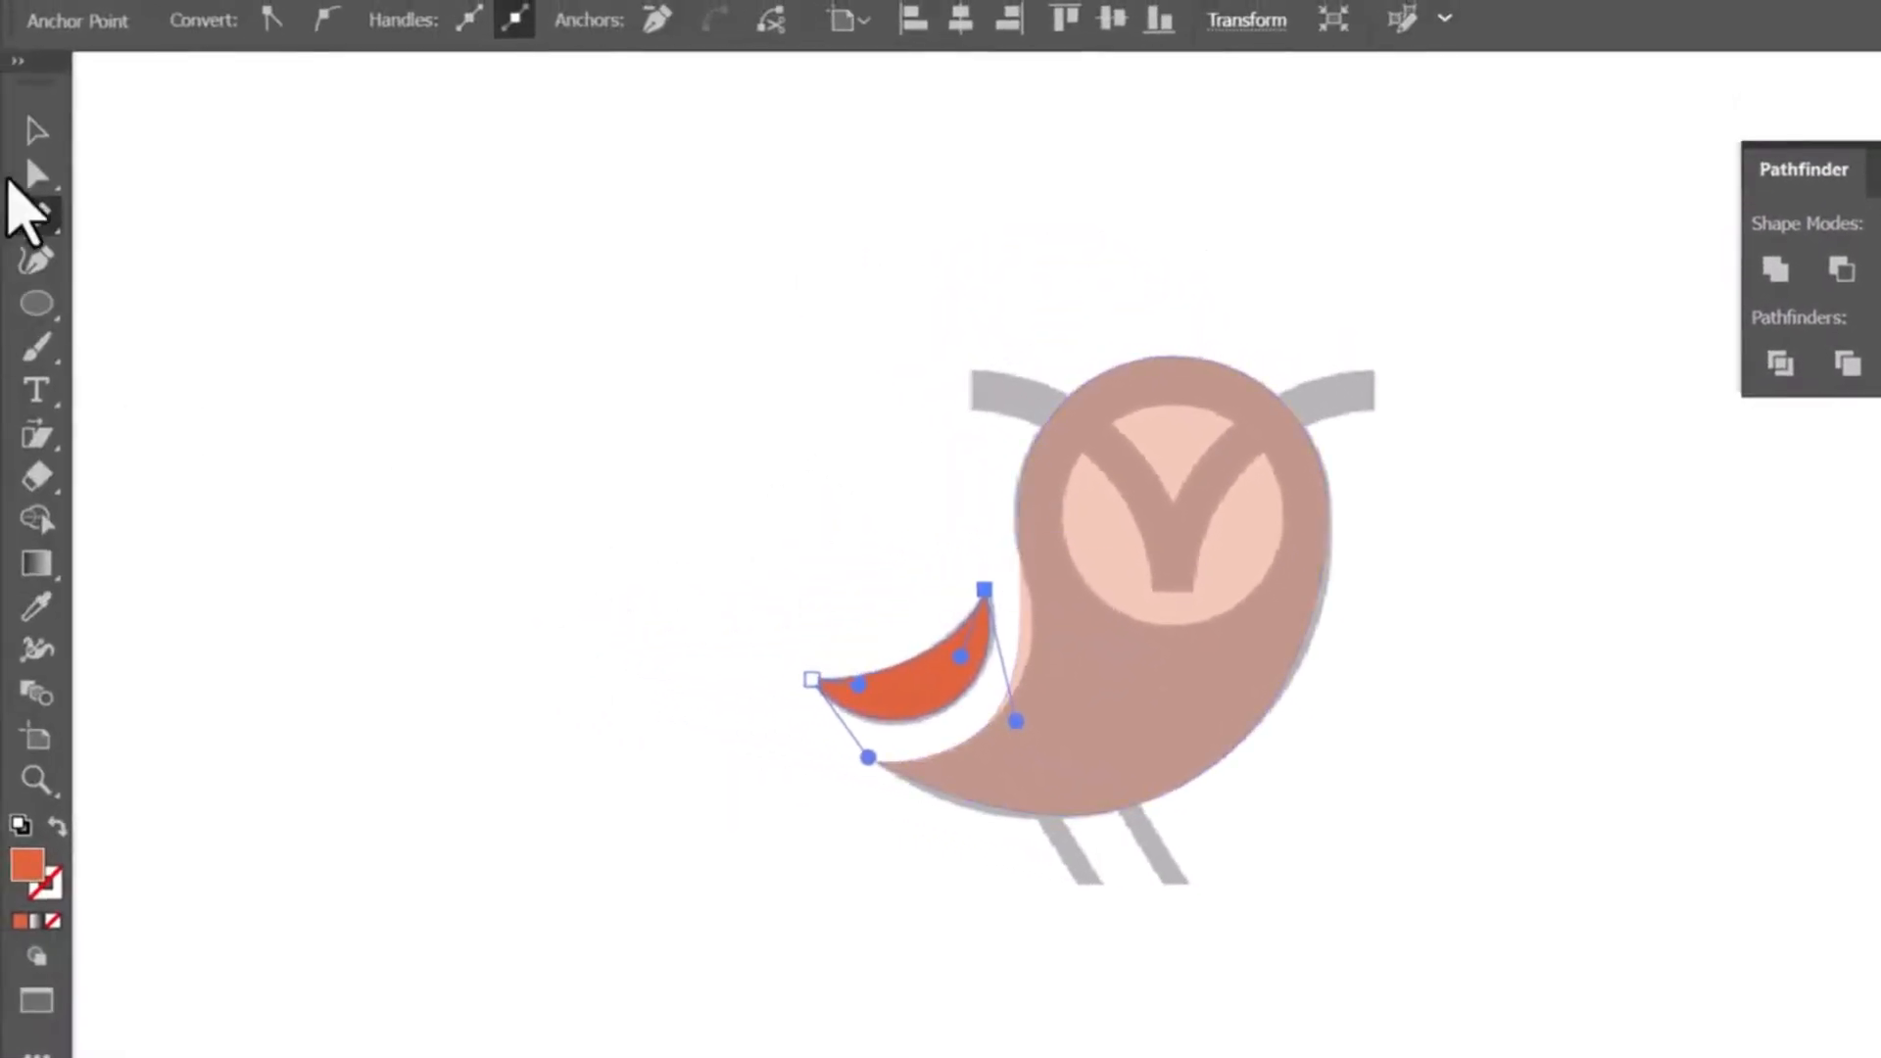
click(38, 131)
click(1084, 485)
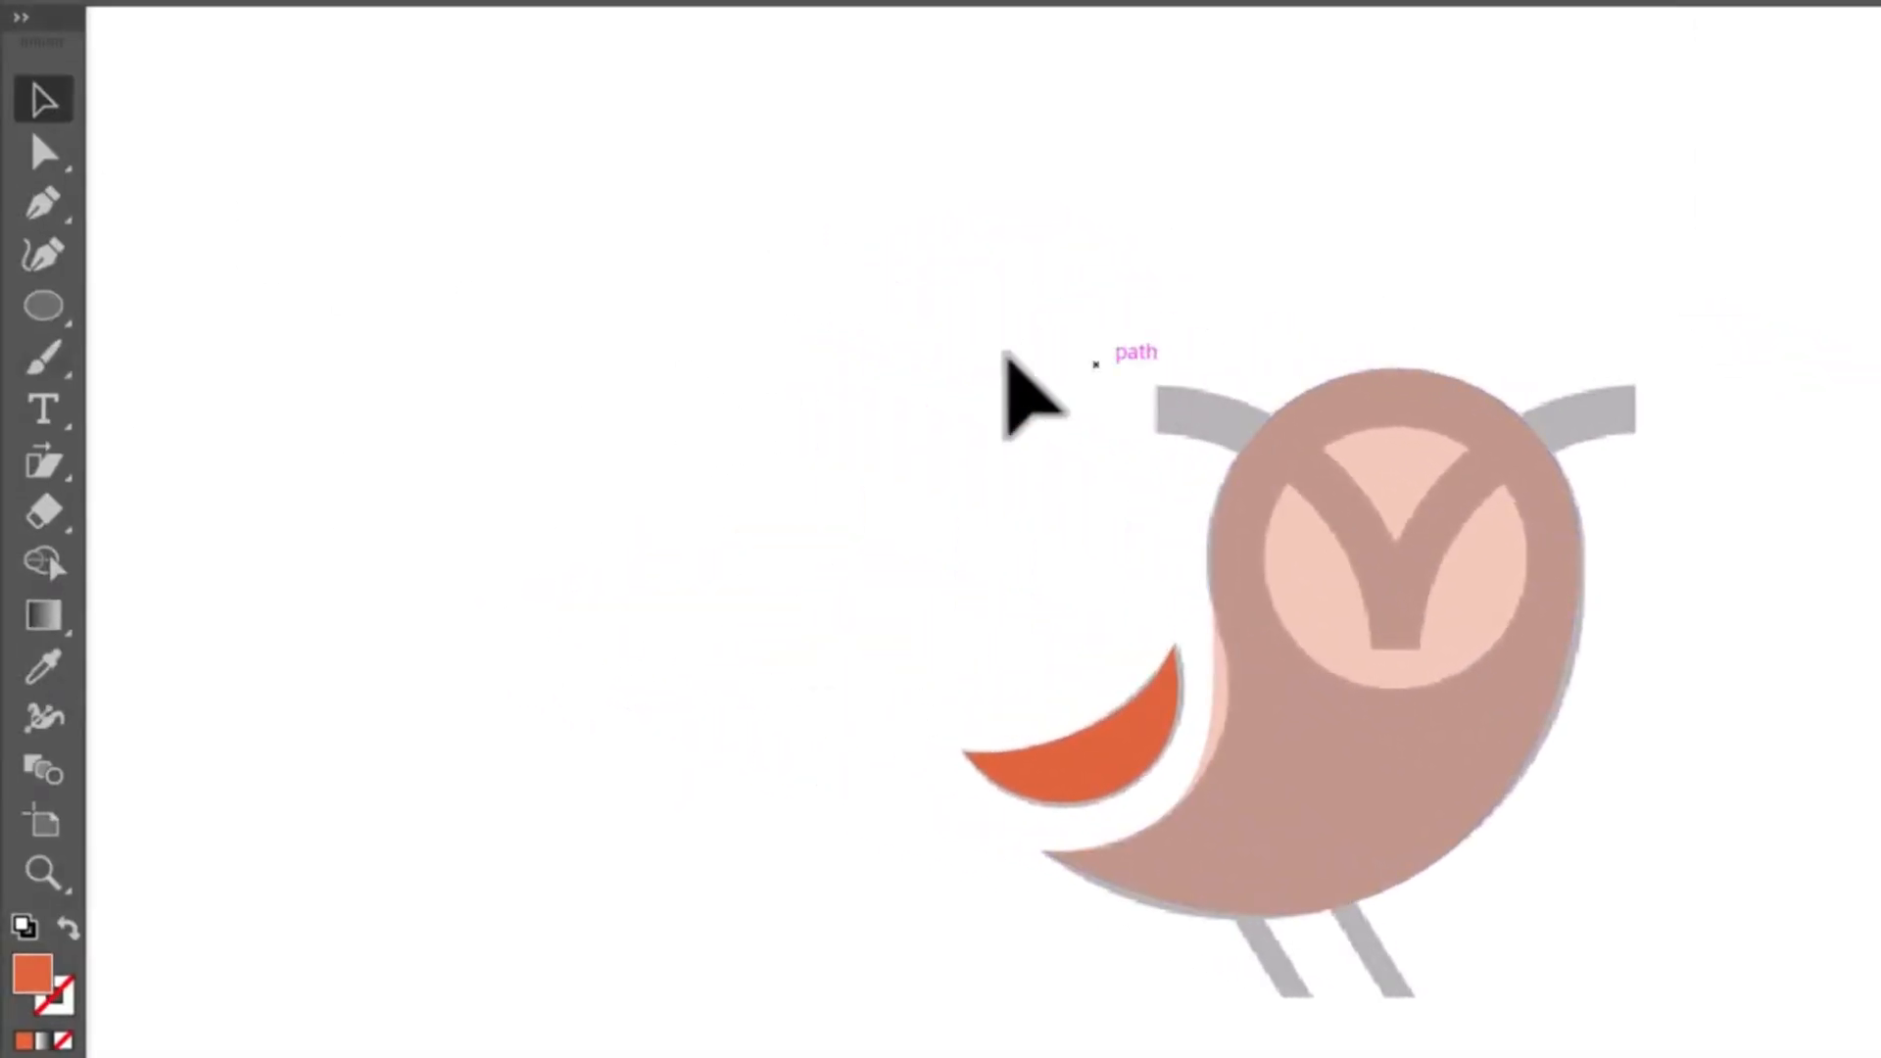
Step: Draw a large circle overlapping the right side of the owl's body and swap its fill and stroke to leave an orange outline
click(39, 305)
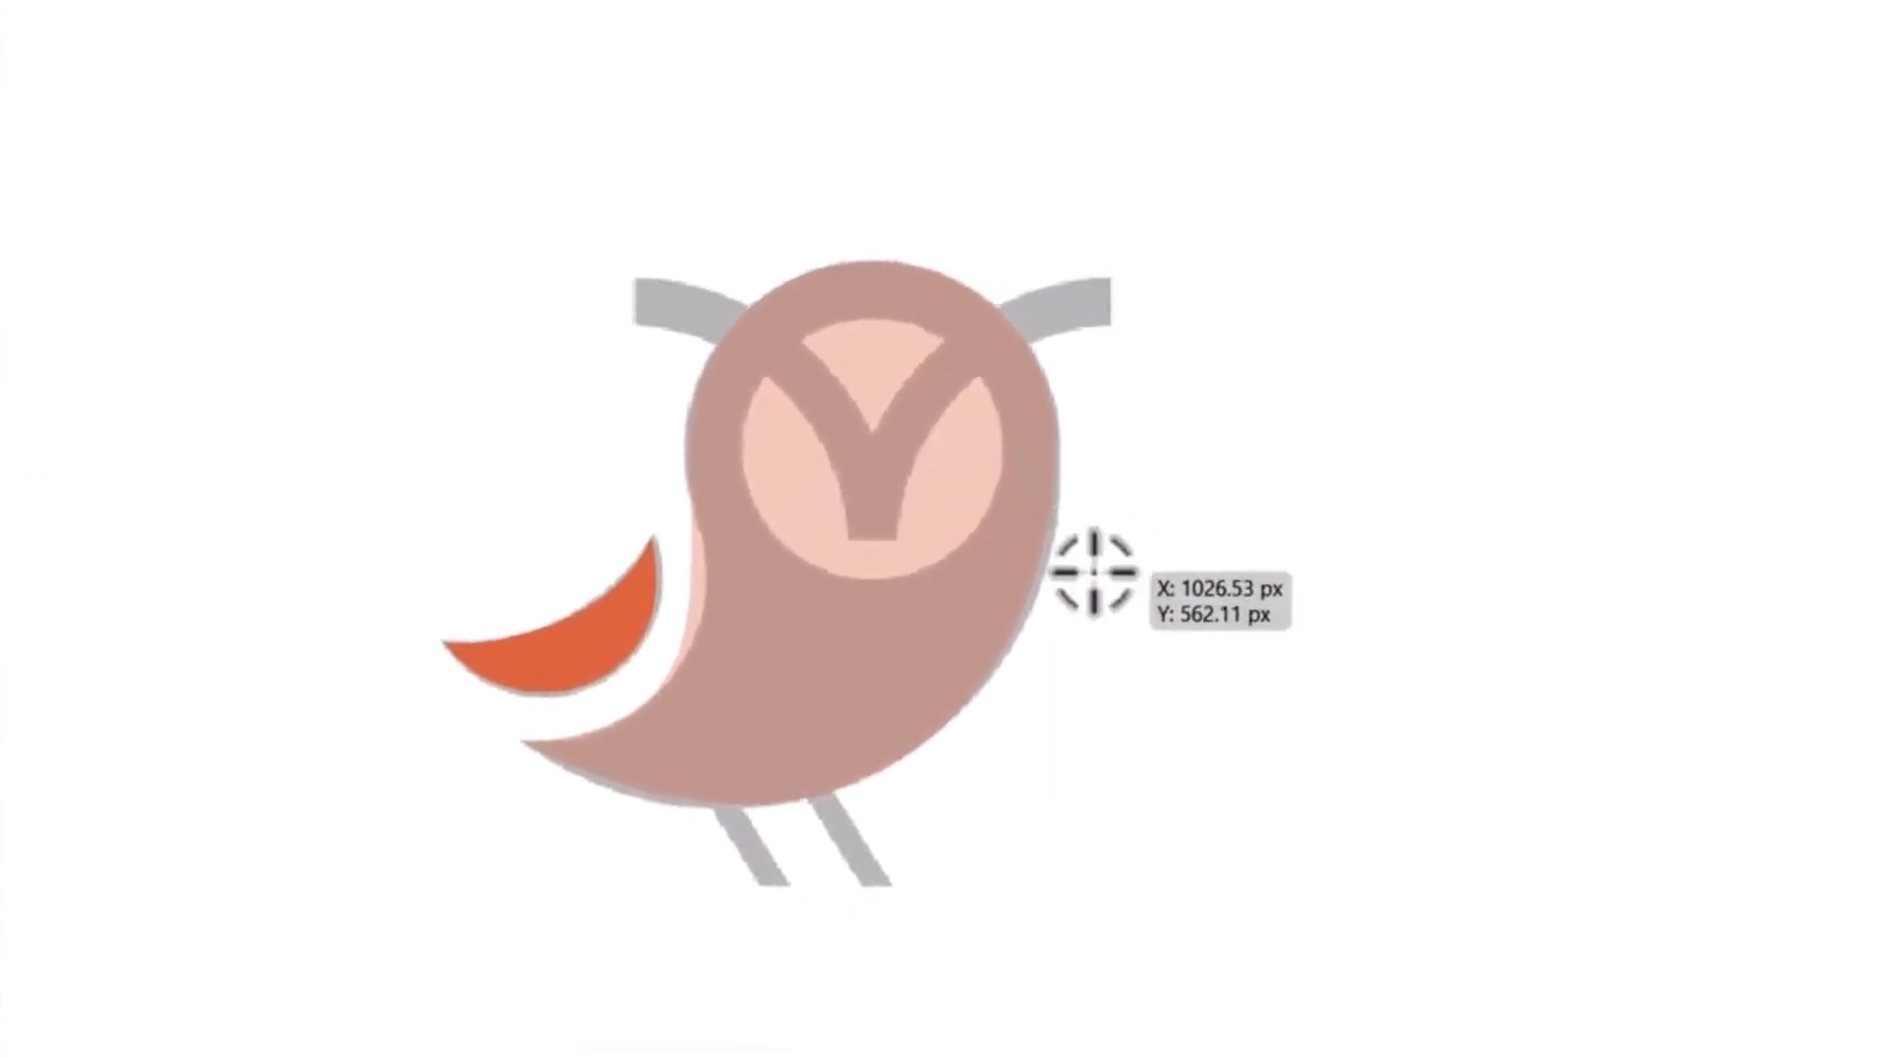
drag(1617, 678, 1875, 937)
click(46, 725)
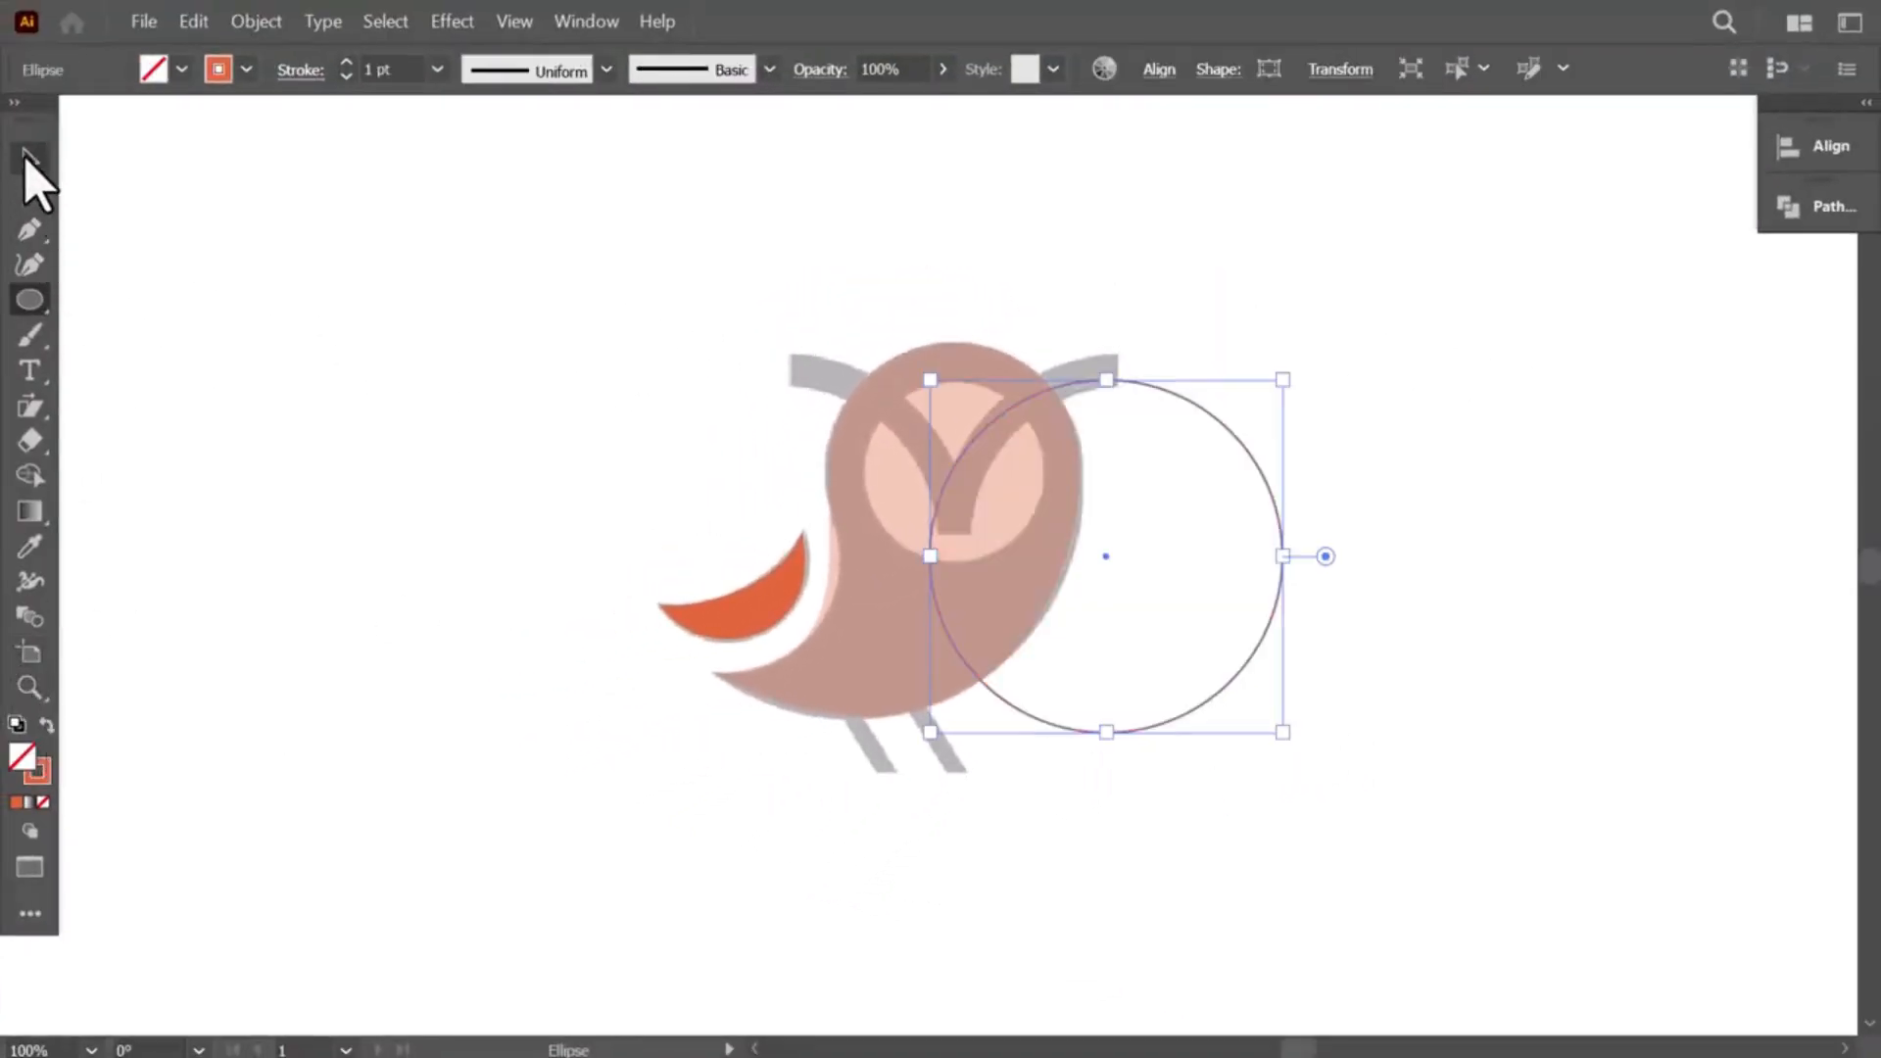
Step: Set the stroke weight of the circle overlapping the owl to 20 pt
click(30, 162)
click(346, 61)
click(346, 62)
Step: Delete the circle's right and bottom anchor points to leave only its upper-left quarter arc, and deselect it
click(29, 195)
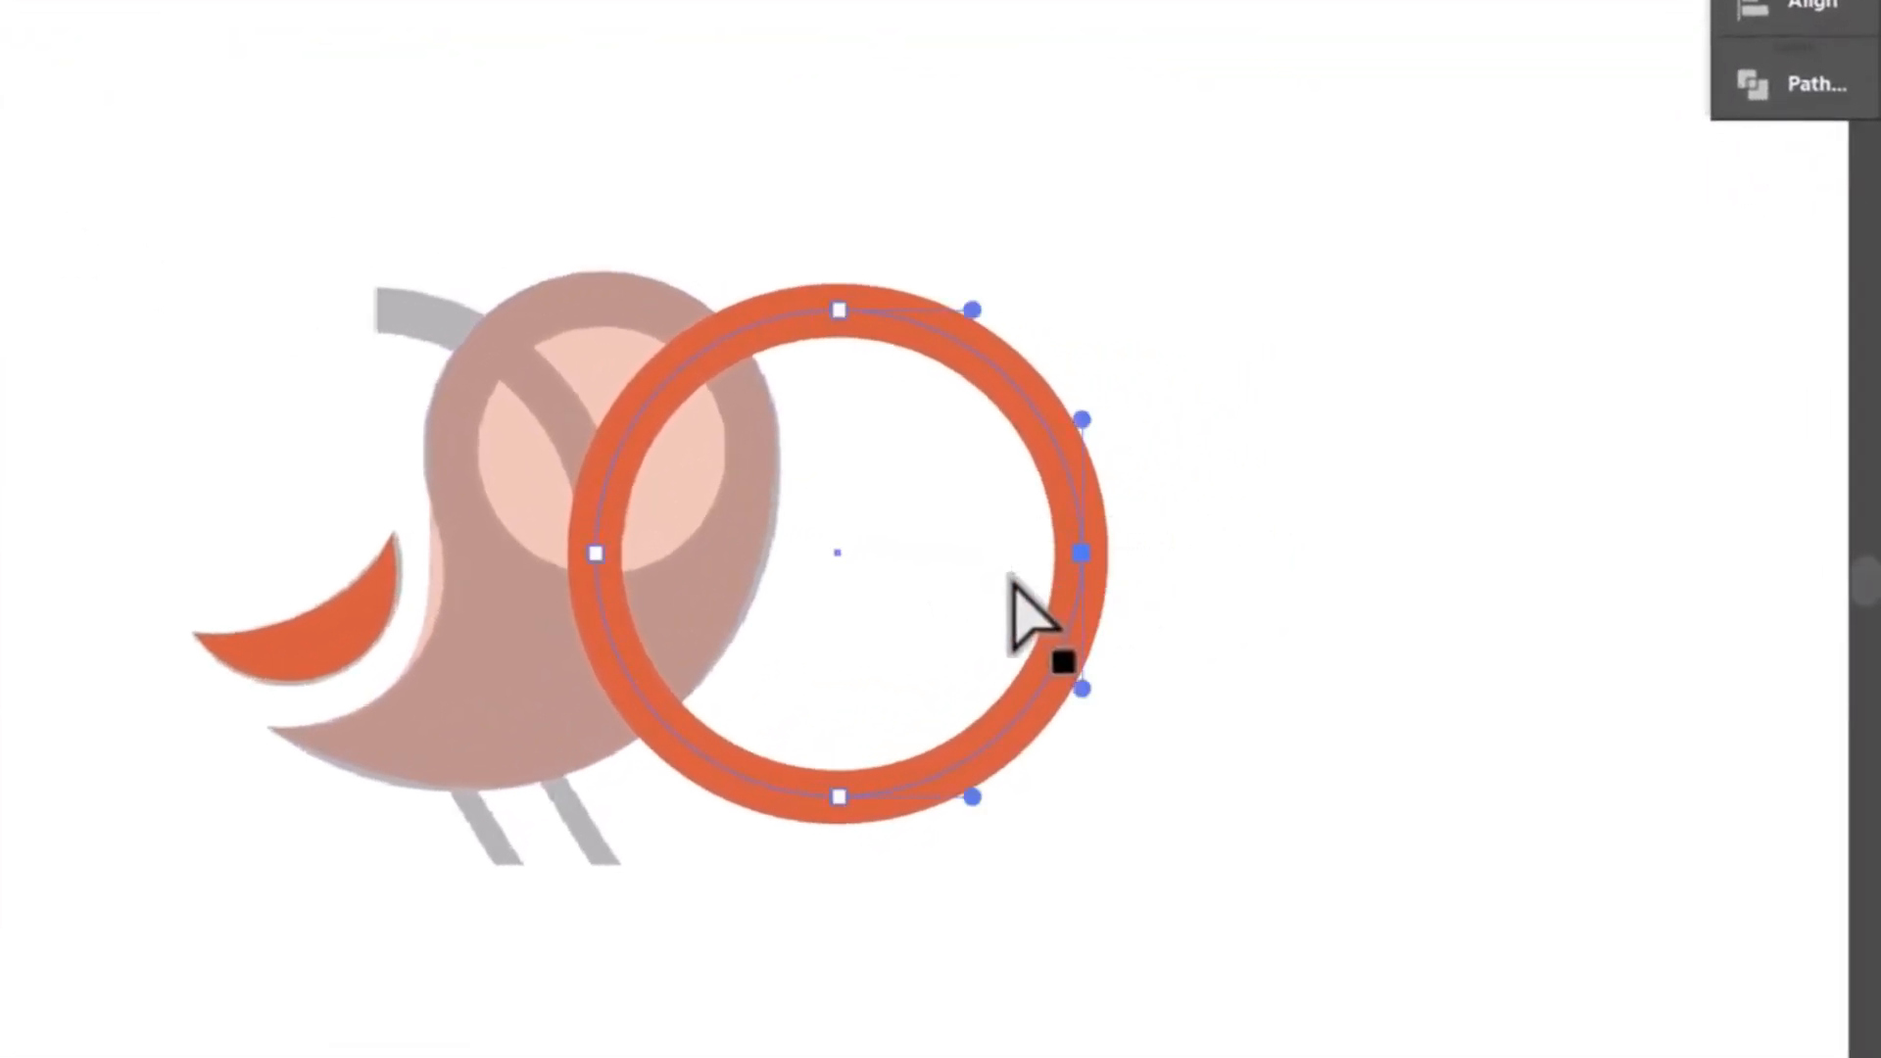
key(Delete)
drag(902, 755, 736, 896)
key(Delete)
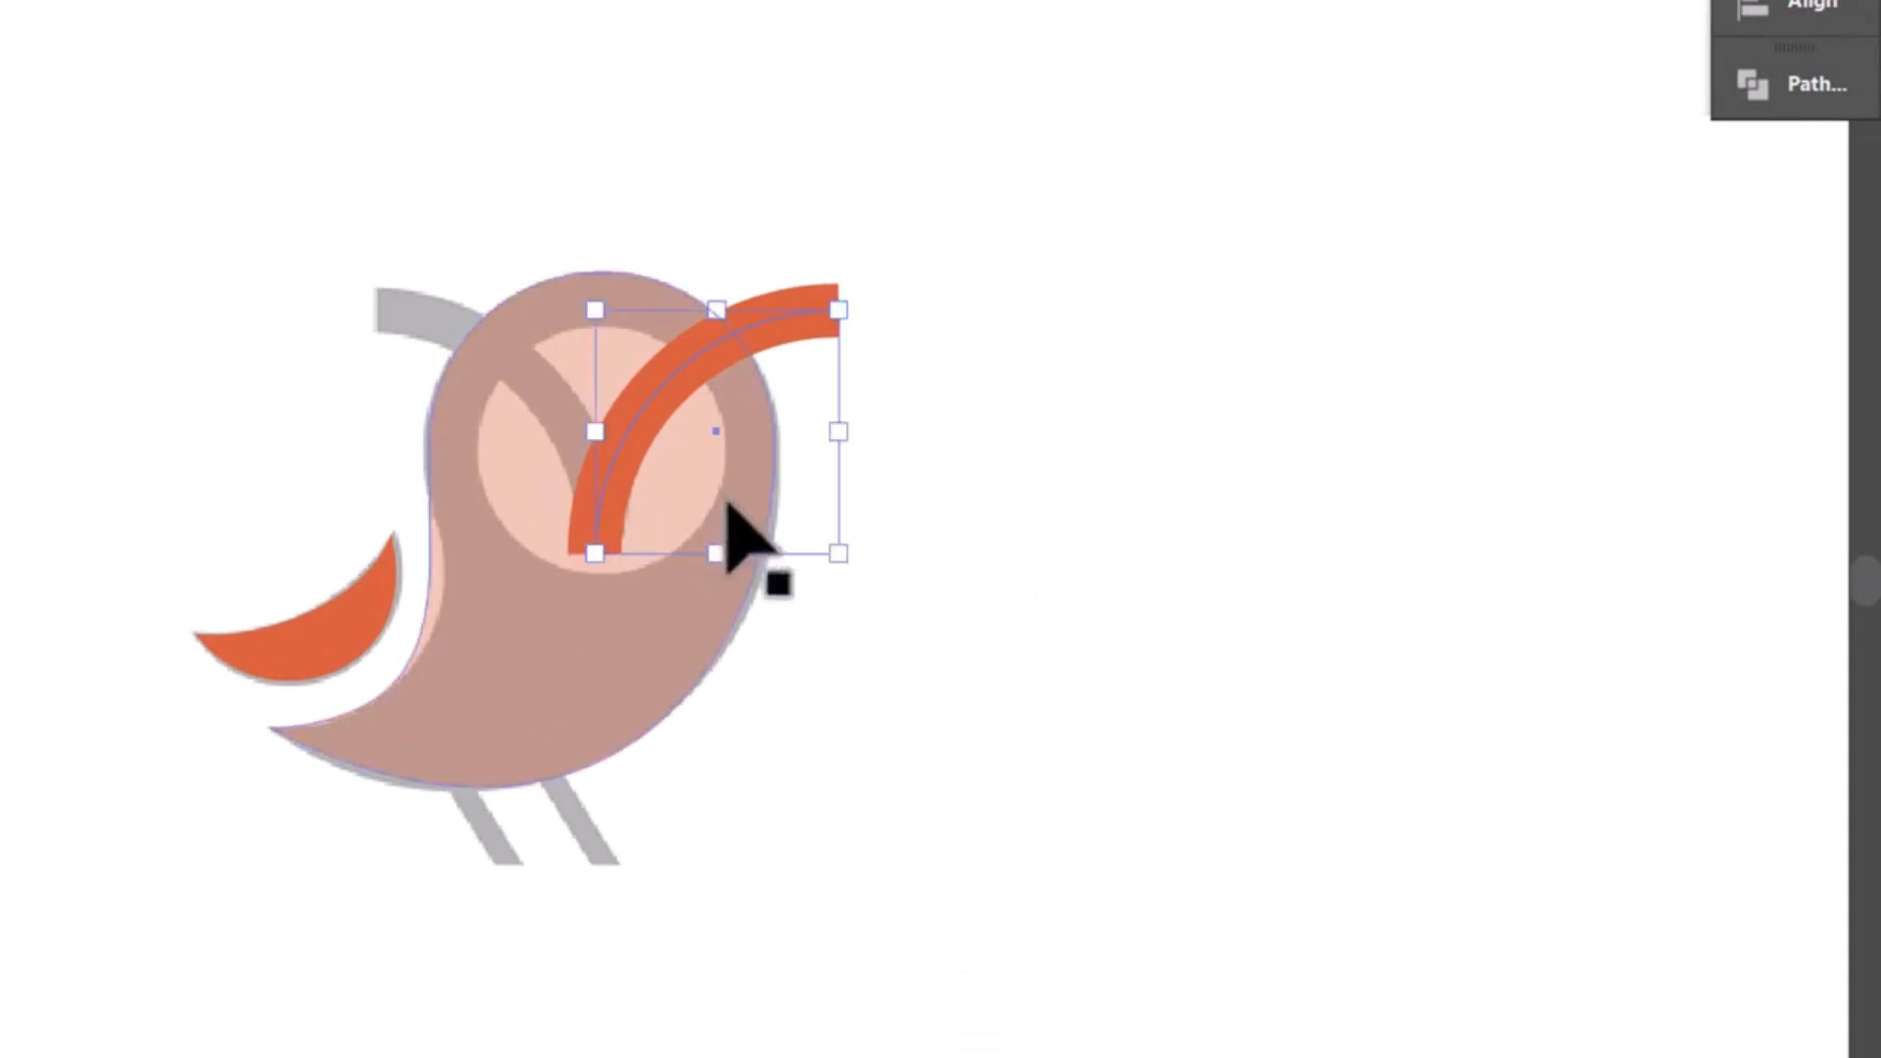
click(895, 468)
Step: Move the arc clear of the owl with a duplicate to its left, and reflect the duplicate horizontally into a mirror image
drag(752, 331, 1459, 333)
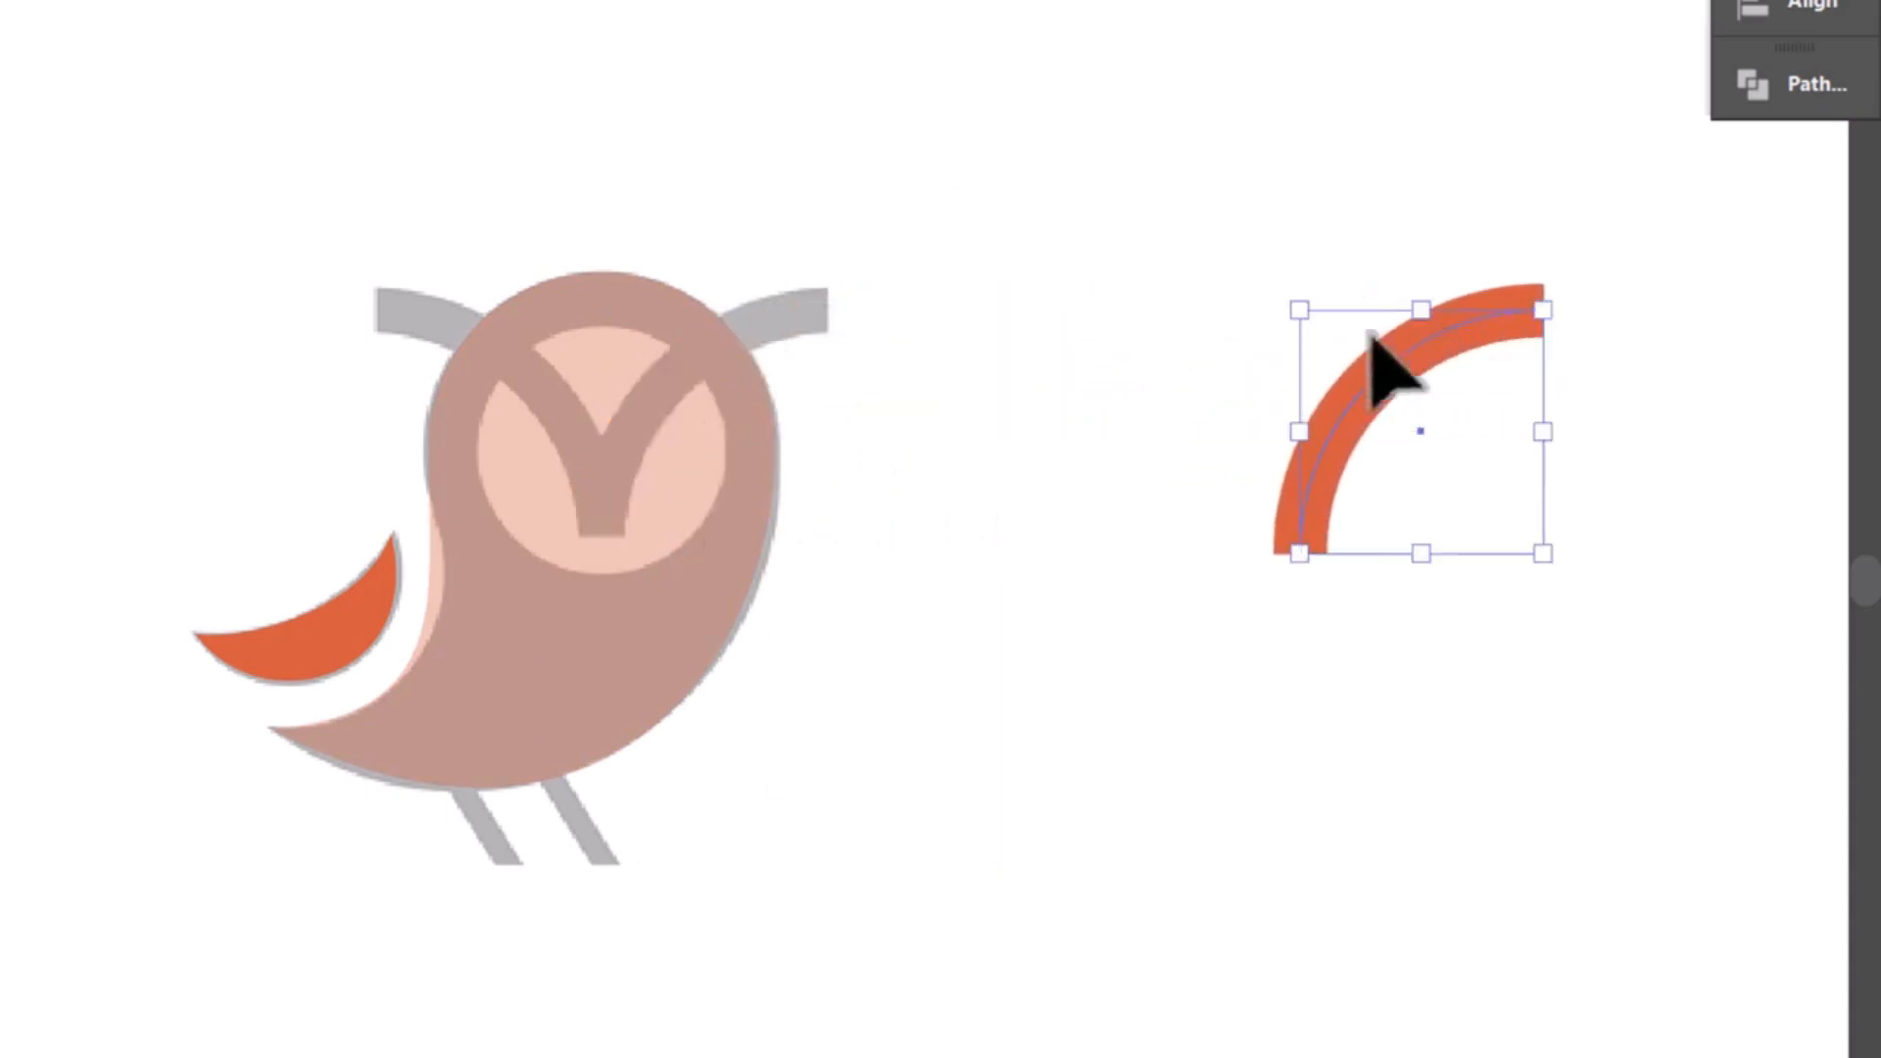
drag(1421, 391, 1117, 399)
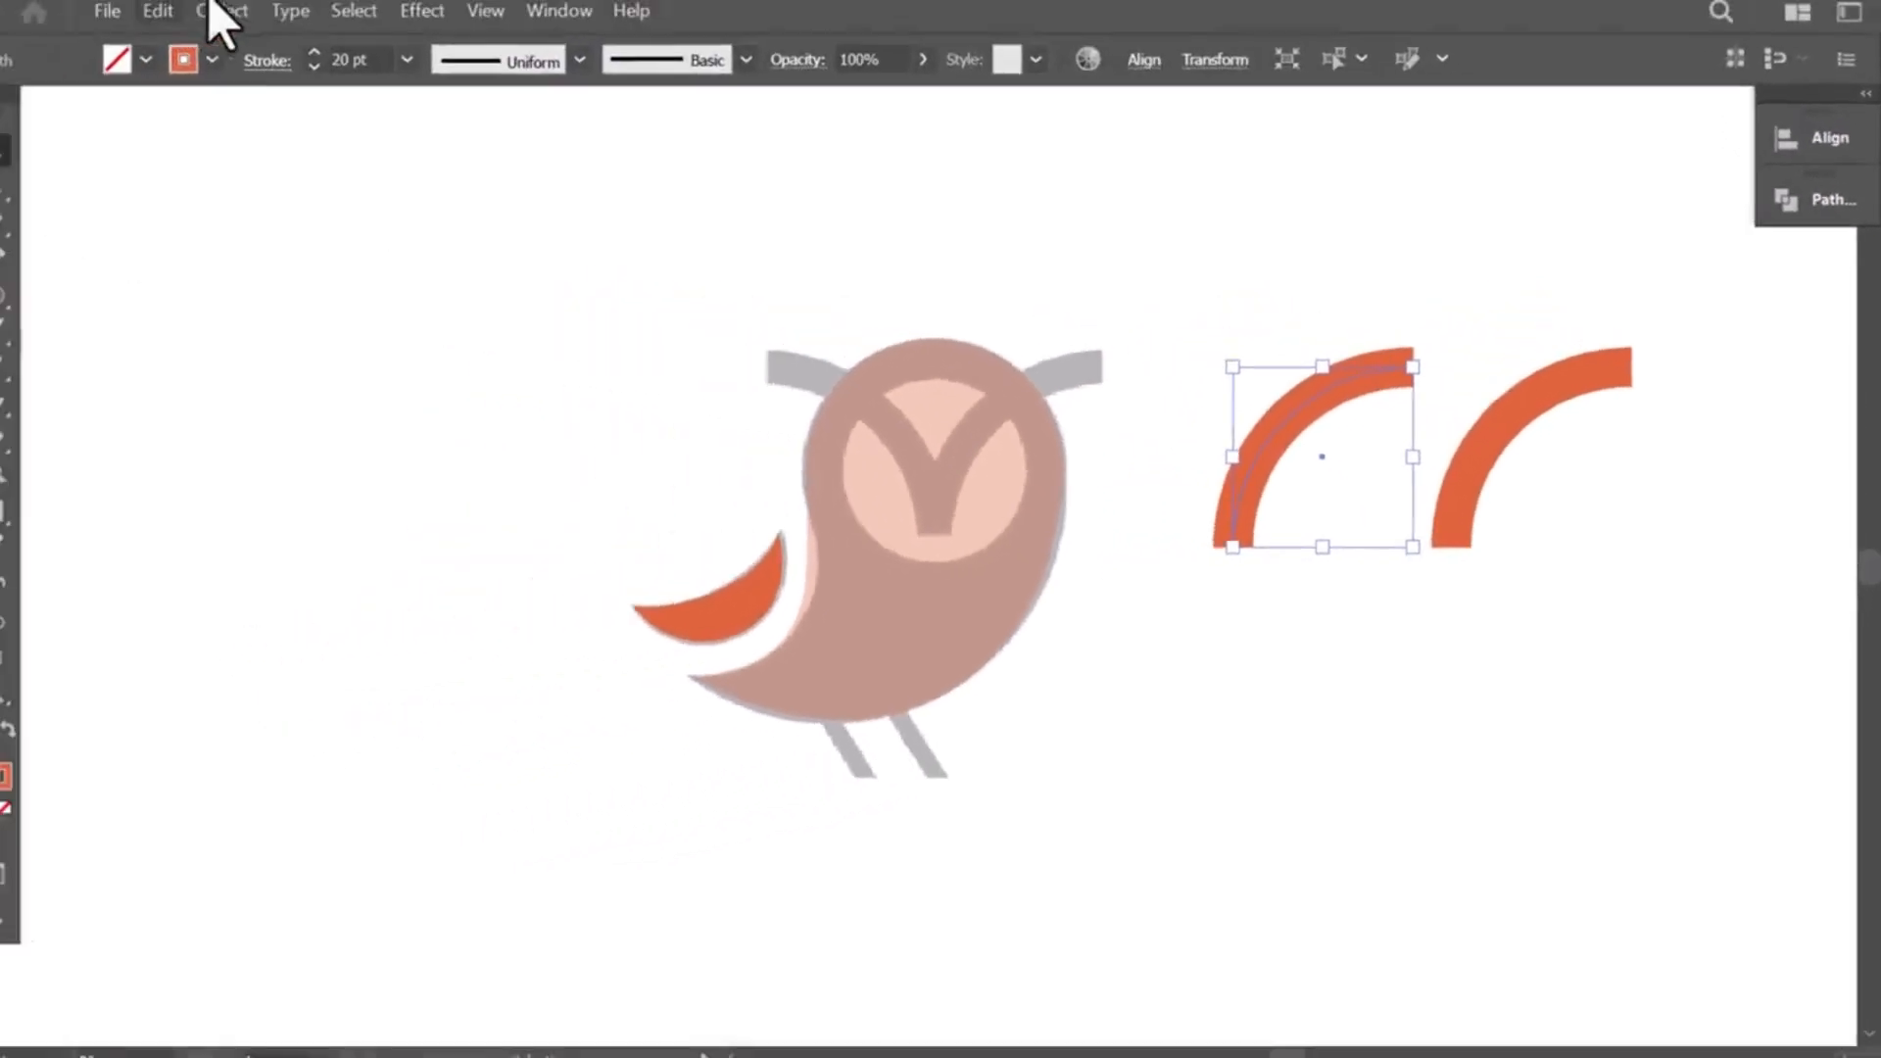
click(221, 11)
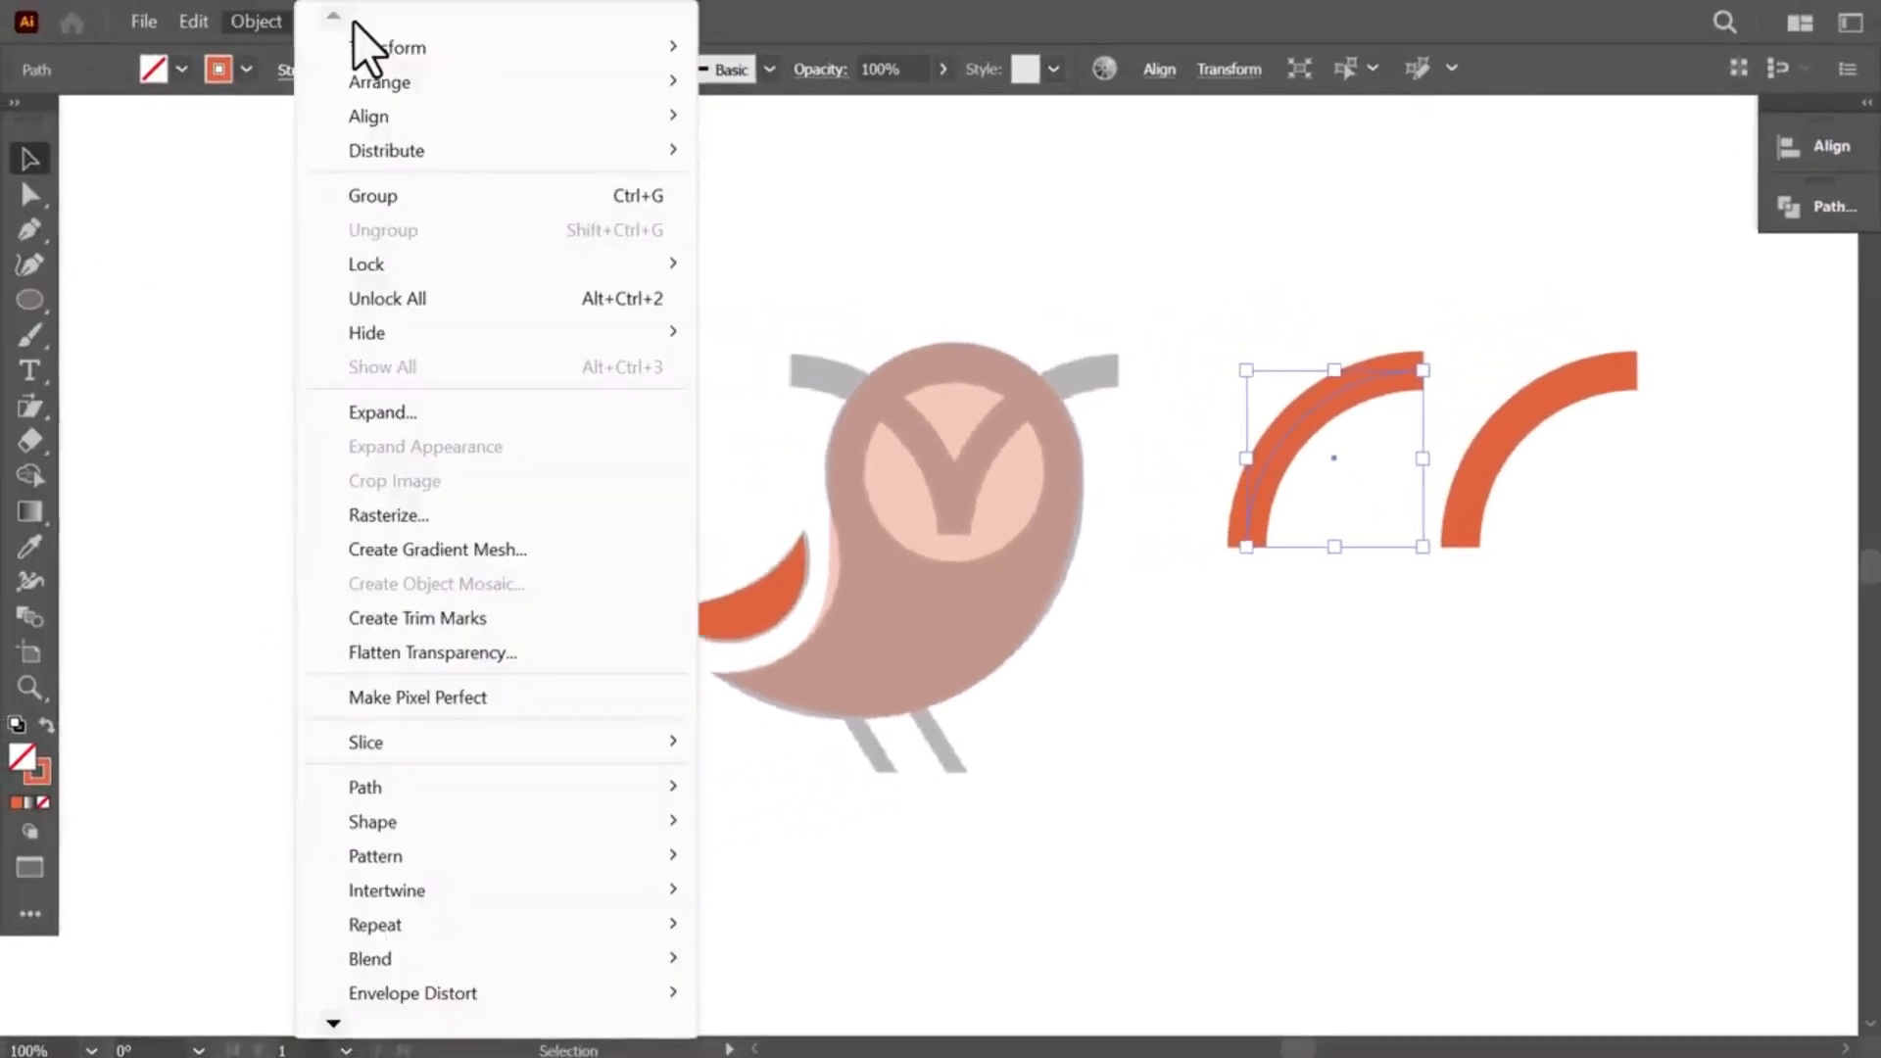
mouse_move(392, 44)
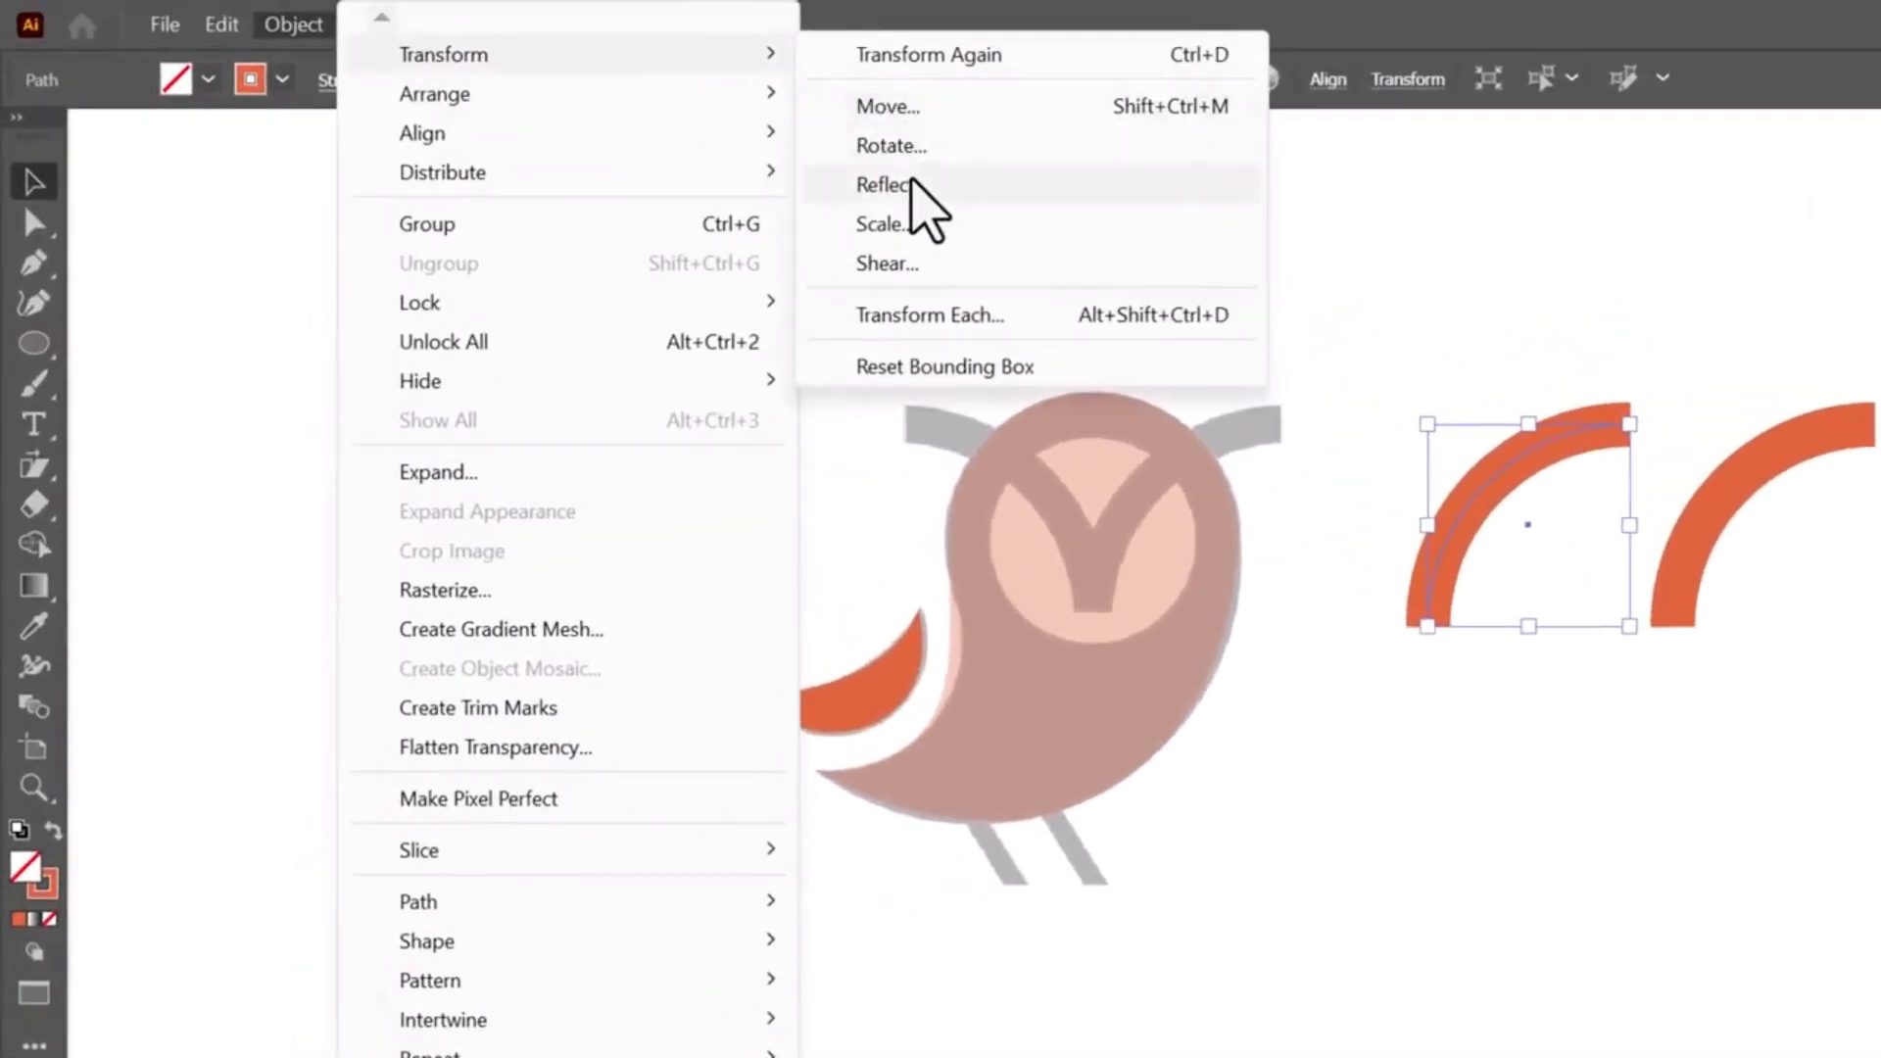
click(916, 186)
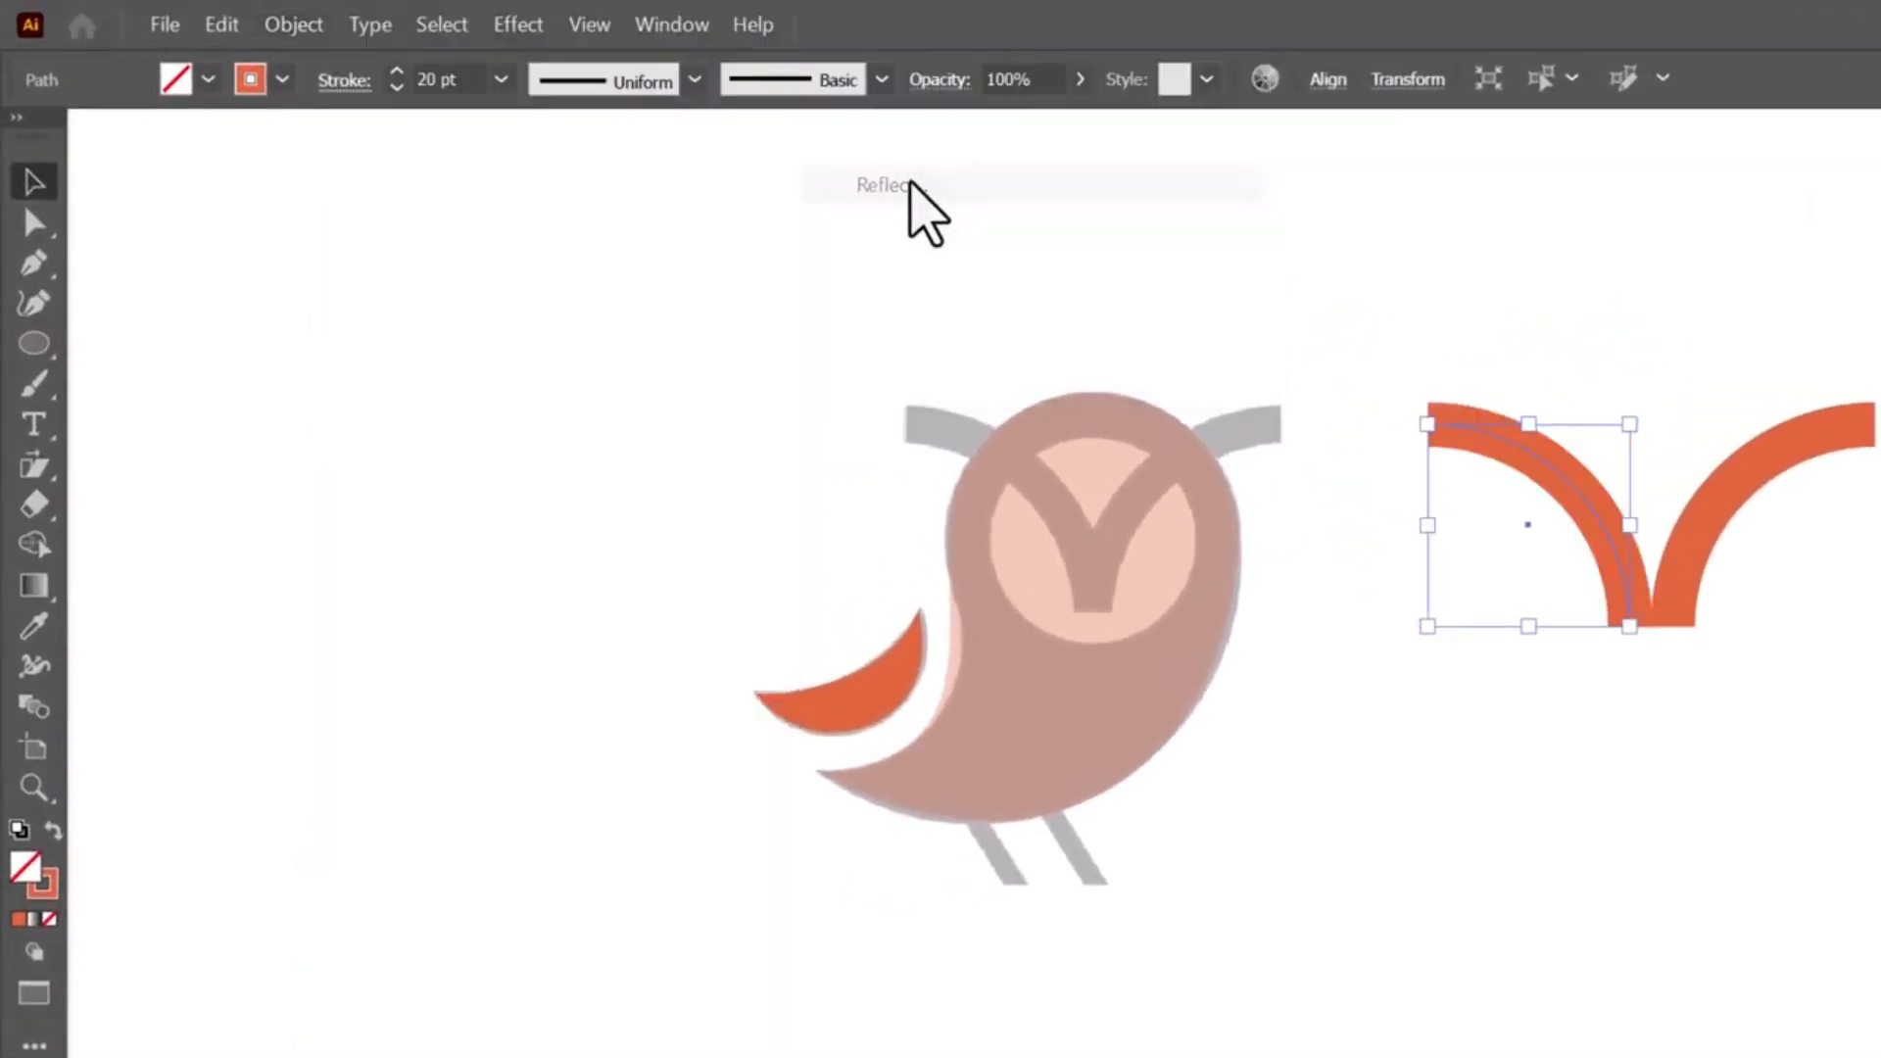
click(737, 831)
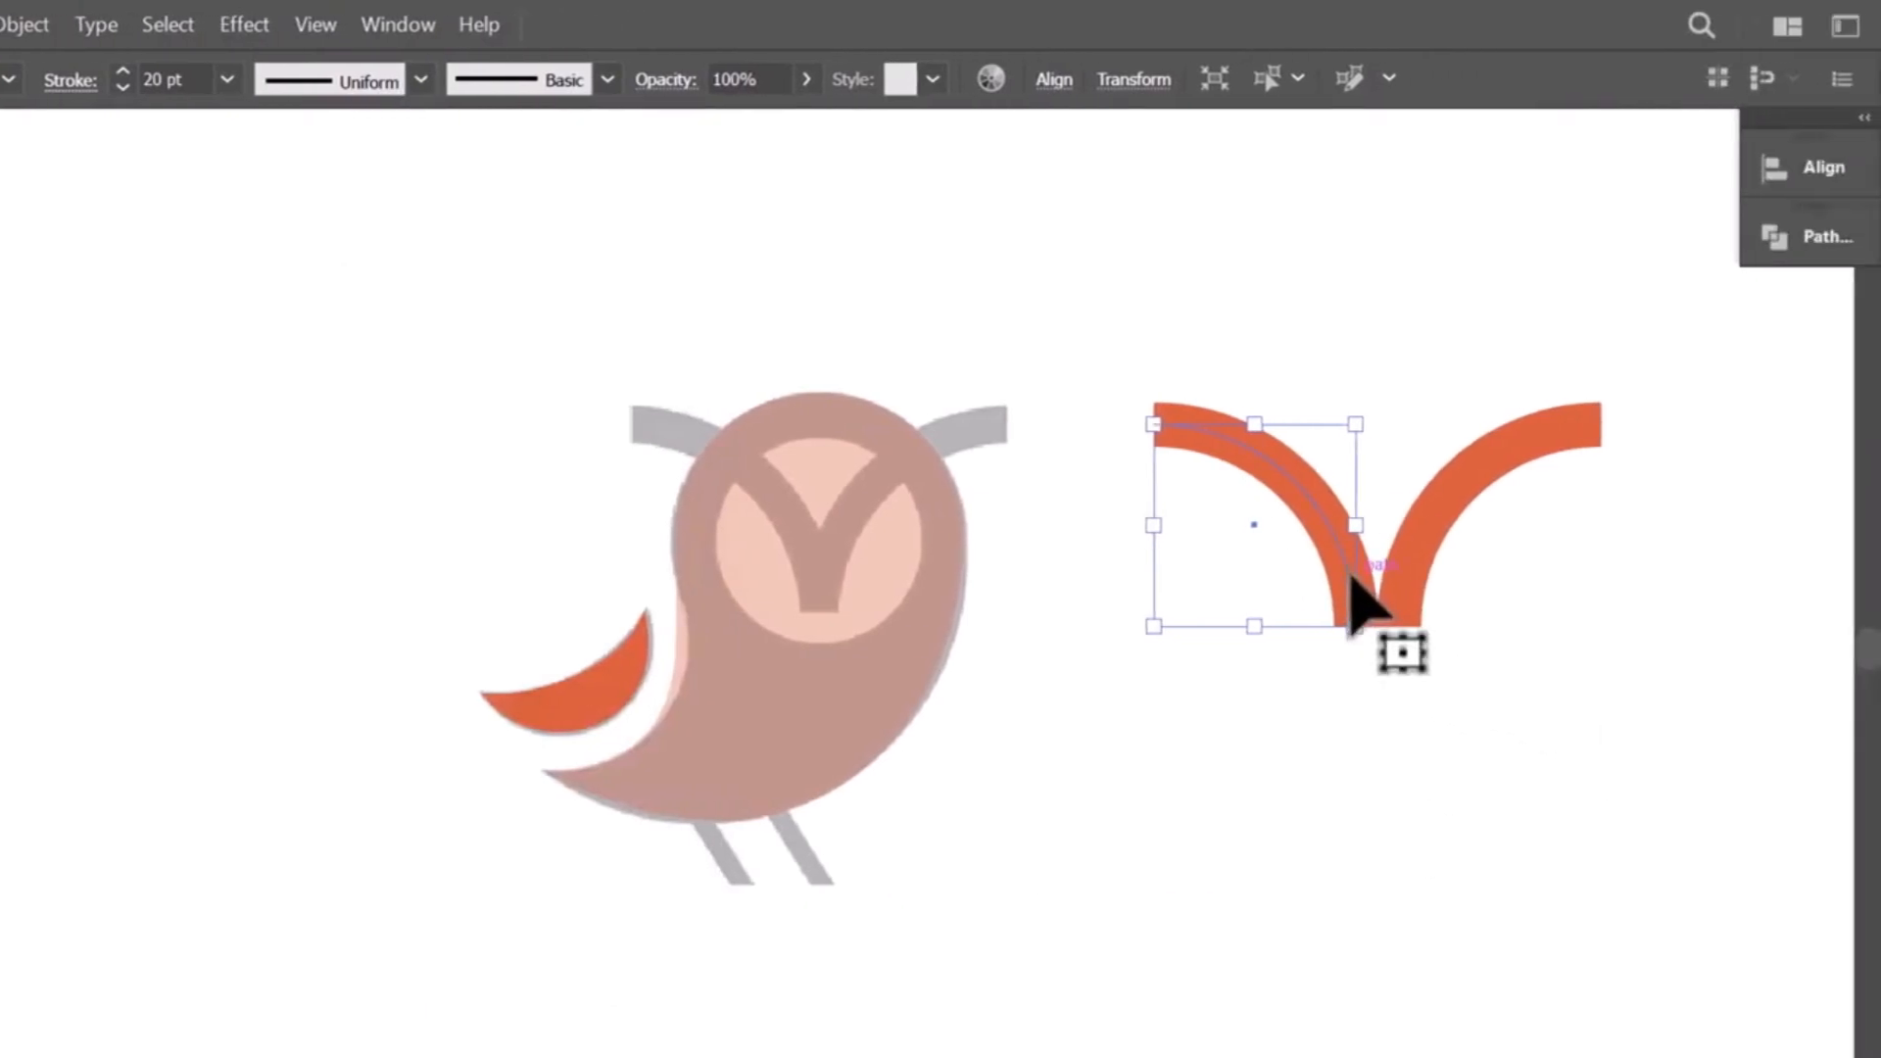
Step: Position both mirrored arcs over the owl's face so their lower ends meet and match the sketched brows and beak
drag(1351, 582, 819, 592)
shift+click(1423, 587)
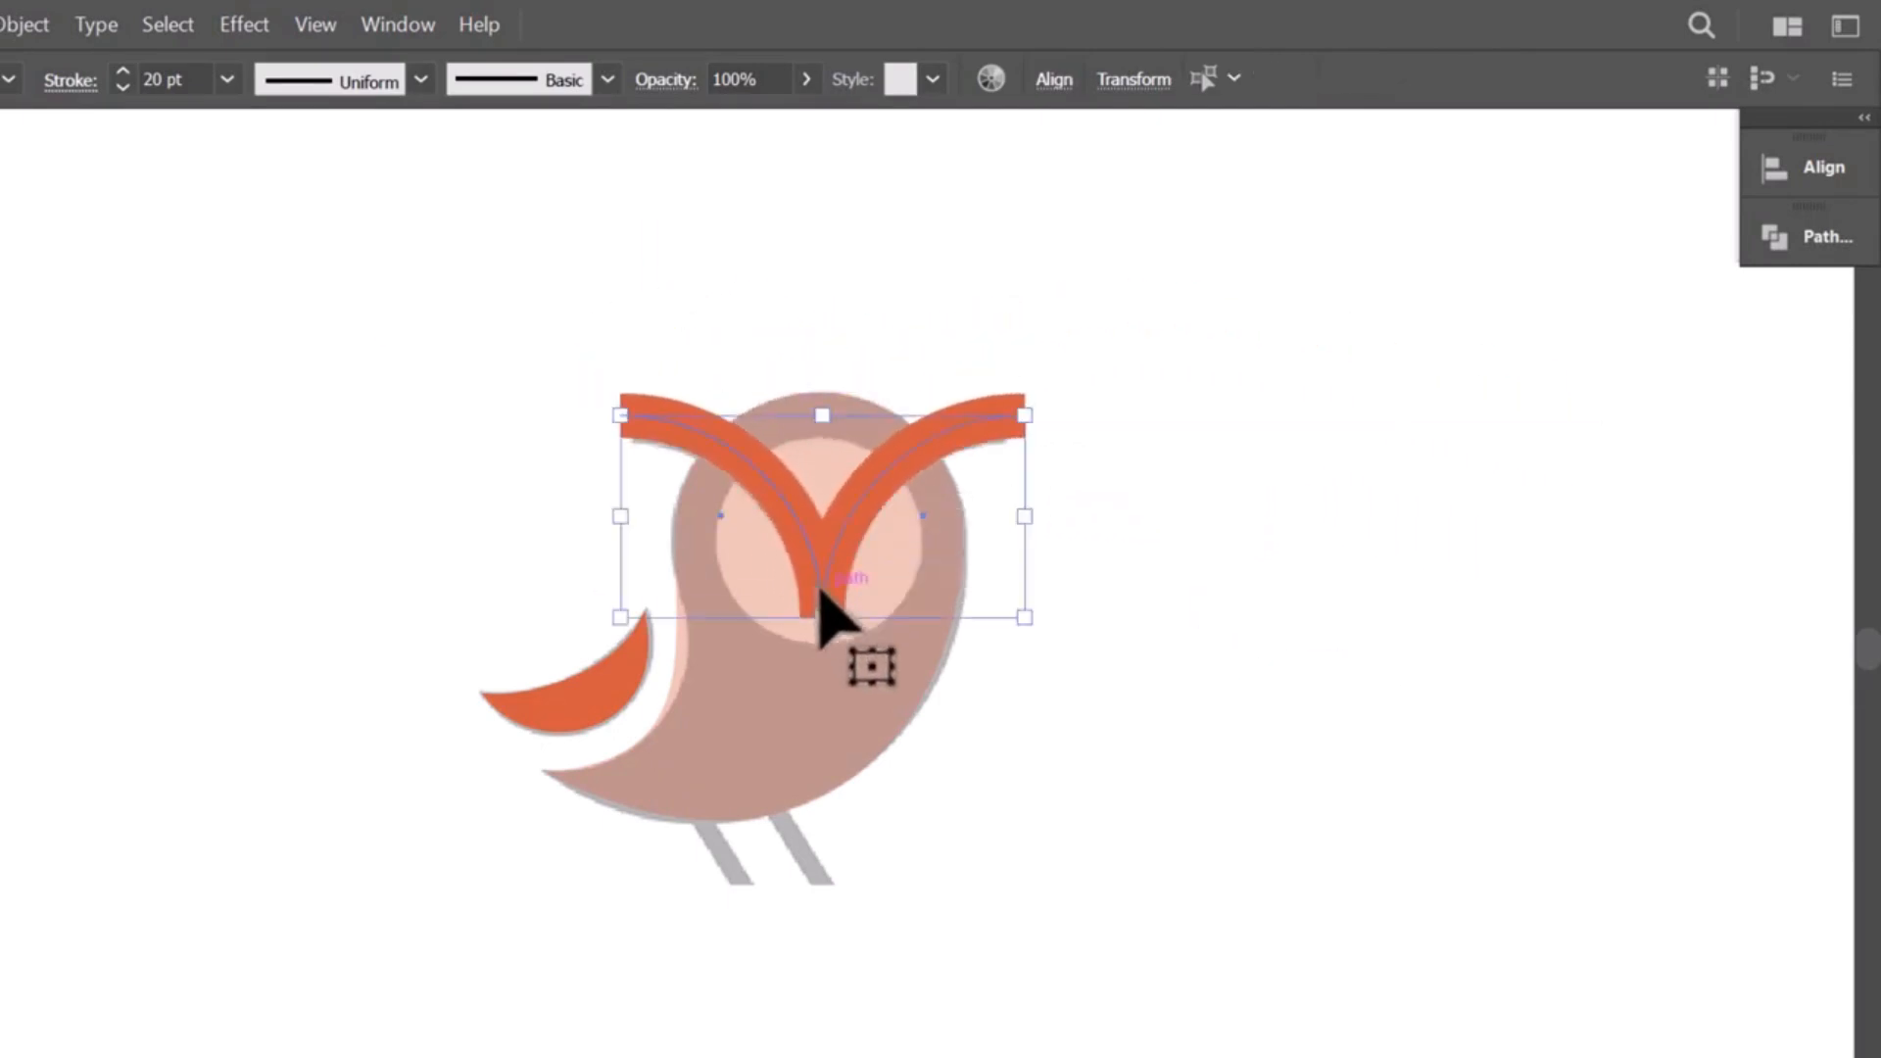
Step: Draw a narrow vertical orange rectangle for the owl's left leg and duplicate it for the right leg
scroll(740, 926, up, 2)
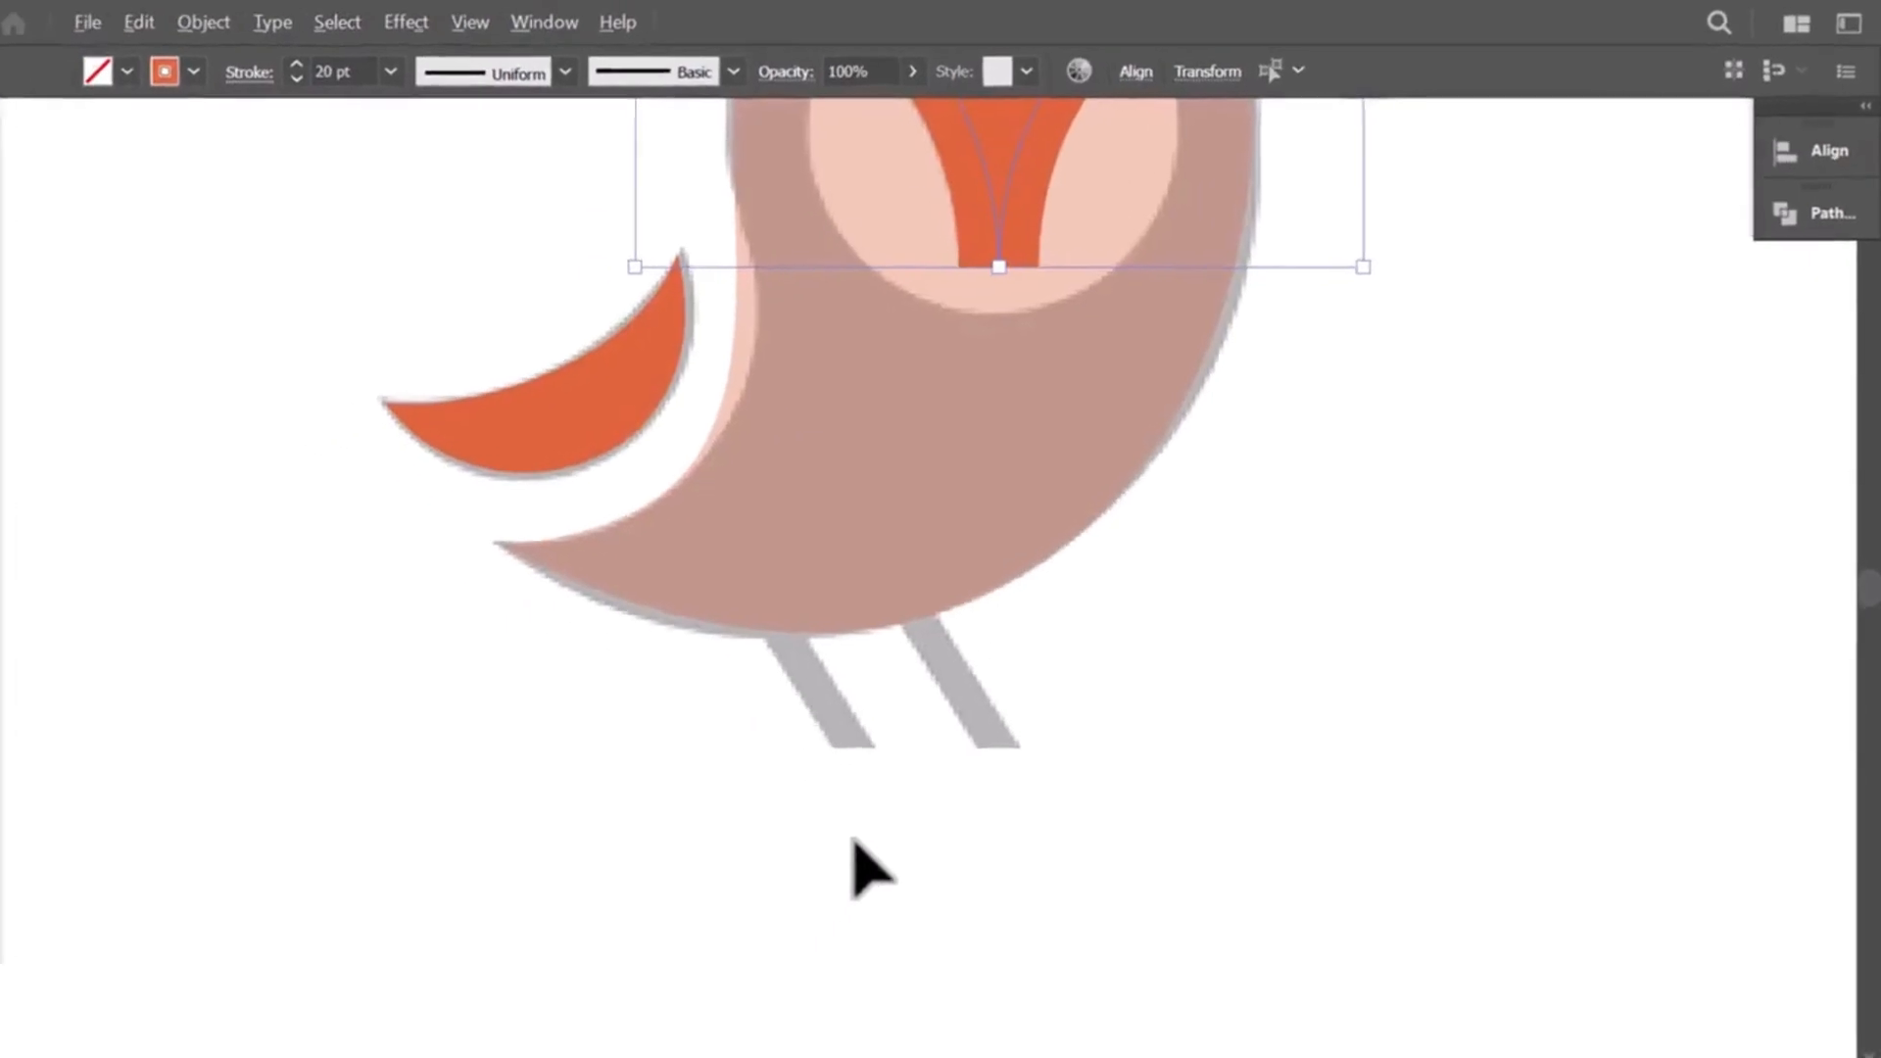
drag(29, 300, 123, 297)
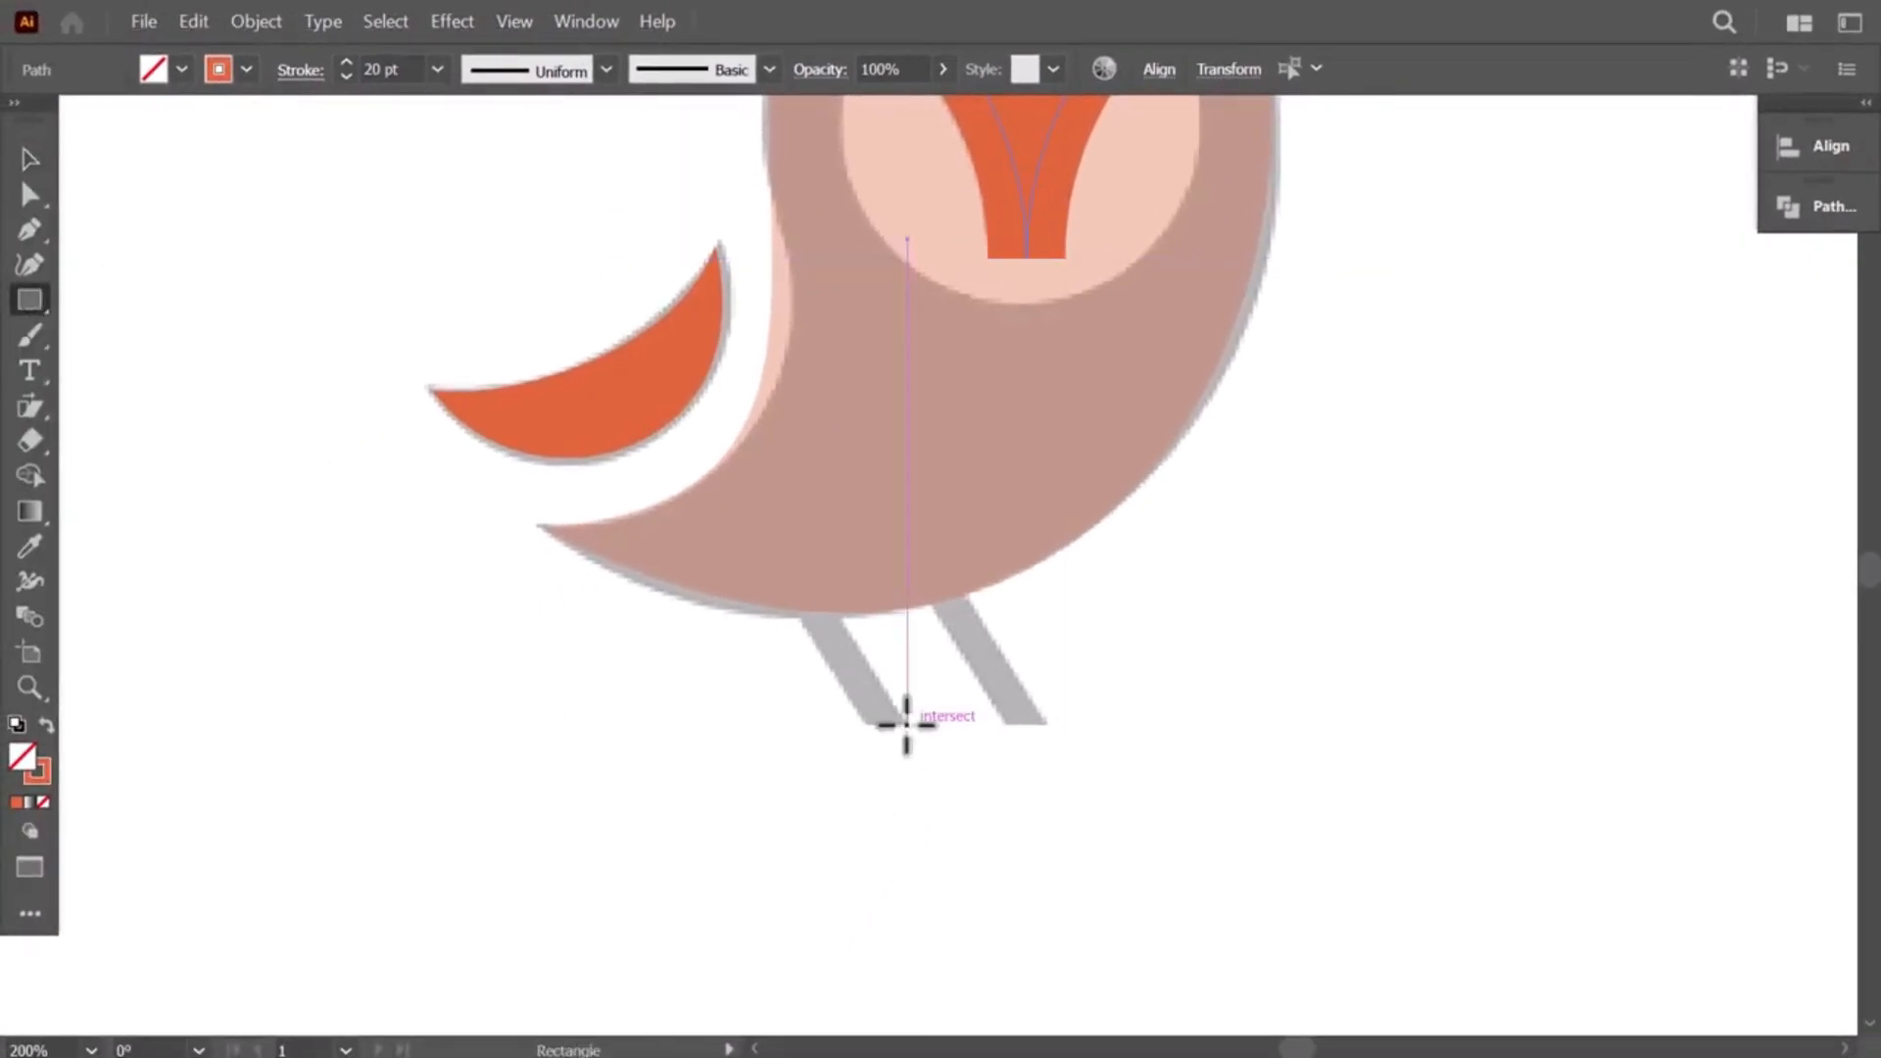
mouse_move(906, 725)
mouse_down()
mouse_move(831, 461)
mouse_move(807, 474)
mouse_up()
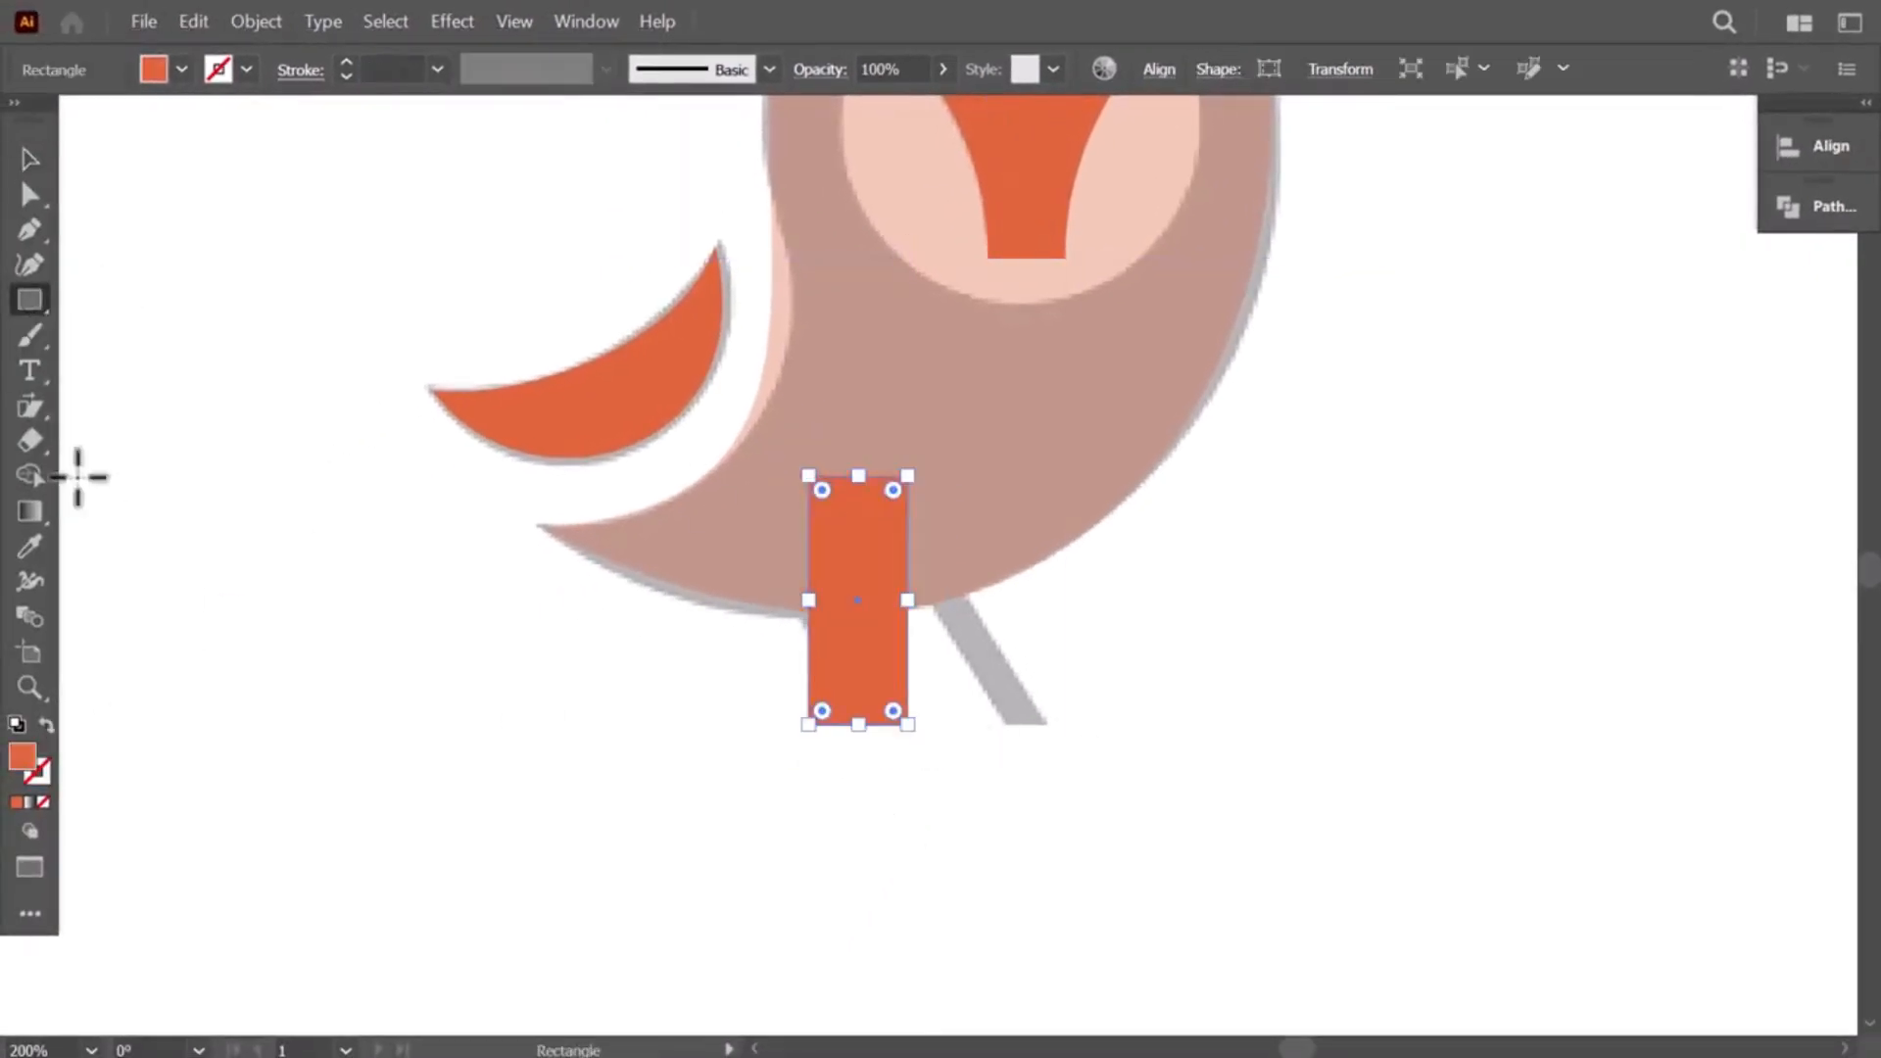
key(v)
mouse_move(806, 600)
mouse_down()
mouse_move(890, 596)
mouse_move(902, 550)
mouse_move(1012, 569)
mouse_up()
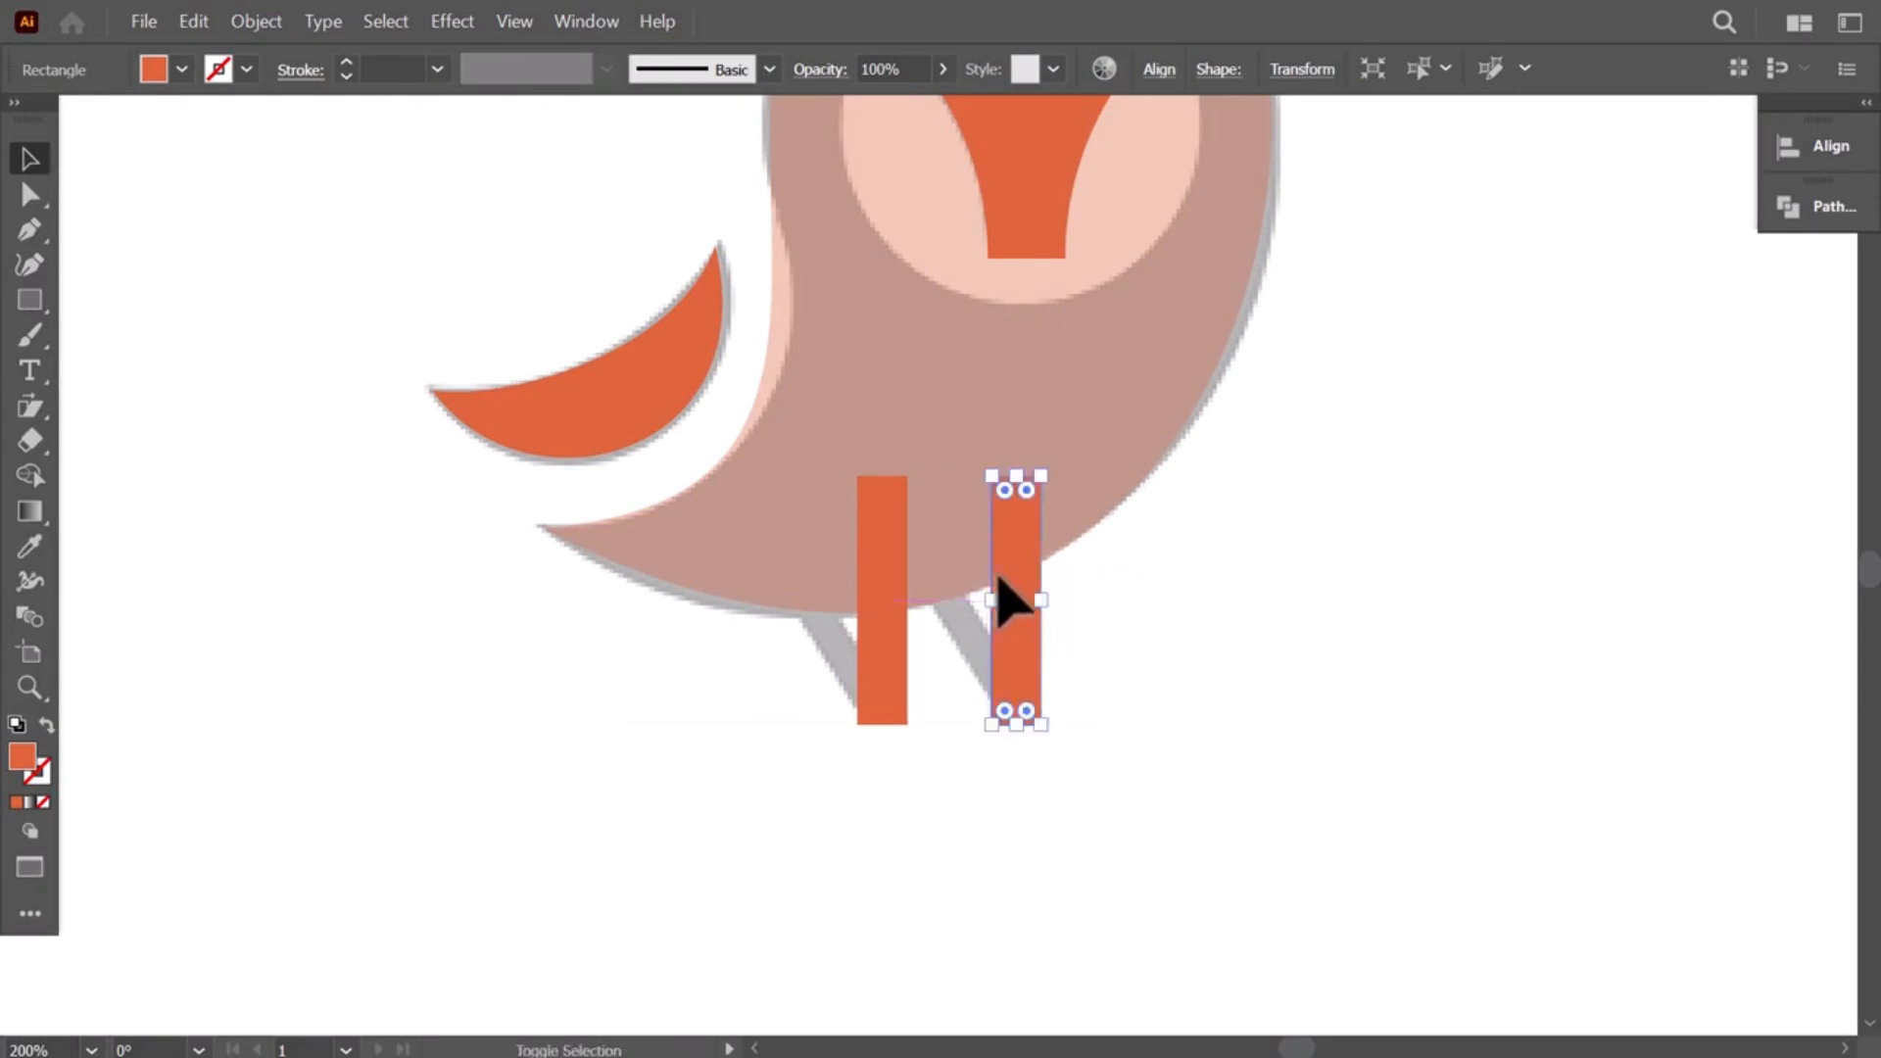
Step: Shear both leg rectangles to the slant of the sketched legs and move them onto the sketch
key(shift)
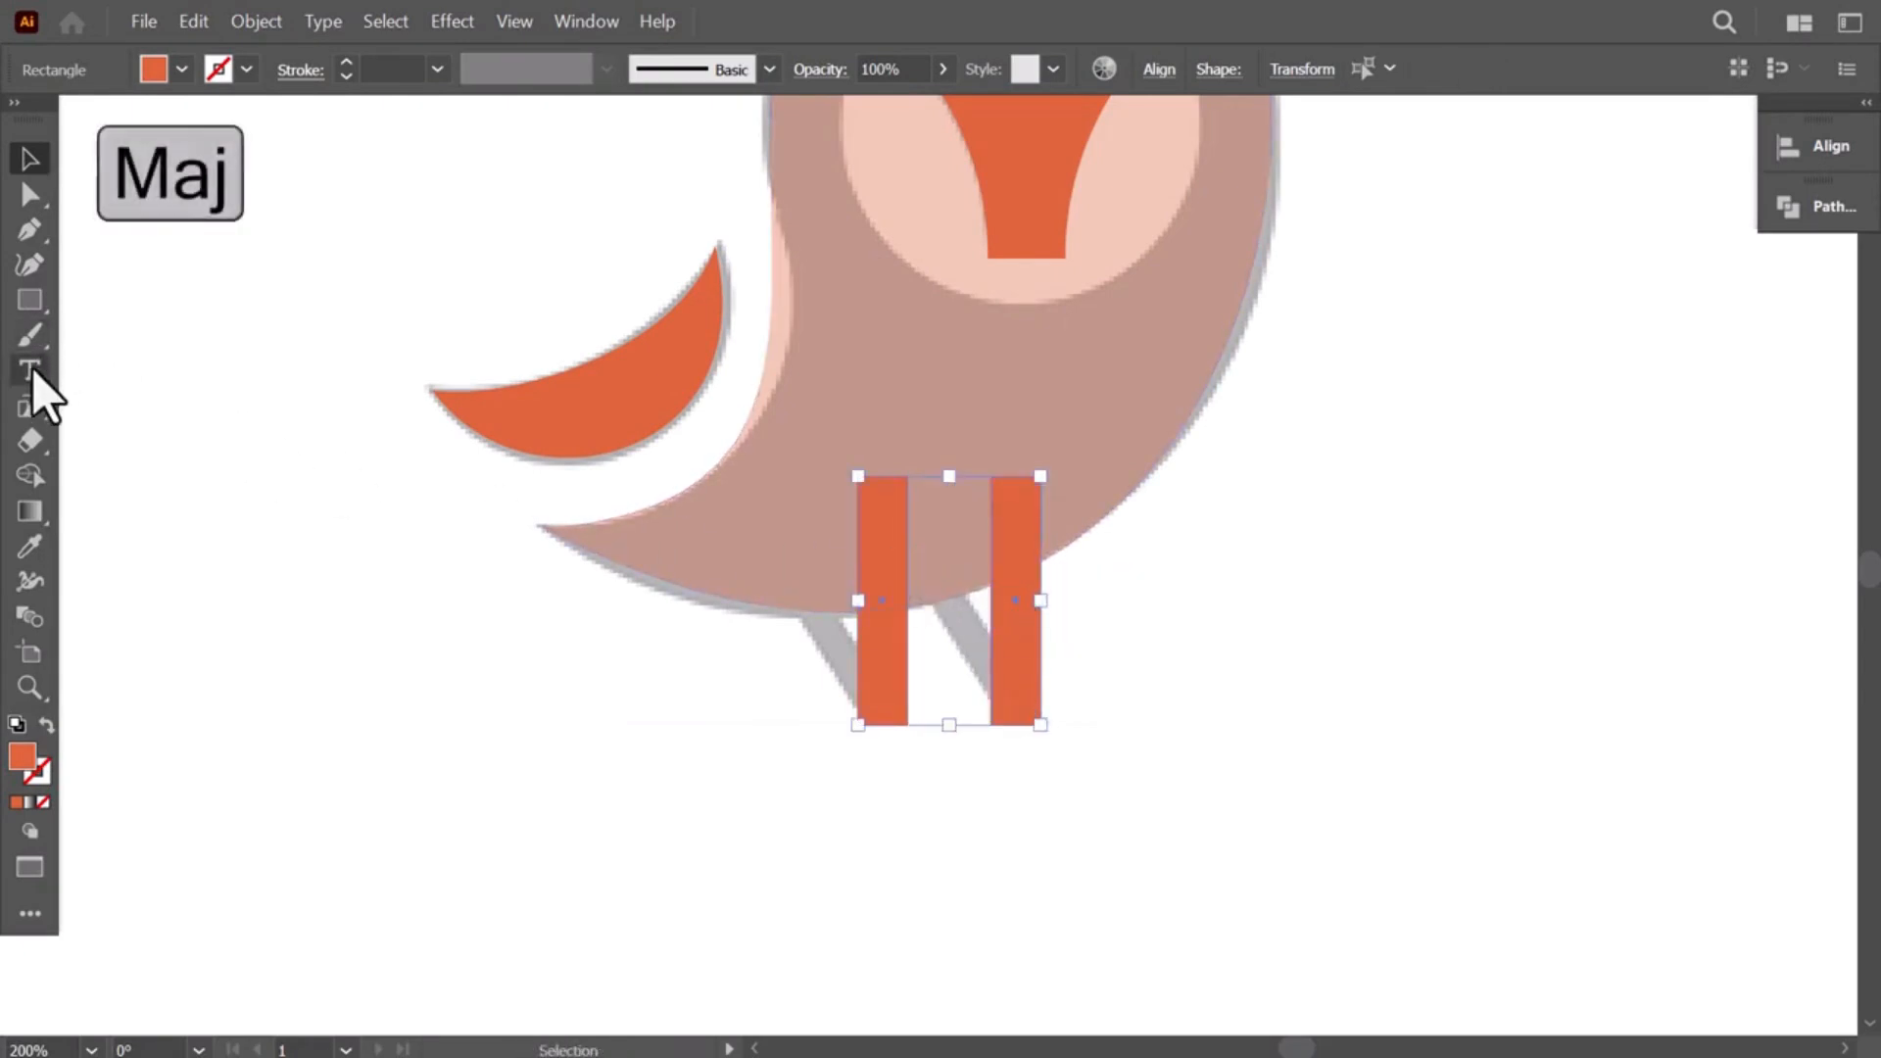
click(30, 406)
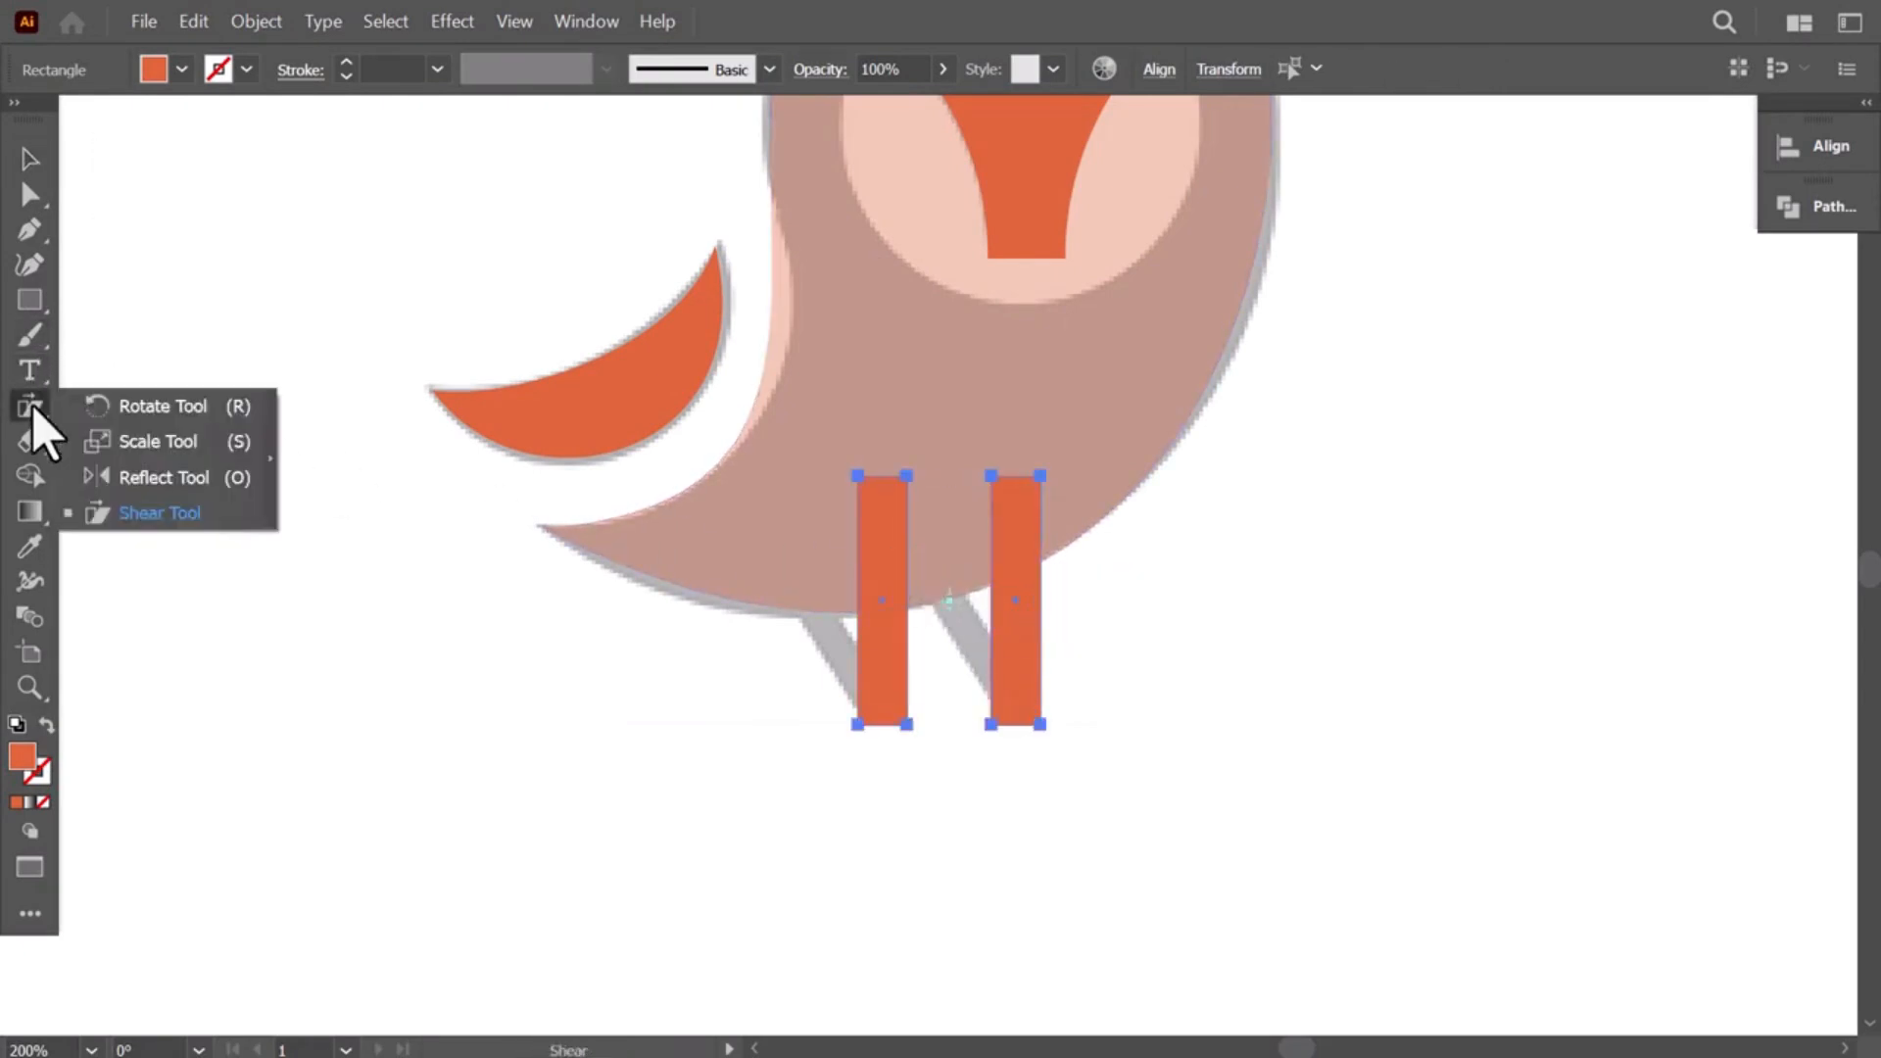
click(160, 512)
drag(999, 455, 895, 461)
key(v)
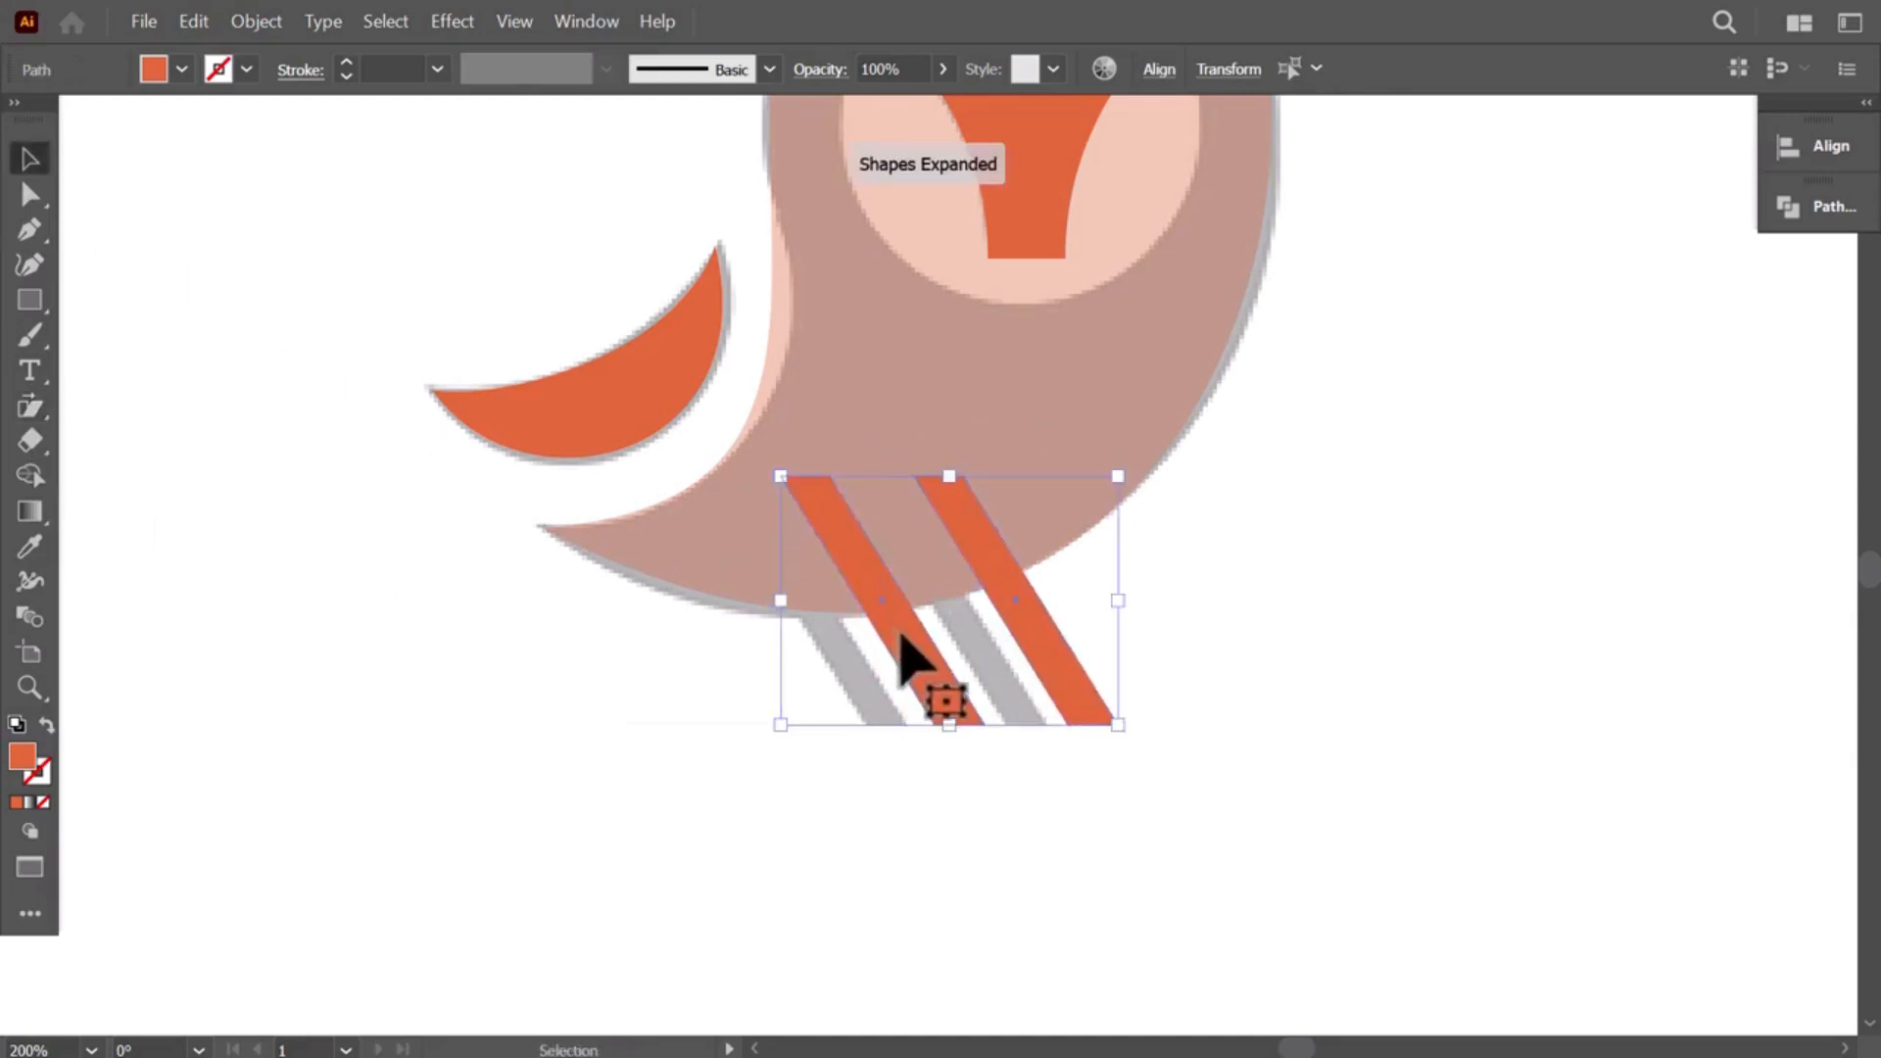
drag(902, 637, 857, 627)
Step: Expand the fill and stroke of the two brow arcs into filled shapes and deselect them
key(ctrl+minus)
key(ctrl+minus)
click(1085, 409)
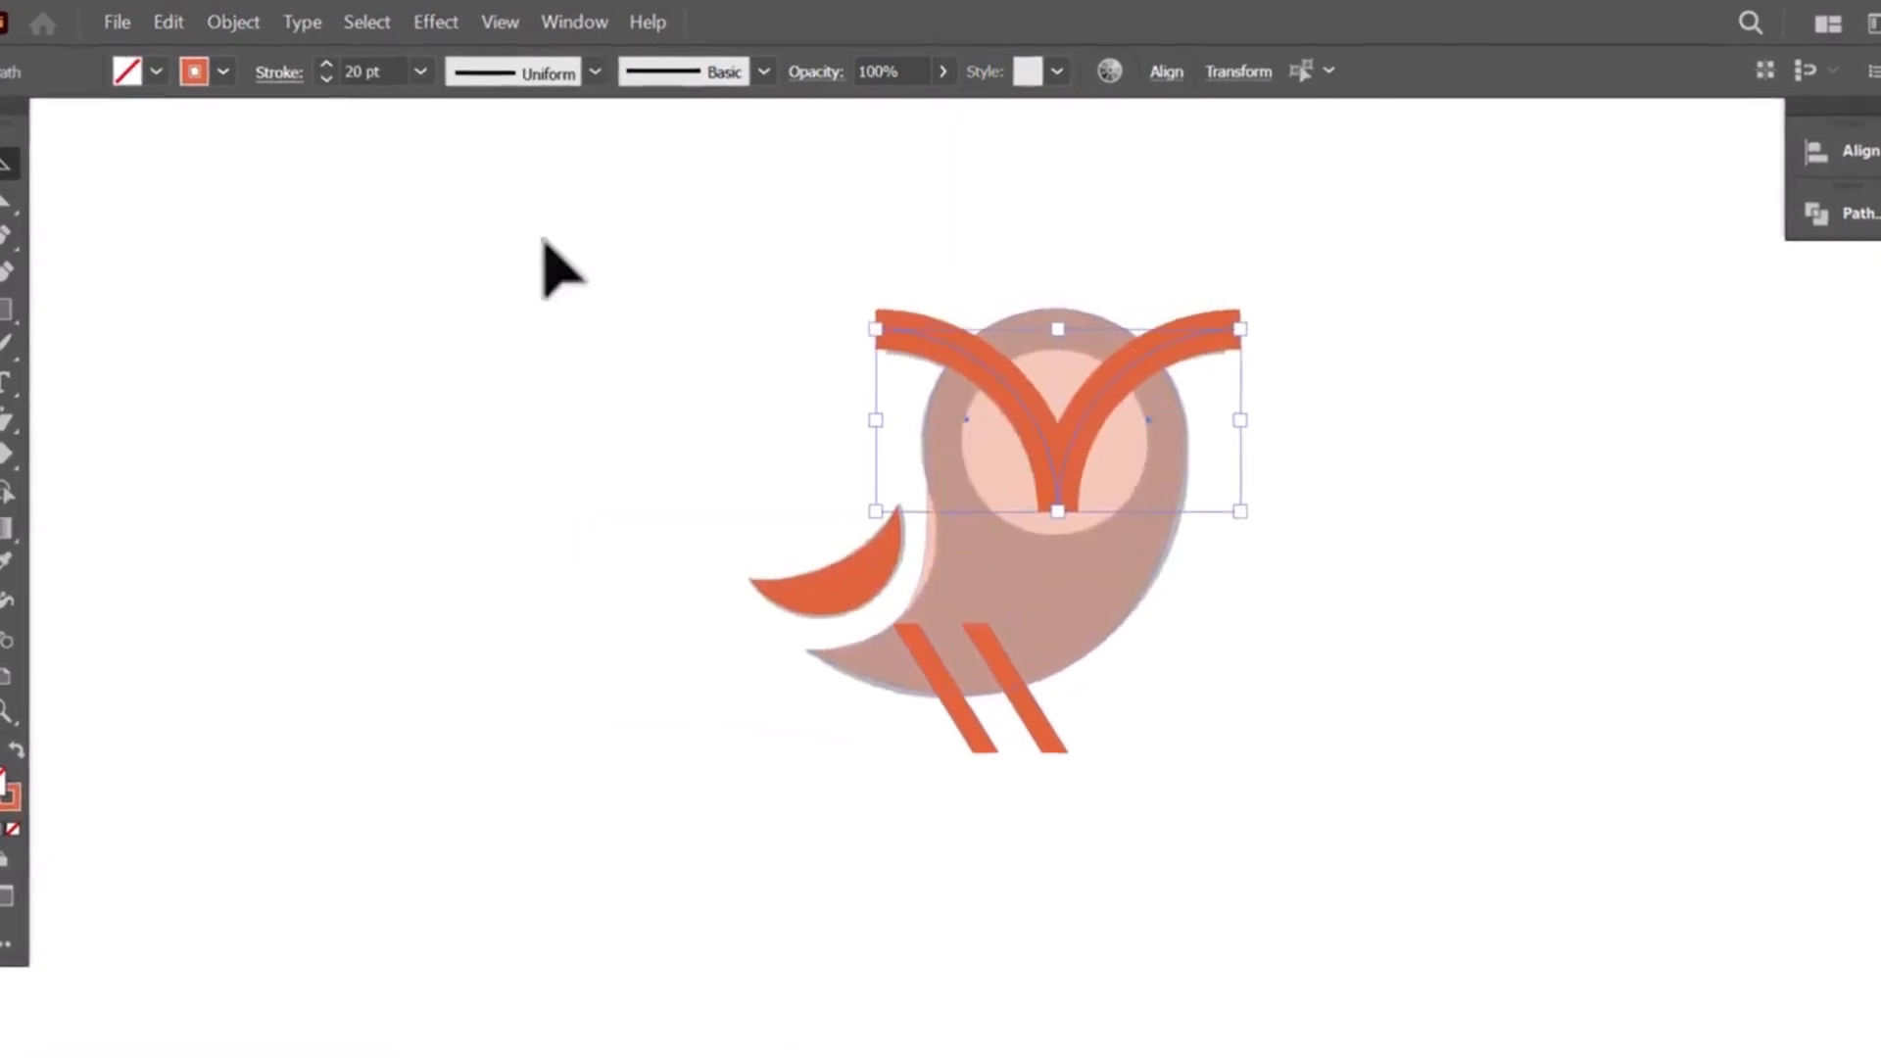
click(240, 21)
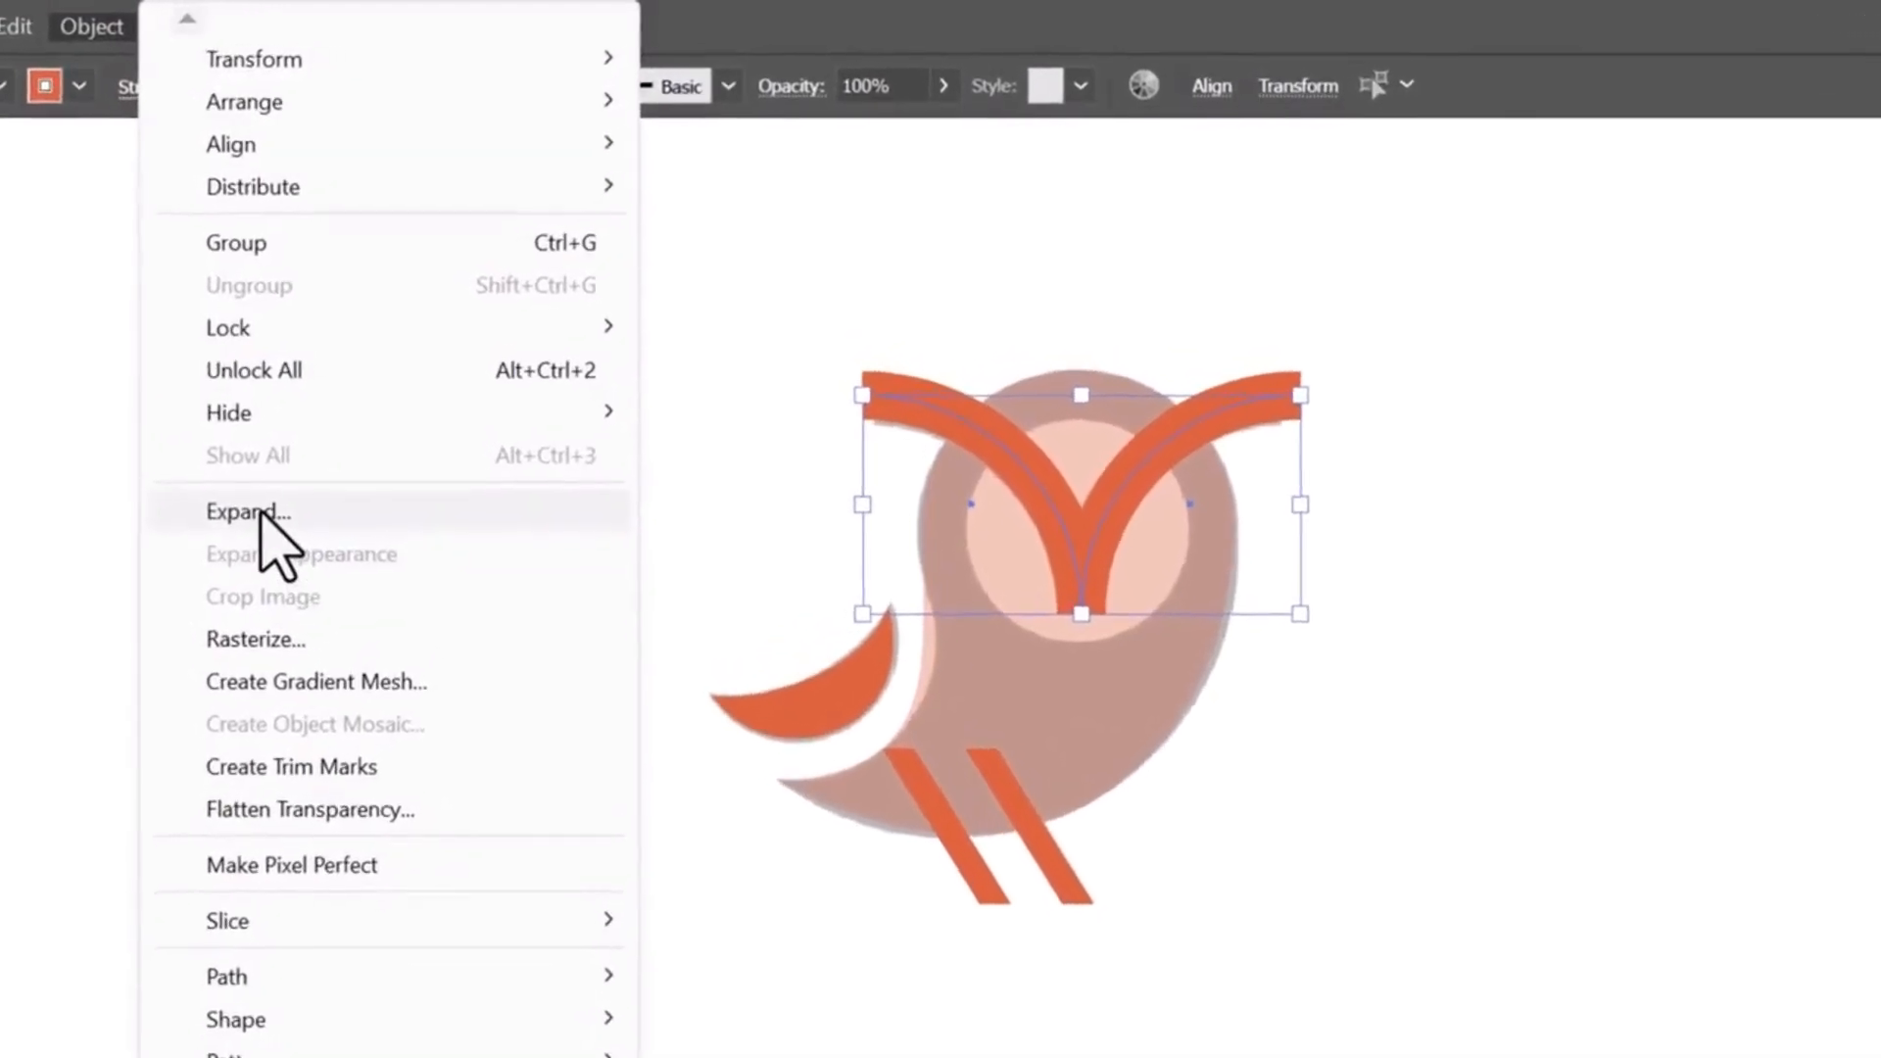
click(263, 511)
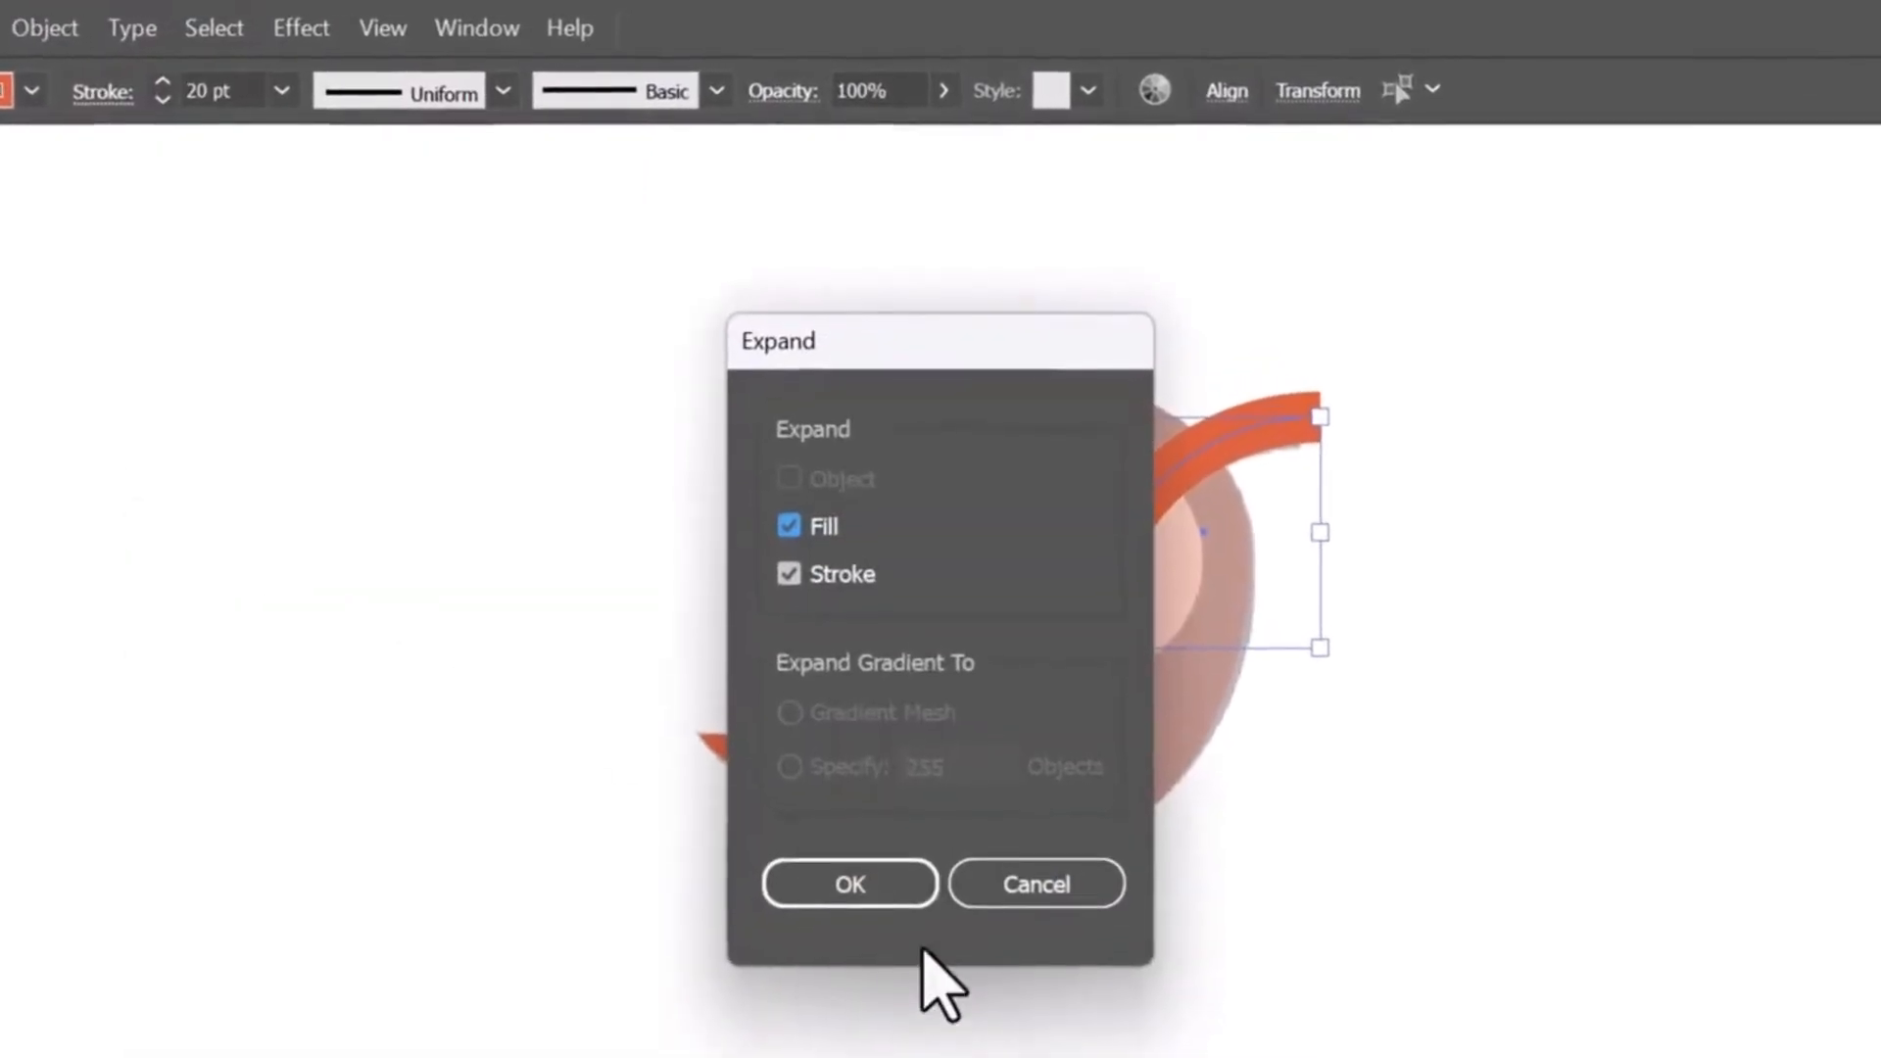
click(895, 888)
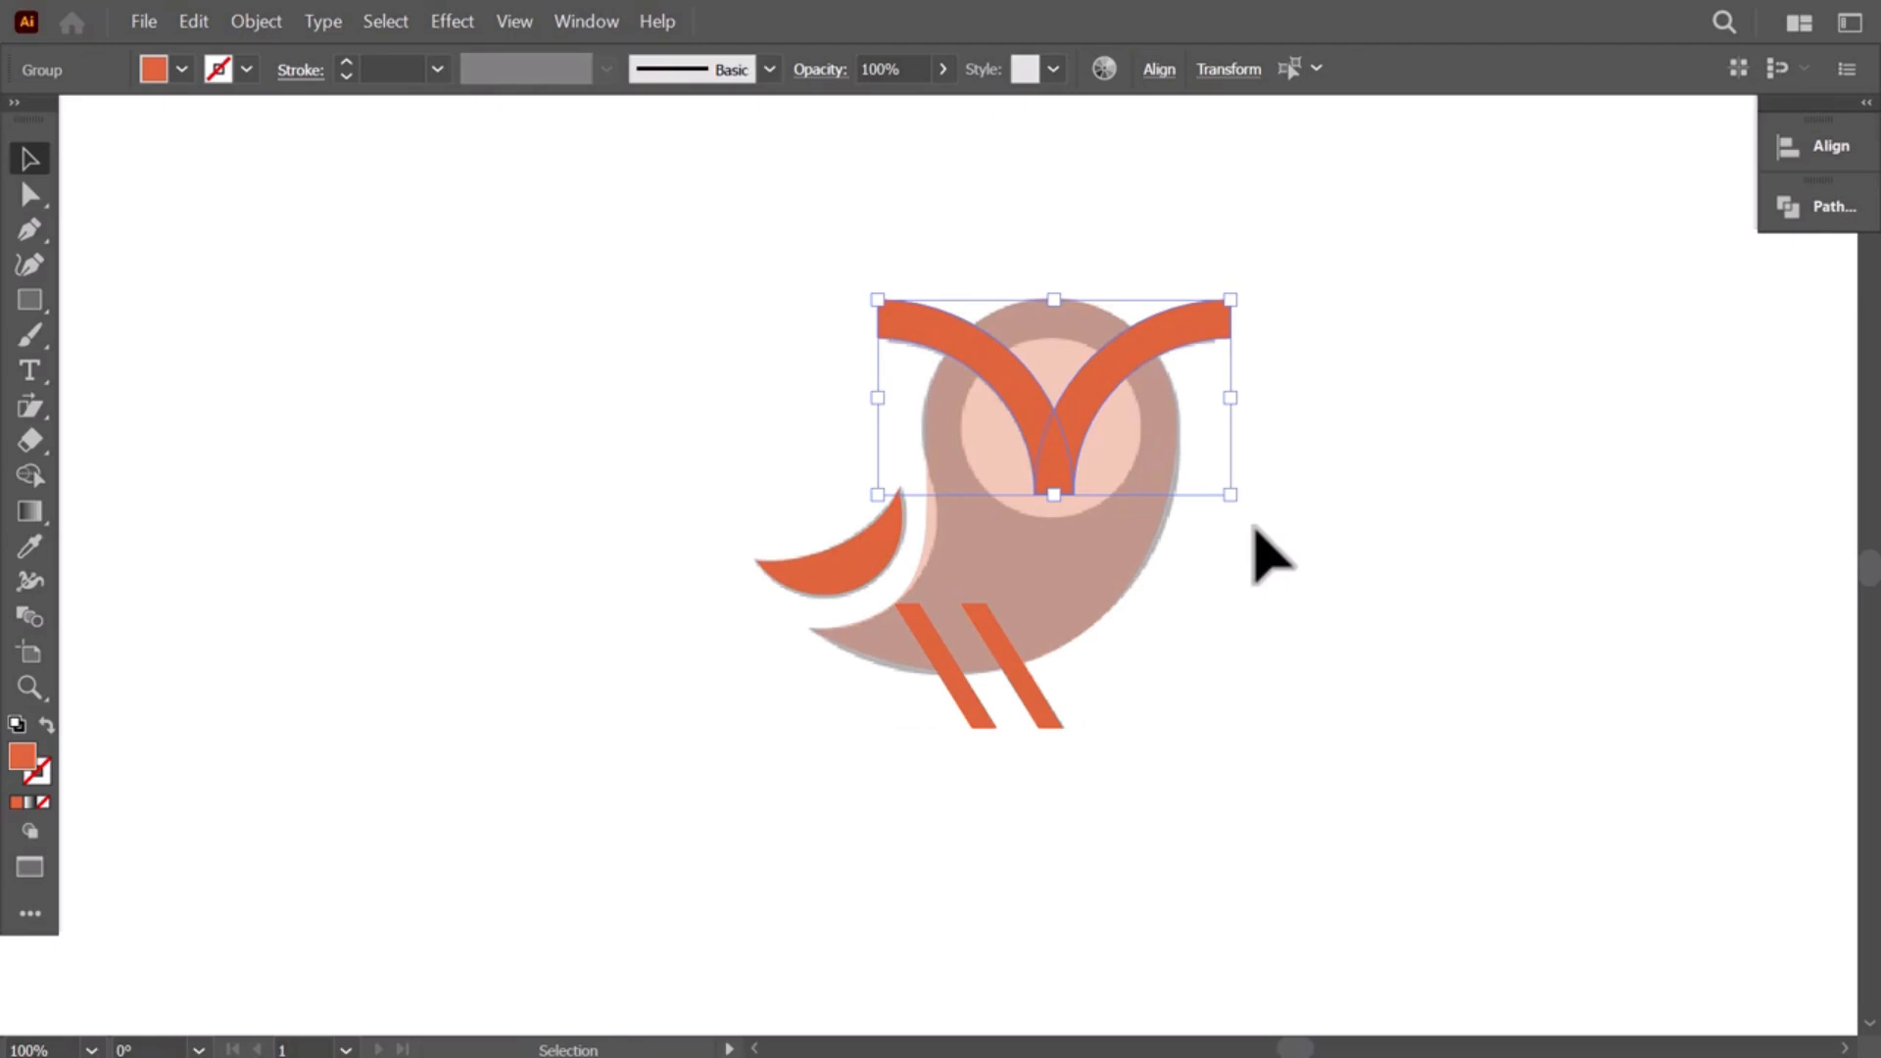
click(1215, 617)
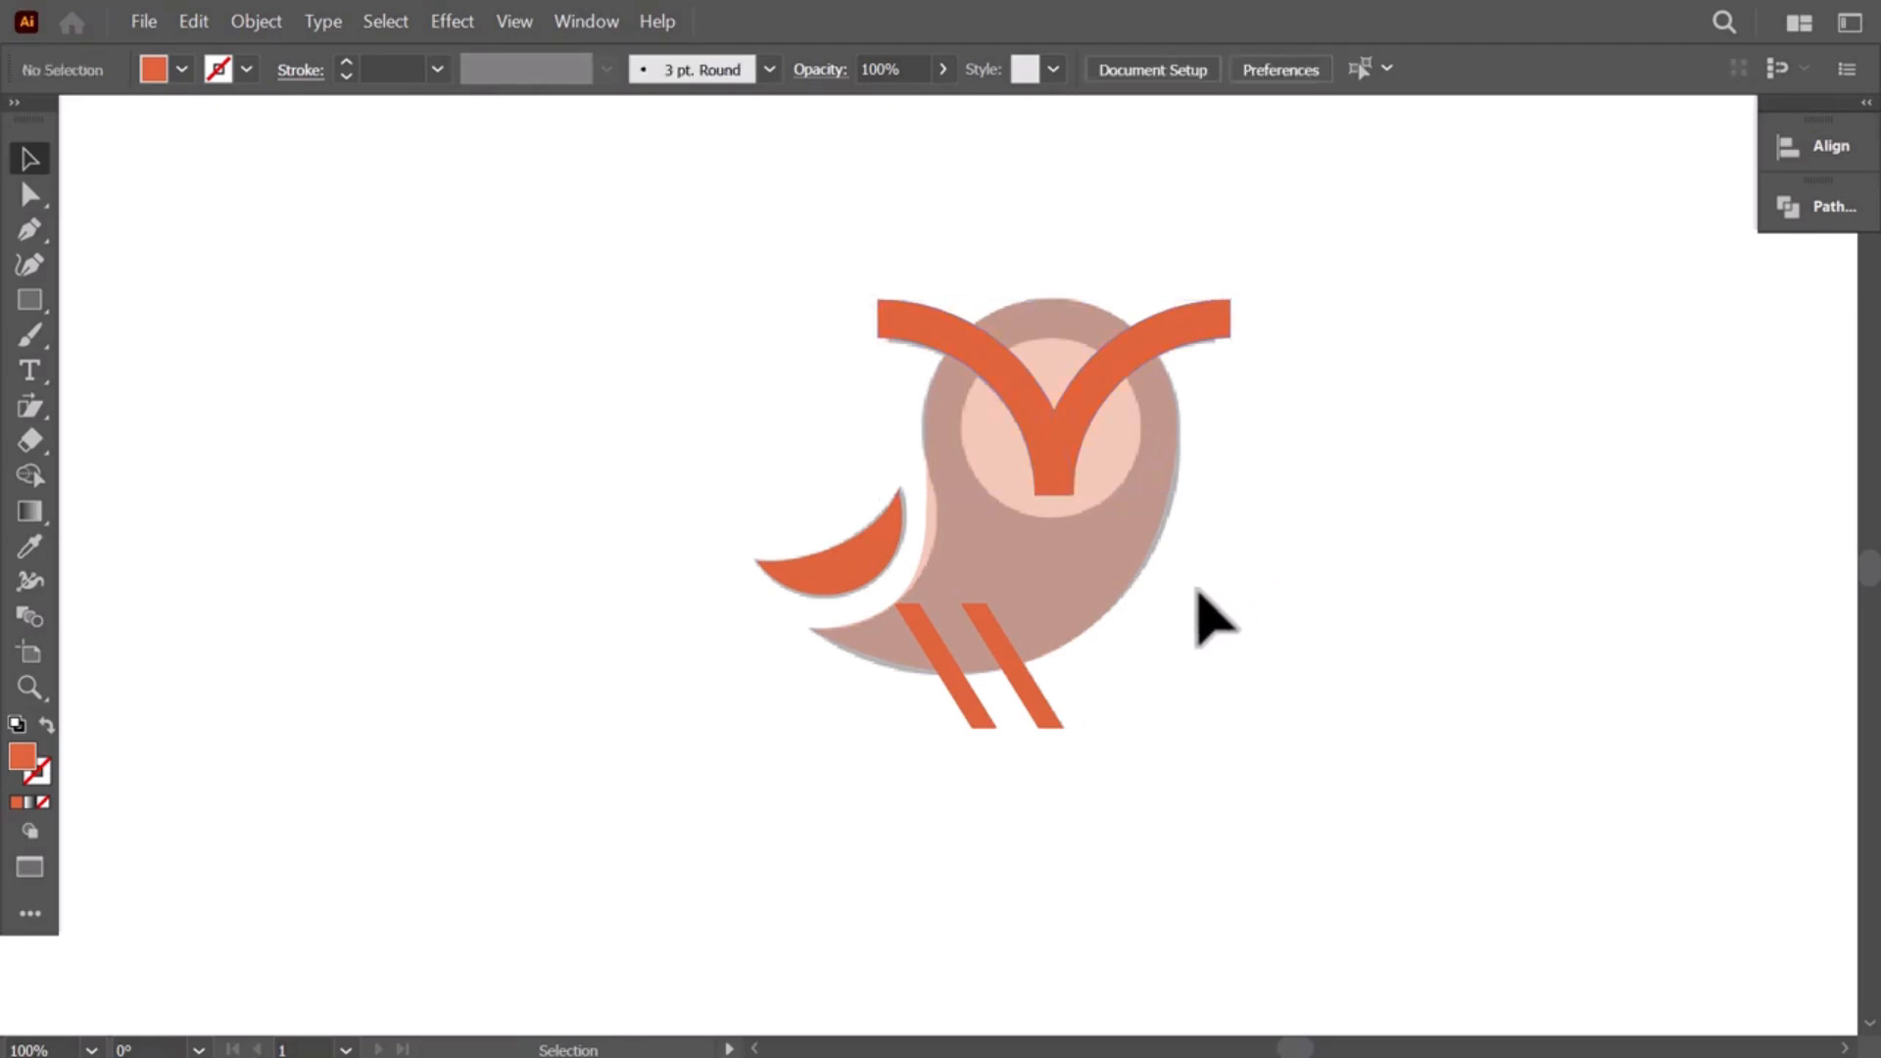
Step: Try merging the selected owl body and legs with Pathfinder Unite, and undo the merge
drag(936, 712, 1120, 698)
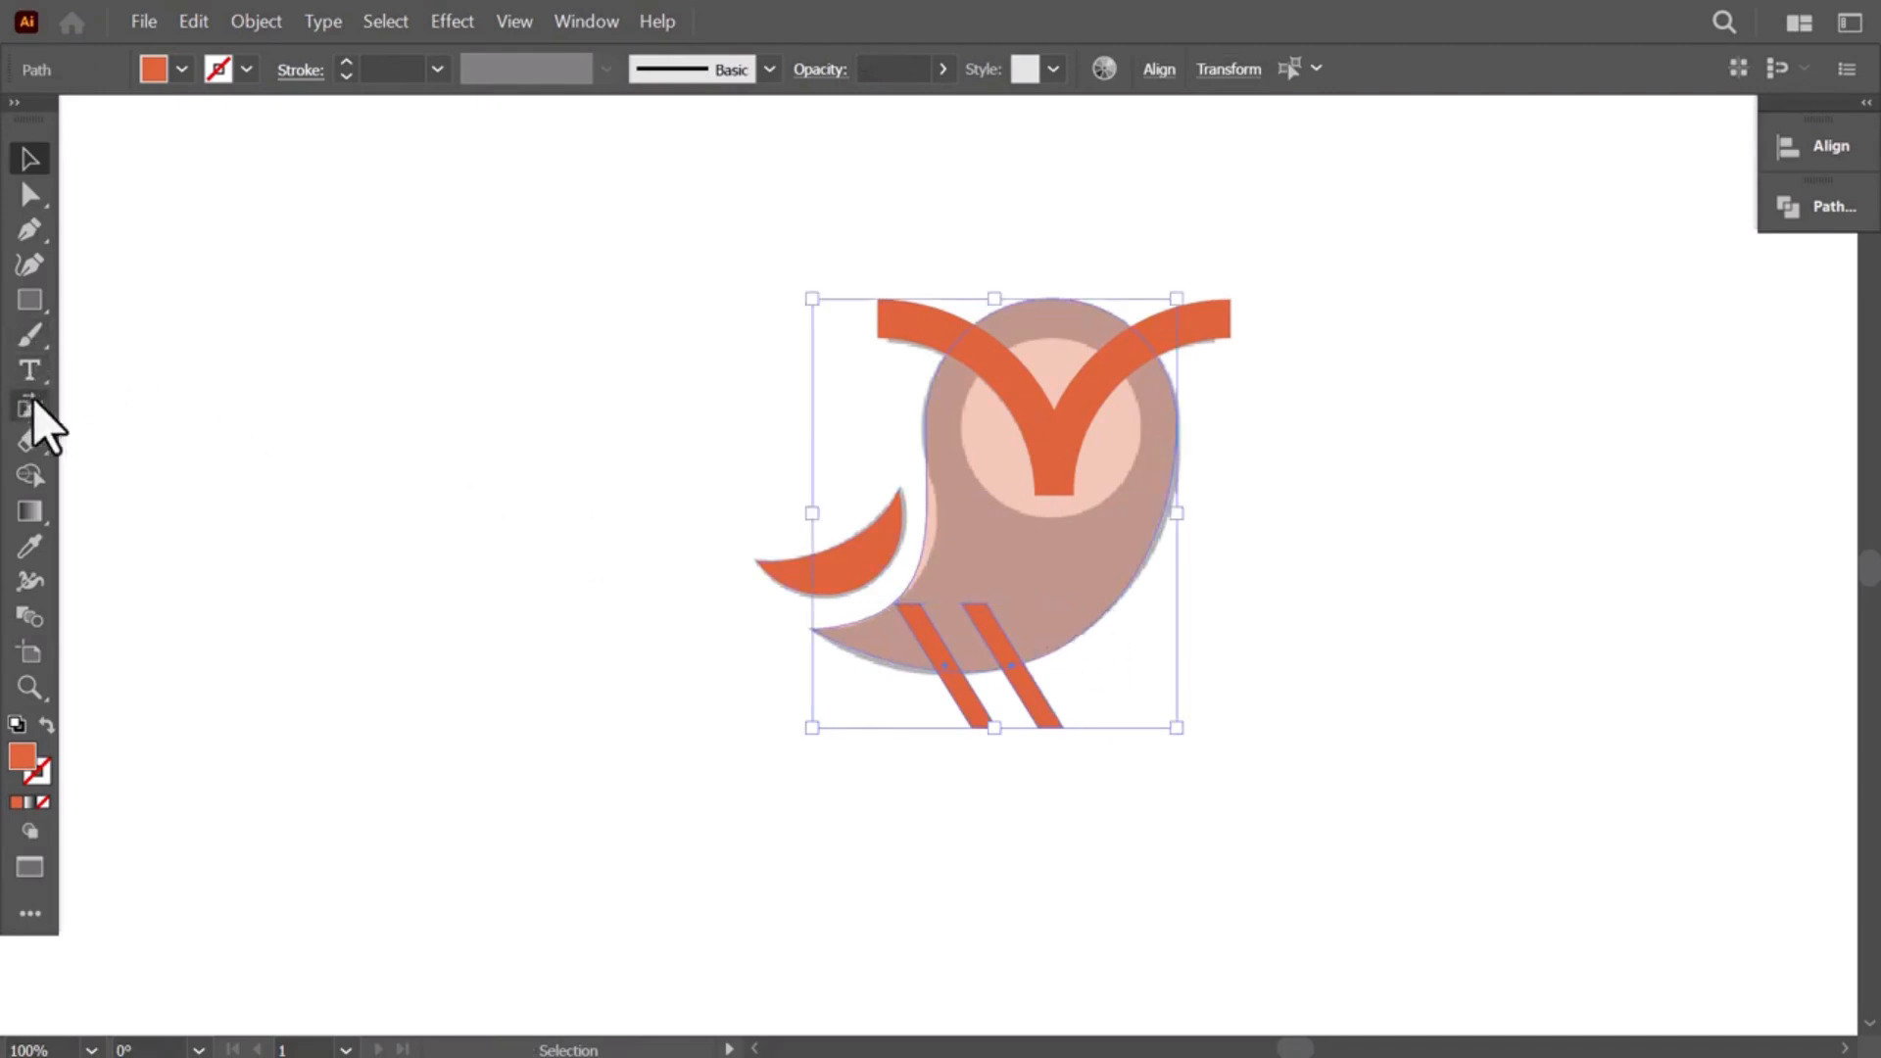
click(1812, 212)
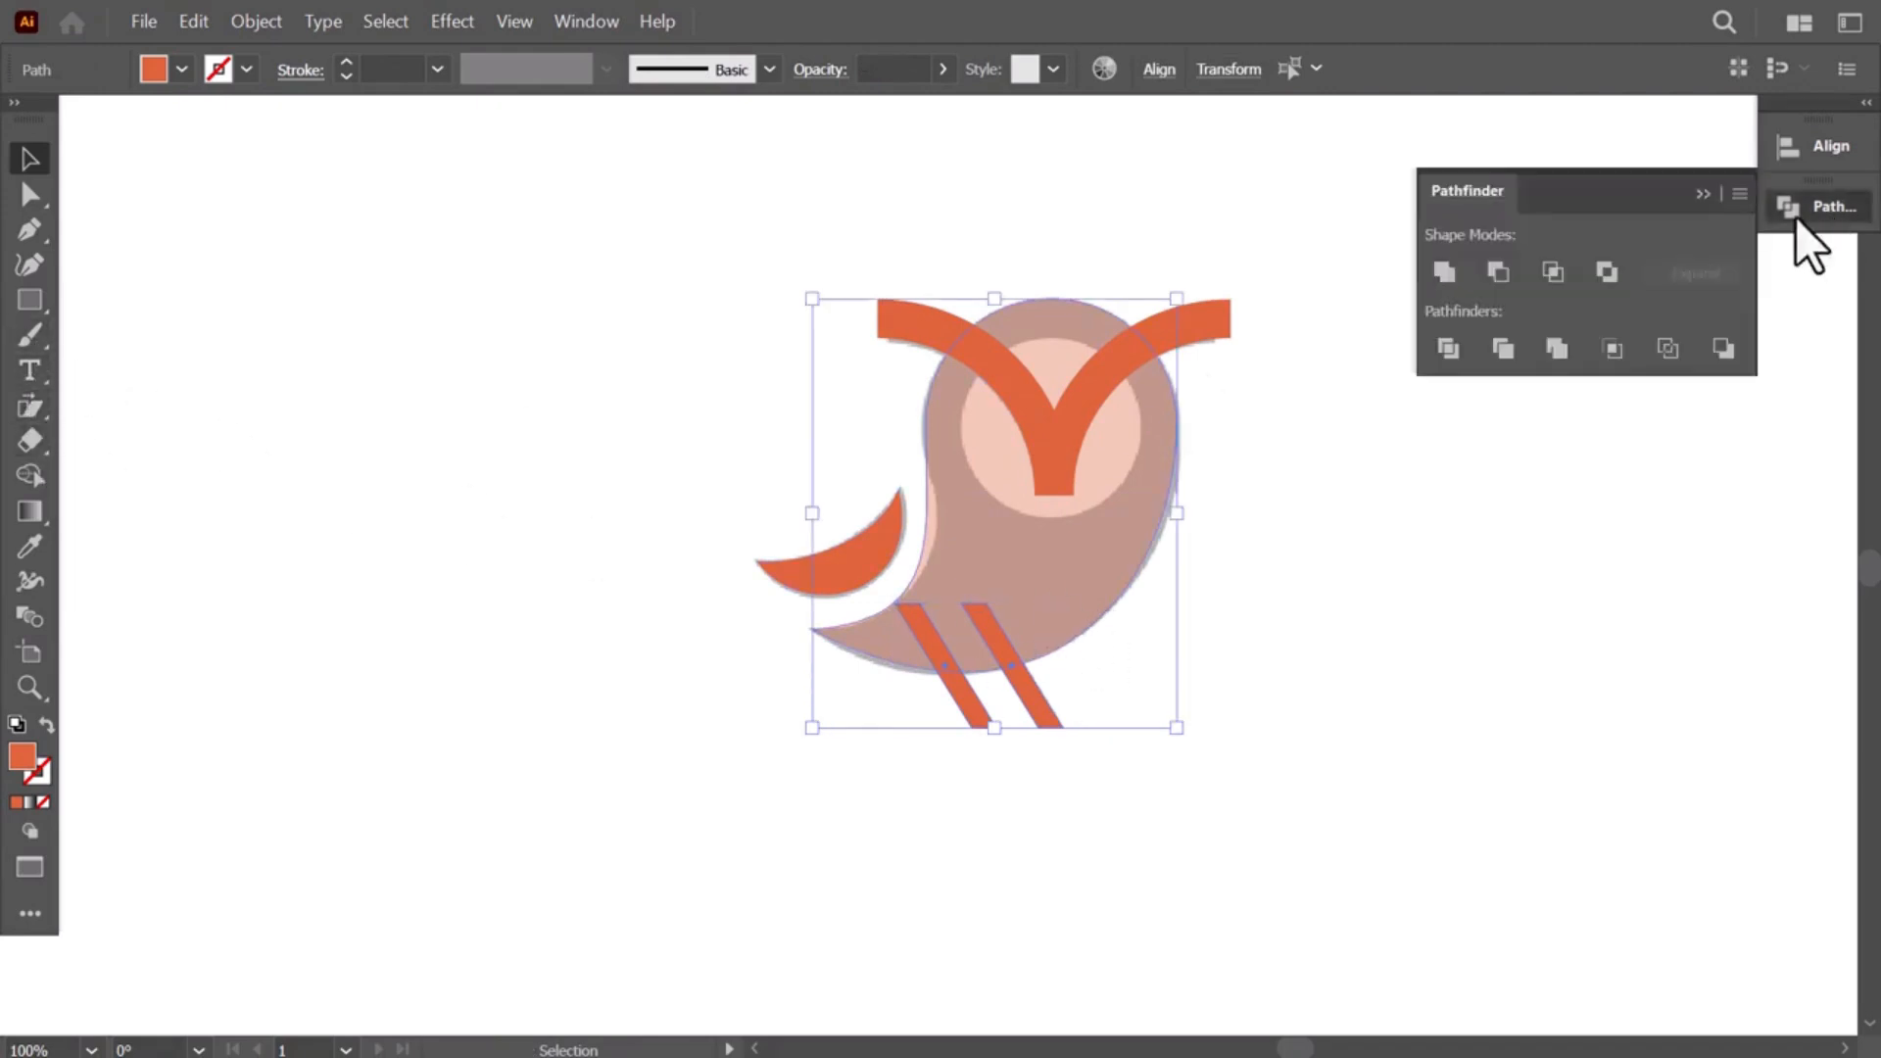
click(1446, 273)
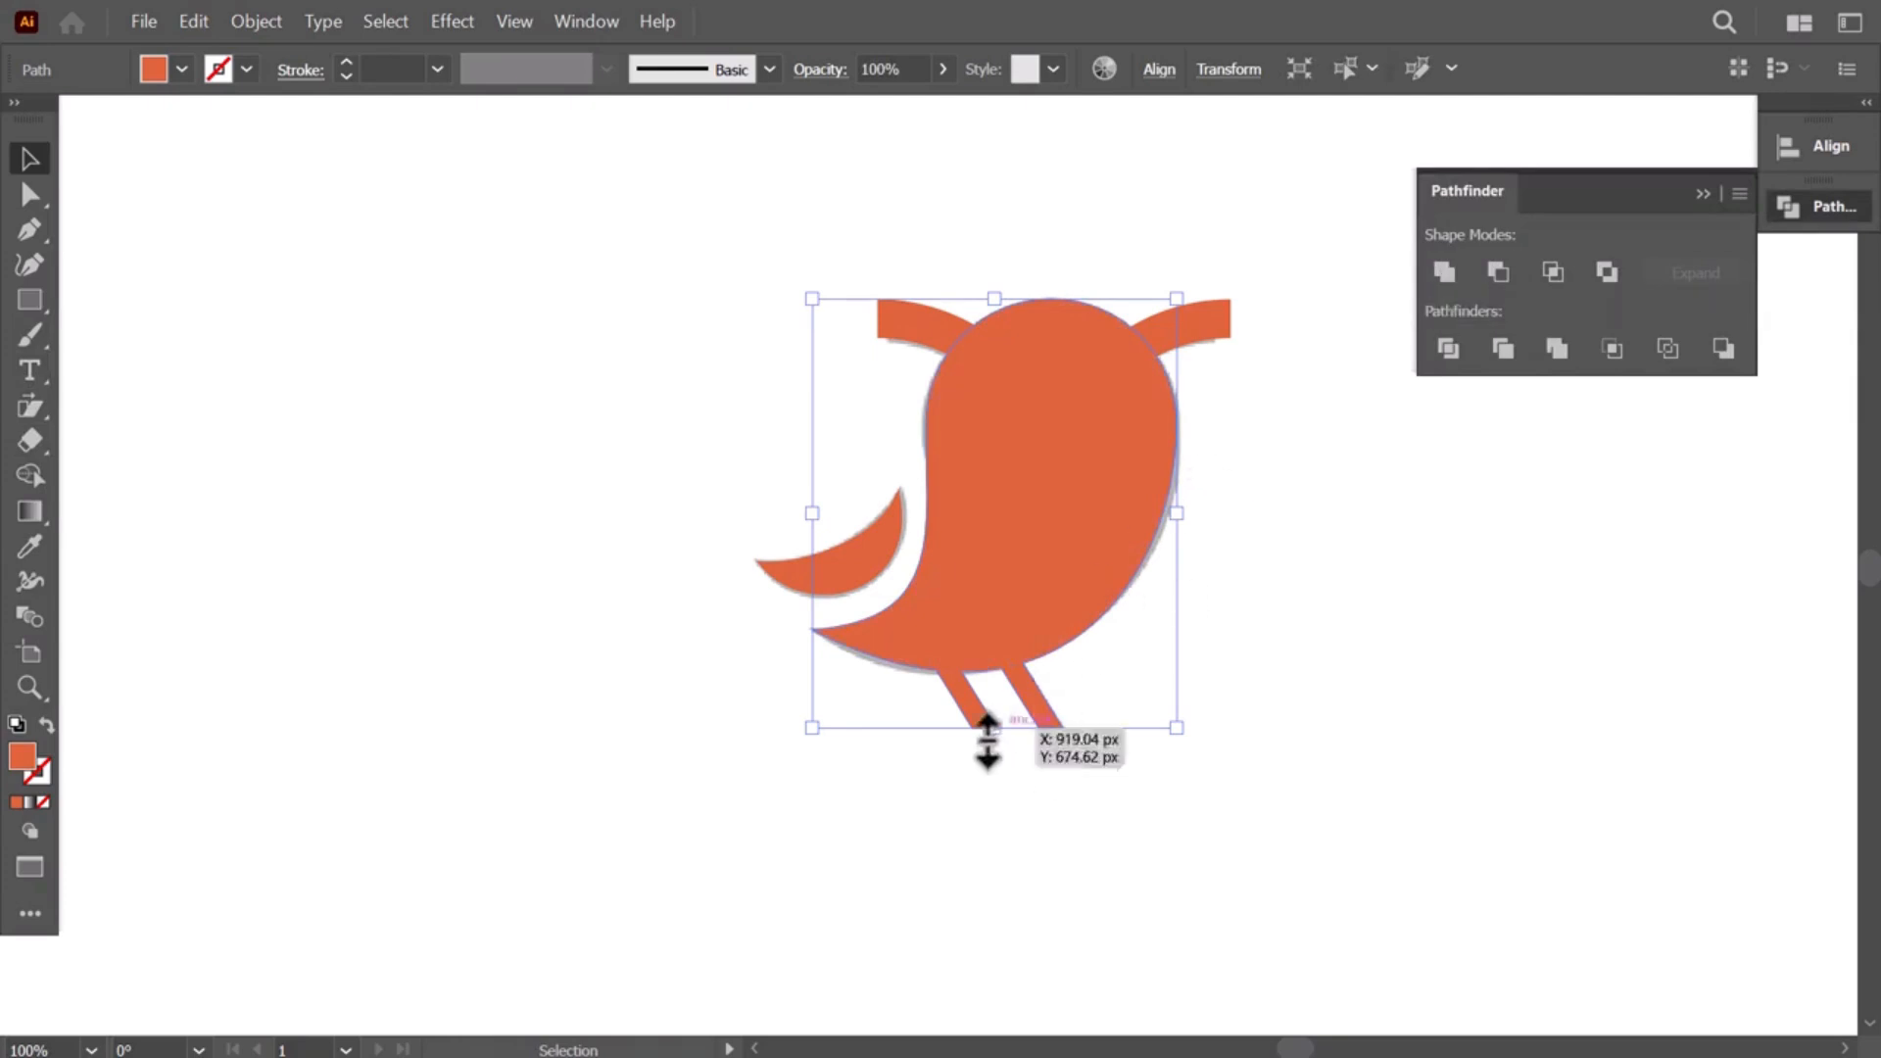
key(ctrl+z)
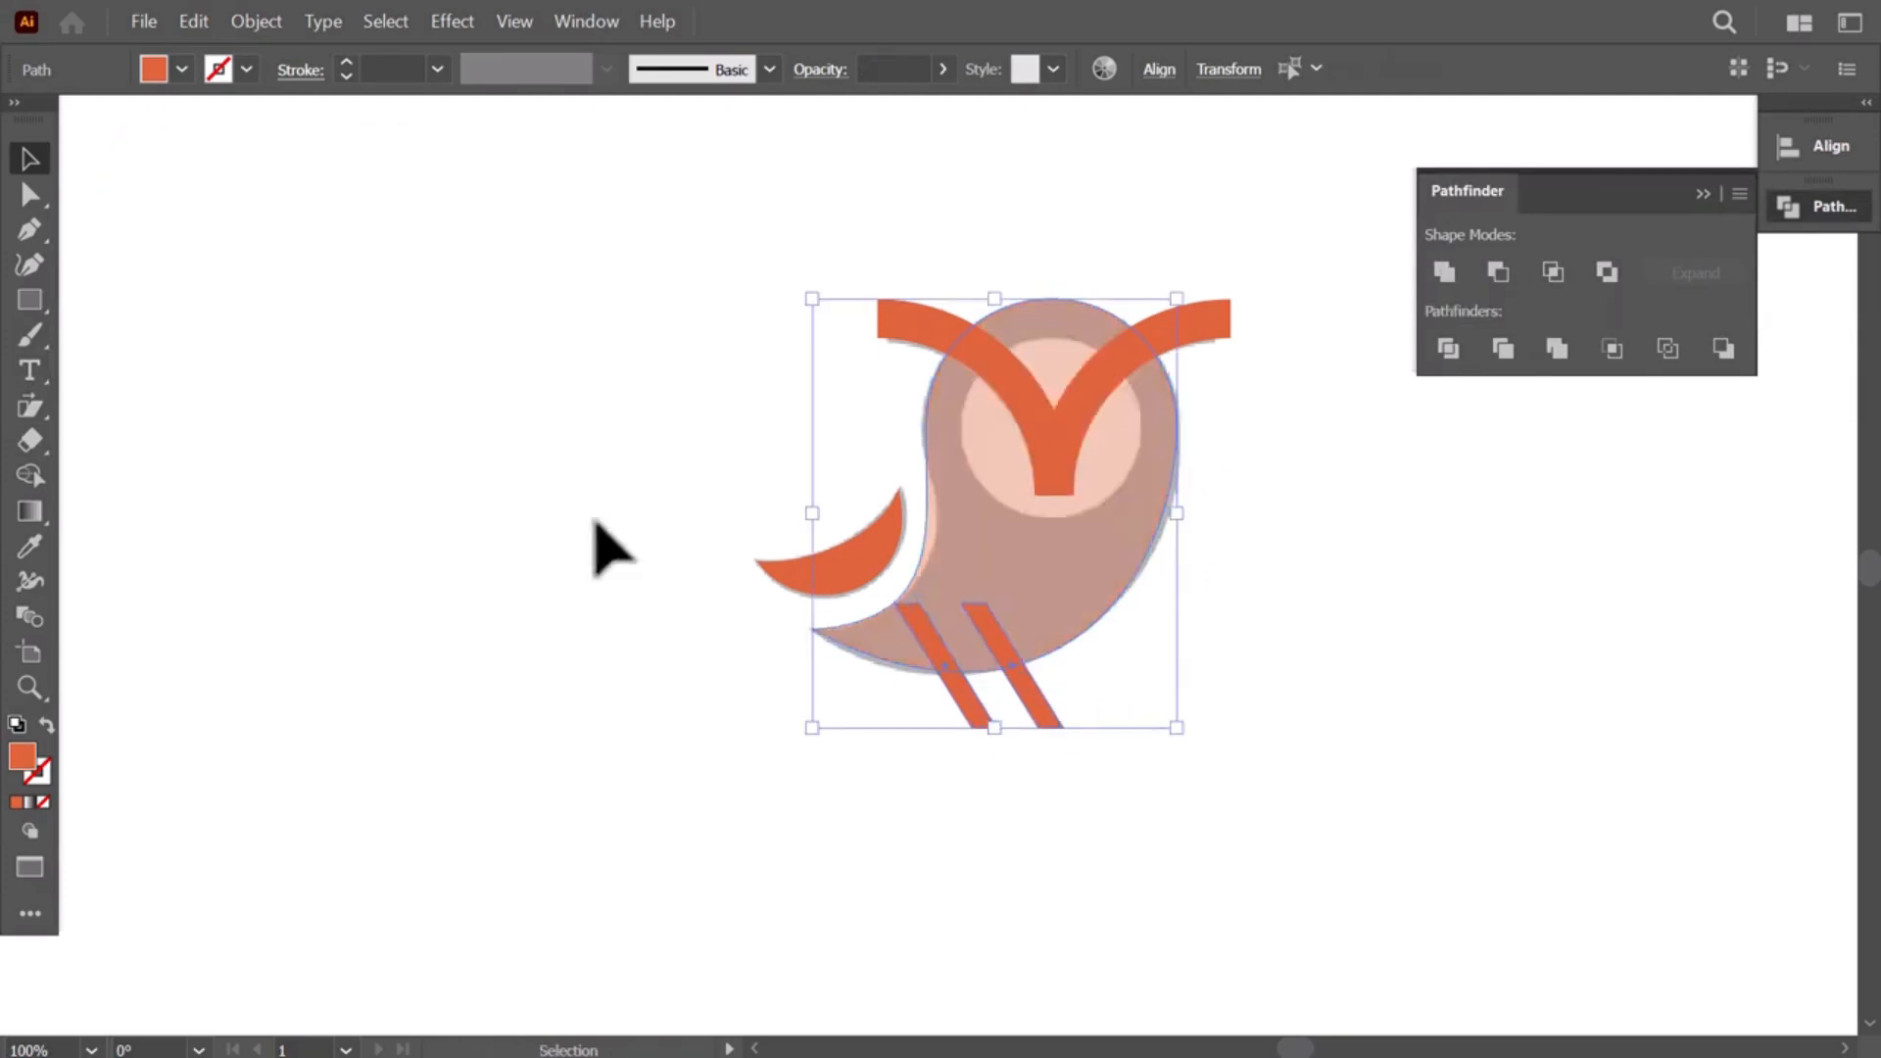
Step: Merge the two legs into the owl's translucent body with the Shape Builder tool
click(30, 475)
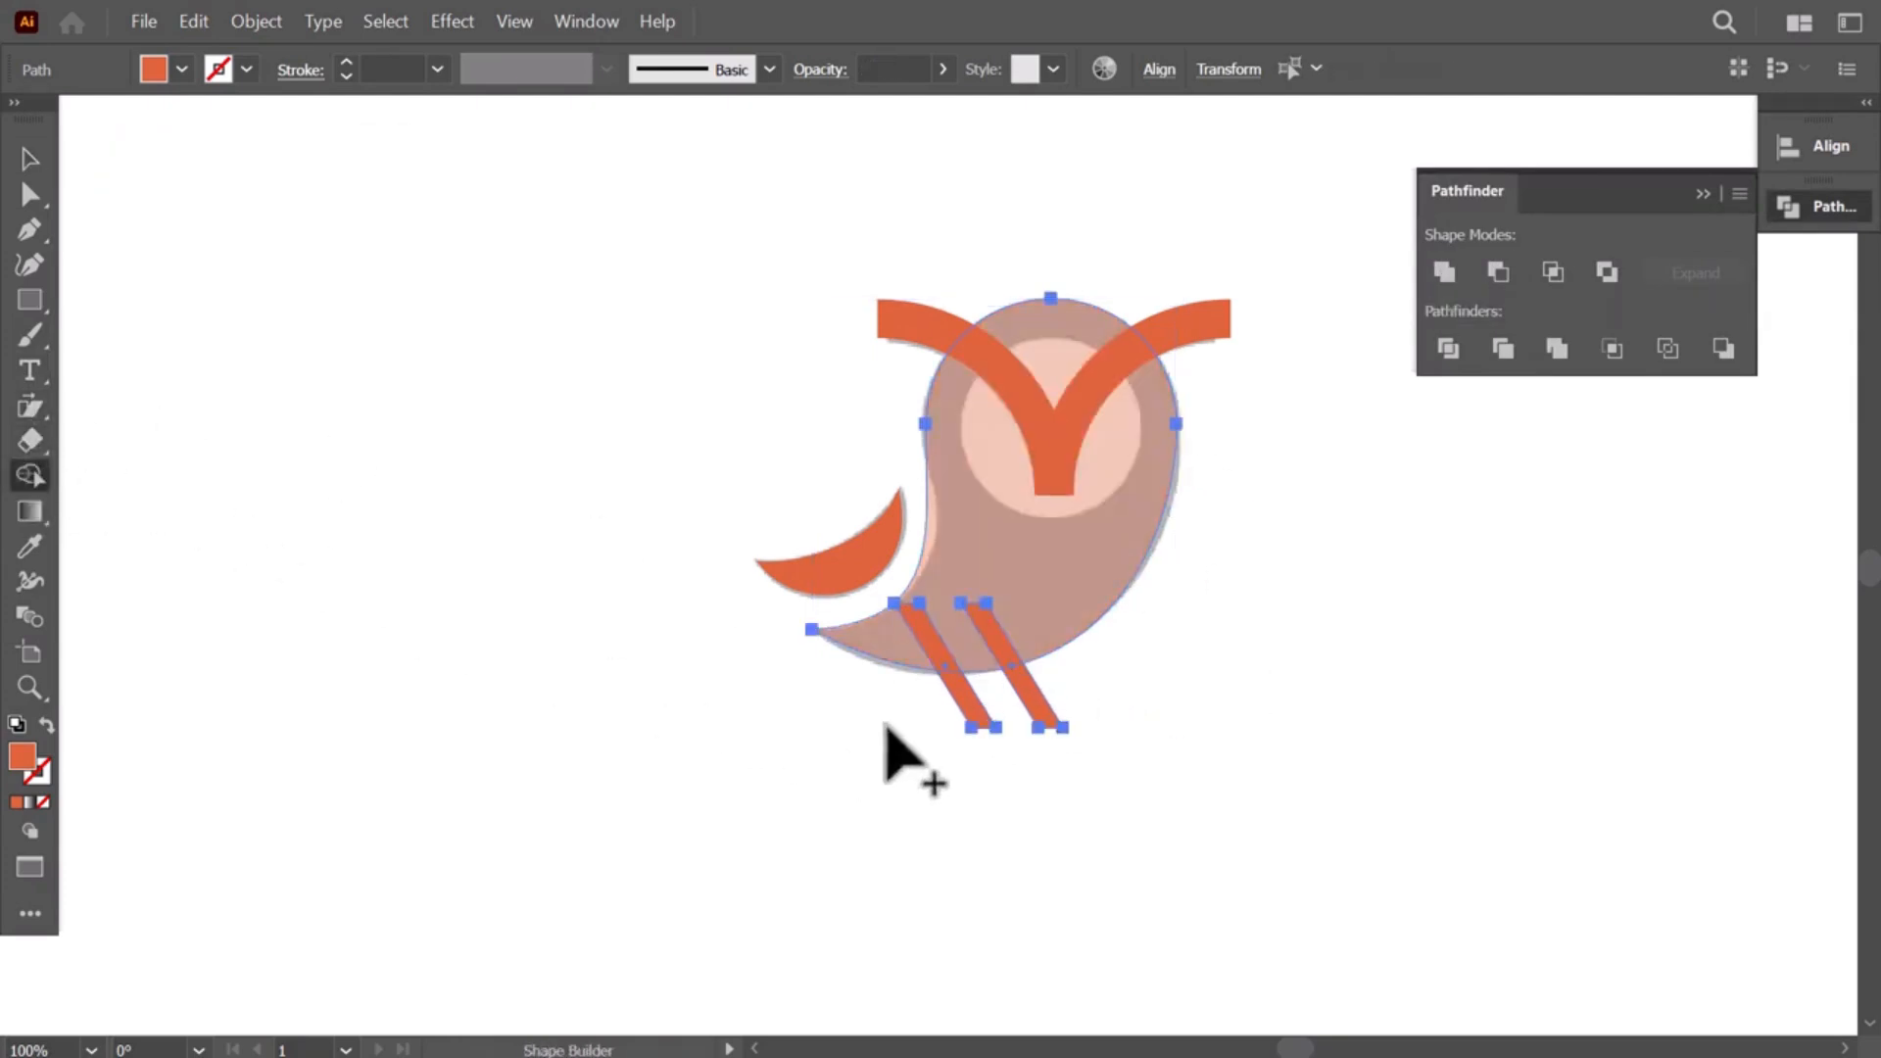
mouse_move(988, 625)
mouse_down()
mouse_move(924, 632)
mouse_move(1021, 769)
mouse_up()
key(v)
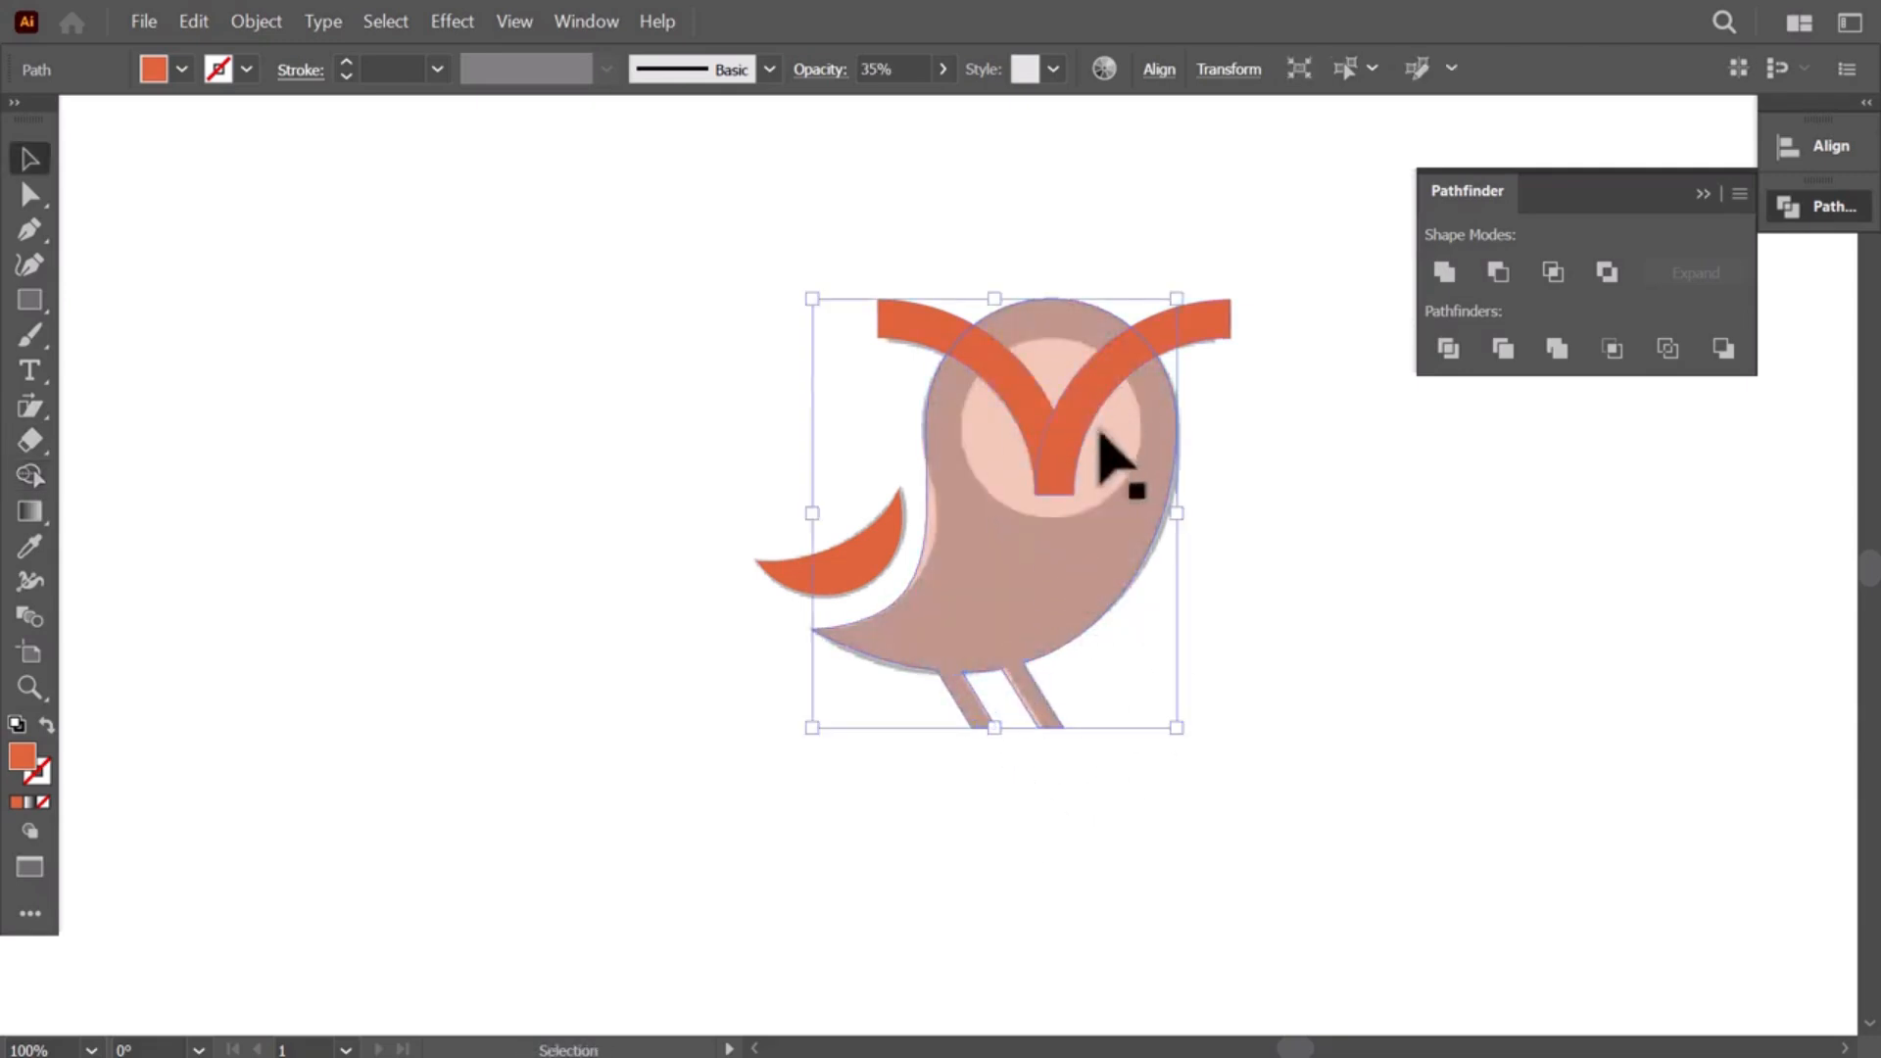
Step: Draw an orange circle over the owl's face, then move and resize it to match the sketched face opening
drag(29, 299, 118, 335)
drag(1058, 423, 1118, 519)
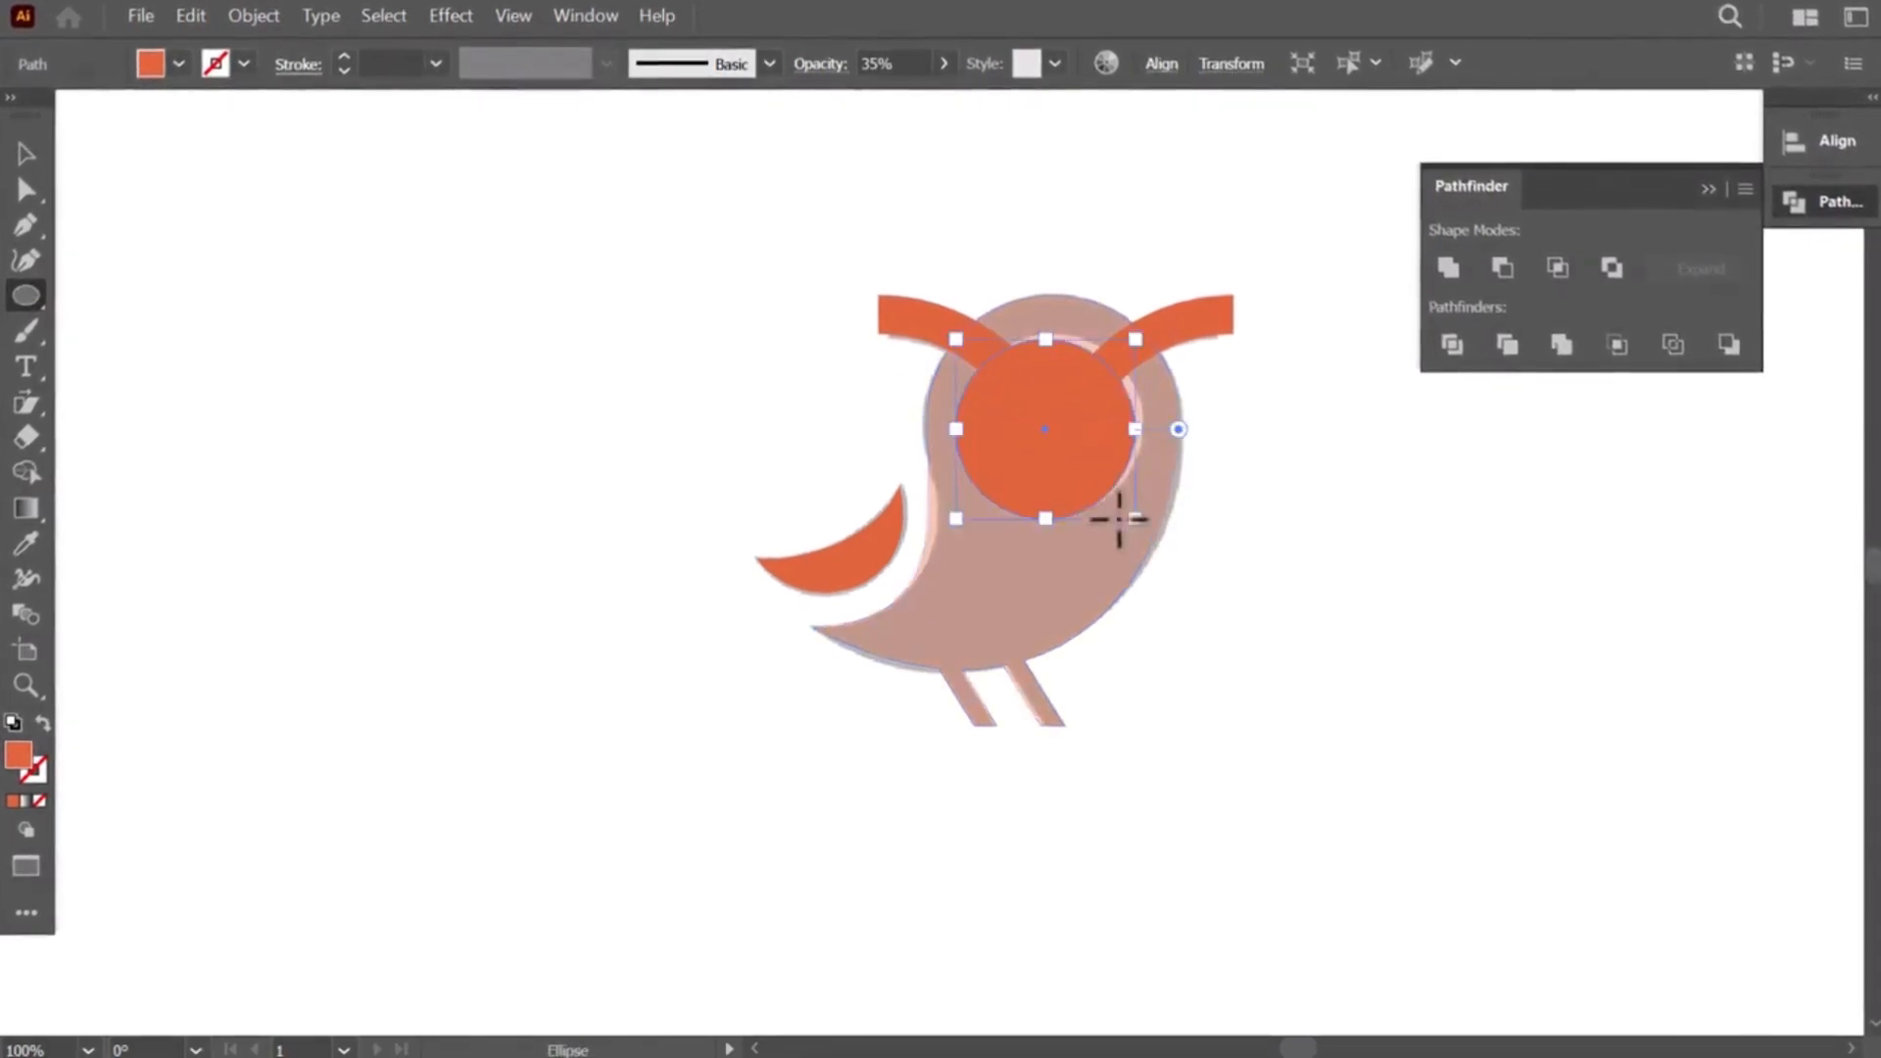
click(26, 154)
drag(1020, 412, 1026, 404)
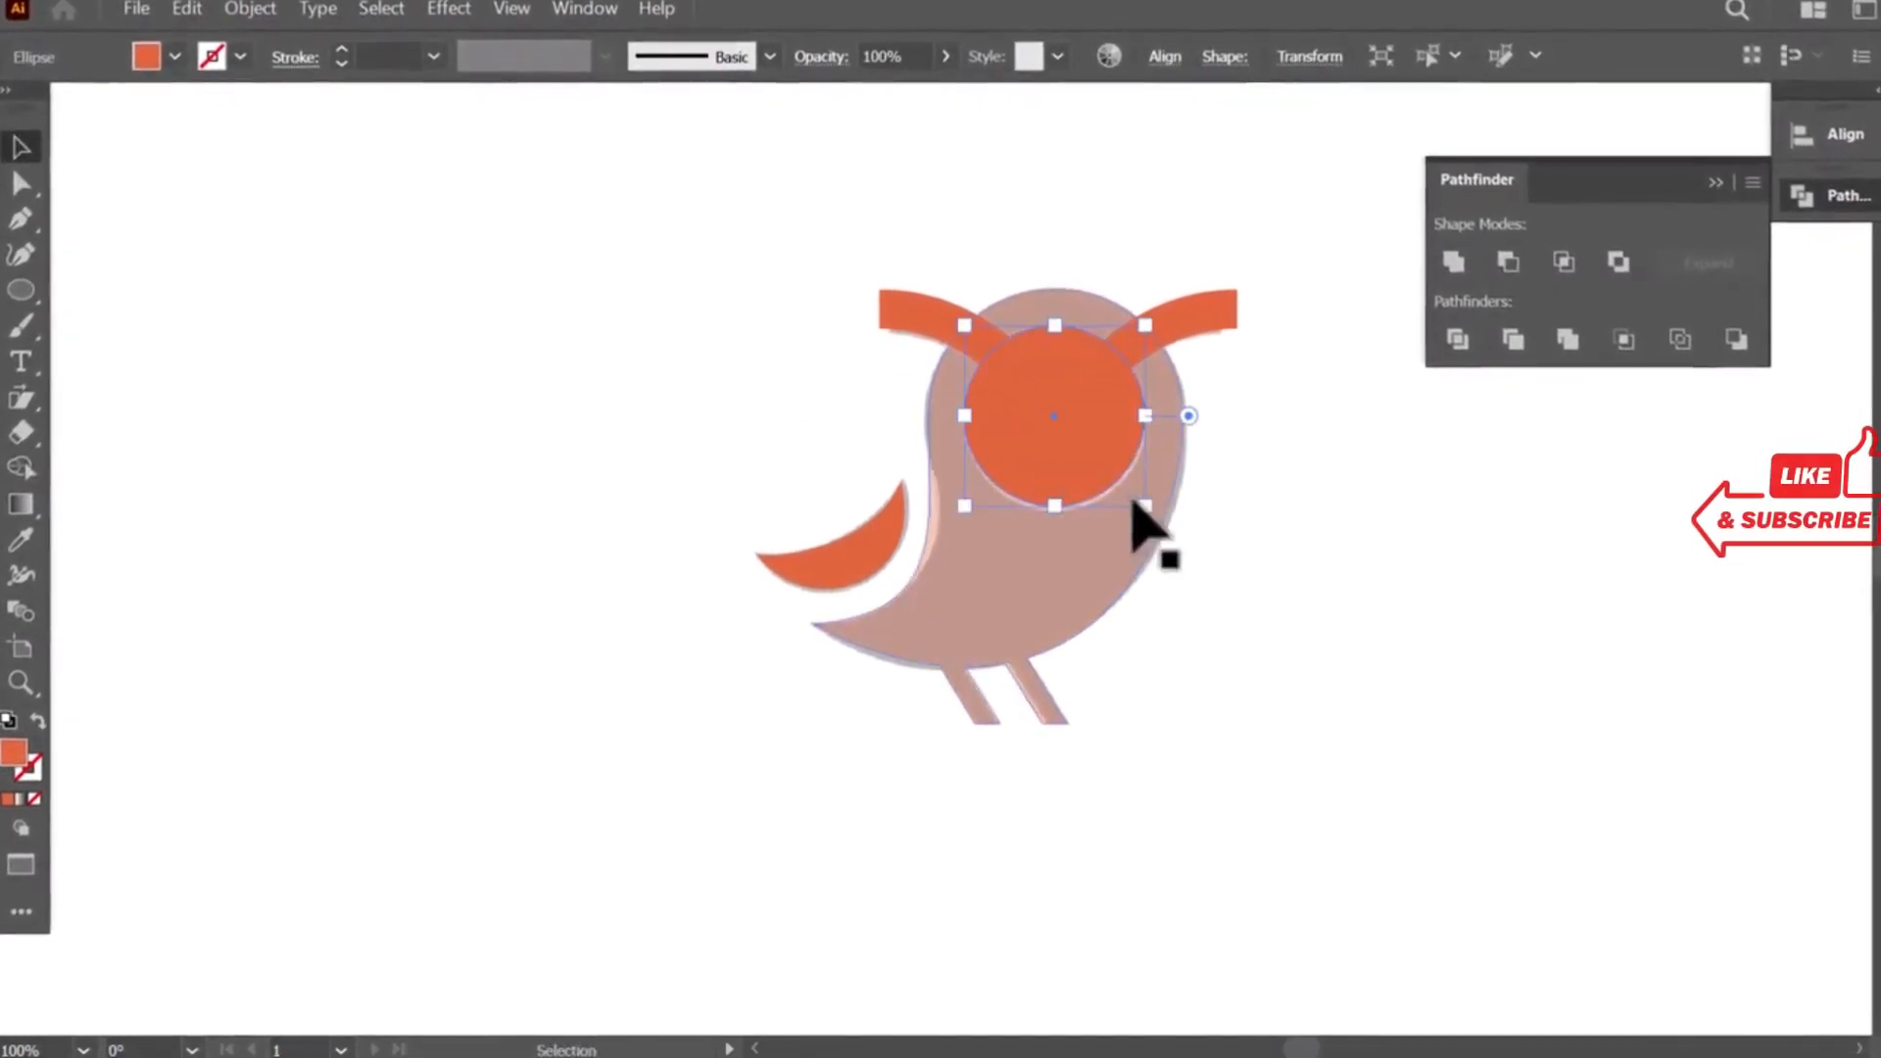
drag(1141, 504, 1156, 514)
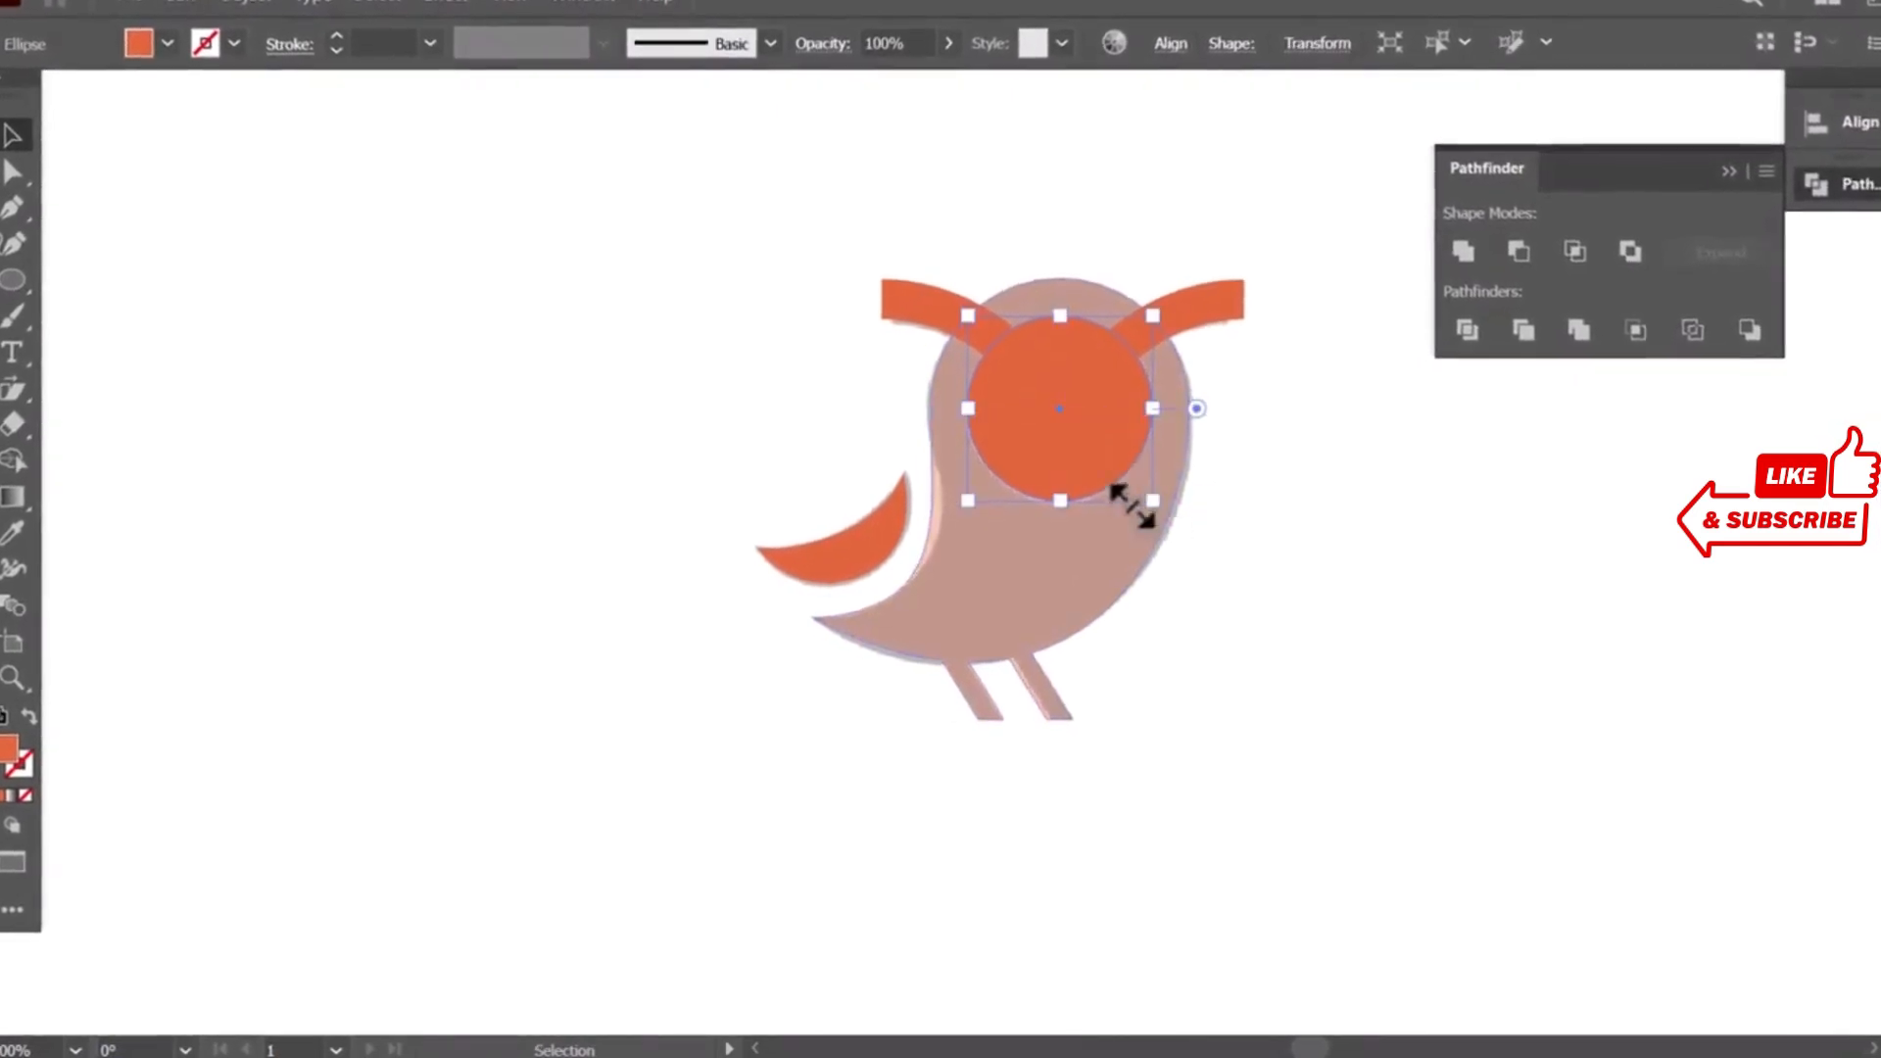
Step: Cut the face circle out of the owl's body with Pathfinder Minus Front and deselect the result
shift+click(1059, 590)
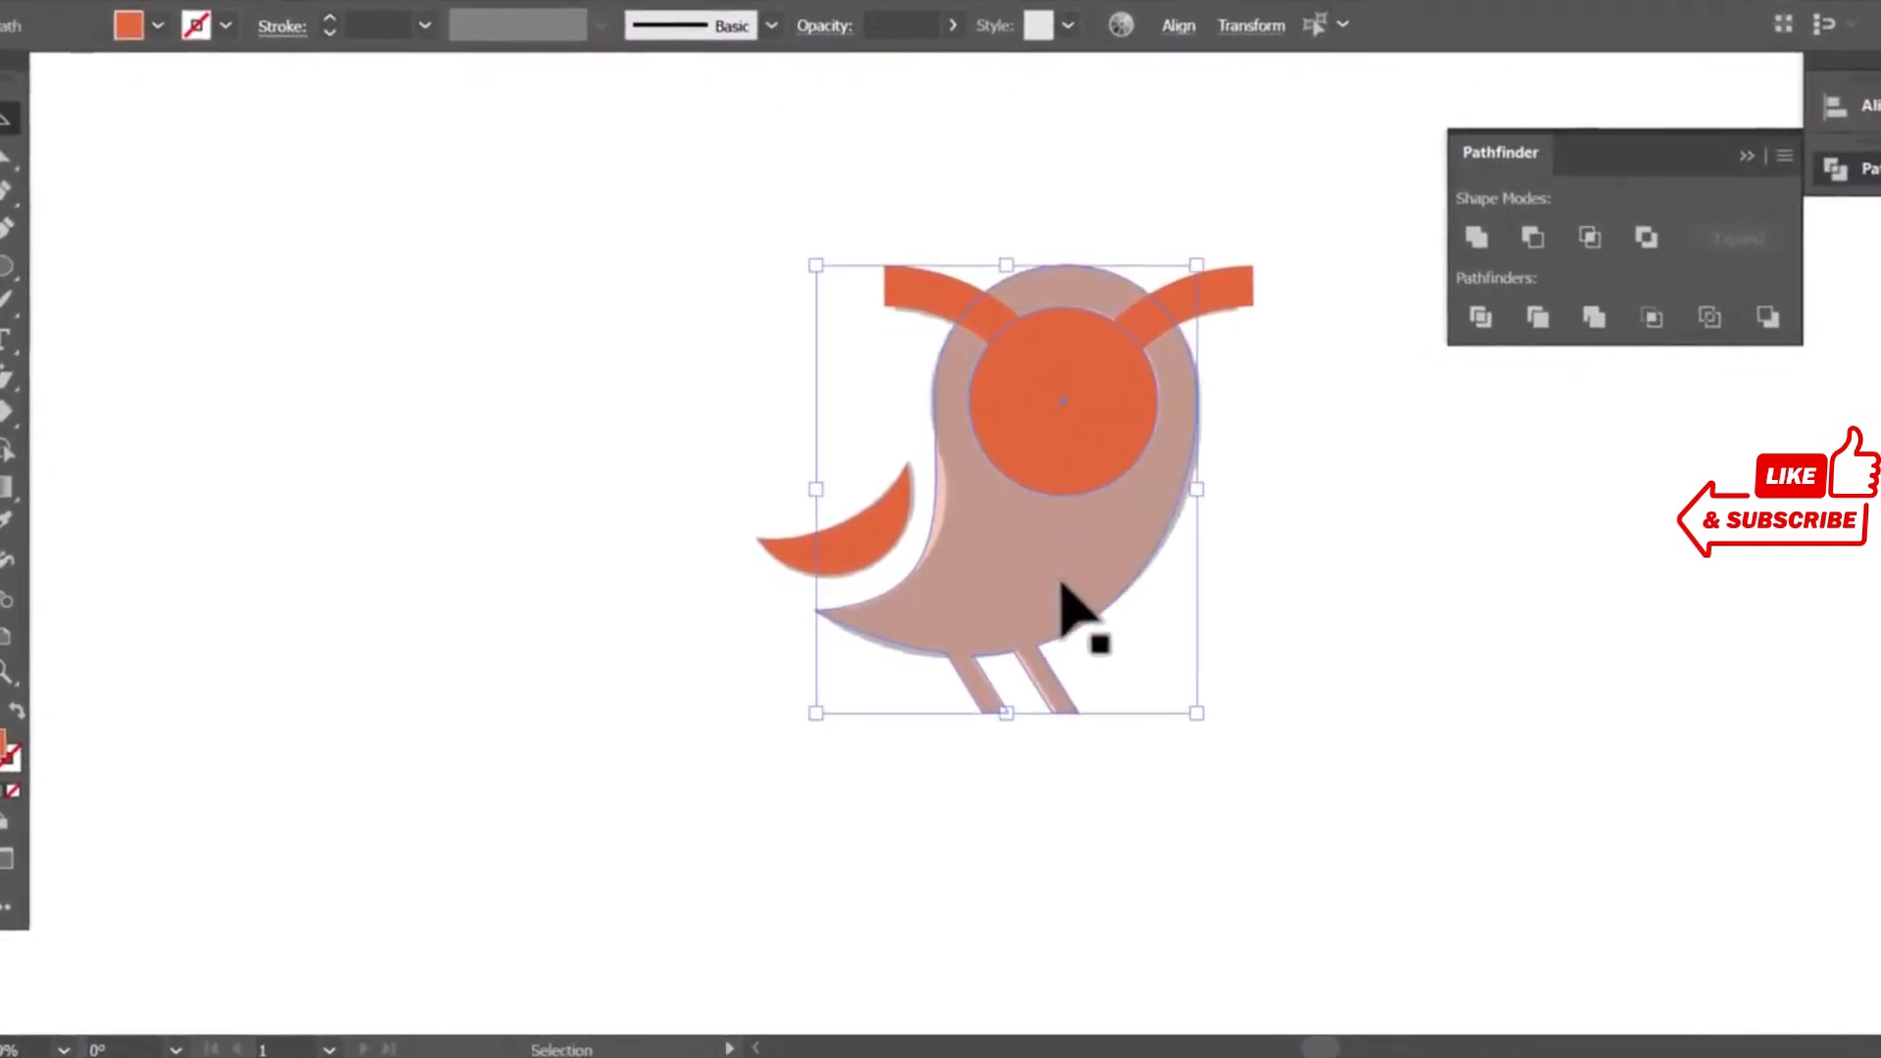
click(1537, 229)
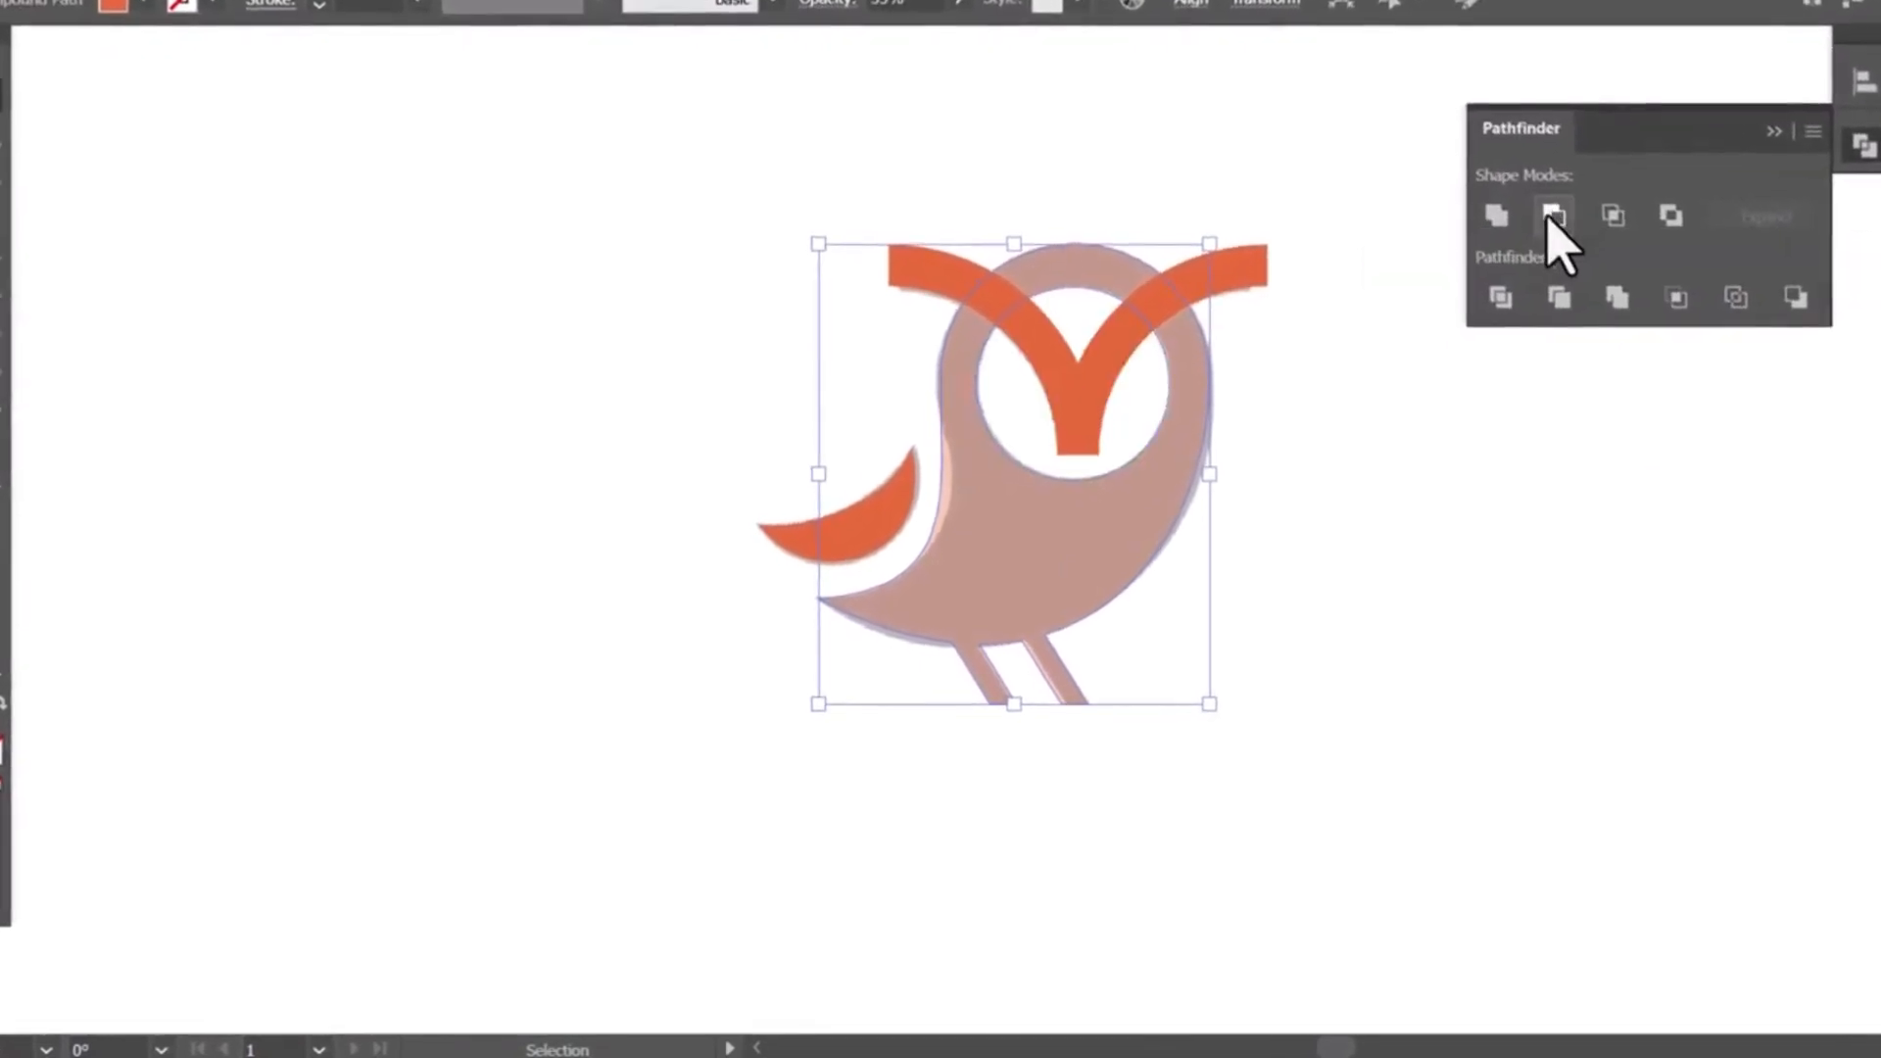
click(1274, 482)
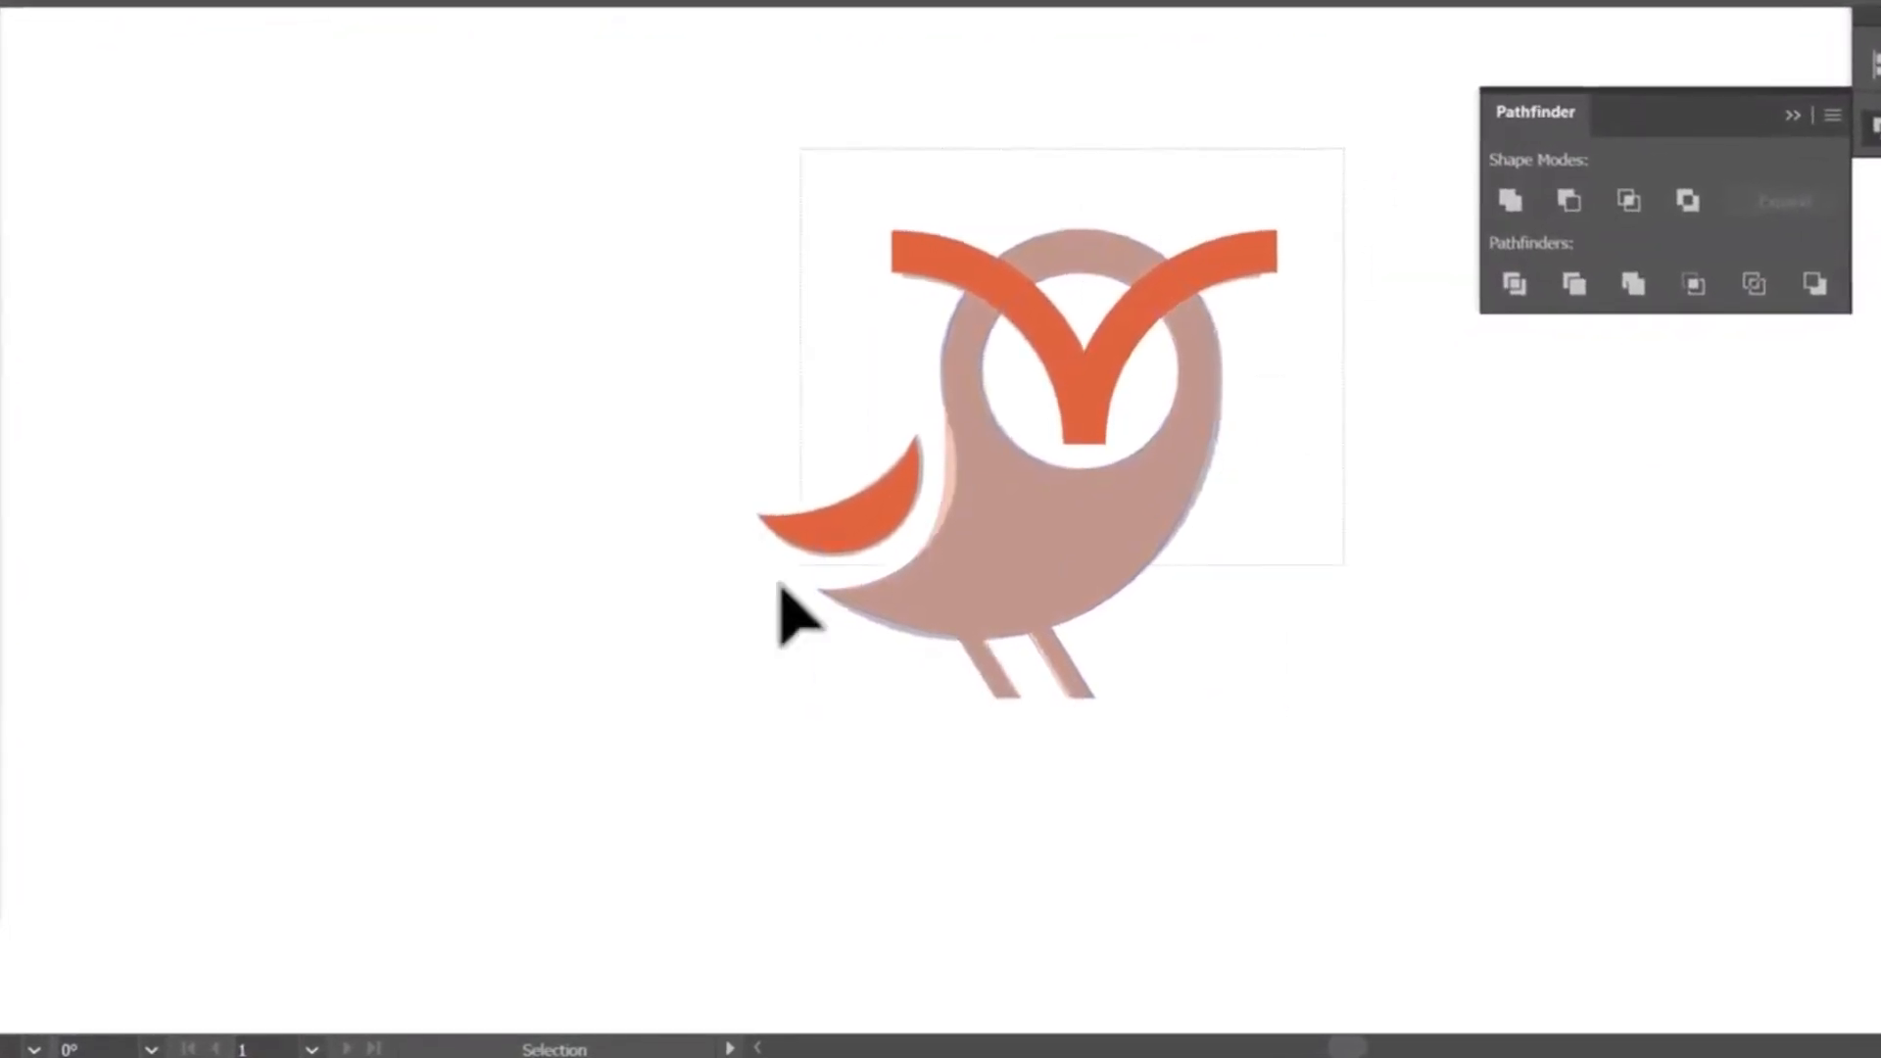
Step: Move all the traced owl shapes to the left of the grey sketch and merge them with Pathfinder Unite
click(1008, 575)
drag(1008, 575, 432, 538)
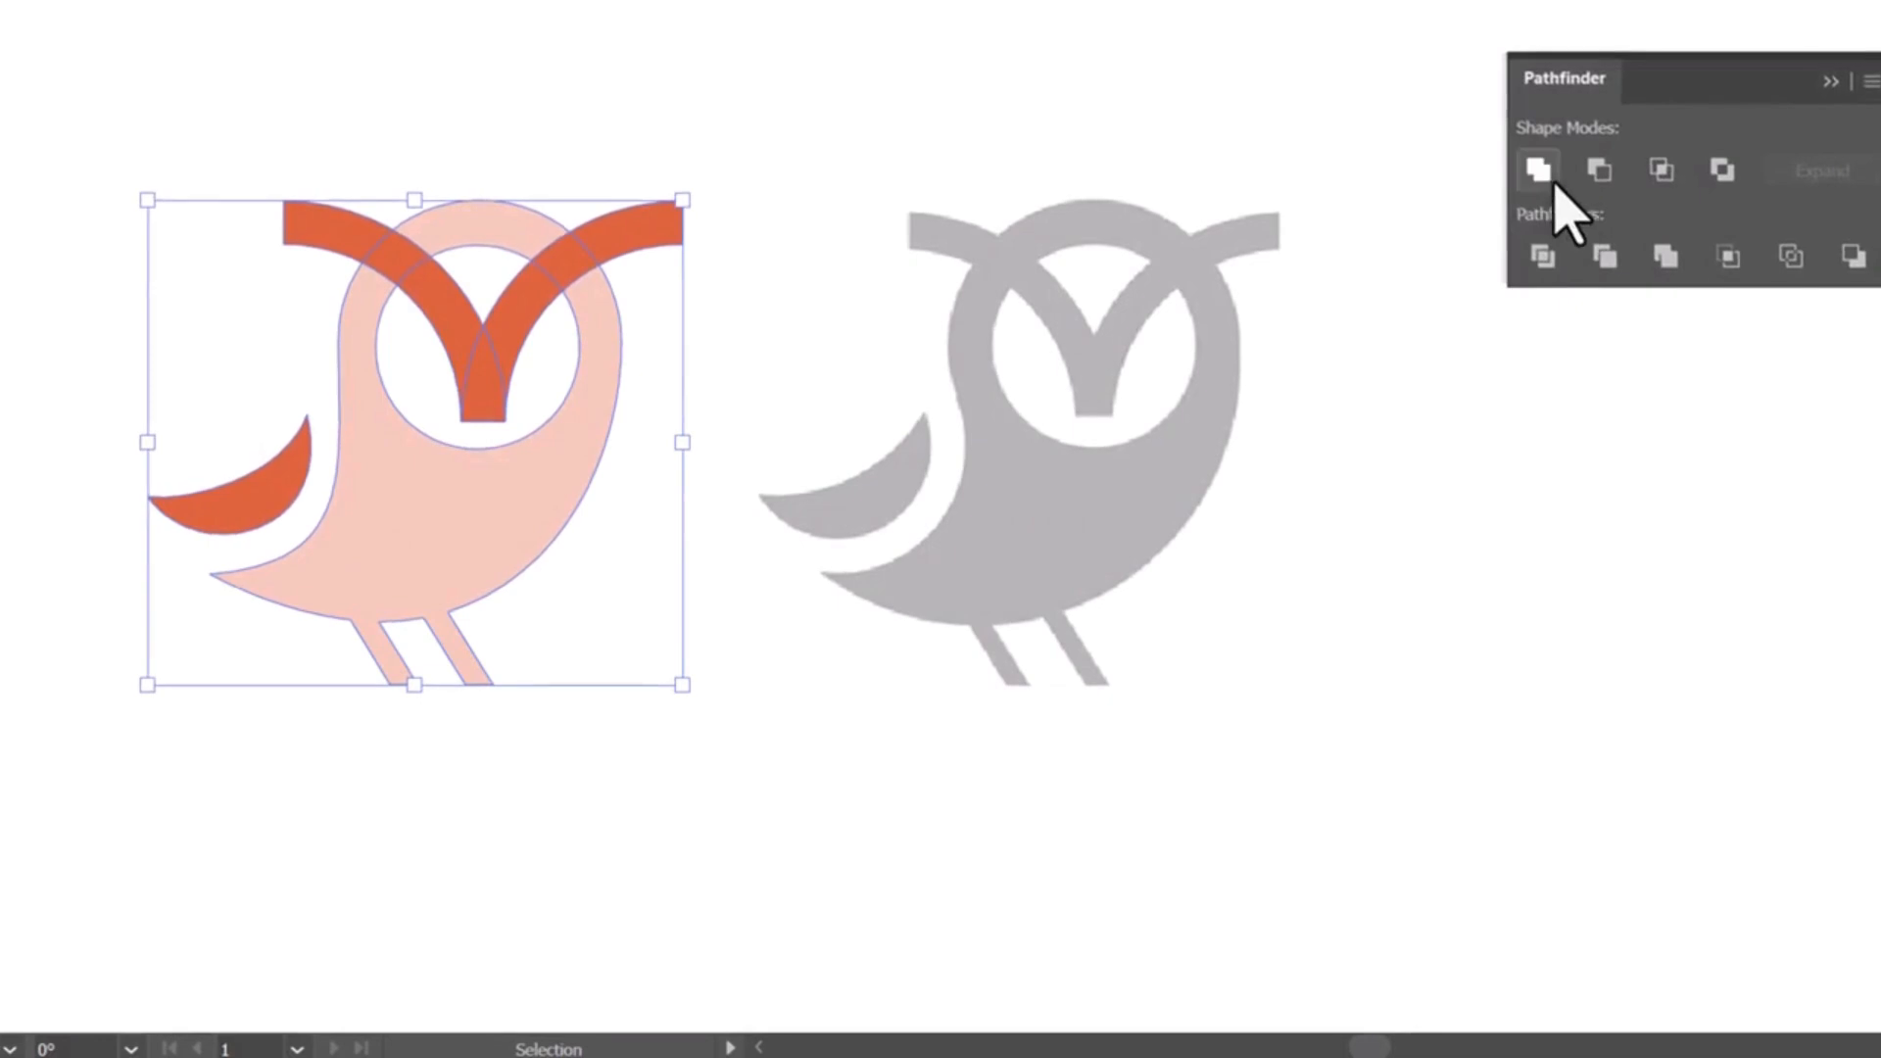
click(1552, 184)
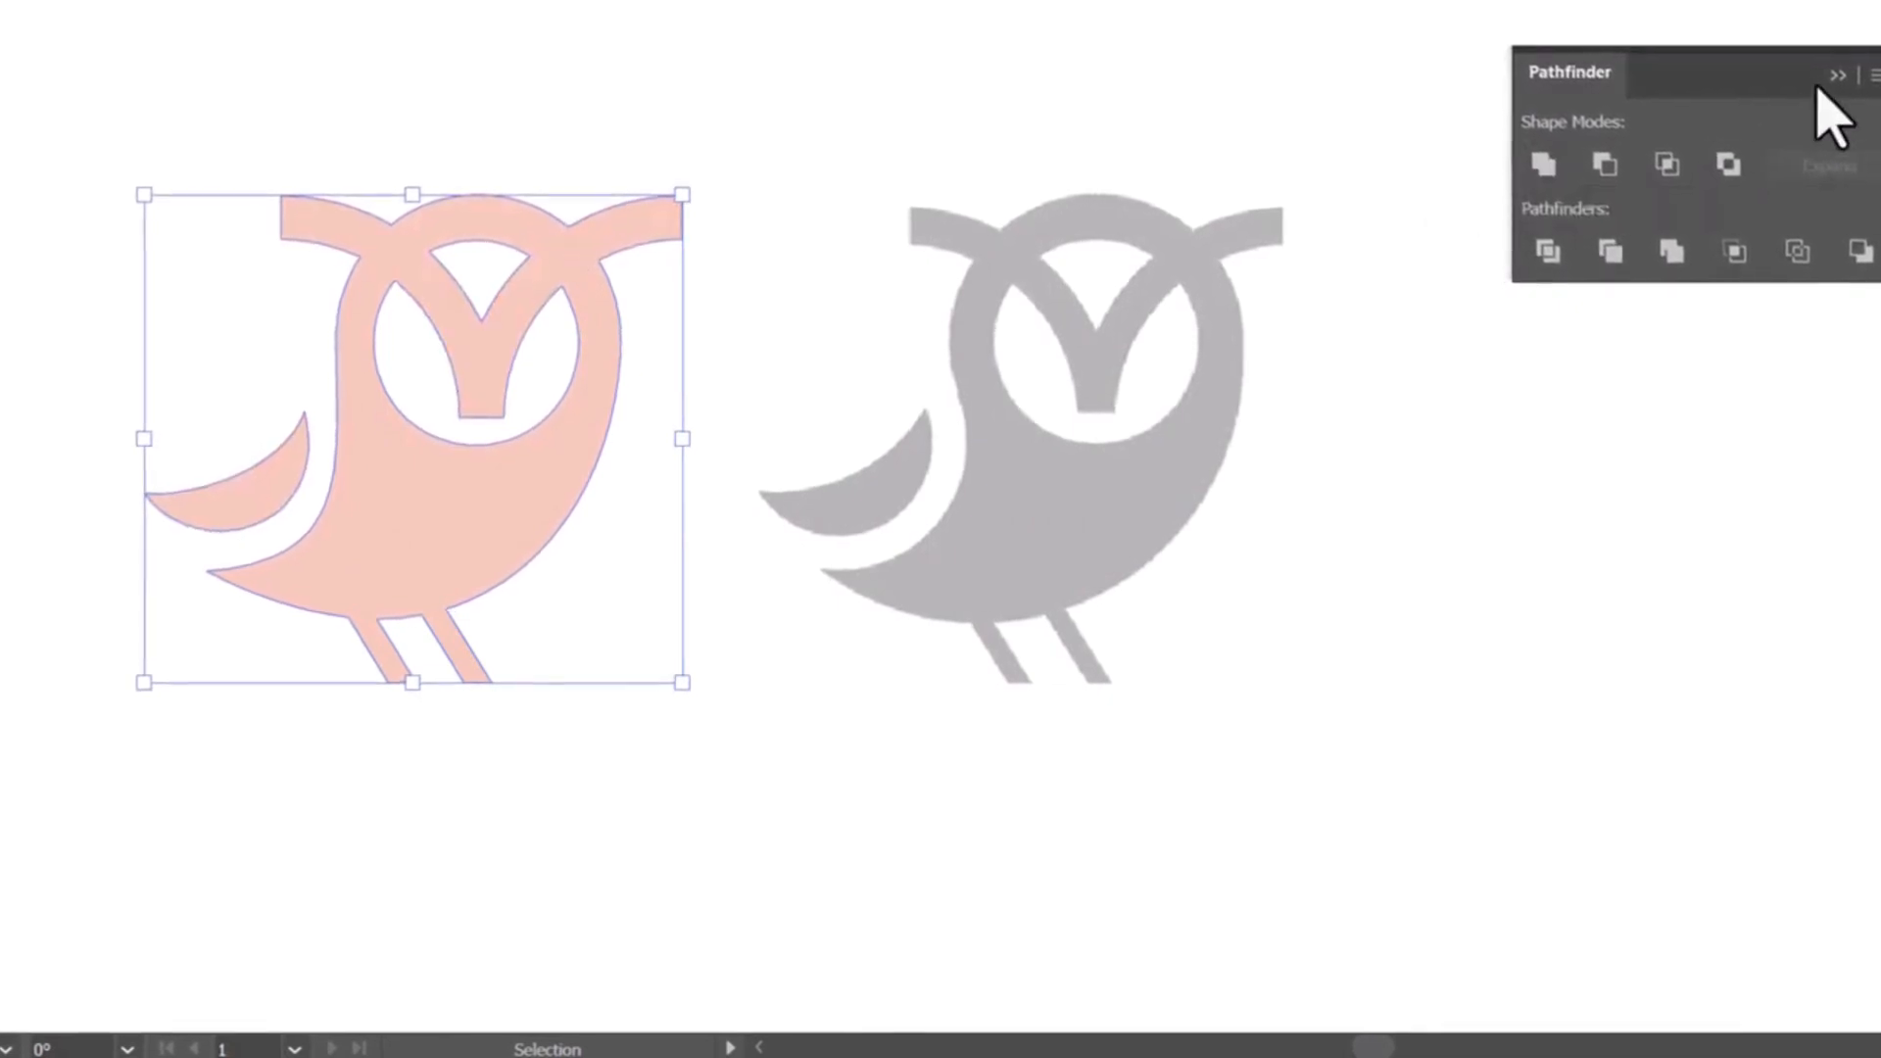